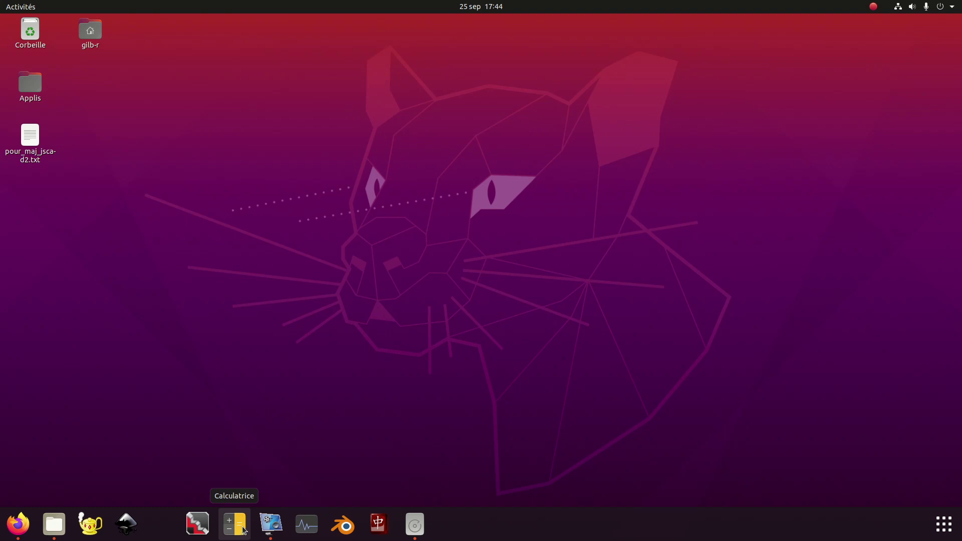
# Open Wings3D and keep only one of its windows, maximized to fill the screen.
pyautogui.click(199, 525)
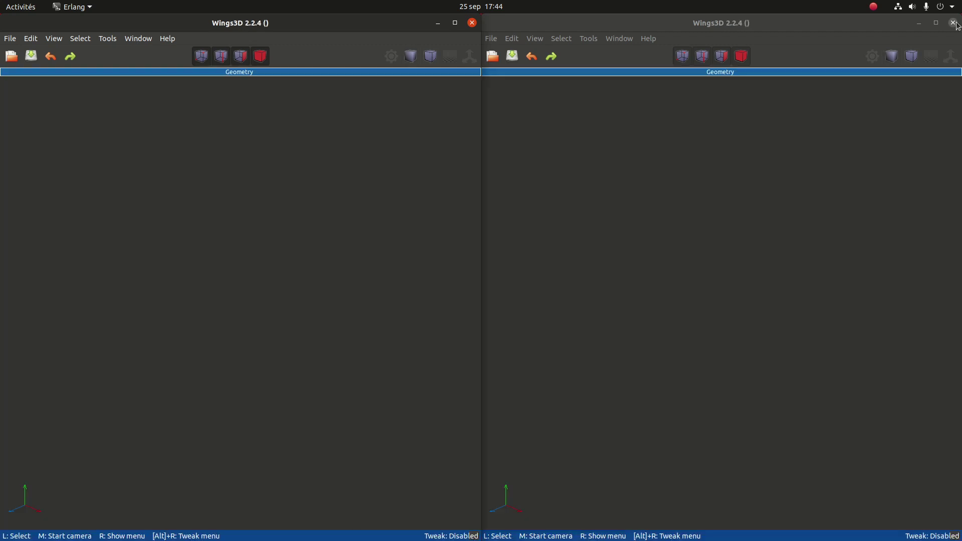
pyautogui.click(954, 23)
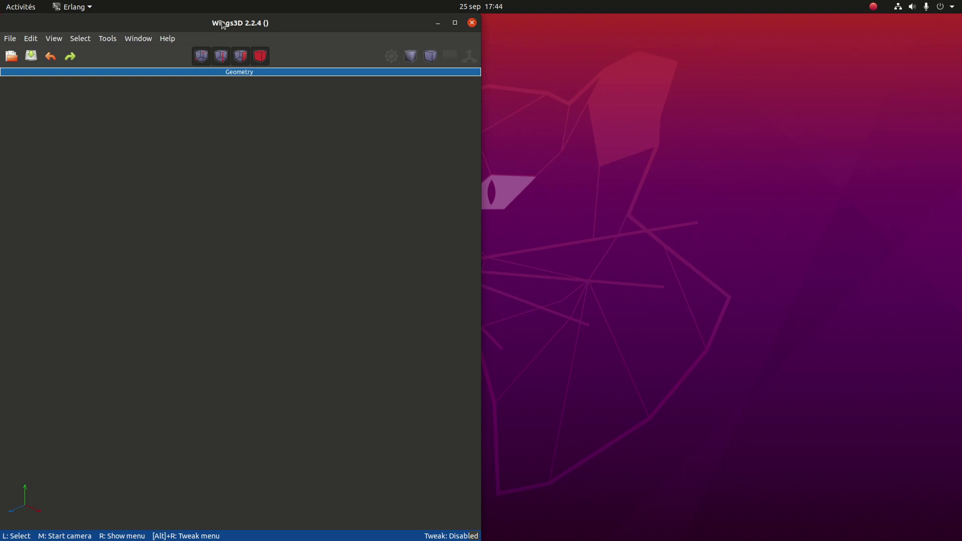
pyautogui.doubleClick(223, 24)
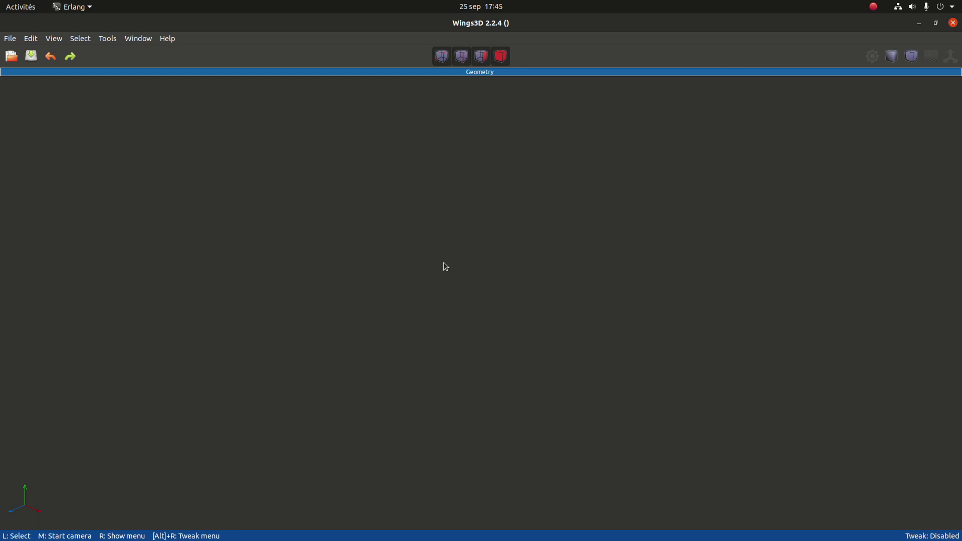
# Start a new cube with custom options and set both its X and Z sizes to 20.
pyautogui.rightClick(457, 253)
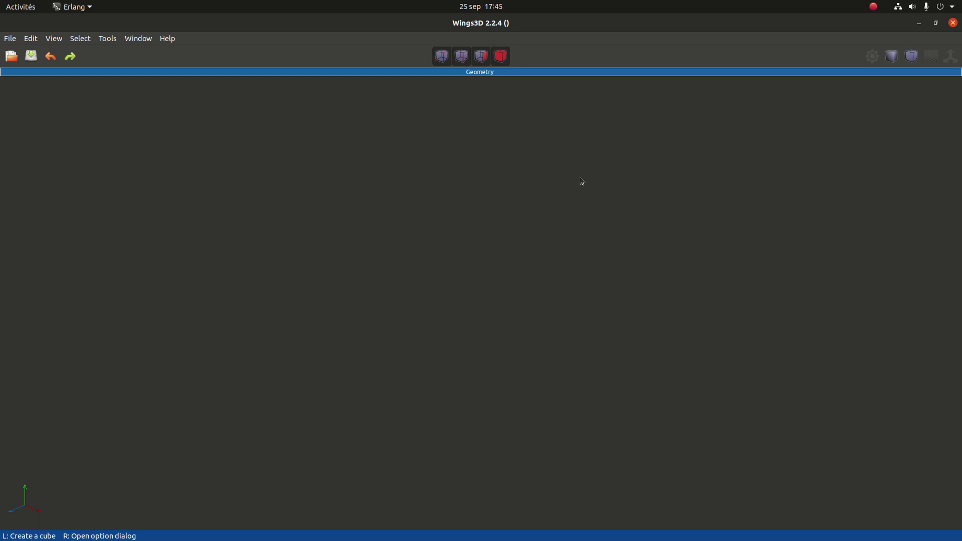
pyautogui.rightClick(495, 275)
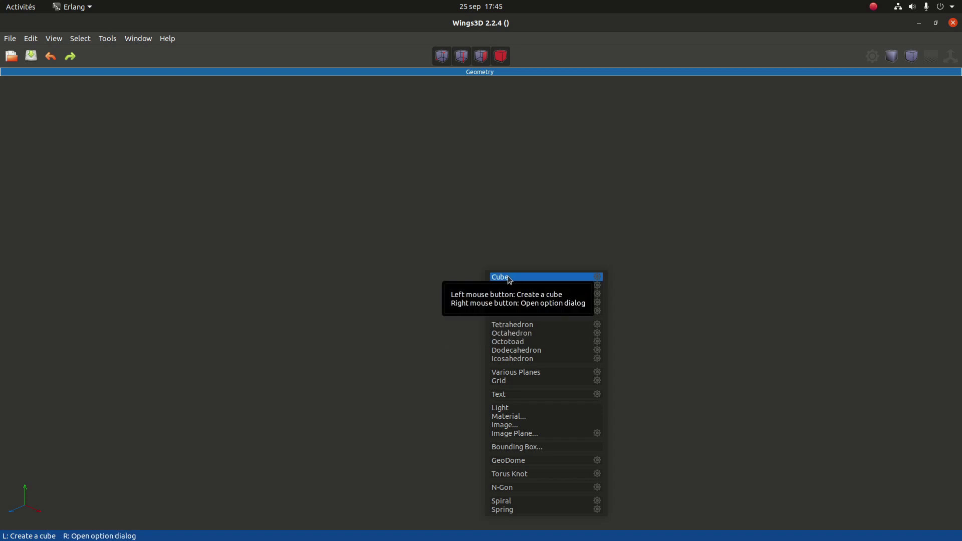
pyautogui.click(599, 279)
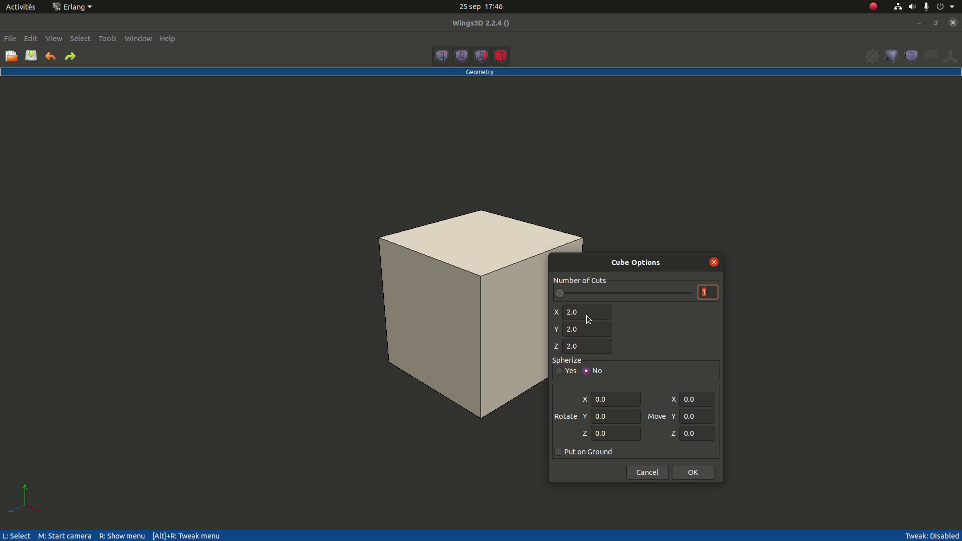
pyautogui.click(582, 312)
pyautogui.moveTo(582, 312); pyautogui.dragTo(557, 314)
pyautogui.write('20')
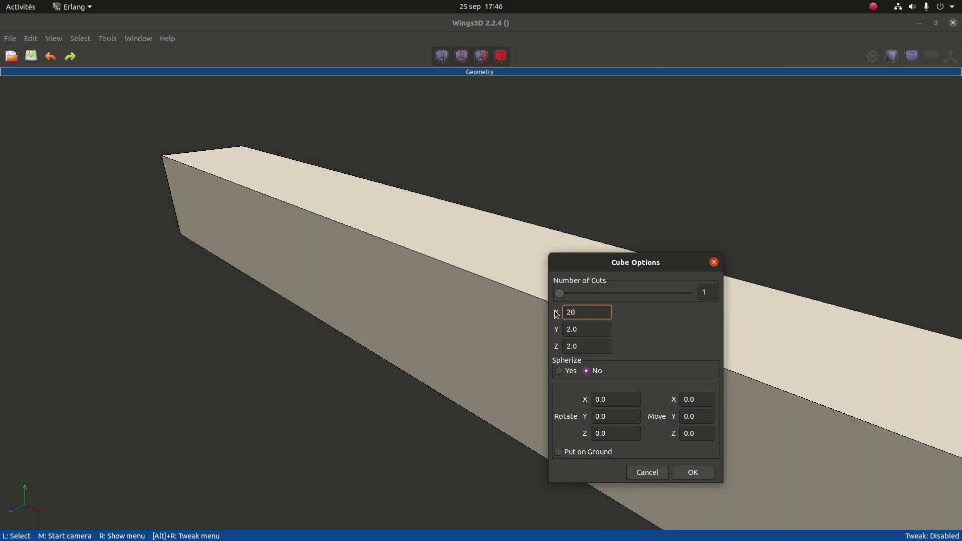
pyautogui.scroll(-5, 351, 373)
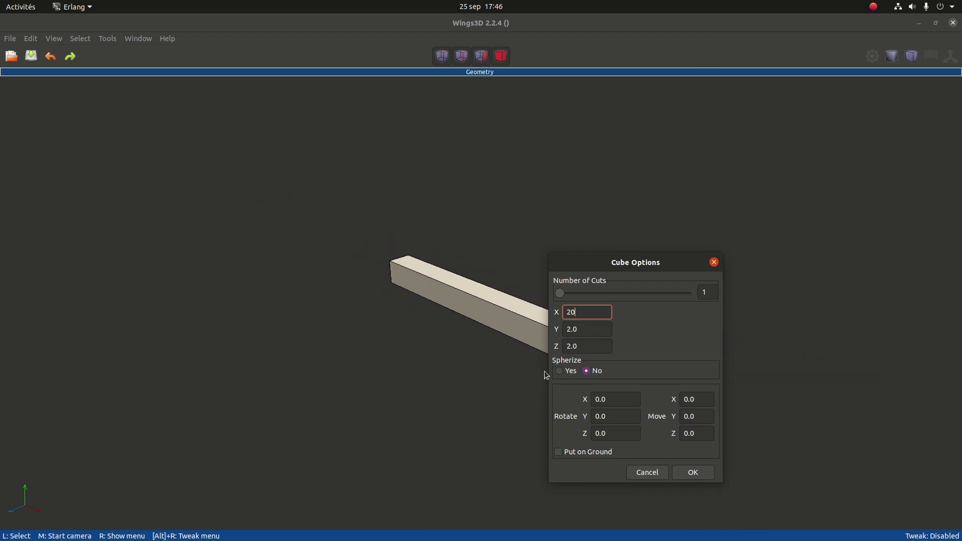
pyautogui.moveTo(587, 348); pyautogui.dragTo(548, 357)
pyautogui.write('20')
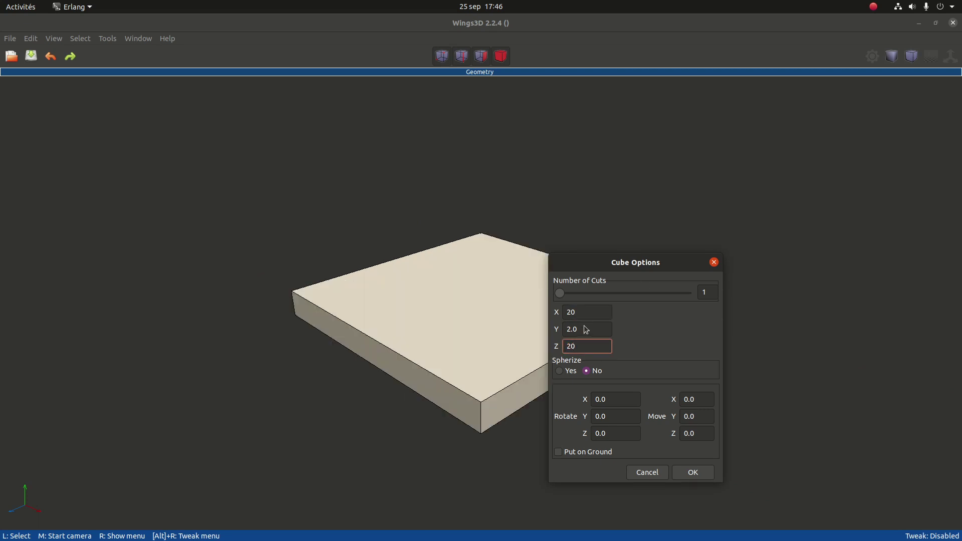
# Set the cube's Y size to 0.3 and create it with the Put on Ground option enabled.
pyautogui.moveTo(586, 329); pyautogui.dragTo(545, 335)
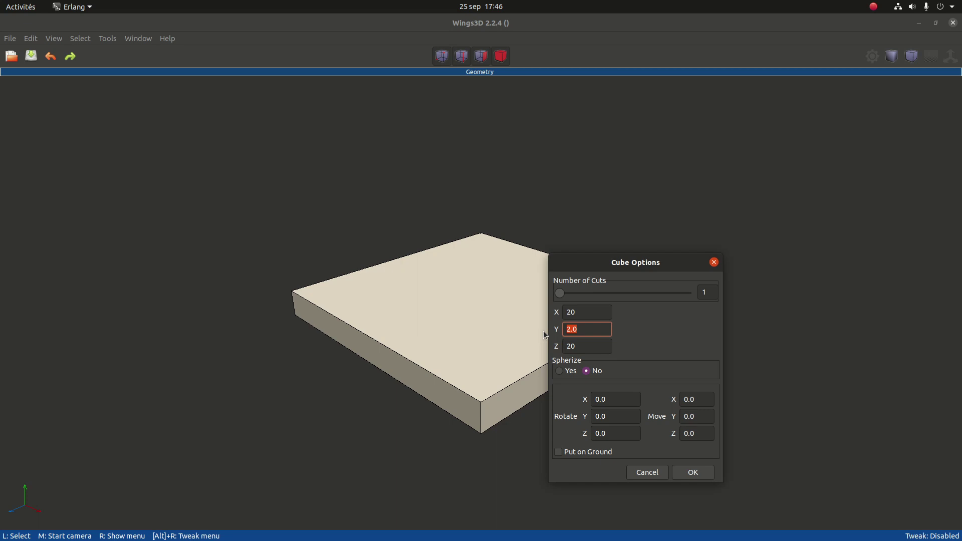
pyautogui.write('3')
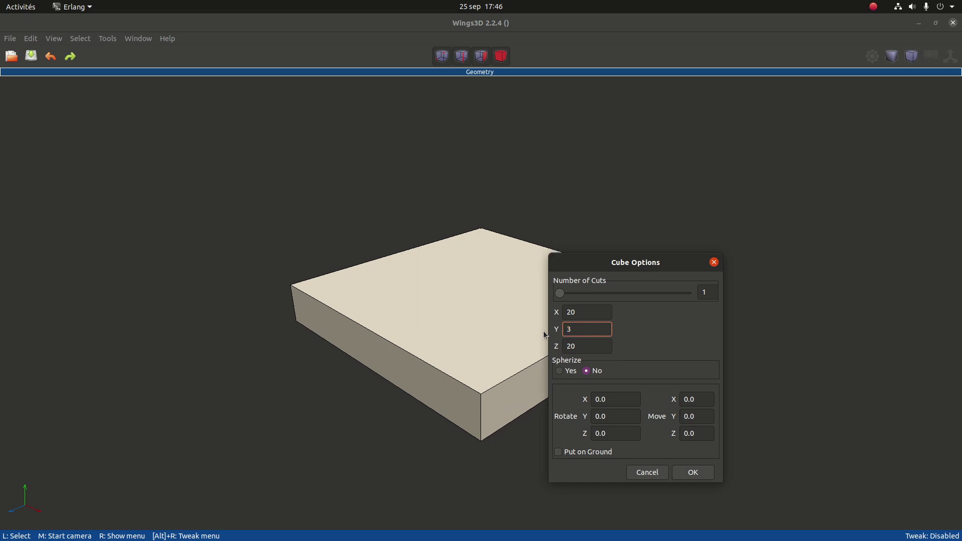
pyautogui.moveTo(590, 330); pyautogui.dragTo(558, 329)
pyautogui.write('0.3')
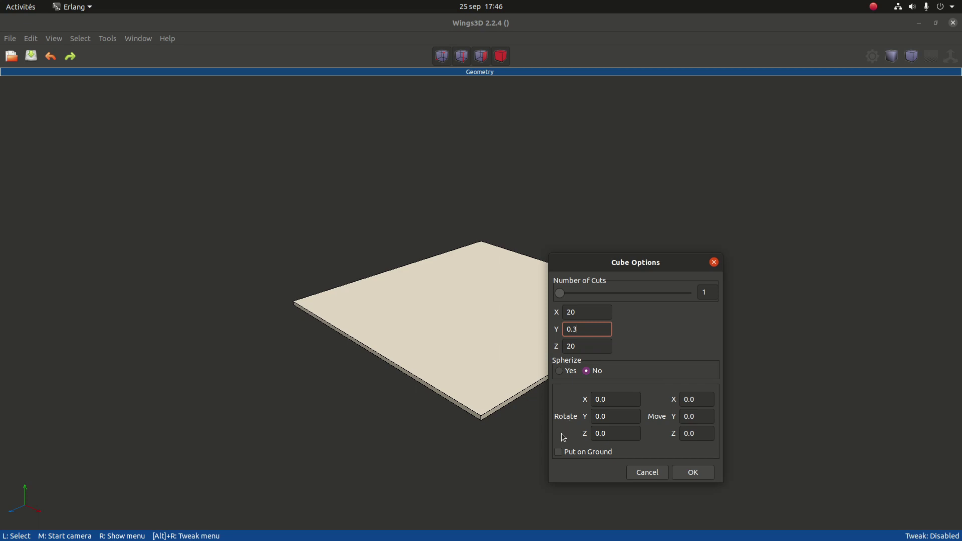
pyautogui.click(559, 453)
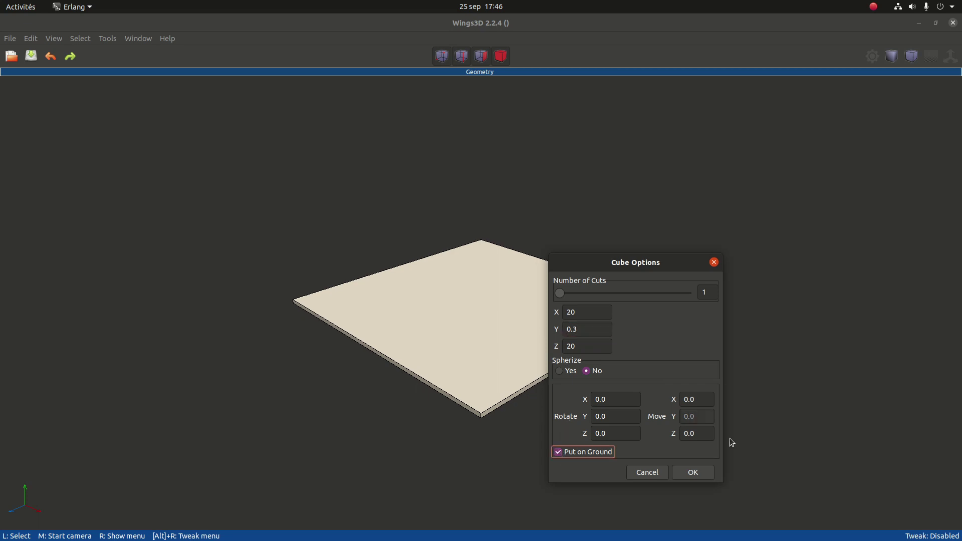
pyautogui.click(693, 472)
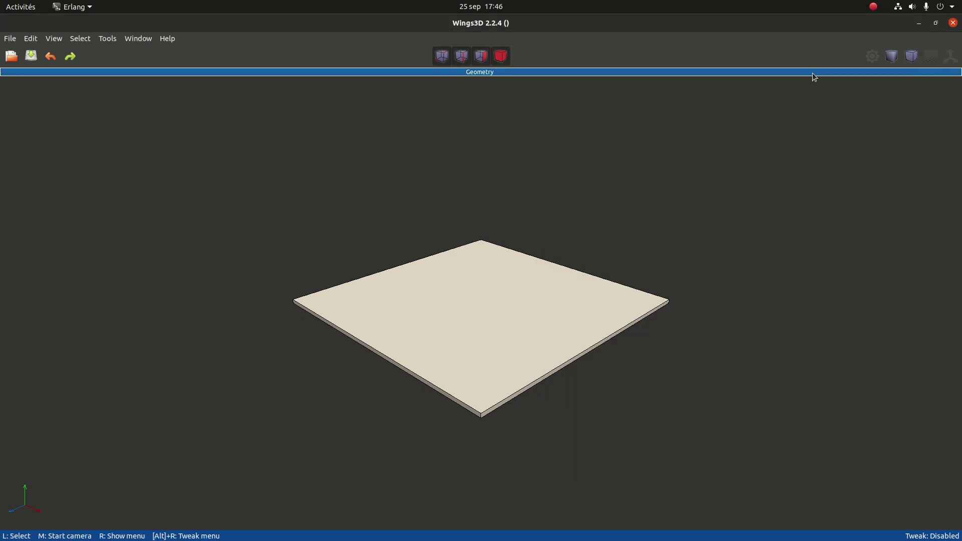
# Show the ground plane and view the slab on it from another angle.
pyautogui.click(929, 58)
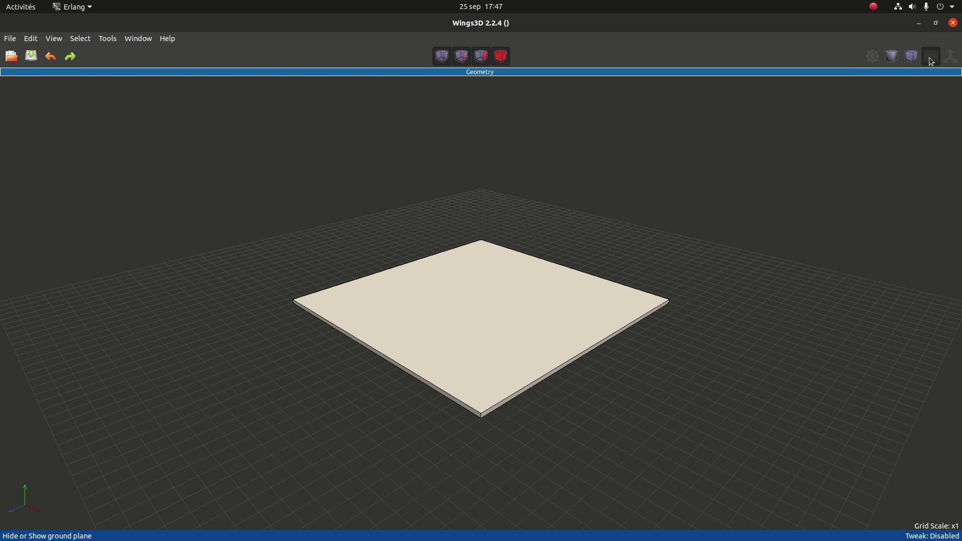
pyautogui.middleClick(677, 361)
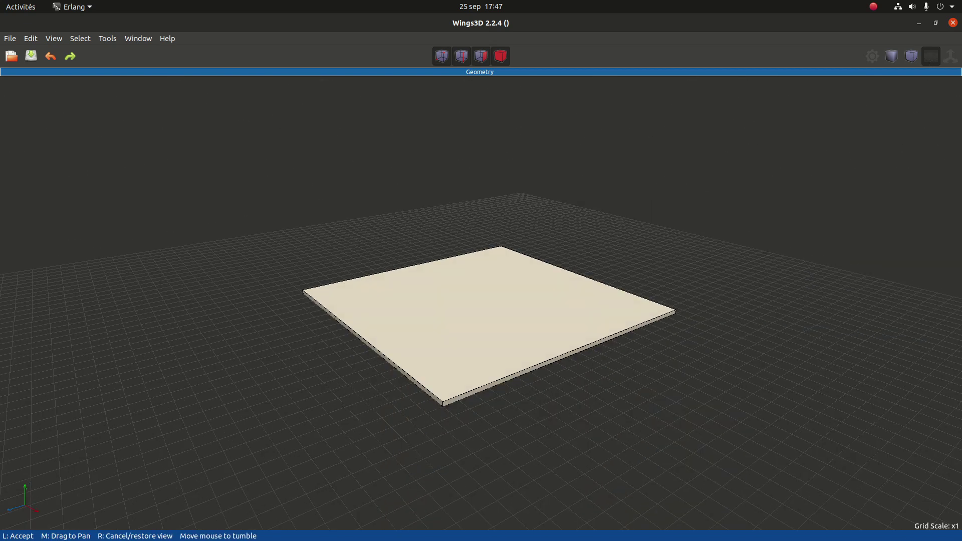
pyautogui.click(547, 254)
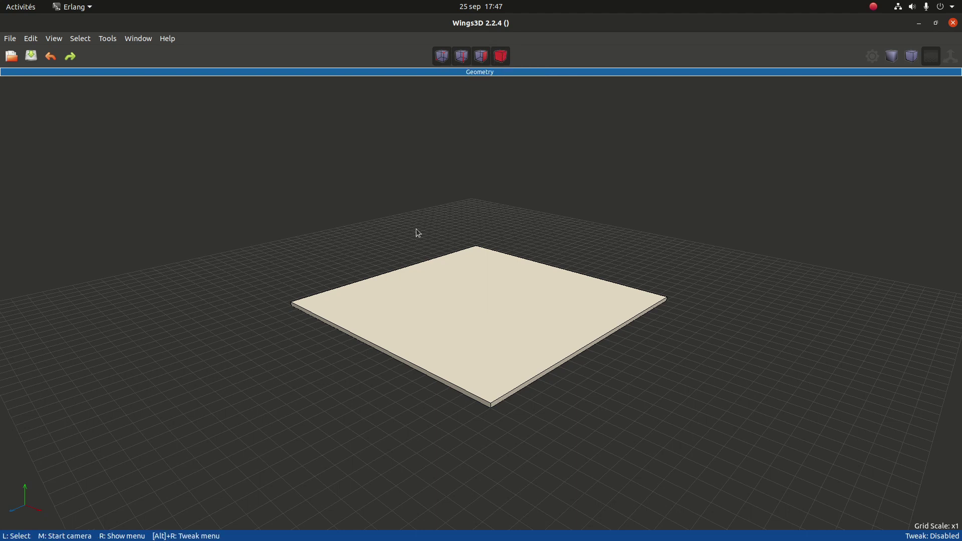
# Select the whole slab in body mode and move it by exactly -0.3 along the Y axis.
pyautogui.click(507, 58)
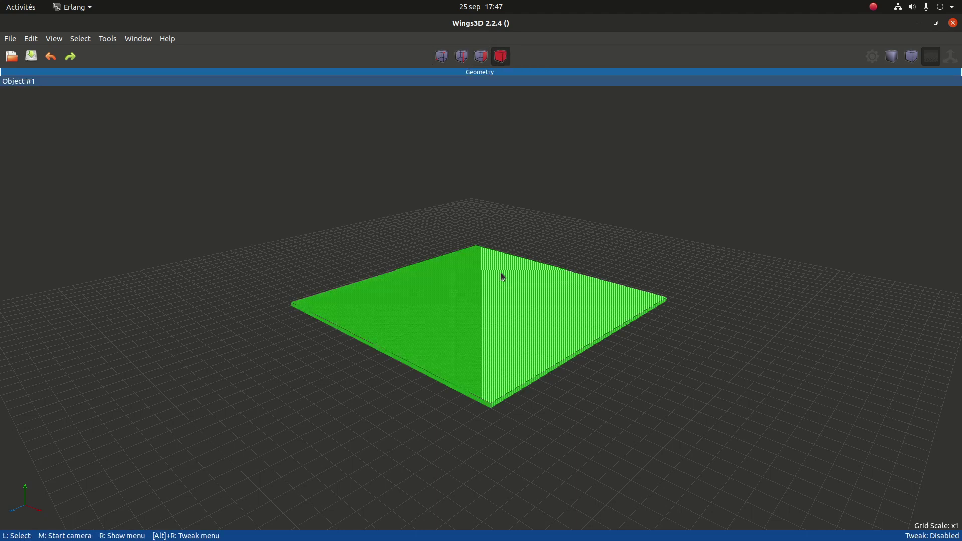
pyautogui.click(497, 293)
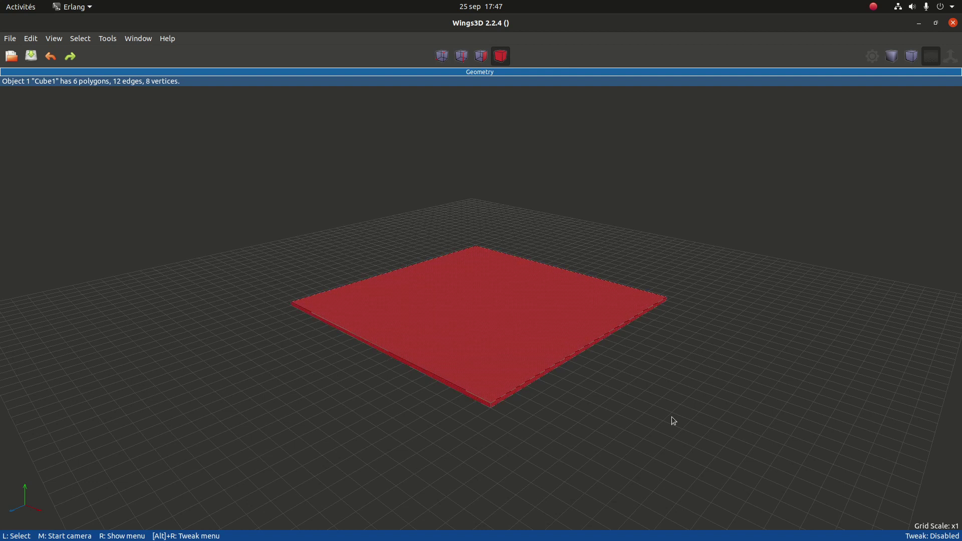
pyautogui.middleClick(600, 345)
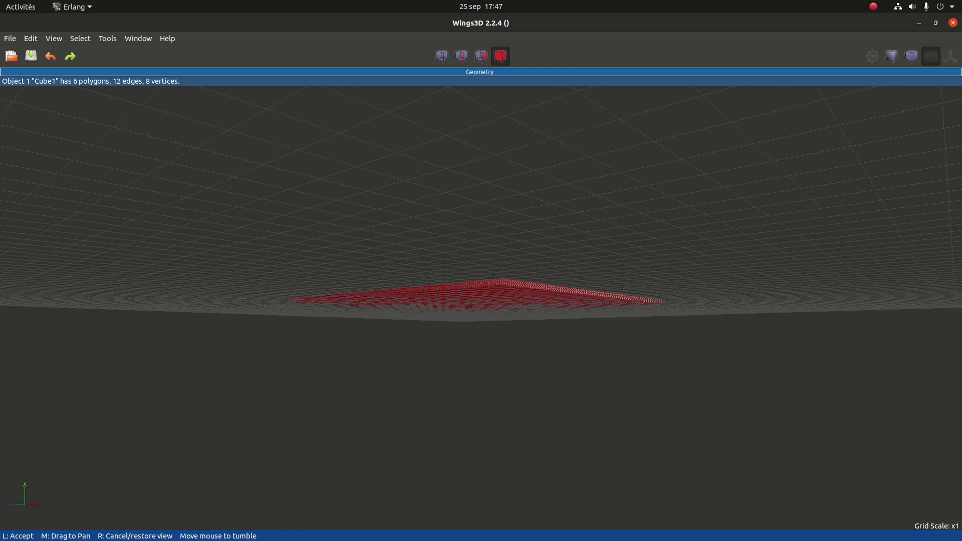
pyautogui.click(602, 351)
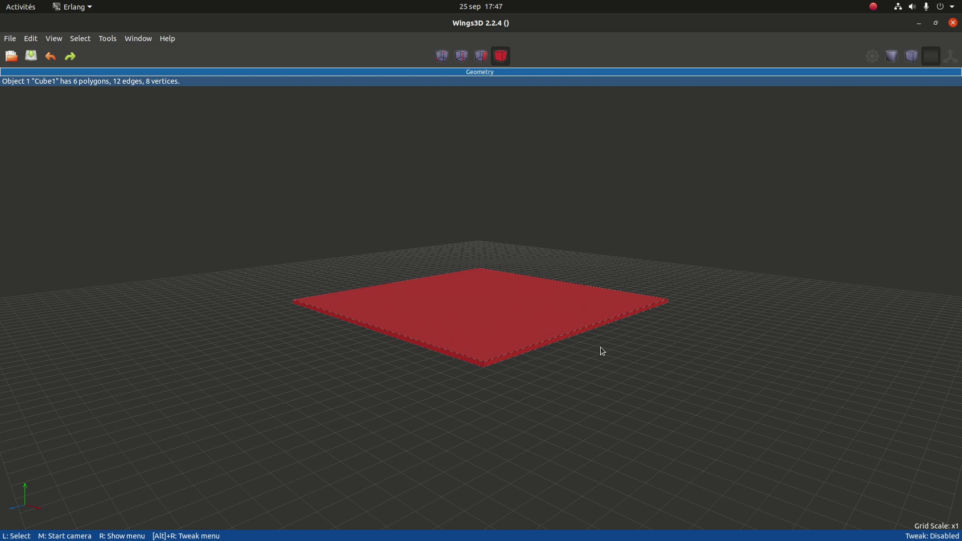
pyautogui.click(598, 328)
pyautogui.rightClick(577, 305)
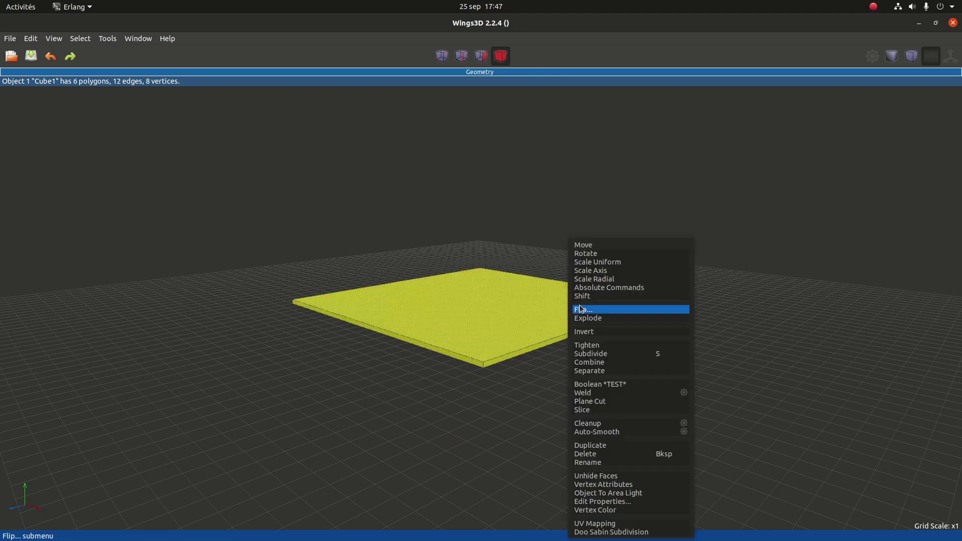
pyautogui.click(629, 245)
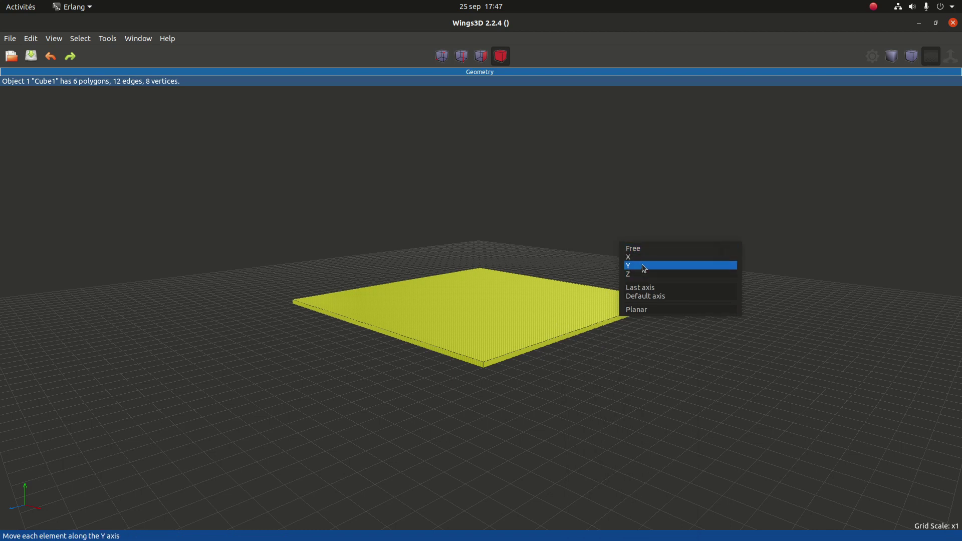
pyautogui.click(643, 265)
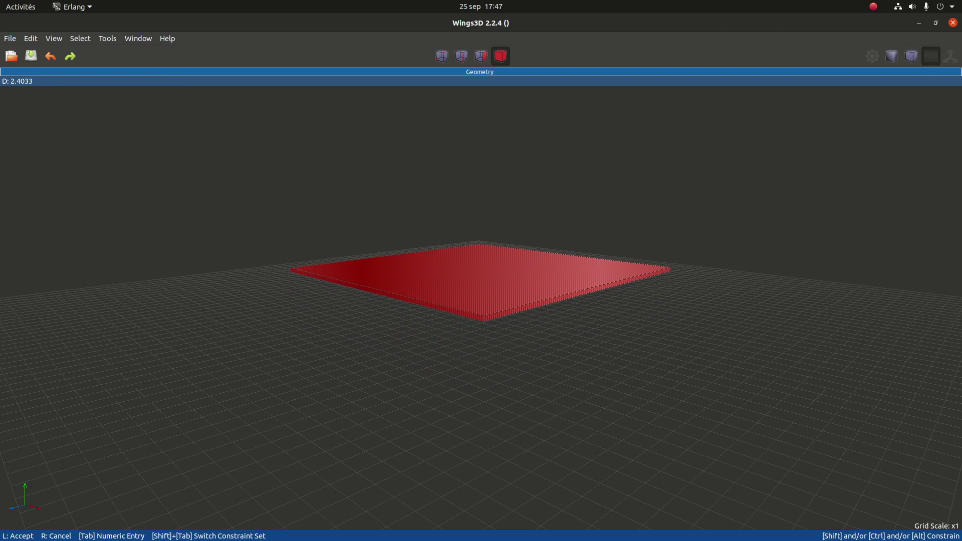
pyautogui.press('Tab')
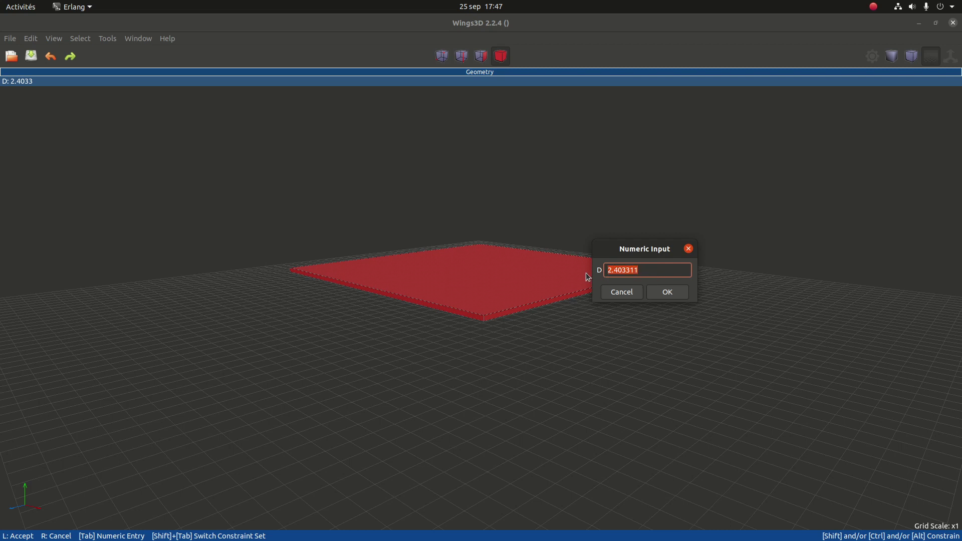
pyautogui.write('-0.3')
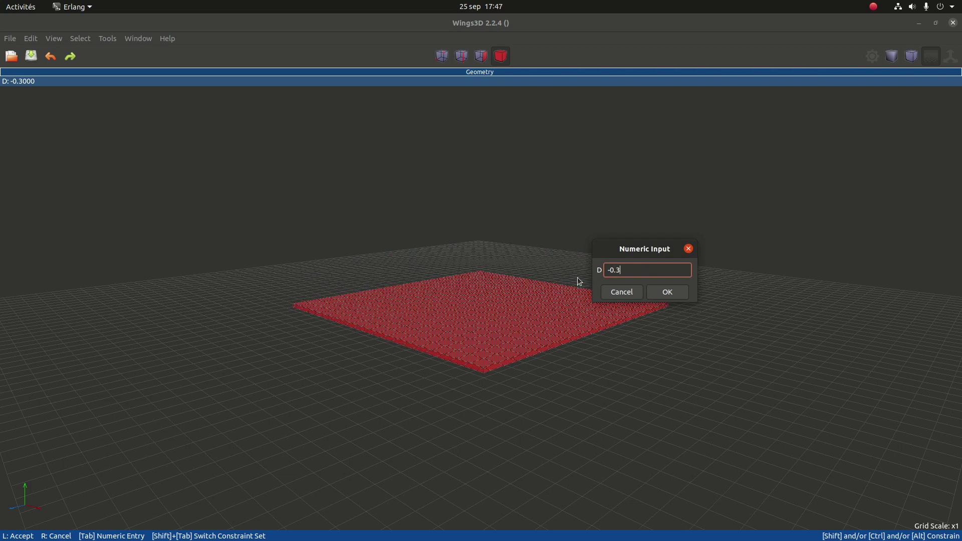
pyautogui.click(671, 292)
# Hide the ground plane and deselect the slab.
pyautogui.middleClick(634, 368)
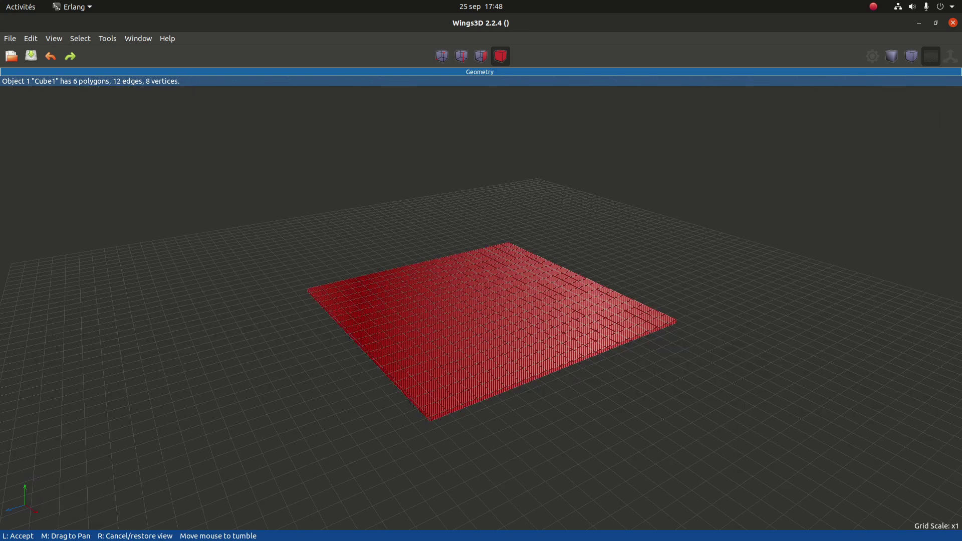
pyautogui.click(621, 377)
pyautogui.click(932, 56)
pyautogui.middleClick(860, 143)
pyautogui.click(630, 289)
pyautogui.click(562, 291)
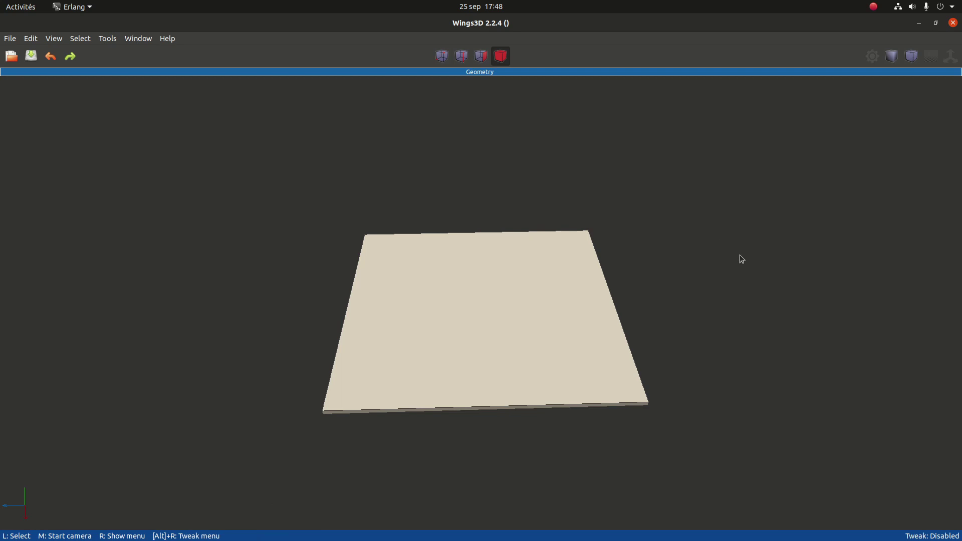
# Start a new torus with its options displayed and set its number of sections to 8.
pyautogui.rightClick(690, 272)
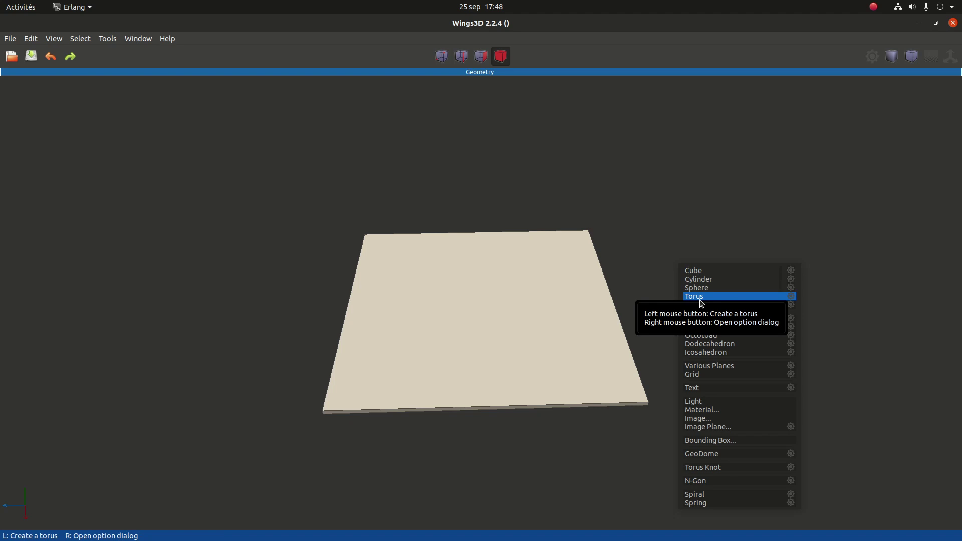
pyautogui.click(791, 298)
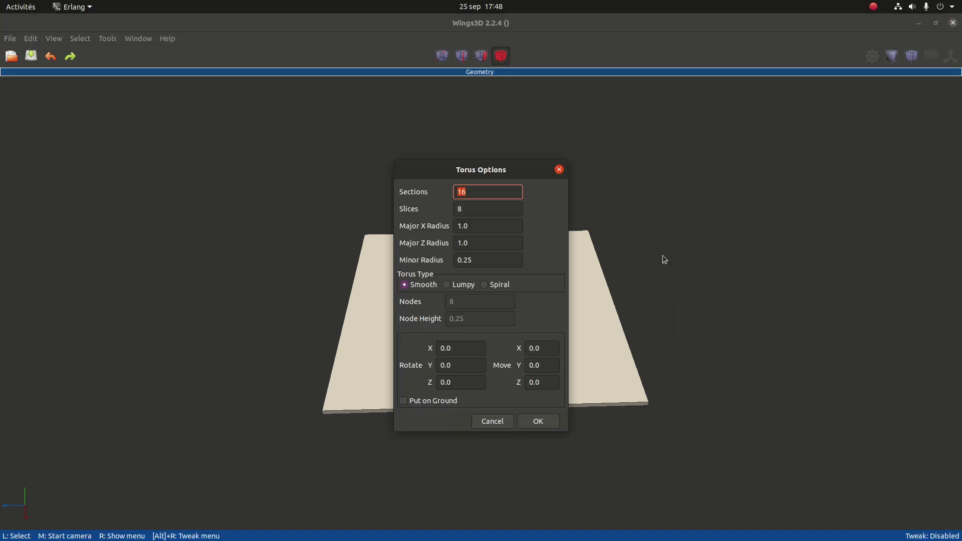
pyautogui.moveTo(481, 176); pyautogui.dragTo(742, 166)
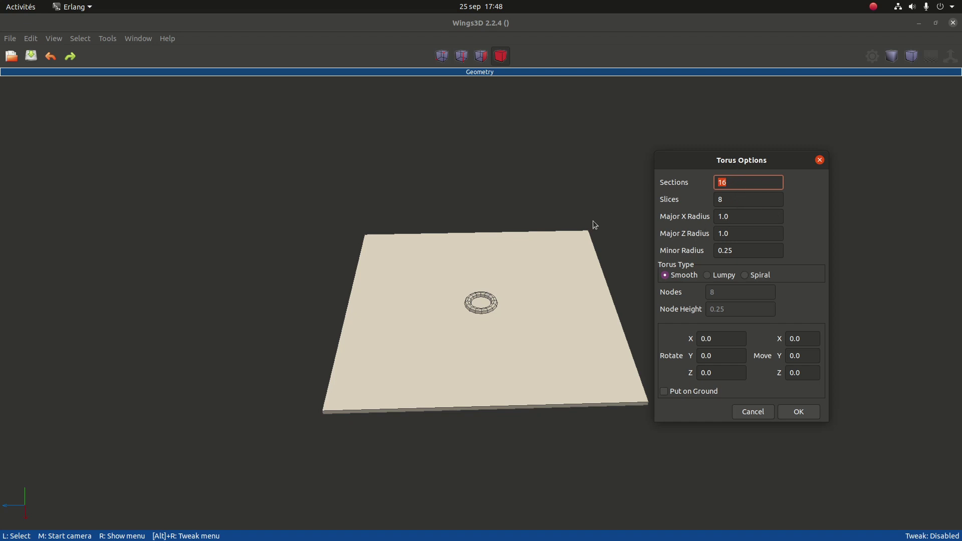
pyautogui.scroll(4, 497, 314)
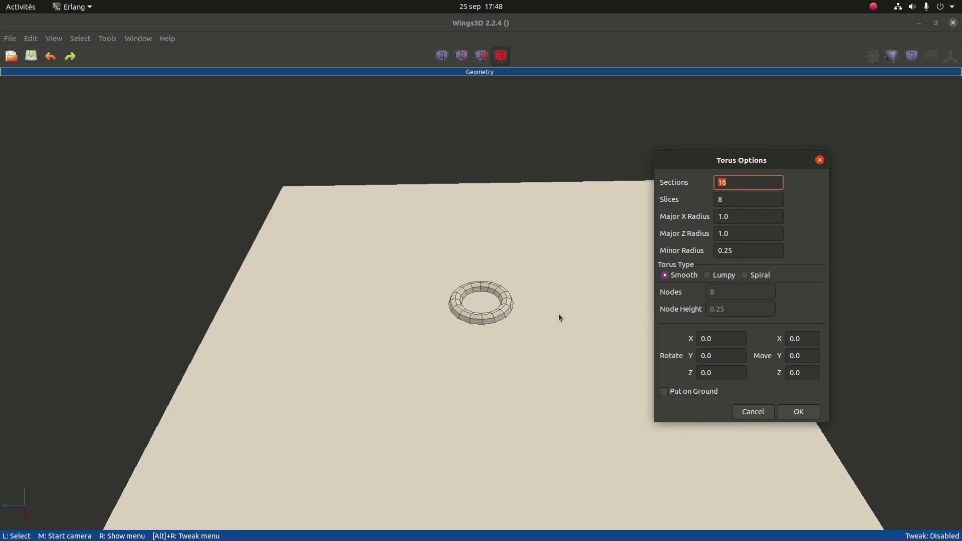
pyautogui.scroll(-3, 558, 315)
pyautogui.scroll(2, 488, 317)
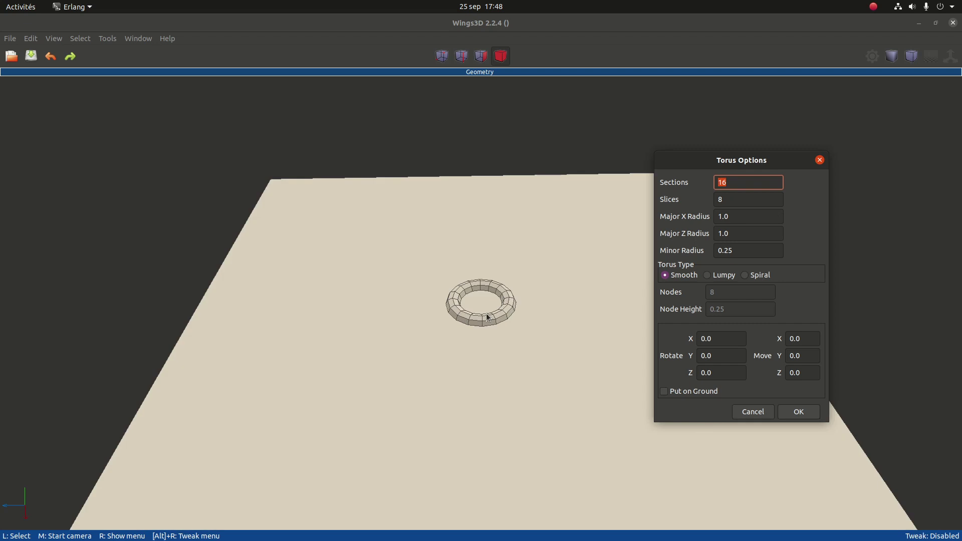
pyautogui.scroll(3, 487, 316)
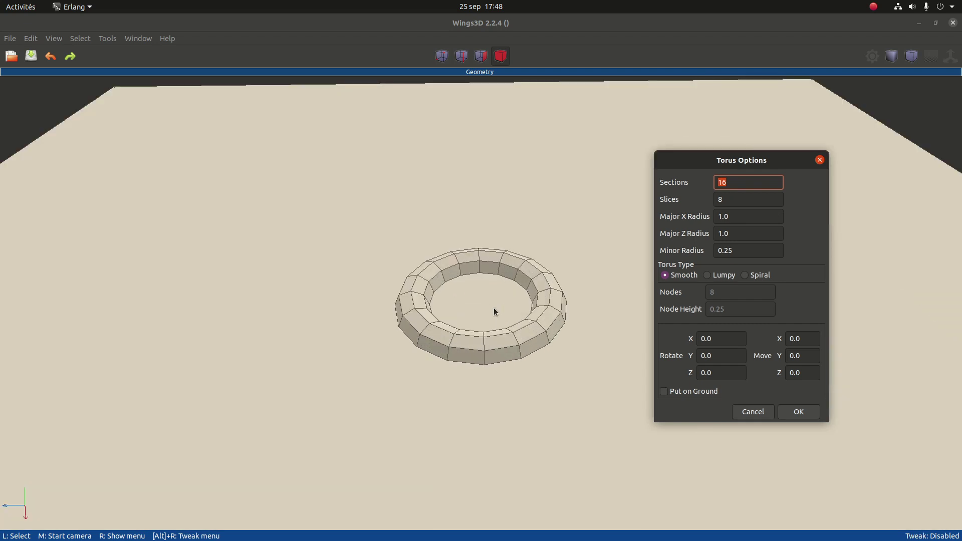
pyautogui.scroll(-1, 494, 309)
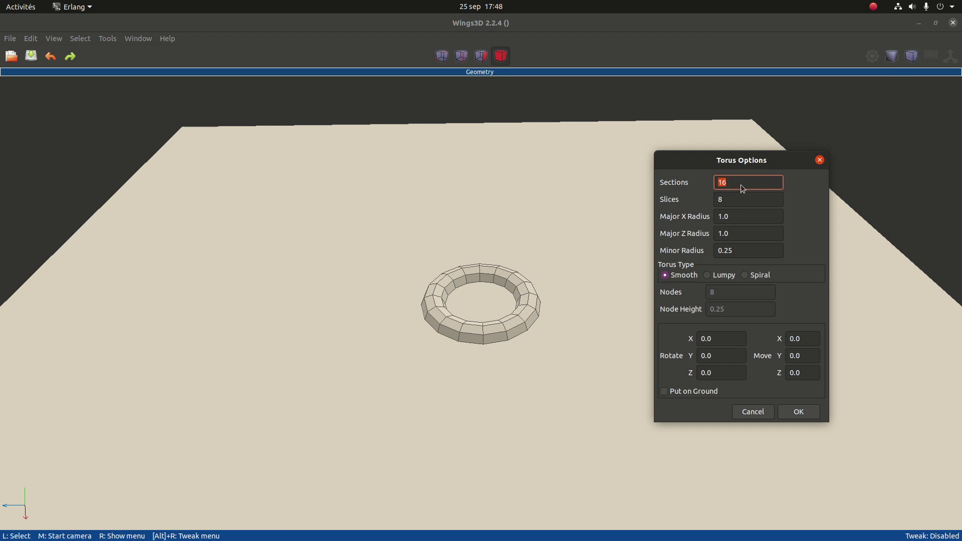
pyautogui.write('8')
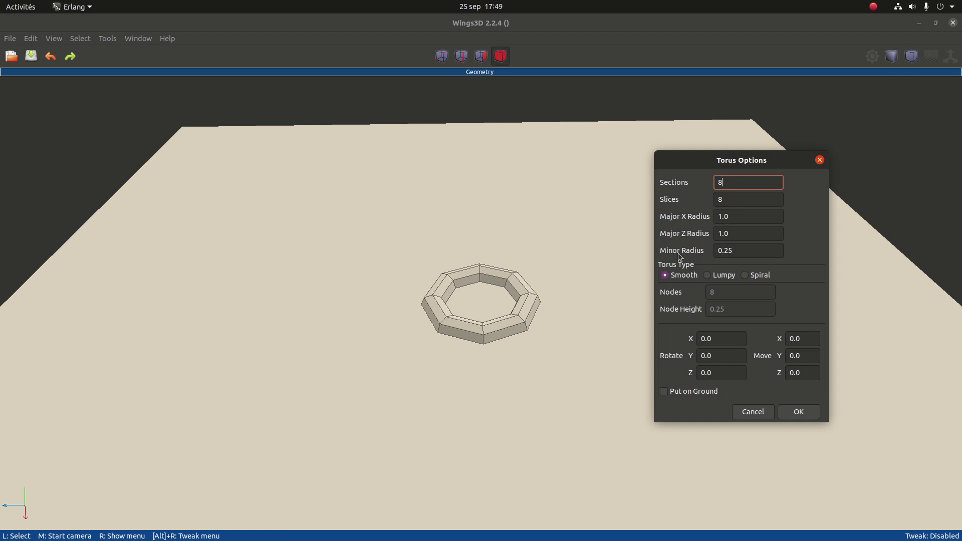
# Try 16, 3 and 4 slices for the torus and return the slice count to 8.
pyautogui.scroll(5, 557, 342)
pyautogui.scroll(-4, 557, 343)
pyautogui.scroll(-2, 558, 345)
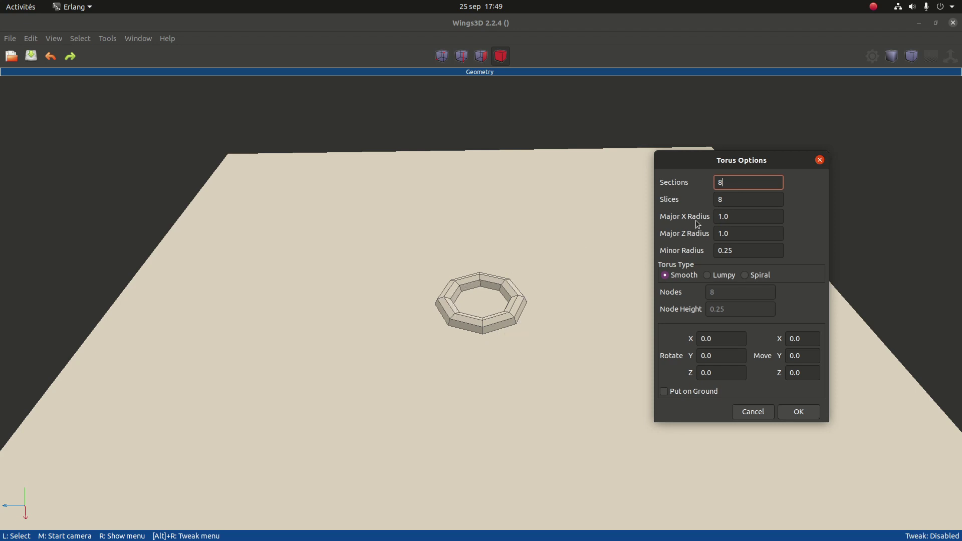
pyautogui.scroll(5, 511, 370)
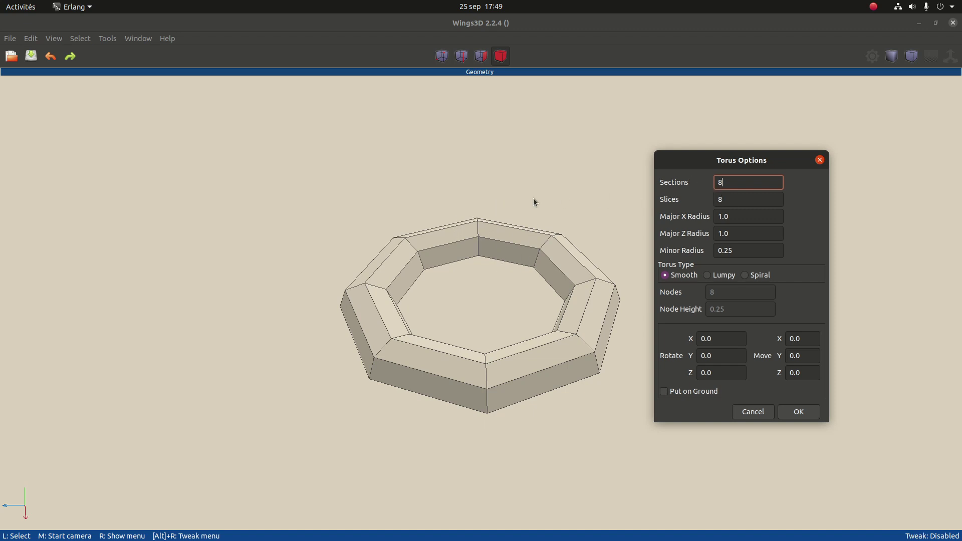
pyautogui.press('Tab')
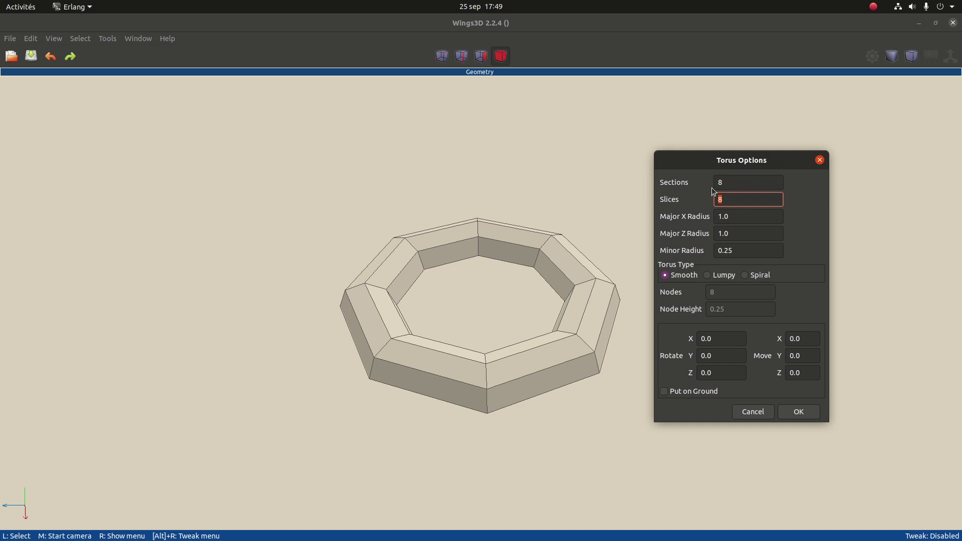
pyautogui.write('16')
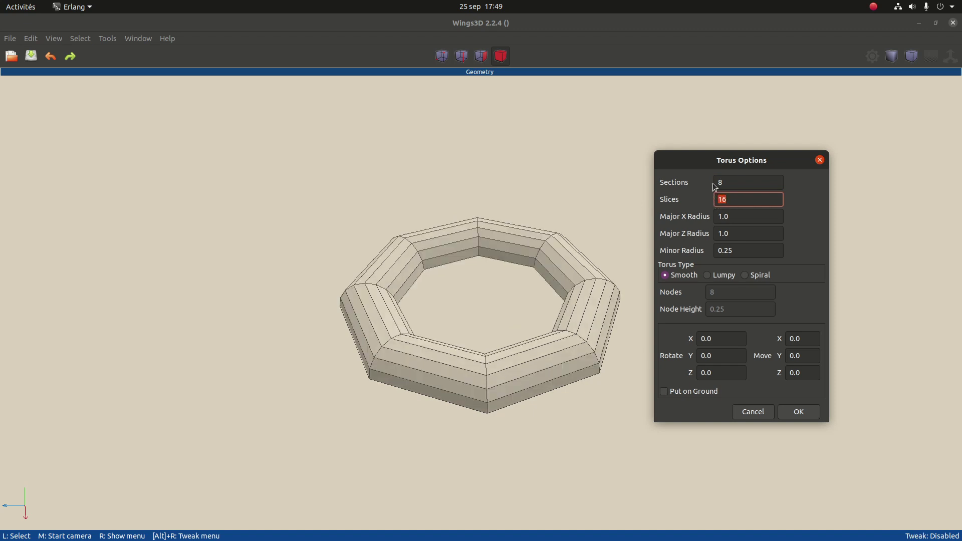
pyautogui.write('3')
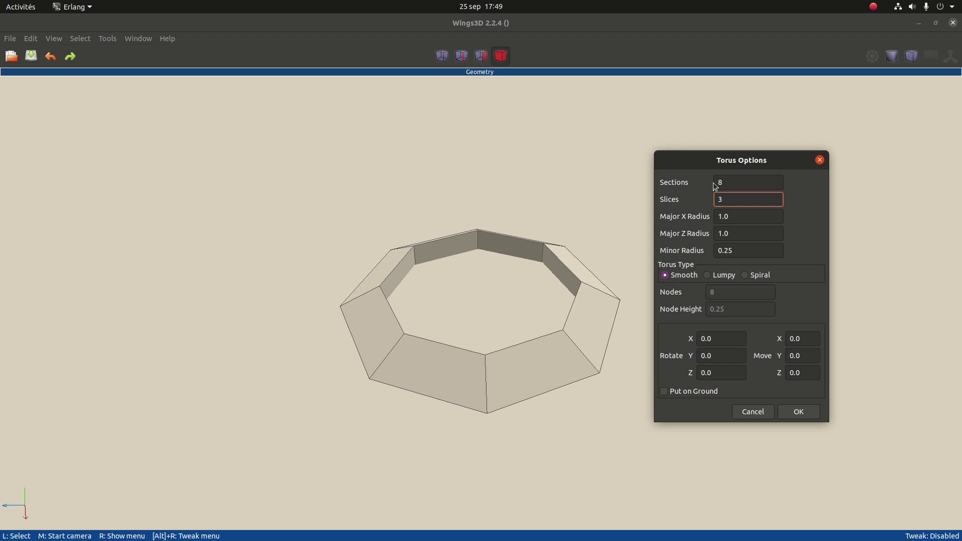
pyautogui.press('BackSpace')
pyautogui.write('4')
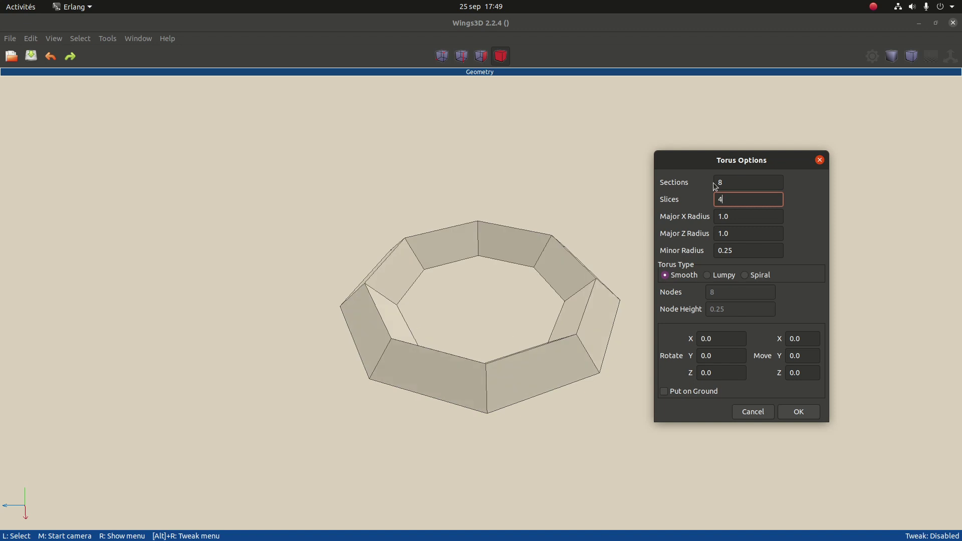
pyautogui.press('BackSpace')
pyautogui.write('8')
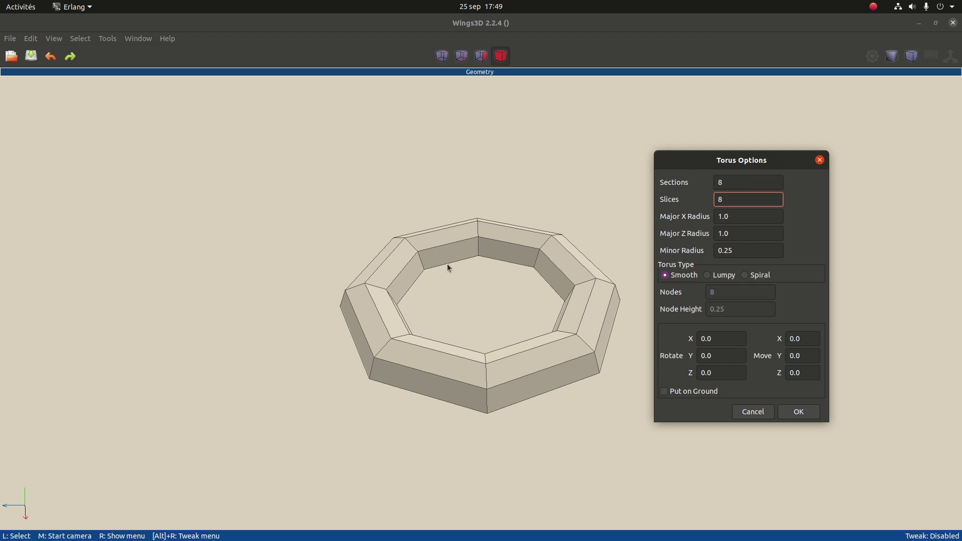
# Set both the Major X Radius and the Major Z Radius of the torus to 12.
pyautogui.scroll(-6, 498, 302)
pyautogui.scroll(1, 499, 296)
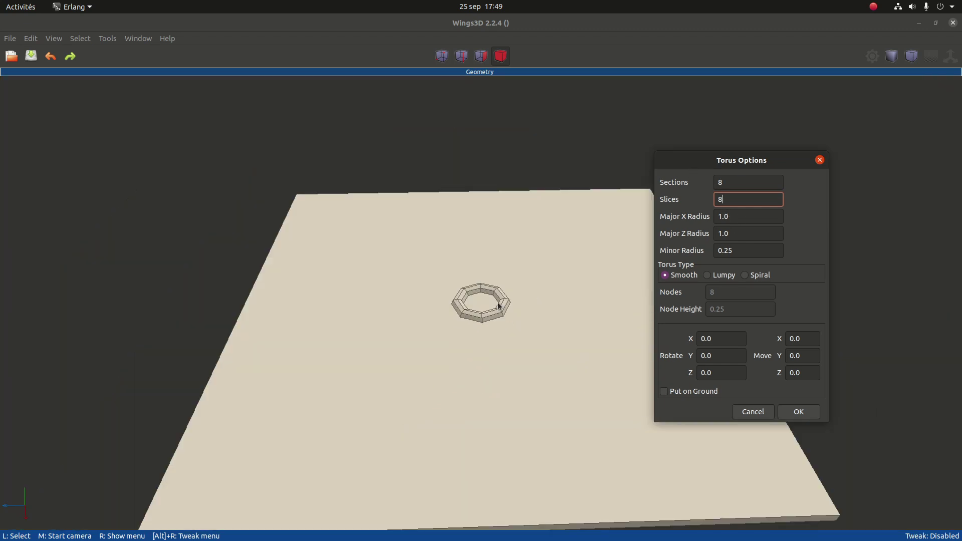
pyautogui.scroll(3, 504, 304)
pyautogui.scroll(-1, 504, 304)
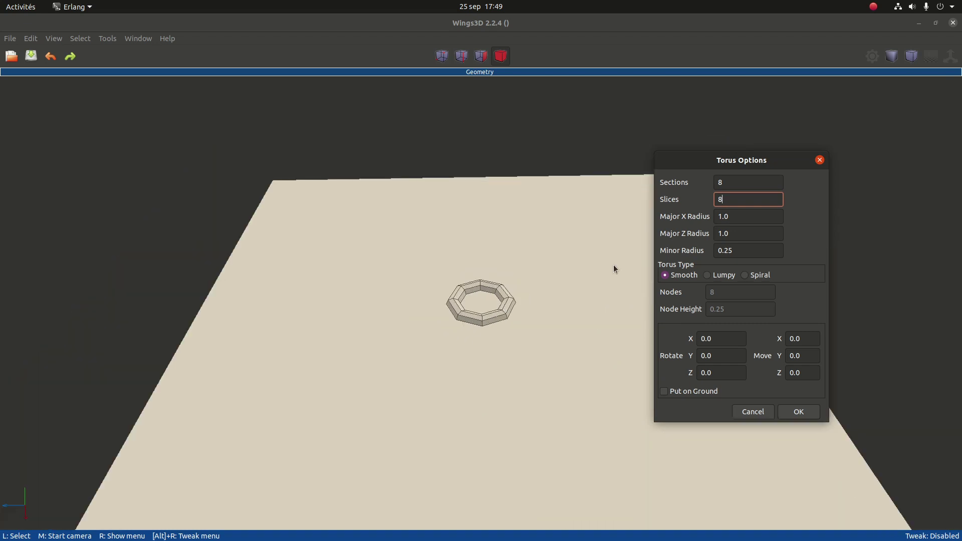
pyautogui.click(748, 218)
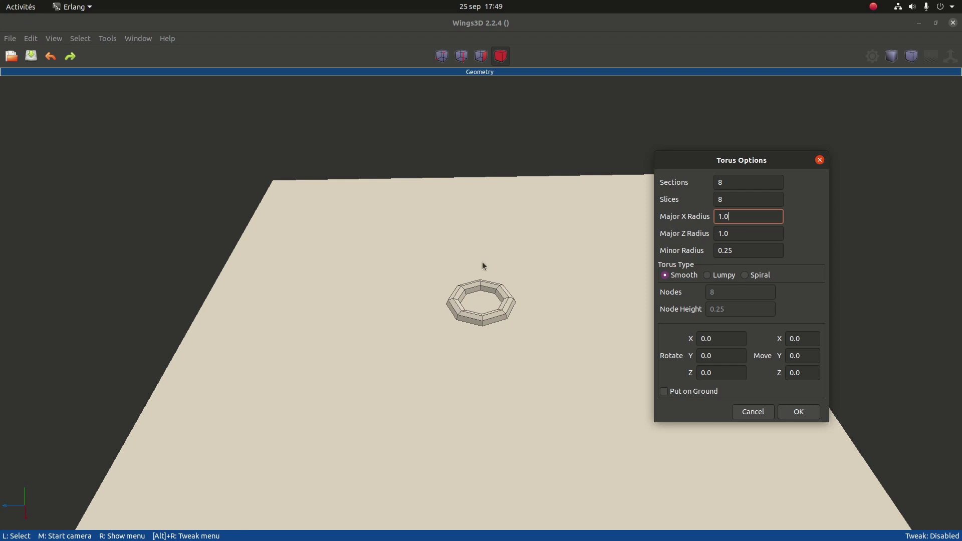
pyautogui.moveTo(734, 217); pyautogui.dragTo(700, 219)
pyautogui.write('12')
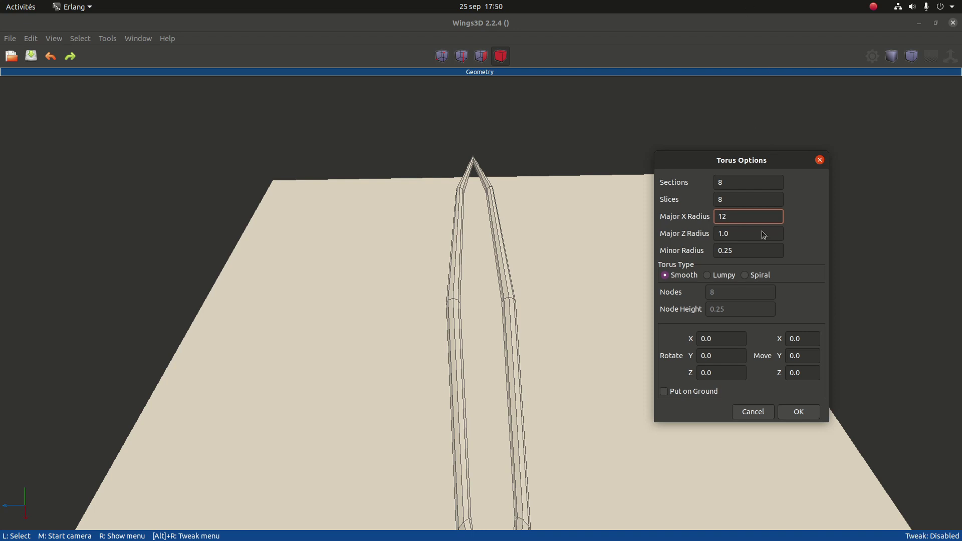
pyautogui.moveTo(742, 237); pyautogui.dragTo(710, 233)
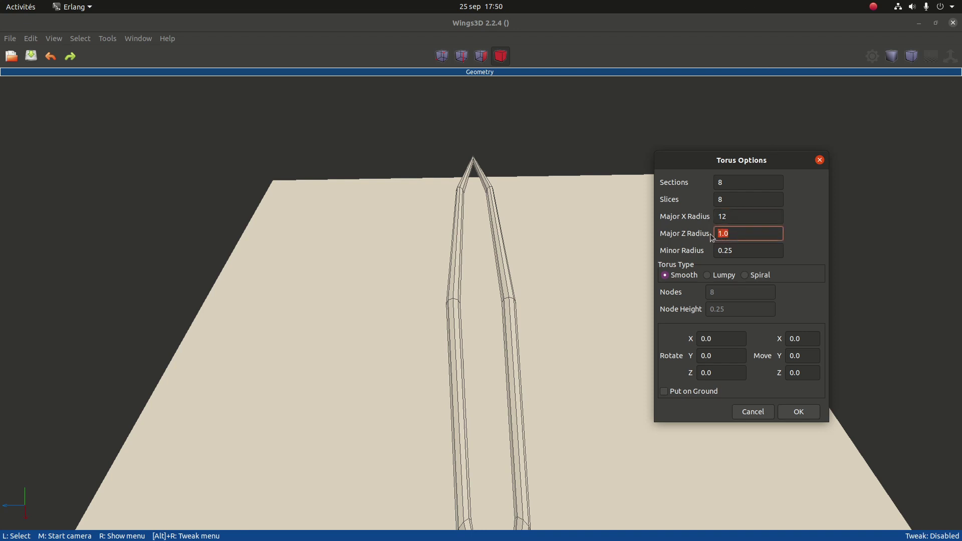
pyautogui.write('12')
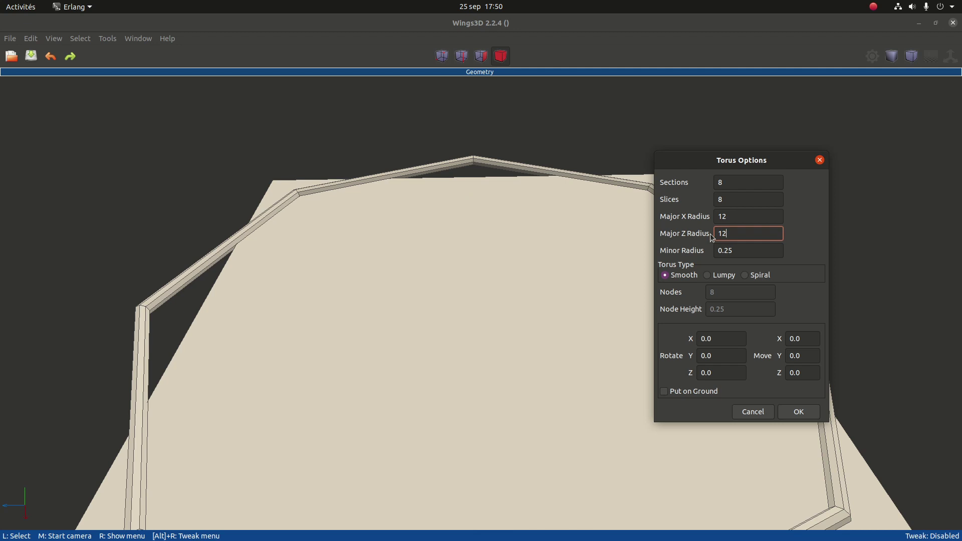
# Try a minor radius of 3 for the torus and settle on 2.75.
pyautogui.scroll(-5, 515, 262)
pyautogui.middleClick(491, 304)
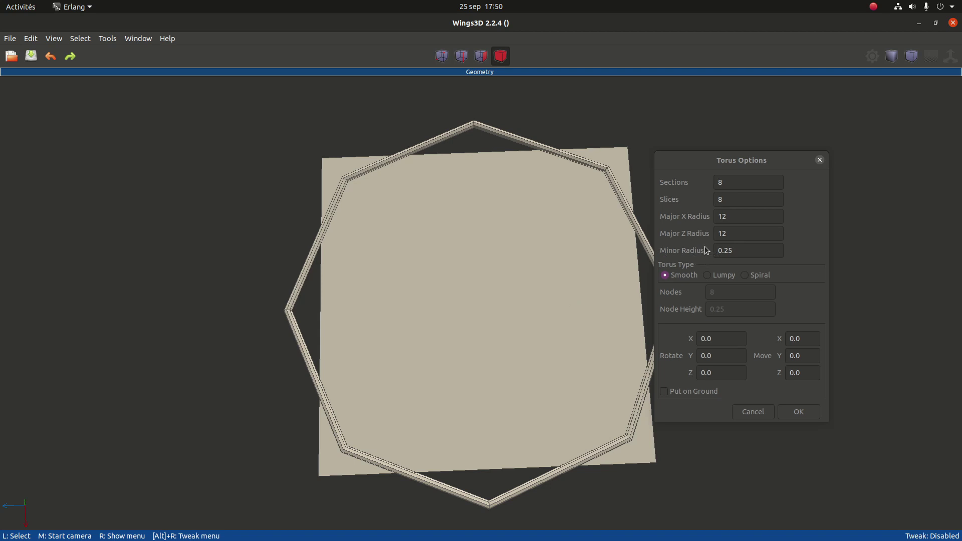
pyautogui.click(721, 250)
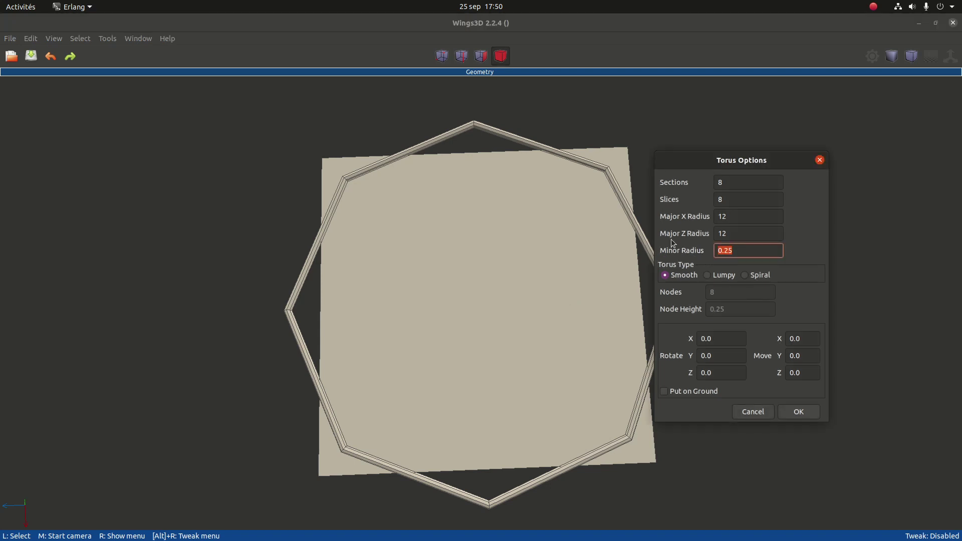
pyautogui.write('3')
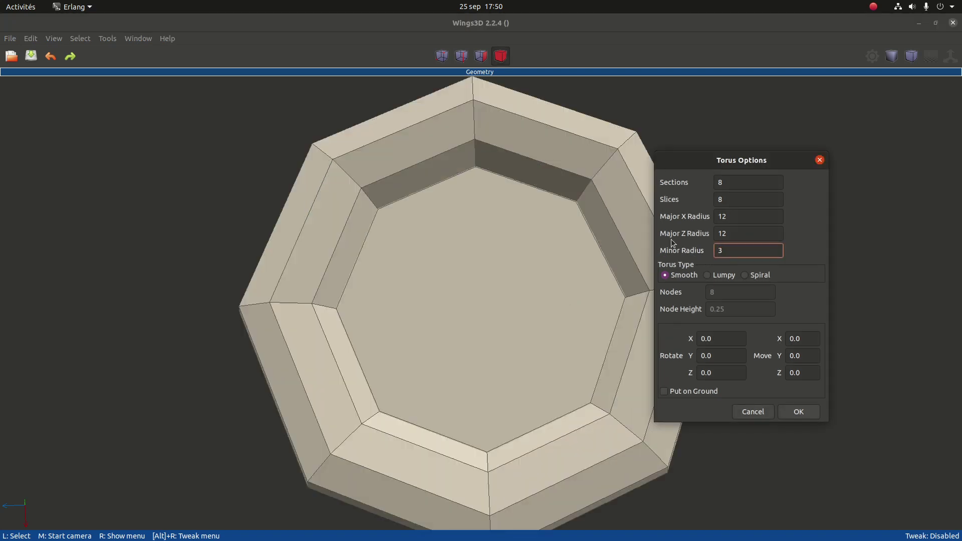
pyautogui.doubleClick(736, 250)
pyautogui.write('2.75')
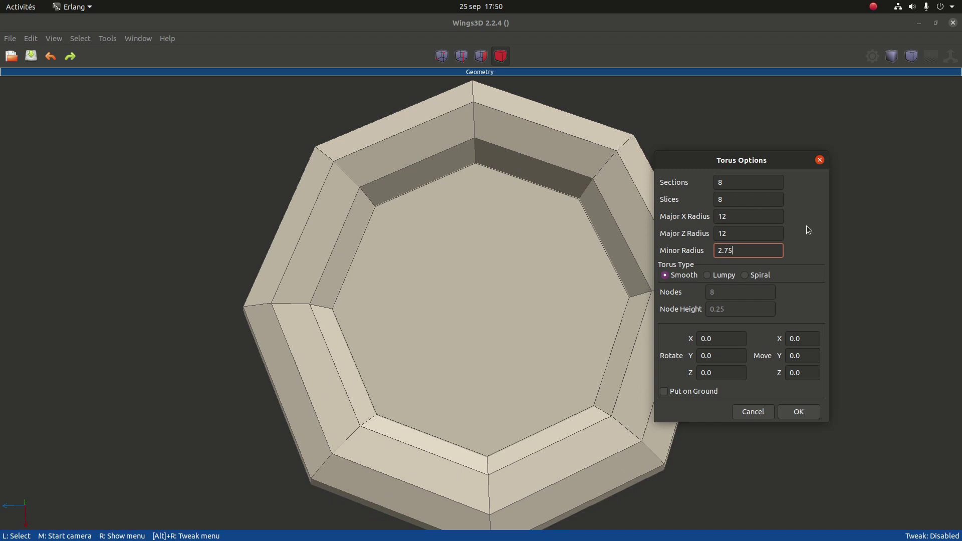
# Preview the Lumpy torus type and switch back to Smooth.
pyautogui.click(747, 233)
pyautogui.press('Tab')
pyautogui.click(702, 277)
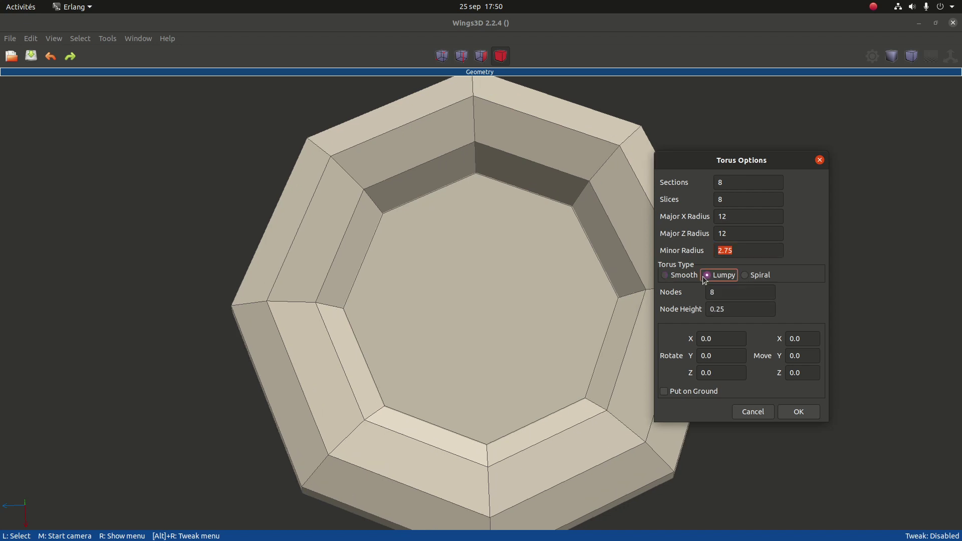
pyautogui.click(665, 276)
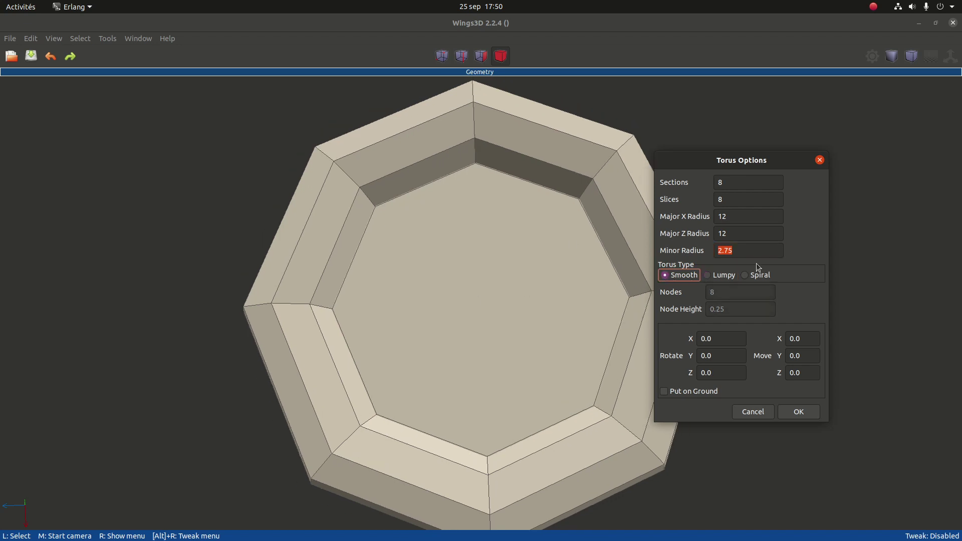
# Create the smooth torus with the chosen options and view it on the slab from above.
pyautogui.click(809, 416)
pyautogui.middleClick(766, 399)
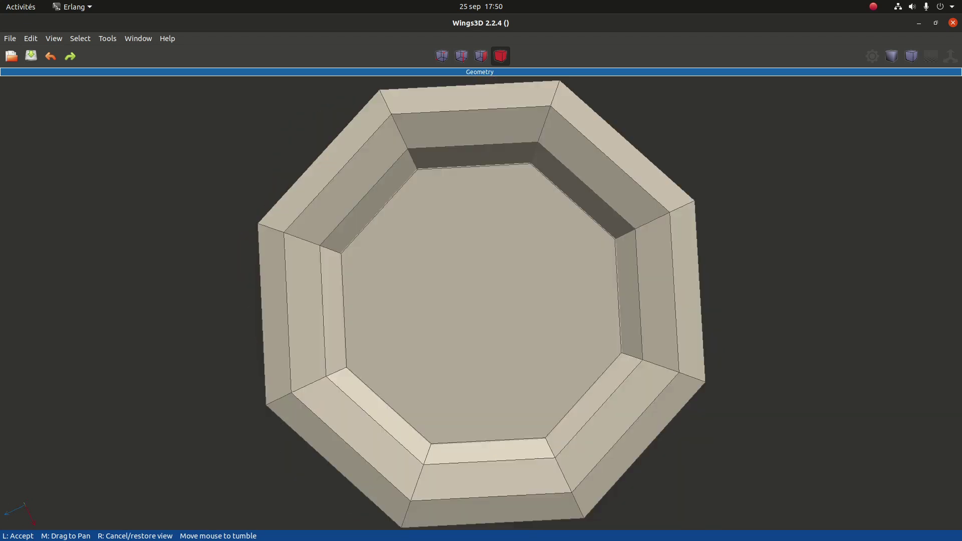
pyautogui.click(769, 404)
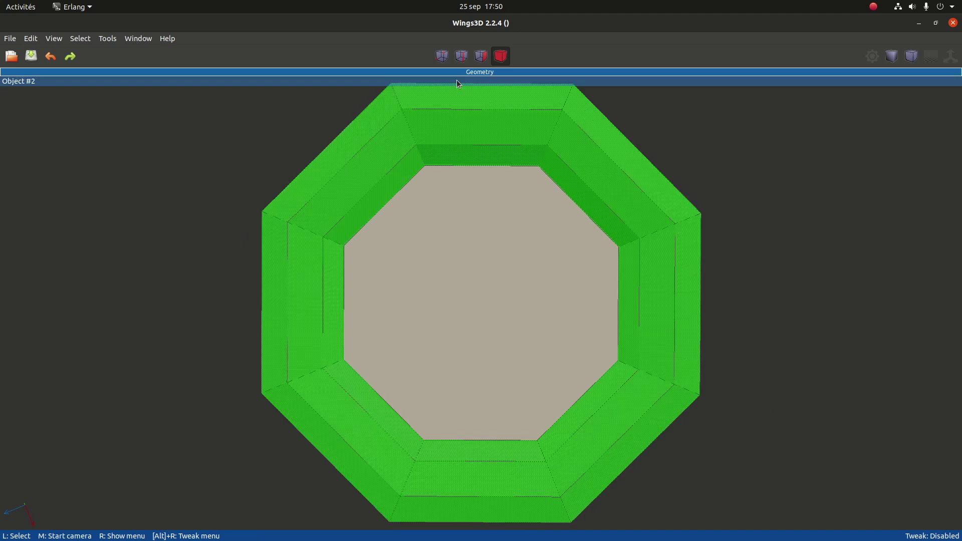
# Show the Geometry Graph window, made narrower and docked beside the geometry view.
pyautogui.click(135, 41)
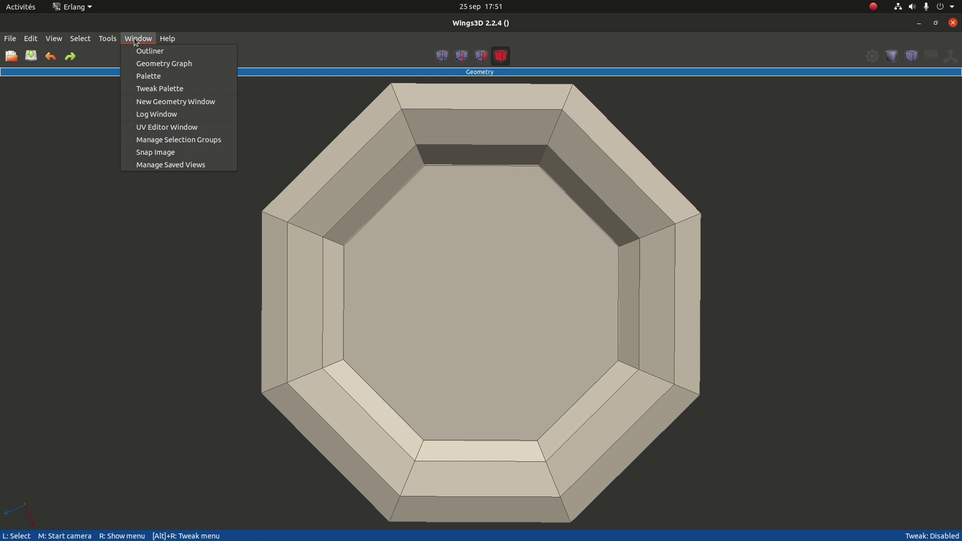
pyautogui.click(182, 66)
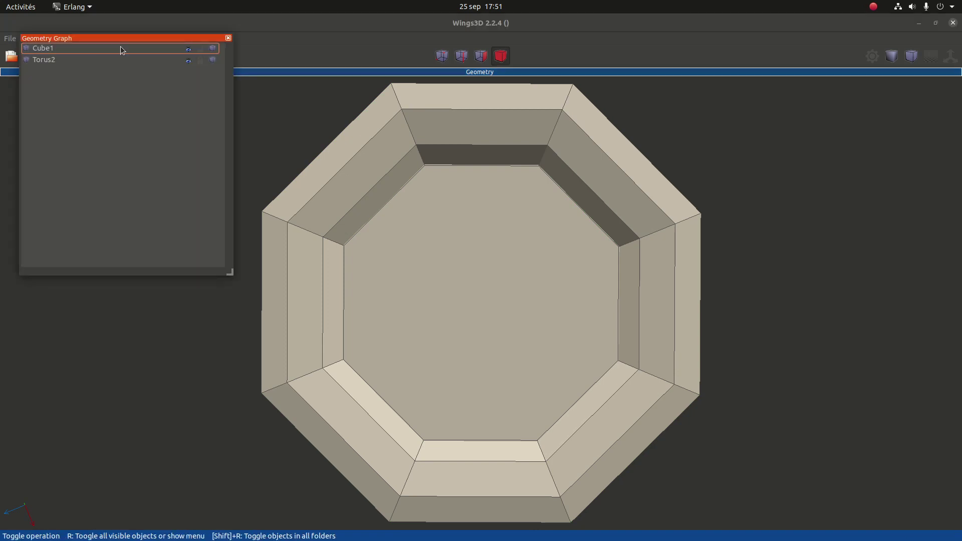
pyautogui.moveTo(130, 40); pyautogui.dragTo(194, 24)
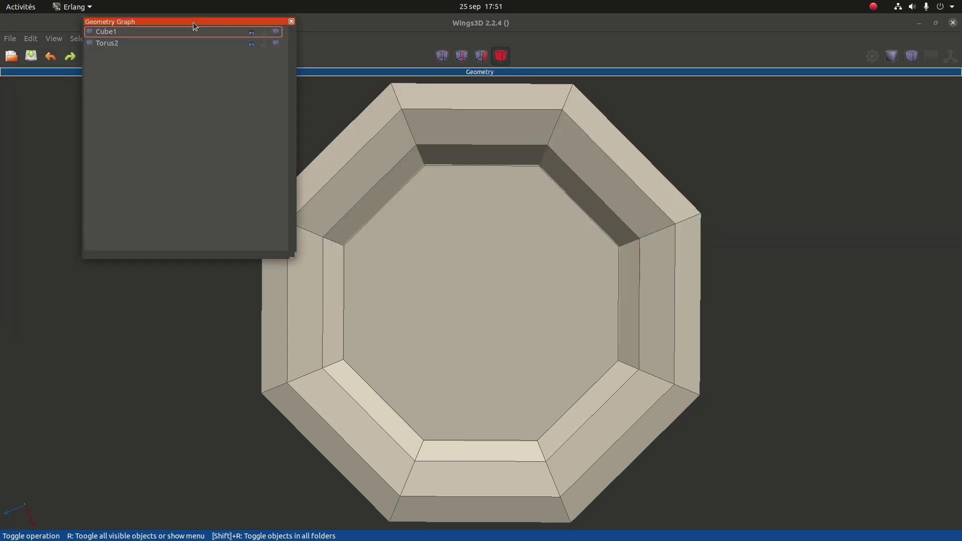
pyautogui.click(269, 258)
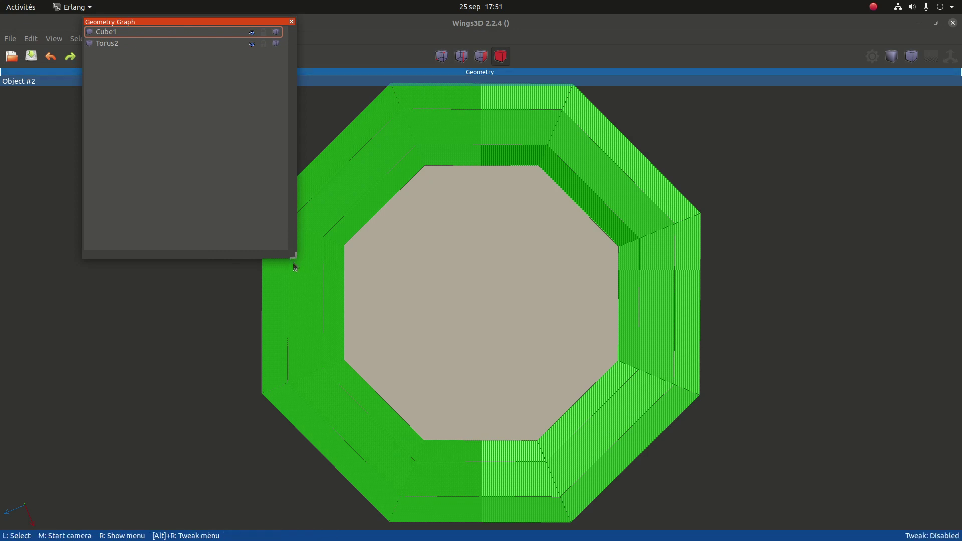
pyautogui.moveTo(293, 256); pyautogui.dragTo(212, 248)
pyautogui.click(183, 71)
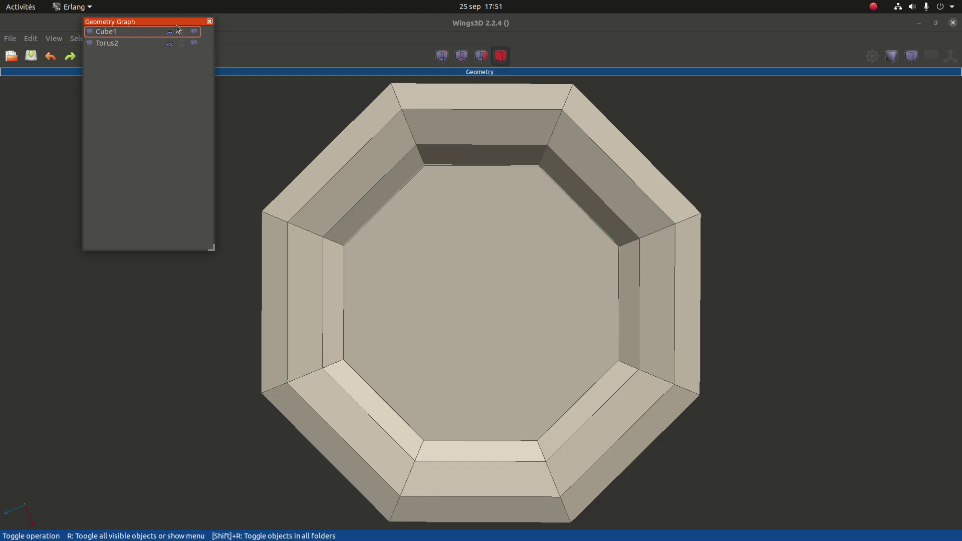
pyautogui.moveTo(179, 21); pyautogui.dragTo(4, 85)
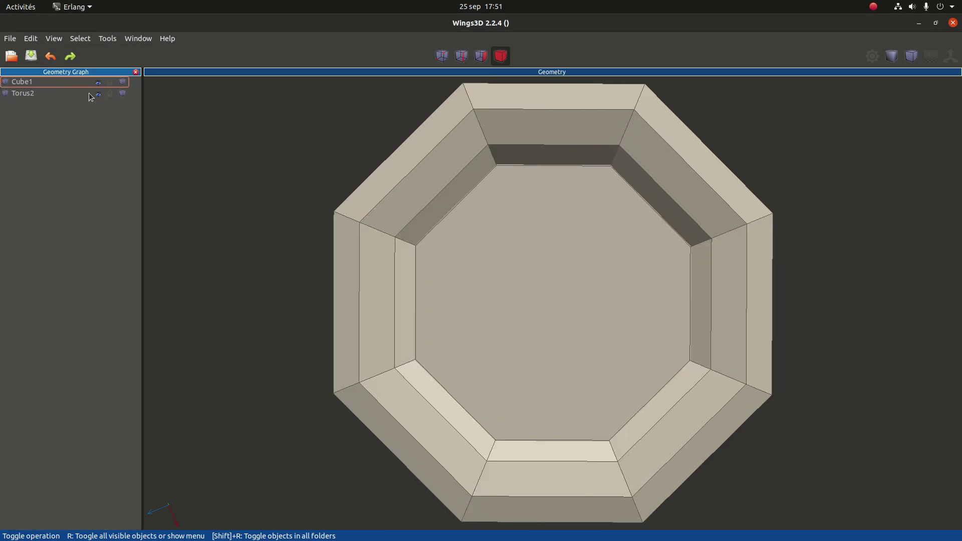
# Toggle the selection of the torus and of the cube on and off through the Geometry Graph.
pyautogui.click(4, 95)
pyautogui.click(6, 93)
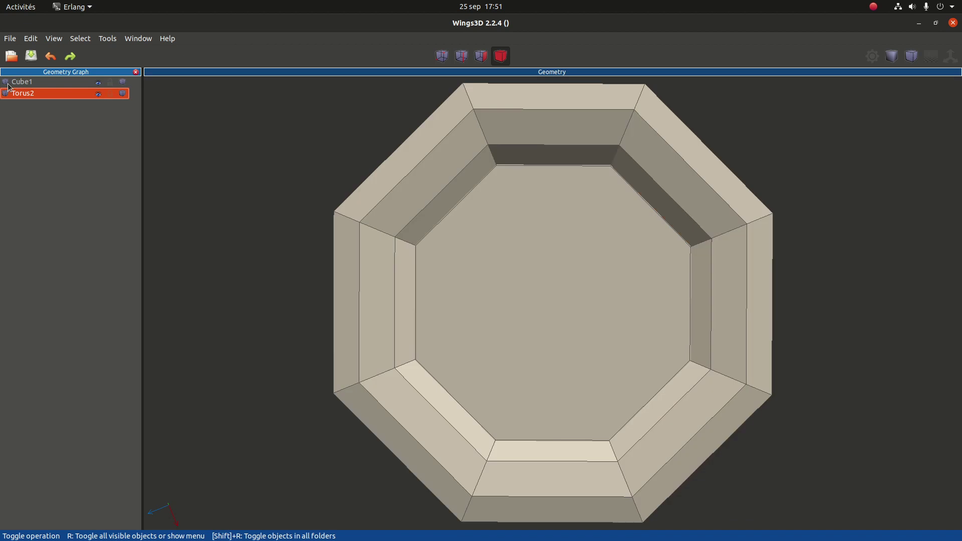
pyautogui.click(10, 84)
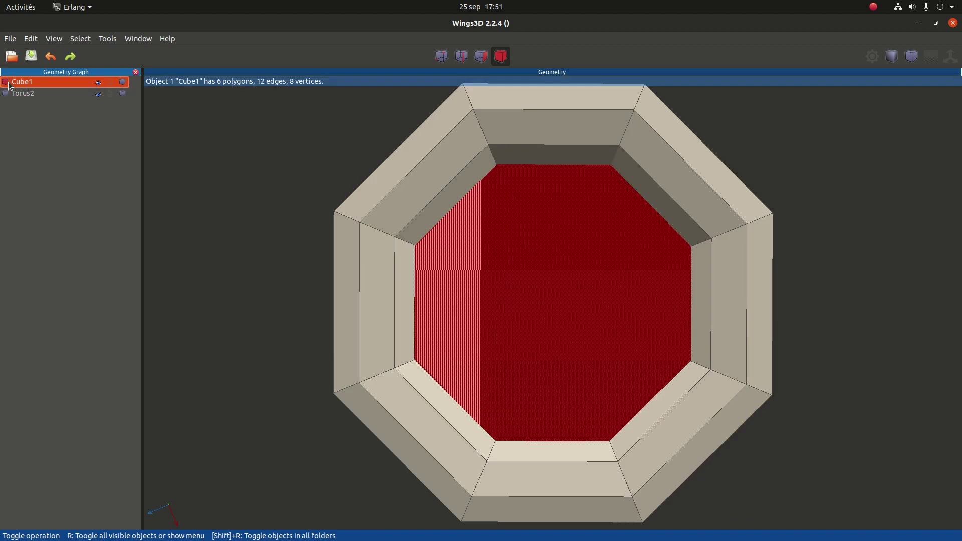
pyautogui.click(10, 85)
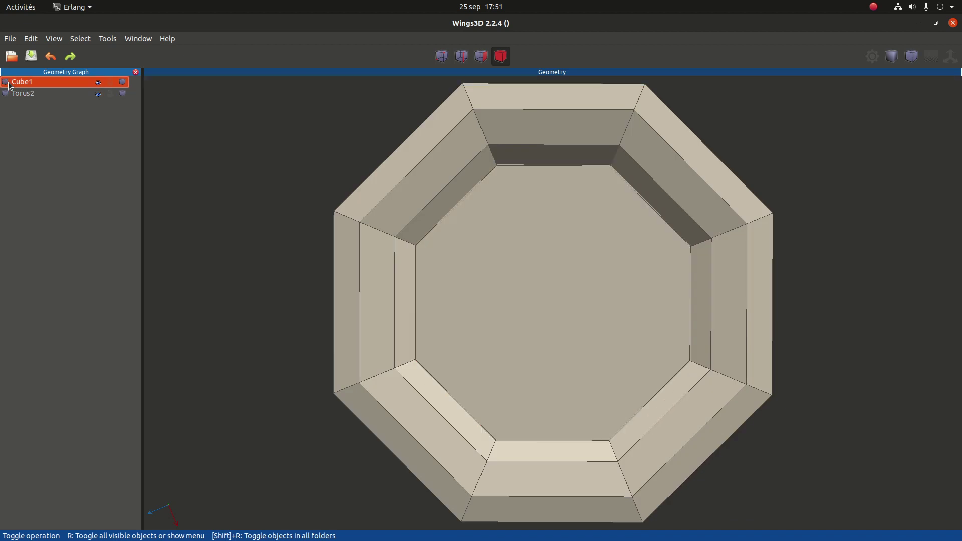
# Hide and show the cube, and do the same with the torus, through the Geometry Graph.
pyautogui.click(100, 86)
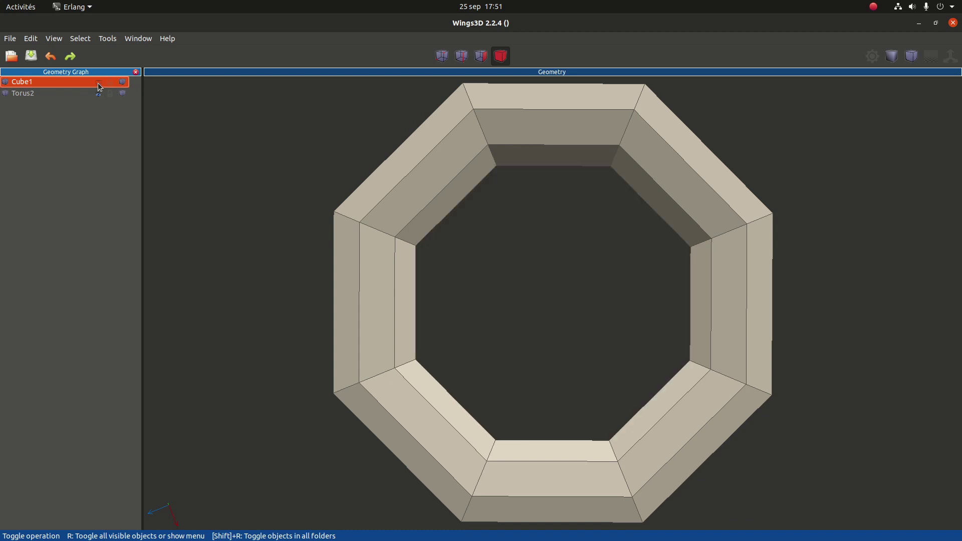
pyautogui.click(99, 86)
pyautogui.click(99, 94)
pyautogui.click(99, 94)
# Lock Cube1 in the Geometry Graph and test selecting and deselecting the torus in the view.
pyautogui.click(111, 83)
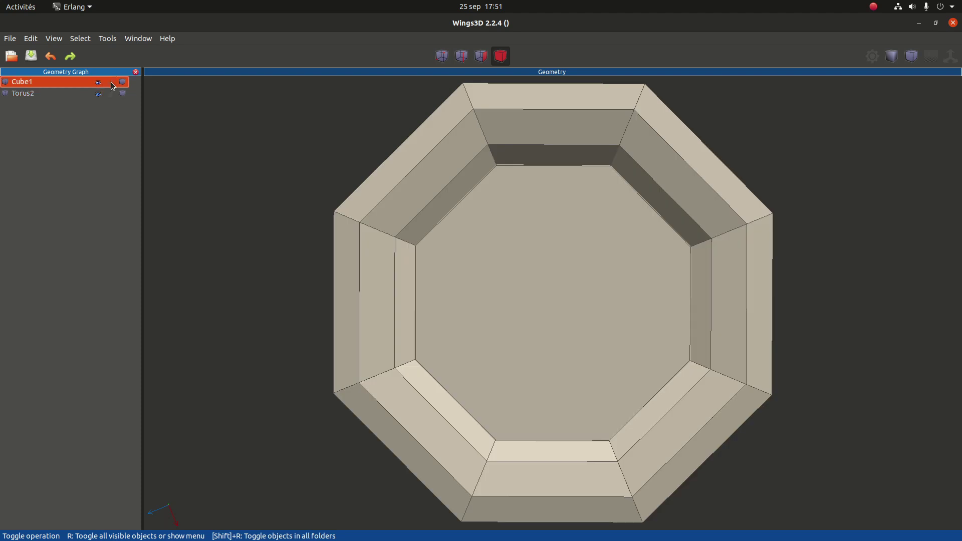
pyautogui.click(110, 83)
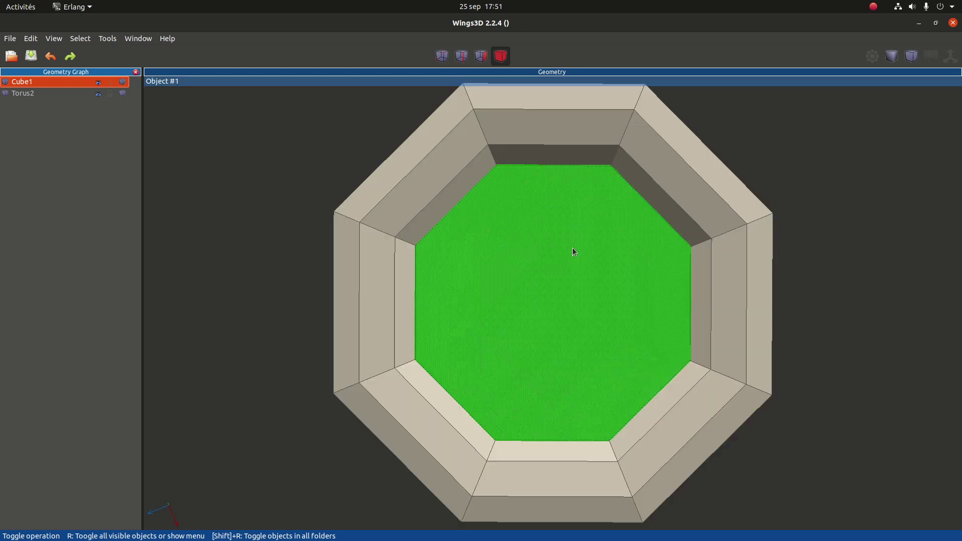
pyautogui.click(109, 82)
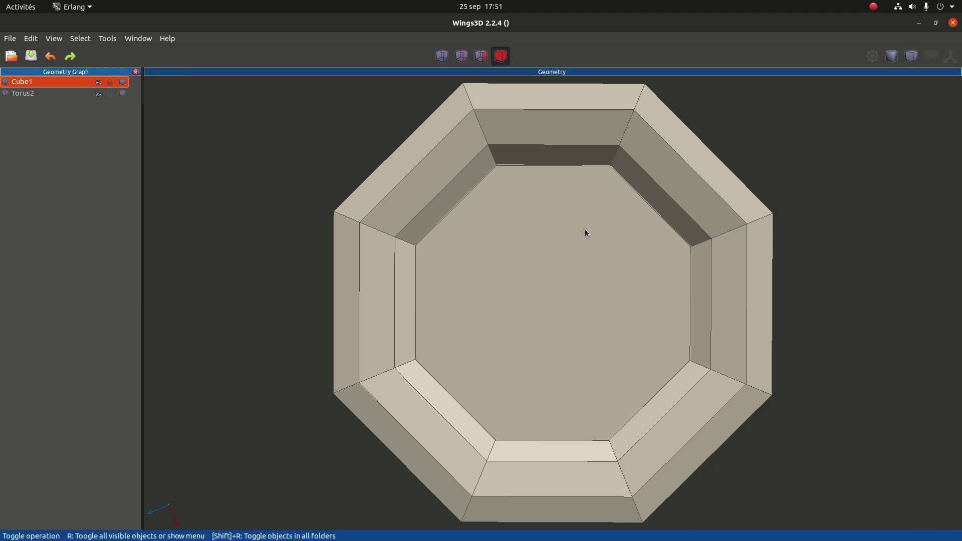
pyautogui.click(570, 139)
pyautogui.click(571, 140)
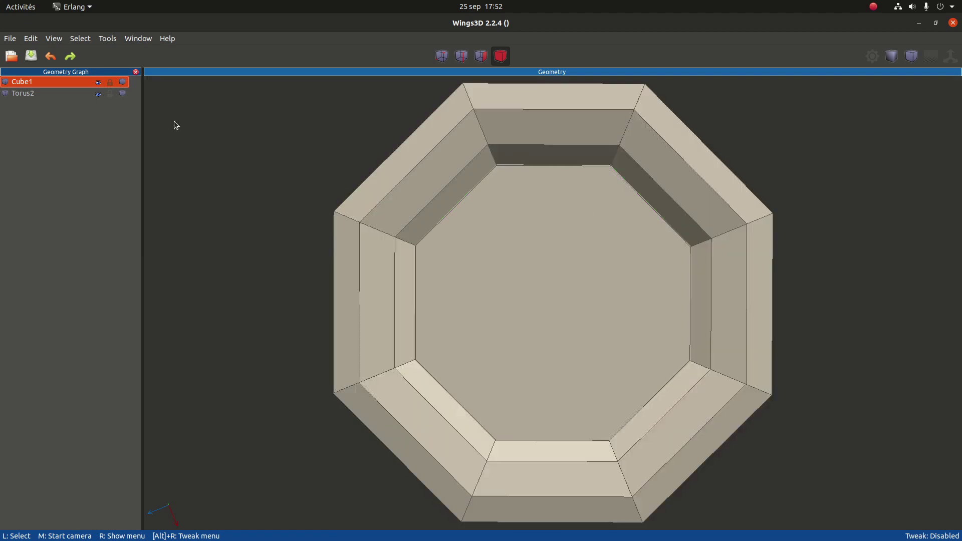
# Display Torus2 as a wireframe to inspect the square slab through it, and restore its shaded display.
pyautogui.click(125, 94)
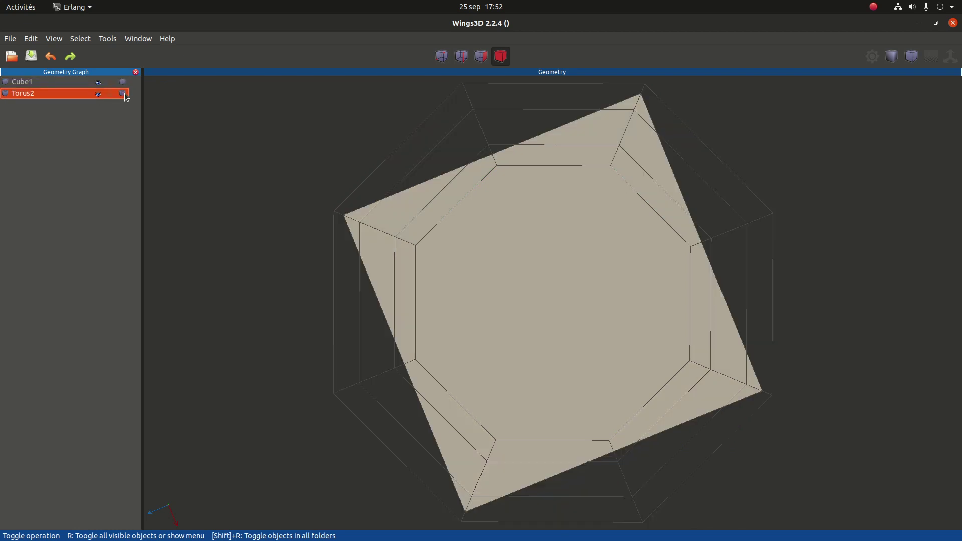
pyautogui.middleClick(777, 226)
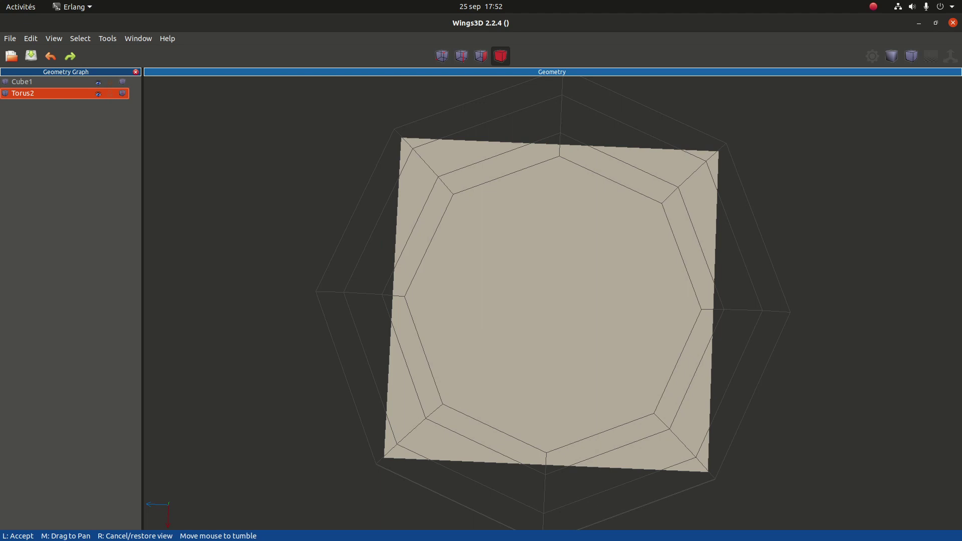
pyautogui.click(771, 238)
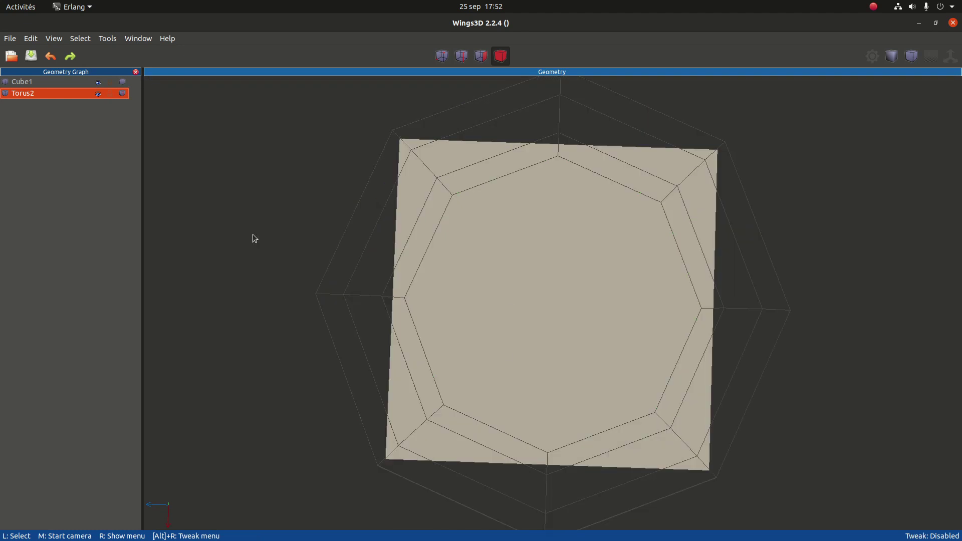
pyautogui.middleClick(770, 303)
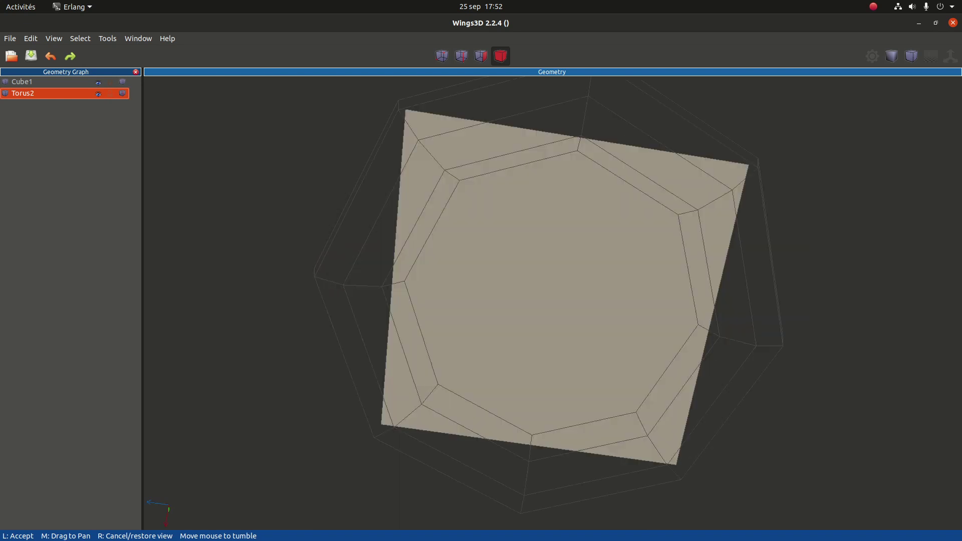
pyautogui.click(212, 166)
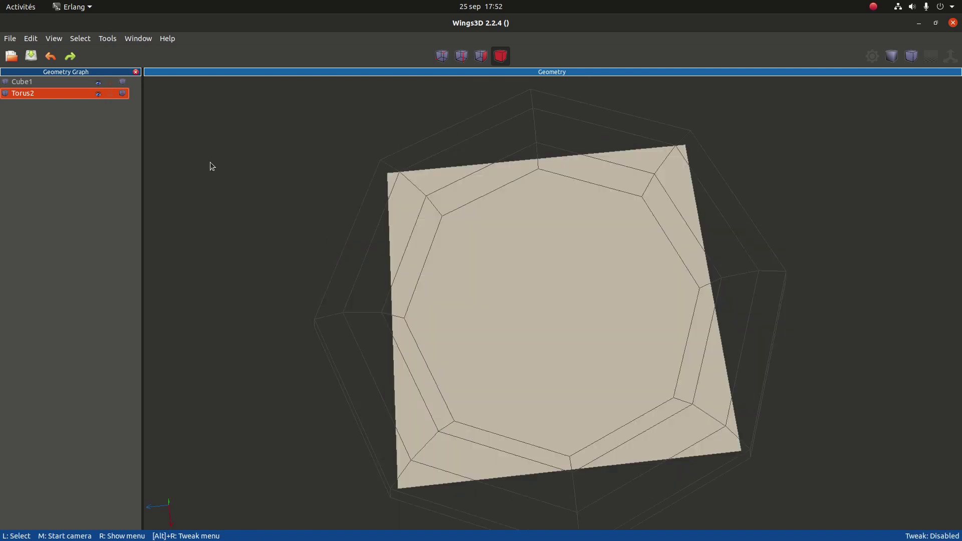
pyautogui.click(121, 93)
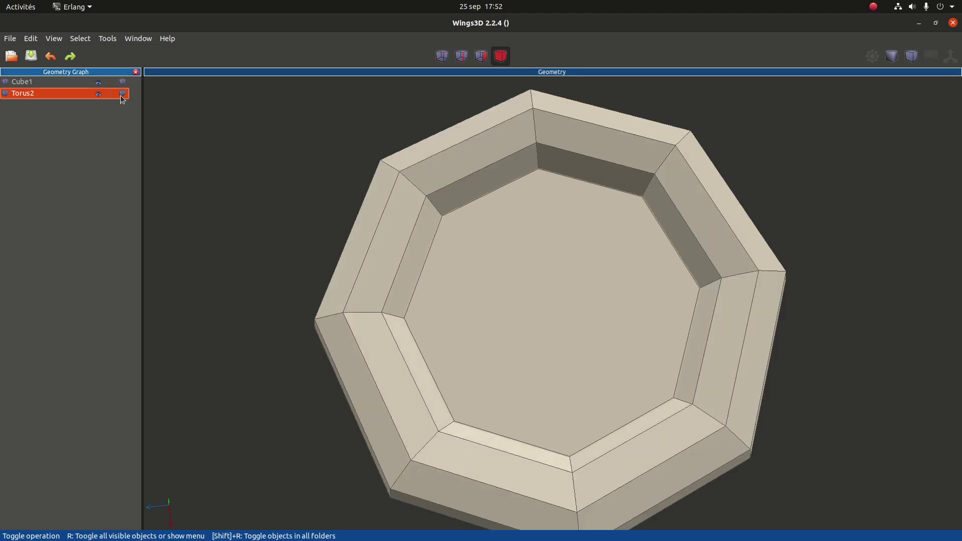
# Select all faces of the torus's lower half in face selection mode from a side view, adding the missed face.
pyautogui.middleClick(835, 297)
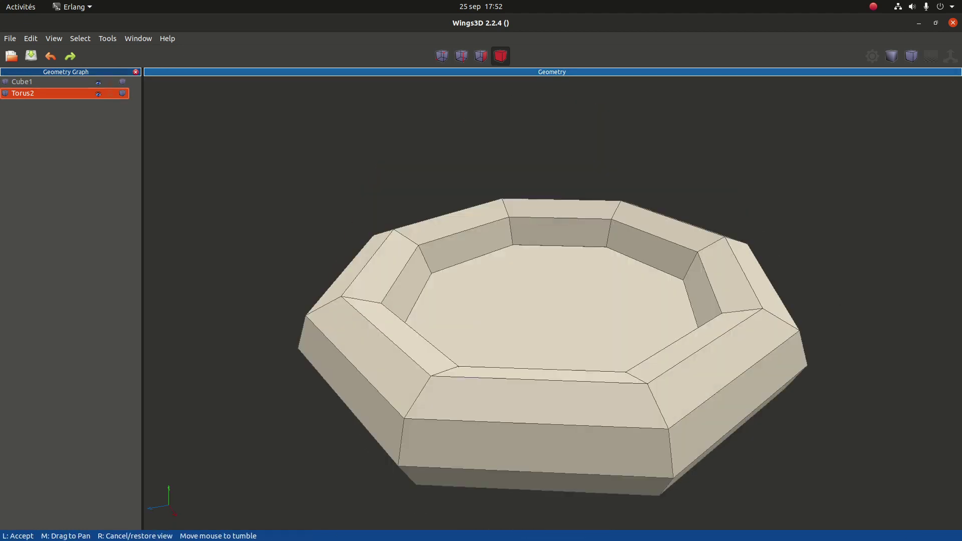
pyautogui.click(834, 229)
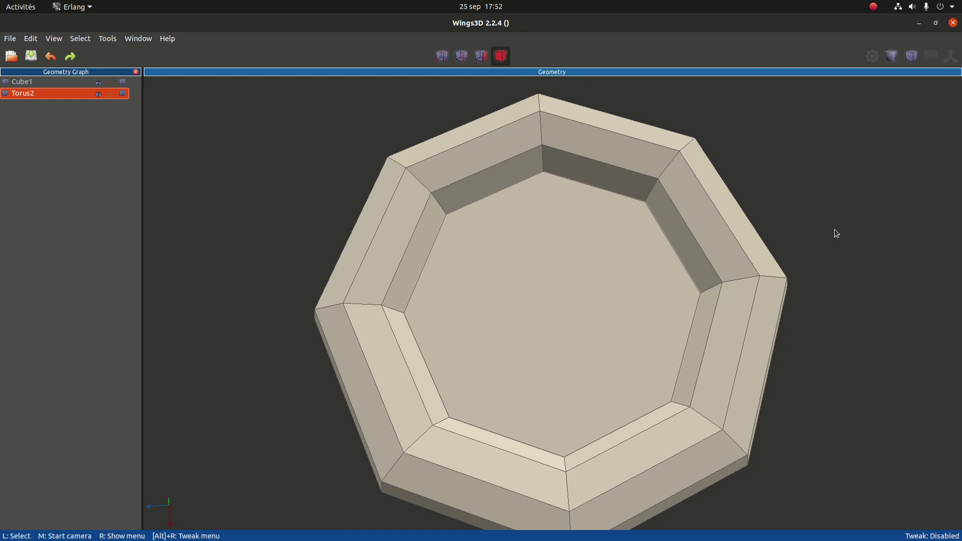
pyautogui.middleClick(834, 229)
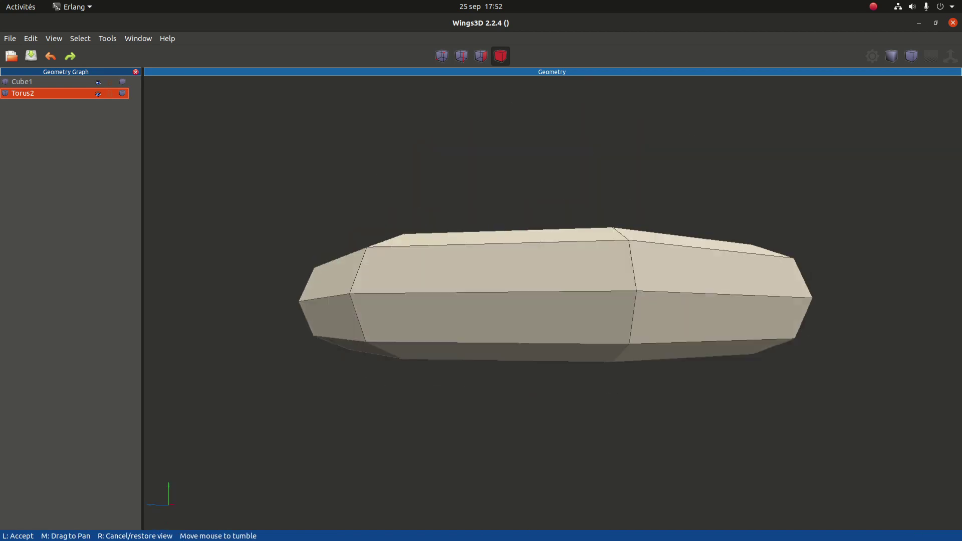
pyautogui.click(282, 295)
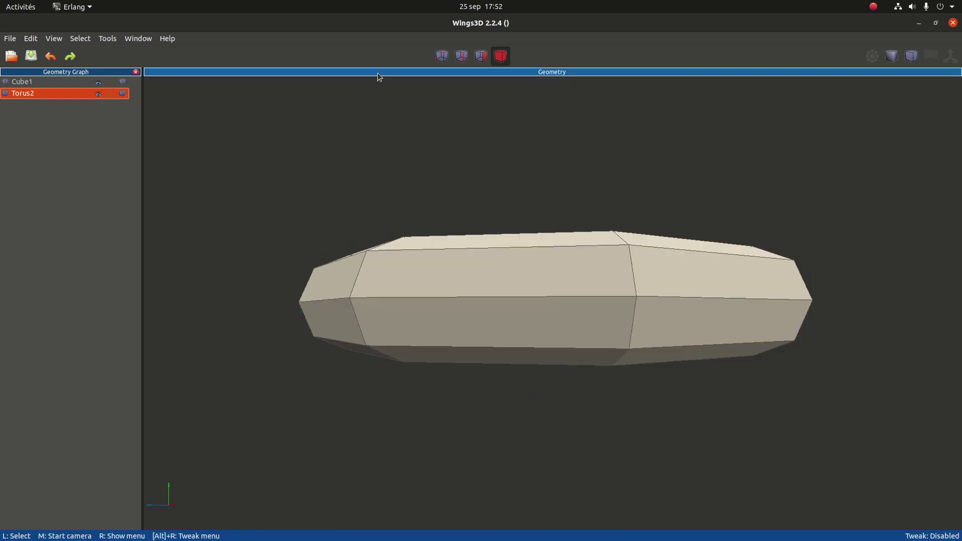
pyautogui.click(485, 61)
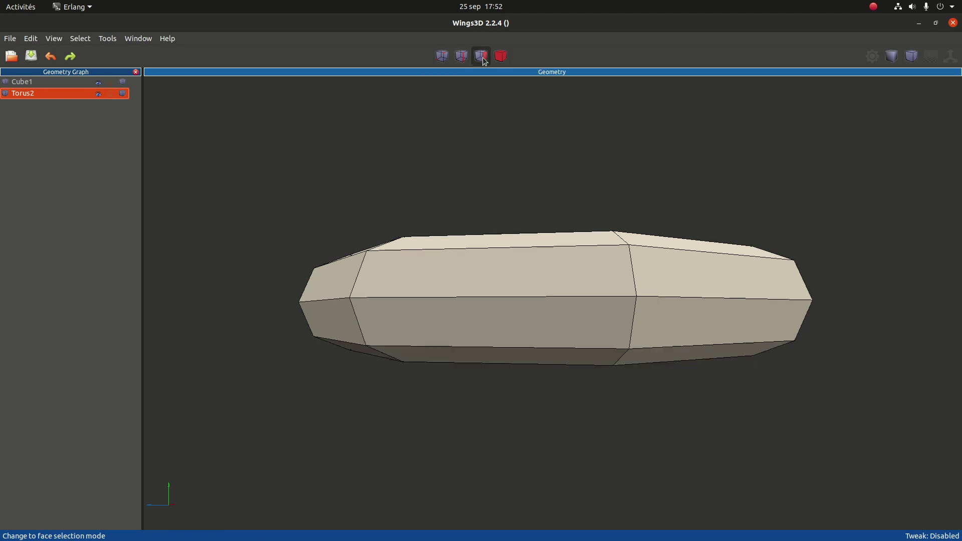
pyautogui.moveTo(286, 329); pyautogui.dragTo(913, 409)
pyautogui.middleClick(857, 344)
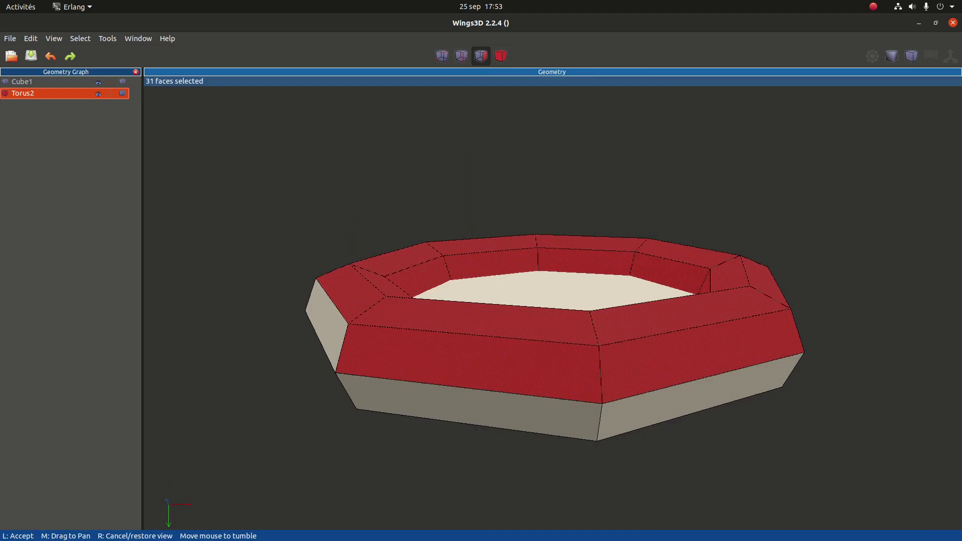
pyautogui.click(682, 333)
pyautogui.click(606, 375)
pyautogui.middleClick(678, 207)
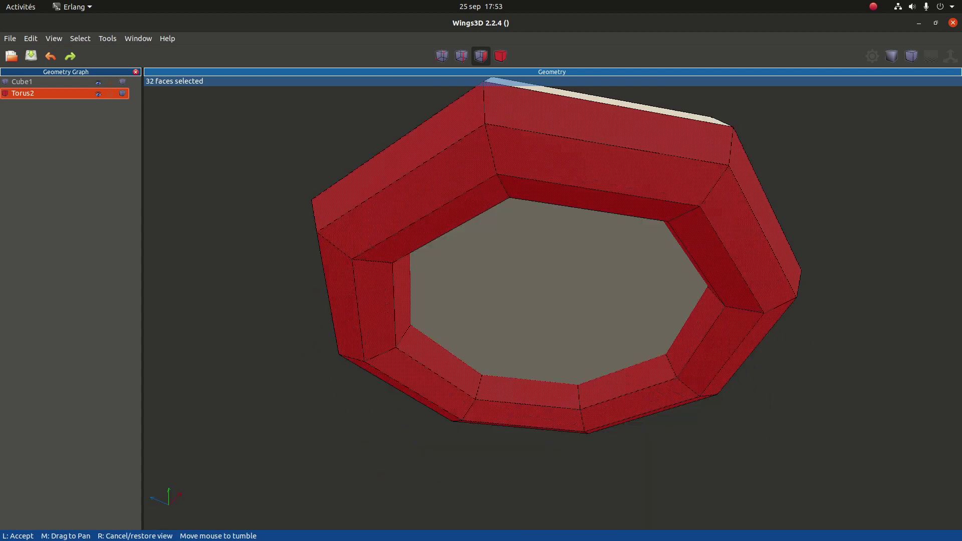
pyautogui.click(689, 187)
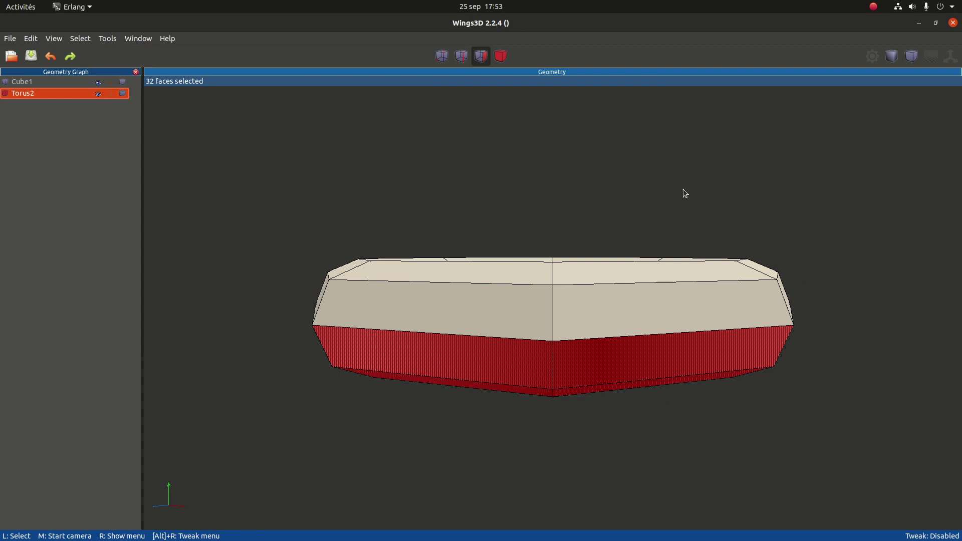
# Dissolve the selected lower-half faces of the torus and check the result from above.
pyautogui.rightClick(605, 368)
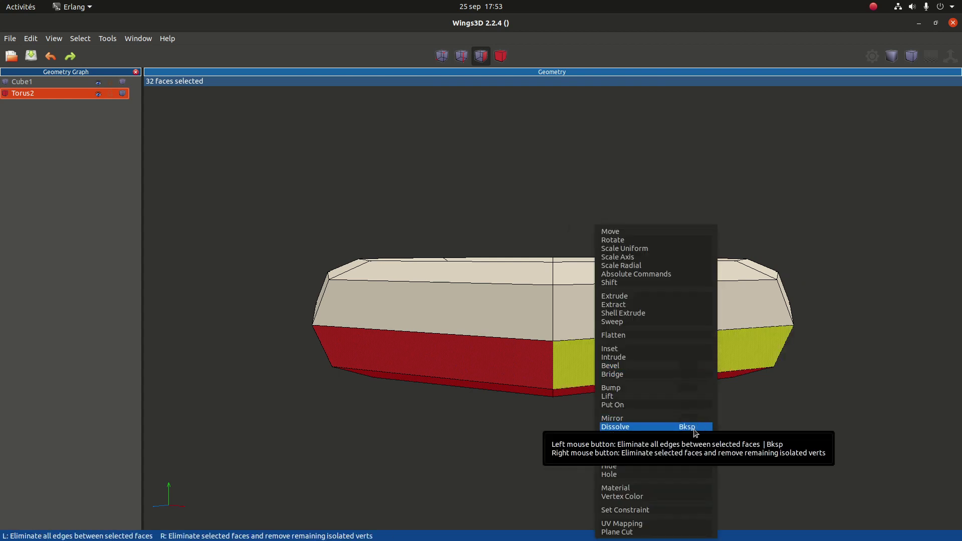
pyautogui.click(695, 426)
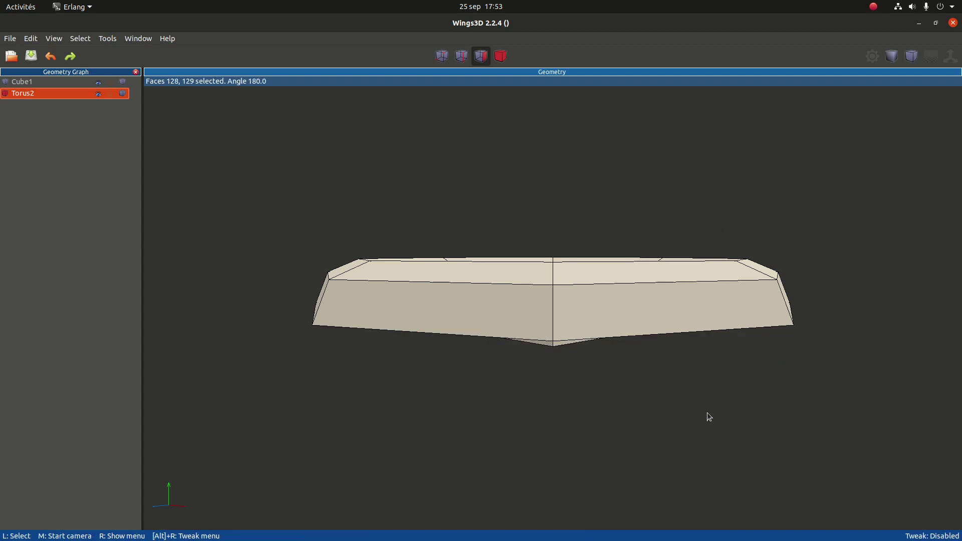
pyautogui.middleClick(646, 414)
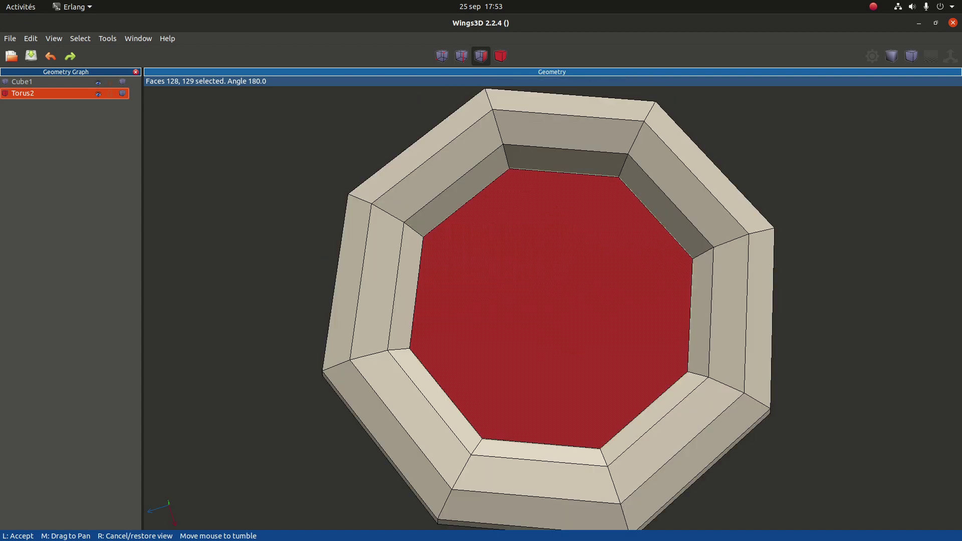
pyautogui.click(679, 333)
# Deselect the torus's inner octagonal face and keep only the large octagonal underside face selected.
pyautogui.click(613, 245)
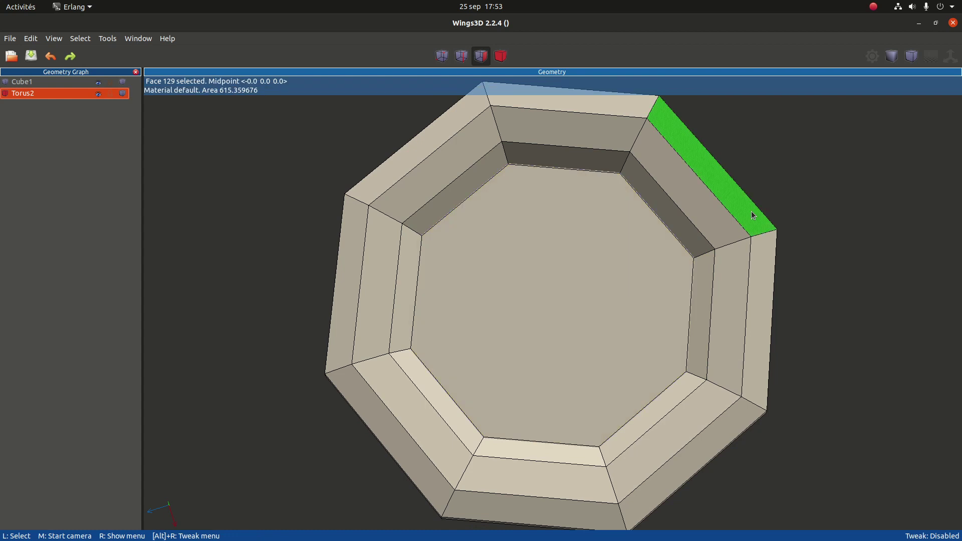
pyautogui.middleClick(752, 210)
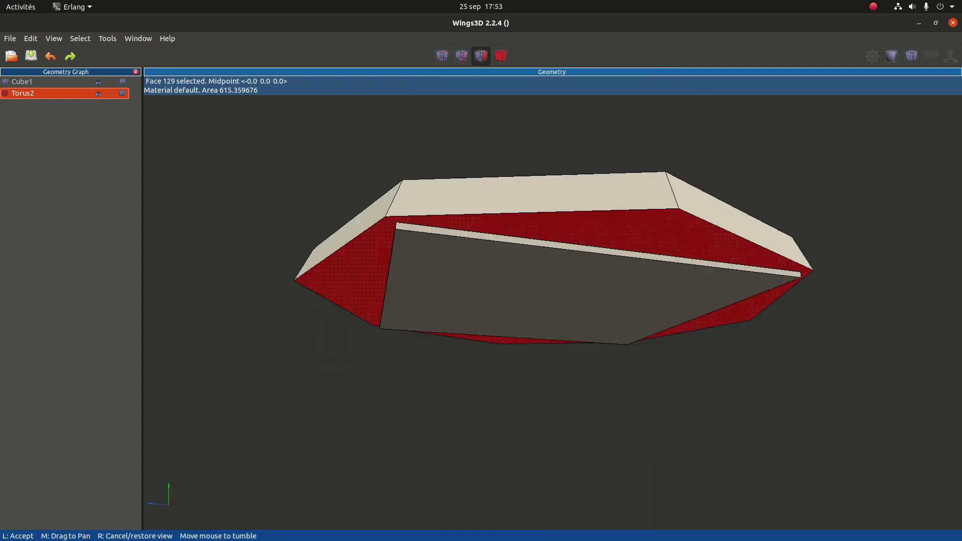
pyautogui.click(141, 158)
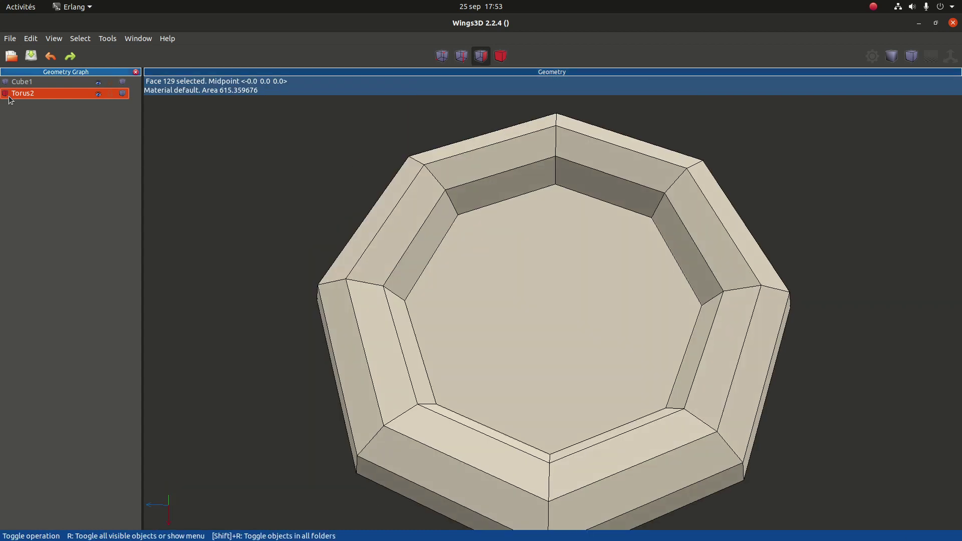
pyautogui.middleClick(708, 230)
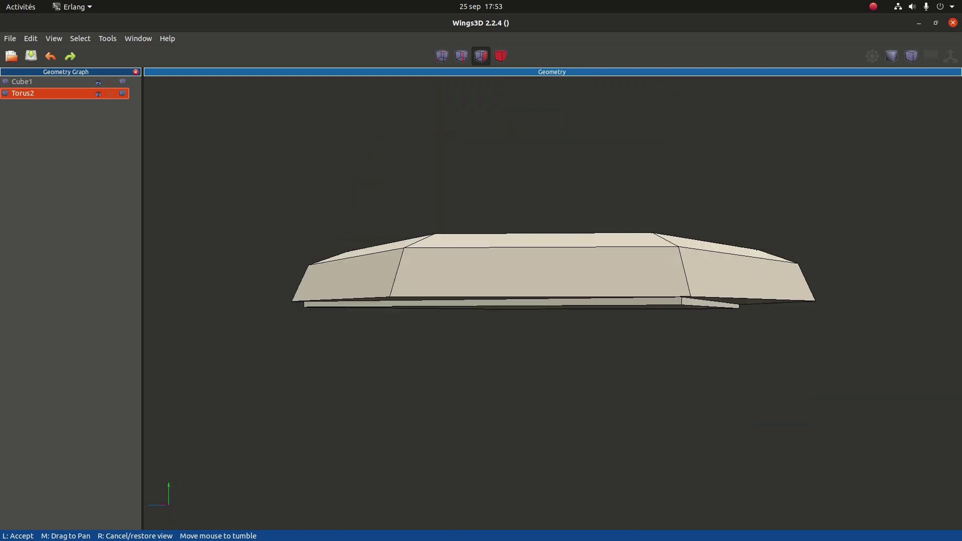
pyautogui.click(597, 225)
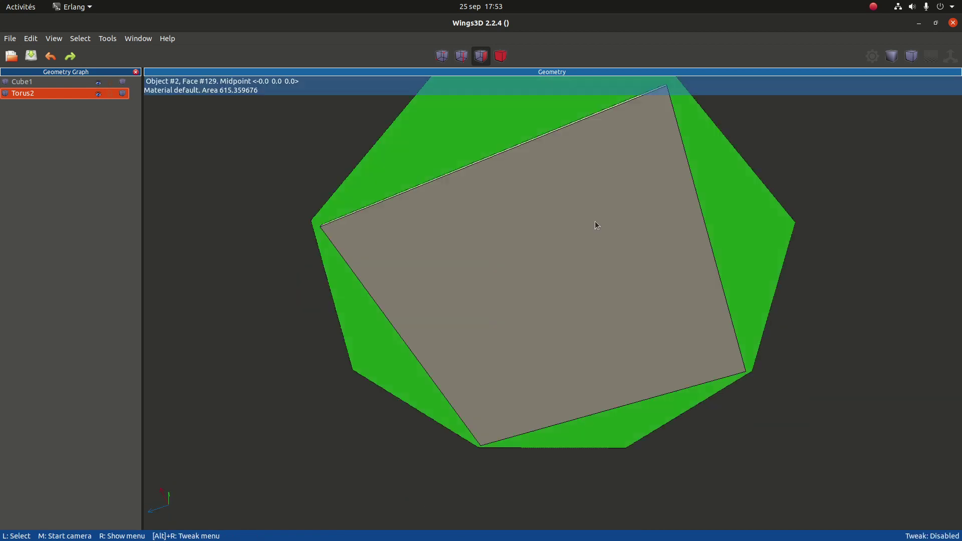
pyautogui.click(483, 130)
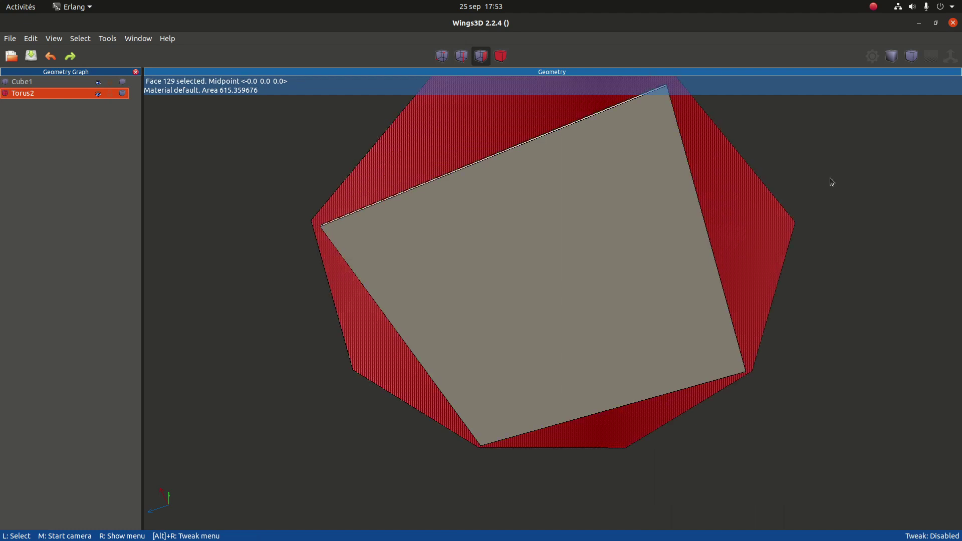
# Examine the torus's inner octagonal opening and its selected underside face around the slab from above and below.
pyautogui.middleClick(830, 178)
pyautogui.click(581, 364)
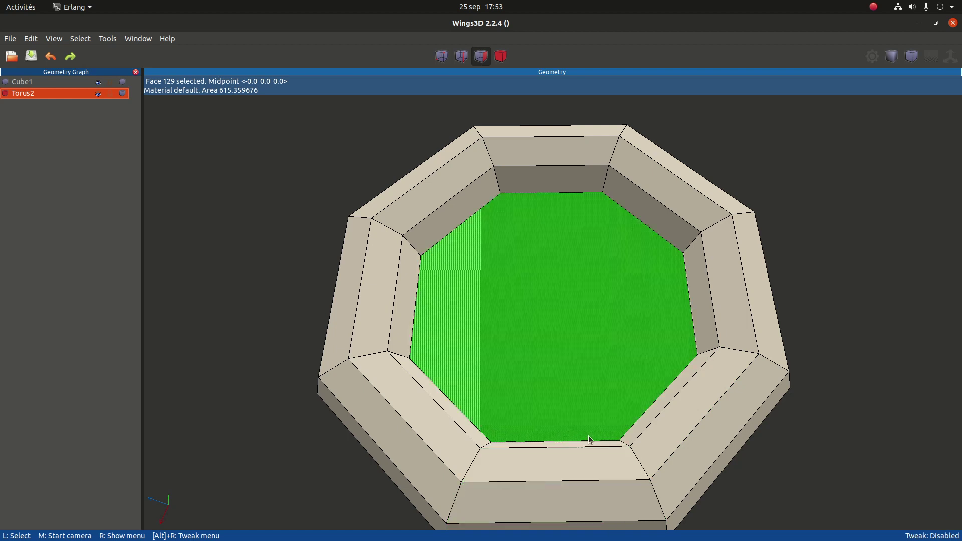
pyautogui.middleClick(875, 396)
pyautogui.click(566, 111)
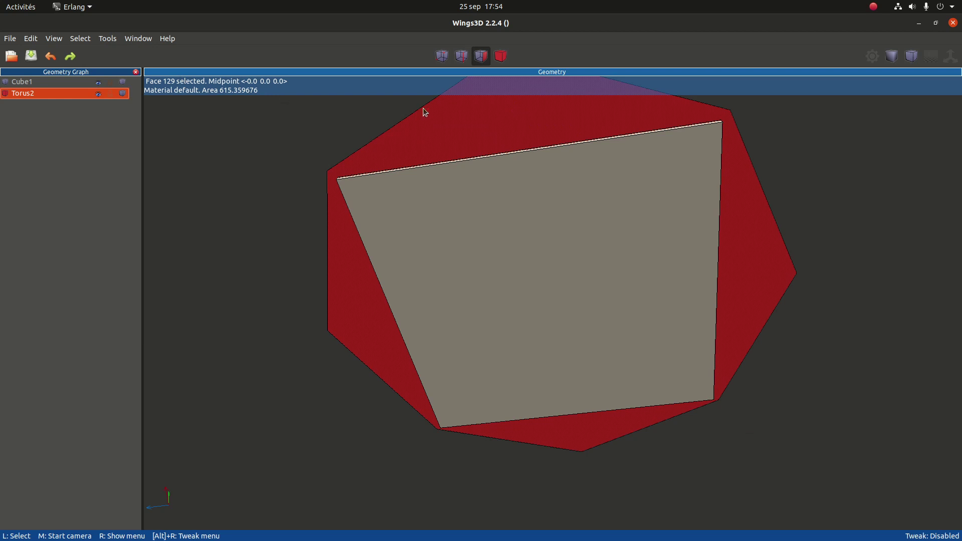
pyautogui.middleClick(655, 200)
pyautogui.click(621, 384)
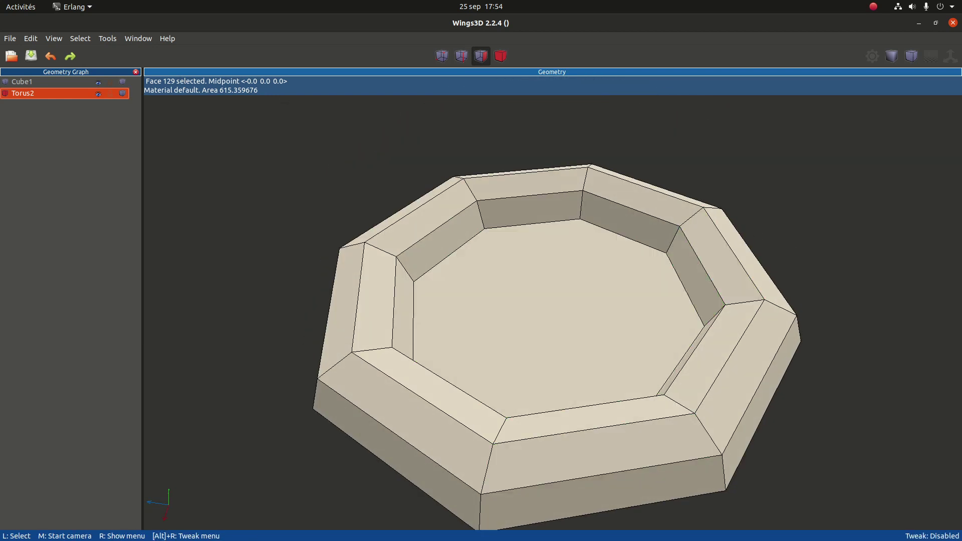
pyautogui.middleClick(522, 162)
pyautogui.click(522, 161)
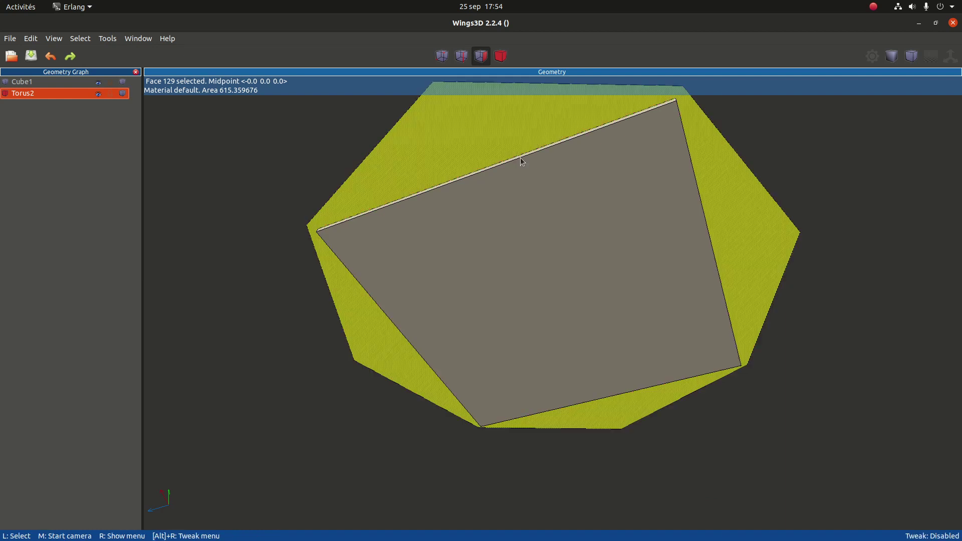
# Open the selection groups manager, dock it above the Geometry Graph and adjust the space between them.
pyautogui.click(140, 40)
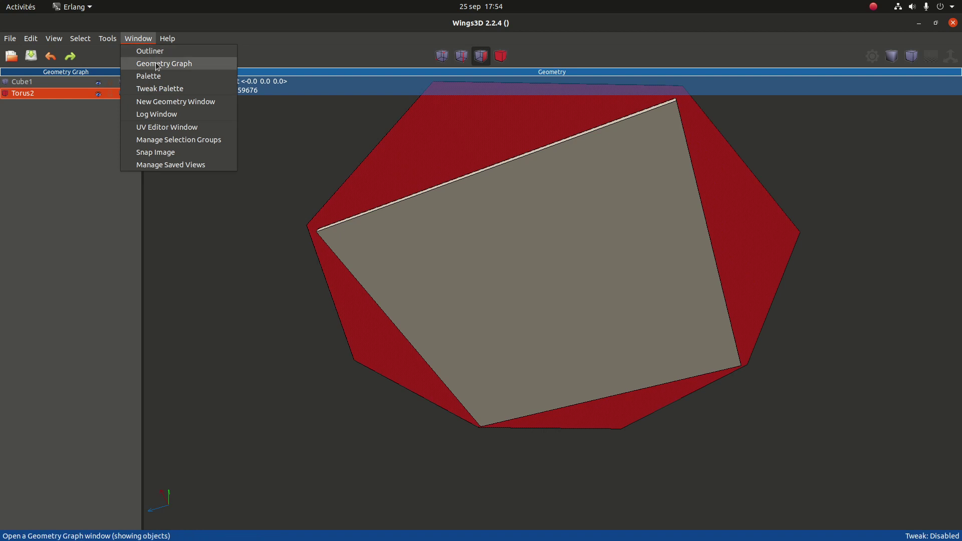
pyautogui.click(201, 145)
pyautogui.moveTo(111, 74); pyautogui.dragTo(65, 264)
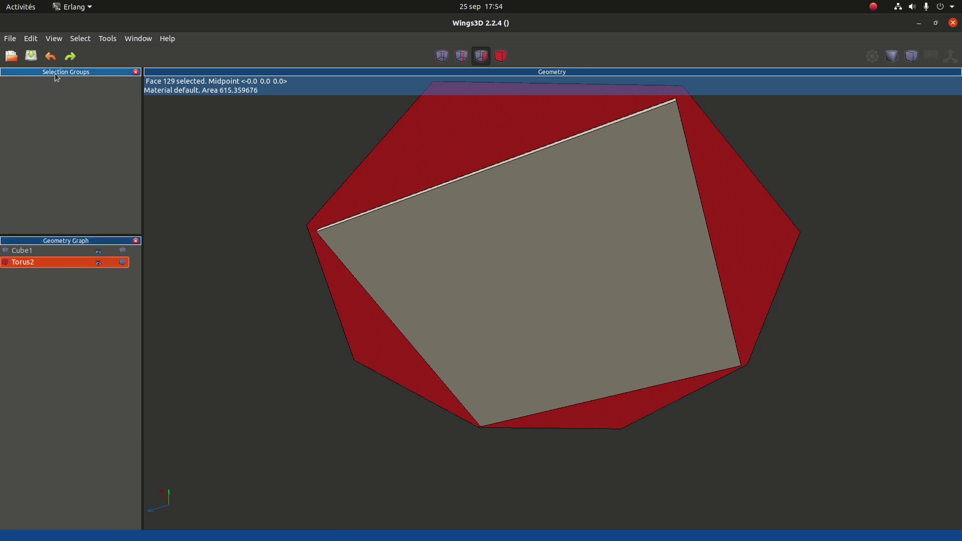
pyautogui.moveTo(57, 78); pyautogui.dragTo(105, 126)
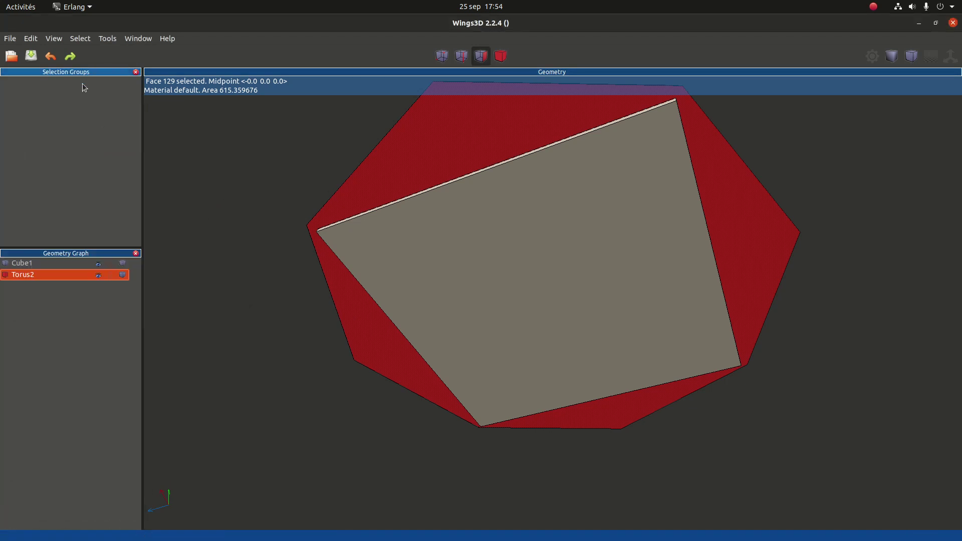
# Create a selection group named Fond from the selected octagonal underside face of the torus.
pyautogui.middleClick(495, 252)
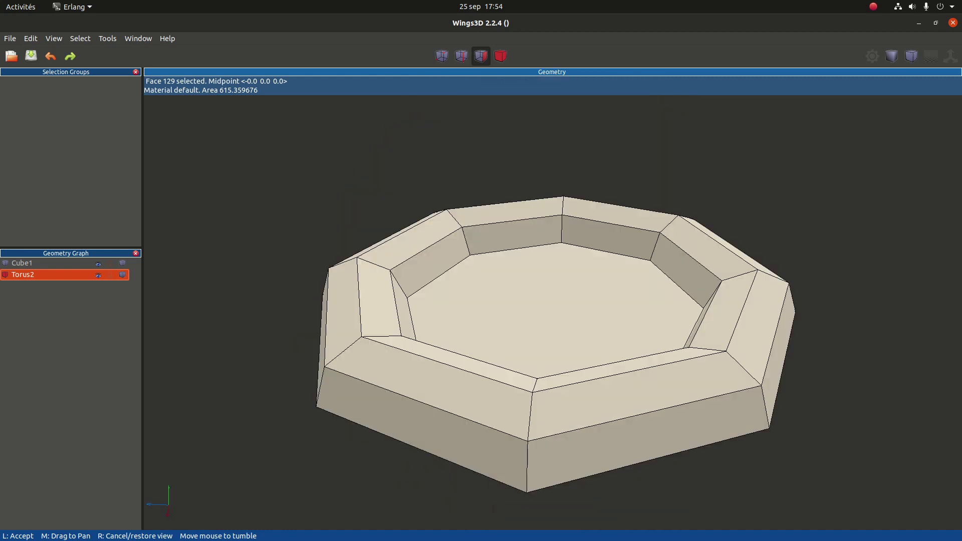
pyautogui.click(515, 230)
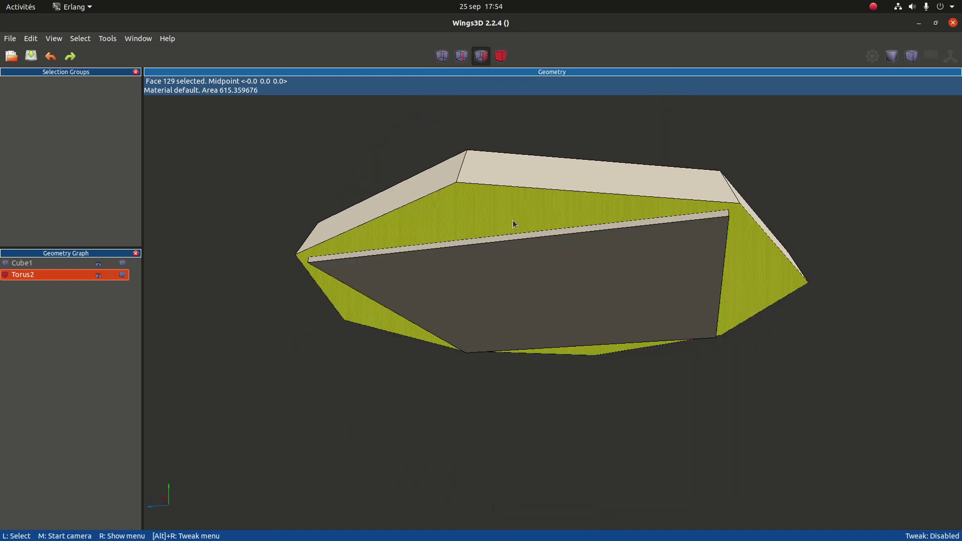
pyautogui.click(501, 217)
pyautogui.rightClick(73, 119)
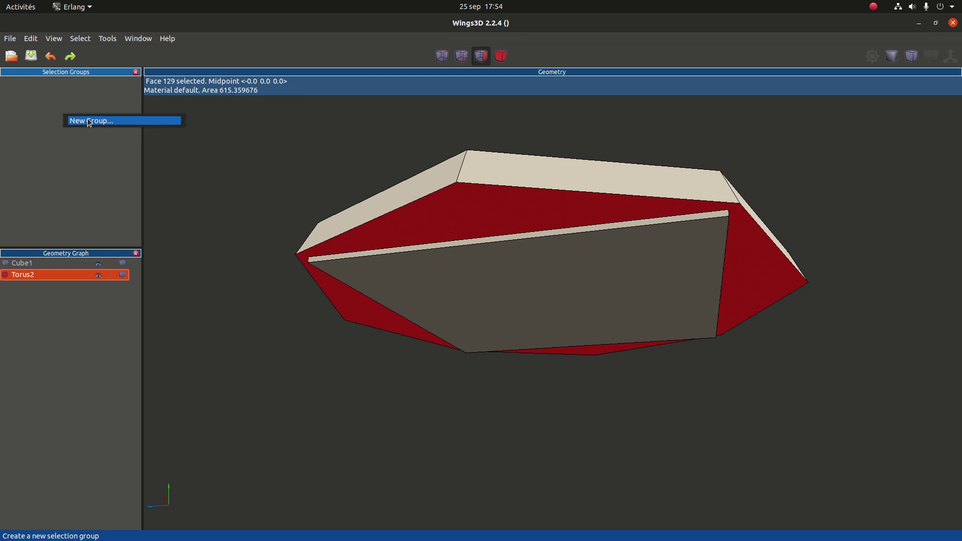
pyautogui.click(89, 121)
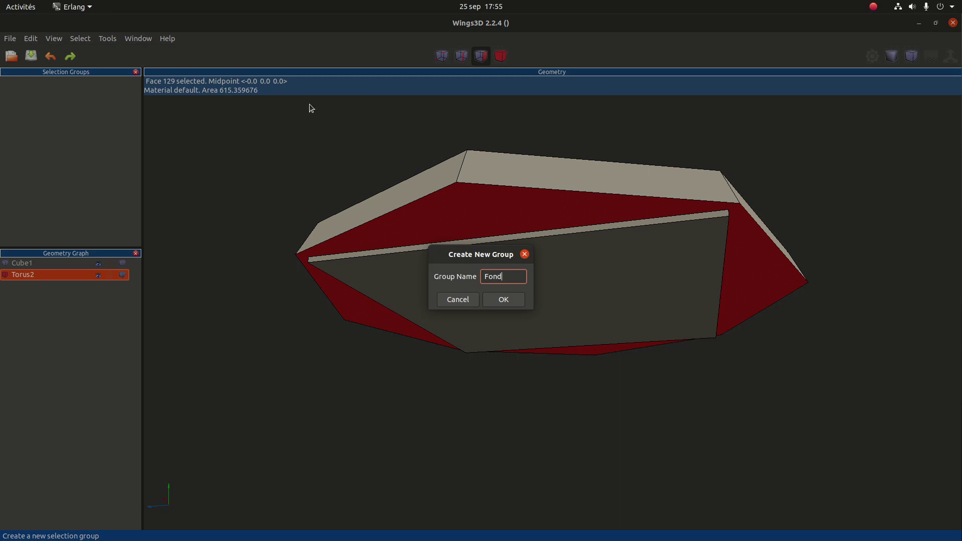
pyautogui.click(503, 300)
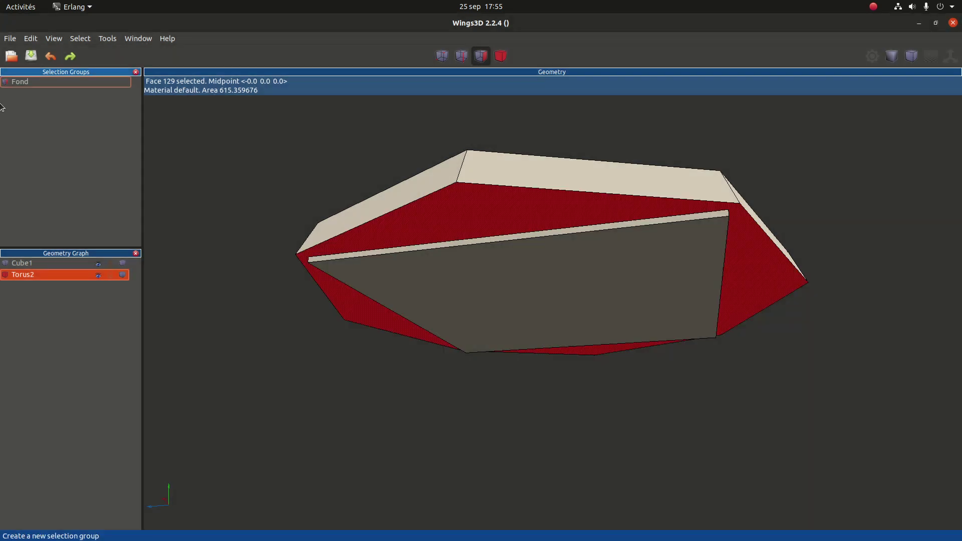
# Add the underside face to the Fond group, clear the selection and recall it from the group.
pyautogui.click(23, 82)
pyautogui.rightClick(22, 82)
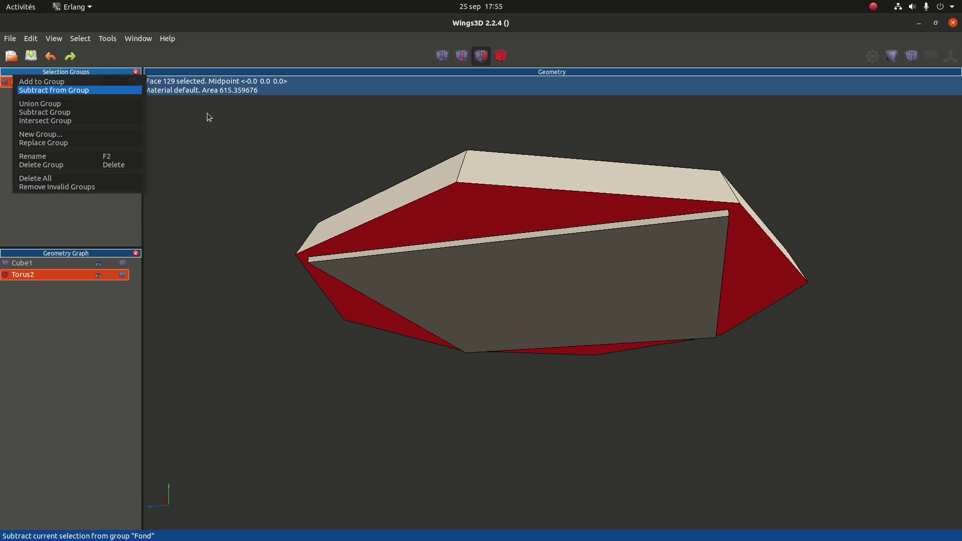
pyautogui.rightClick(25, 84)
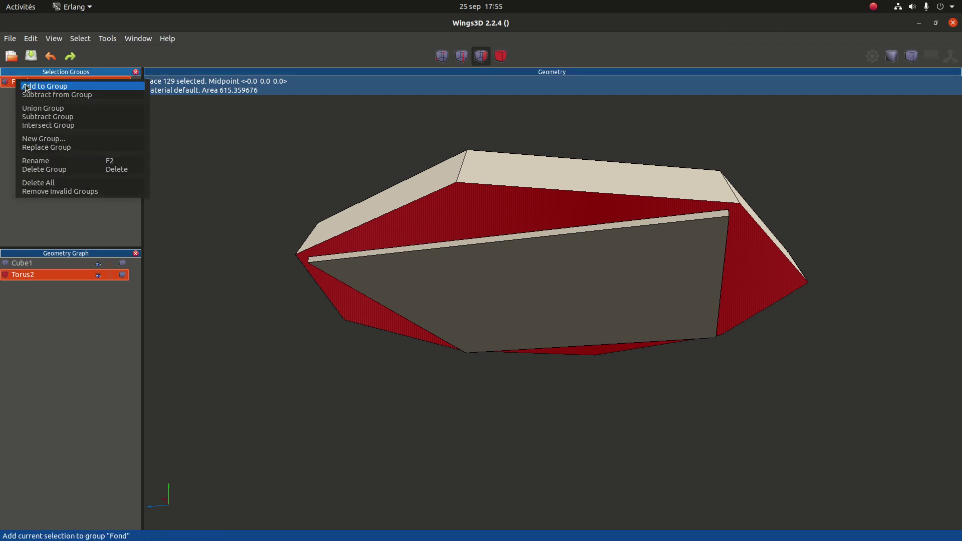
pyautogui.click(41, 86)
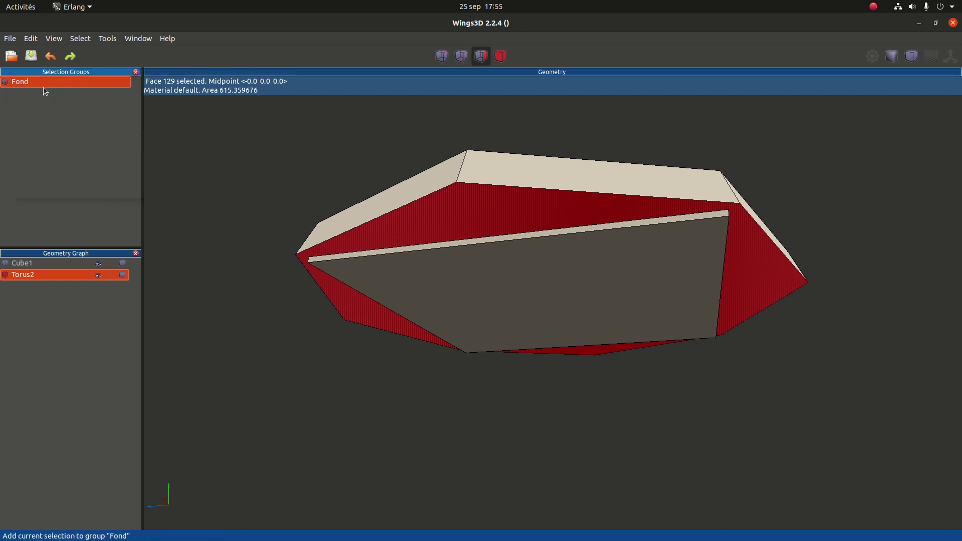
pyautogui.click(329, 156)
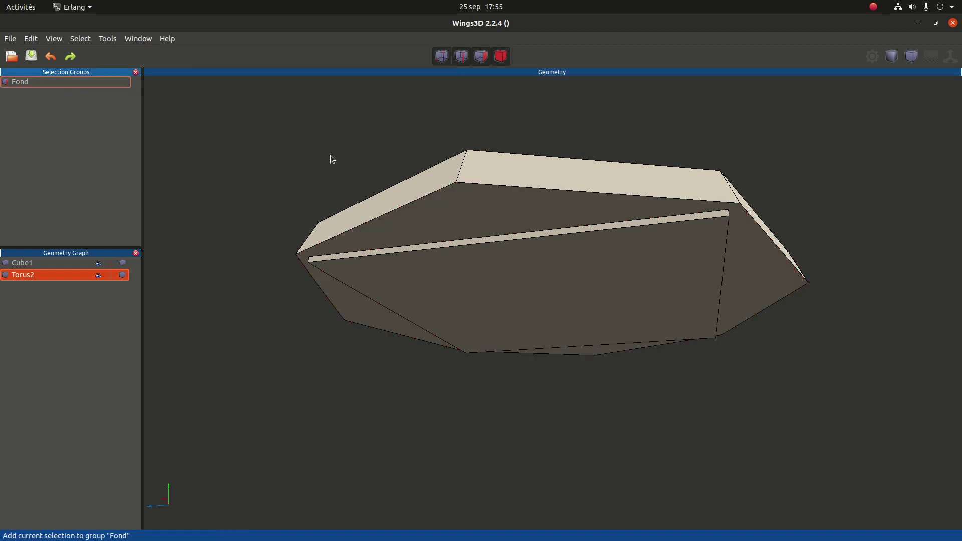
pyautogui.click(30, 82)
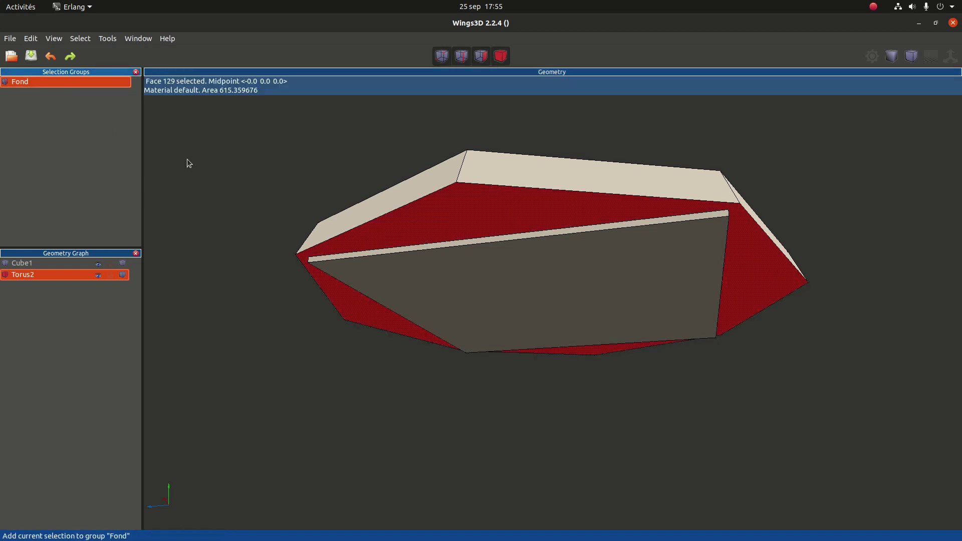
# Clear the selection and select the four faces of one torus segment, from the outer wall to the inner wall.
pyautogui.click(251, 180)
pyautogui.middleClick(251, 180)
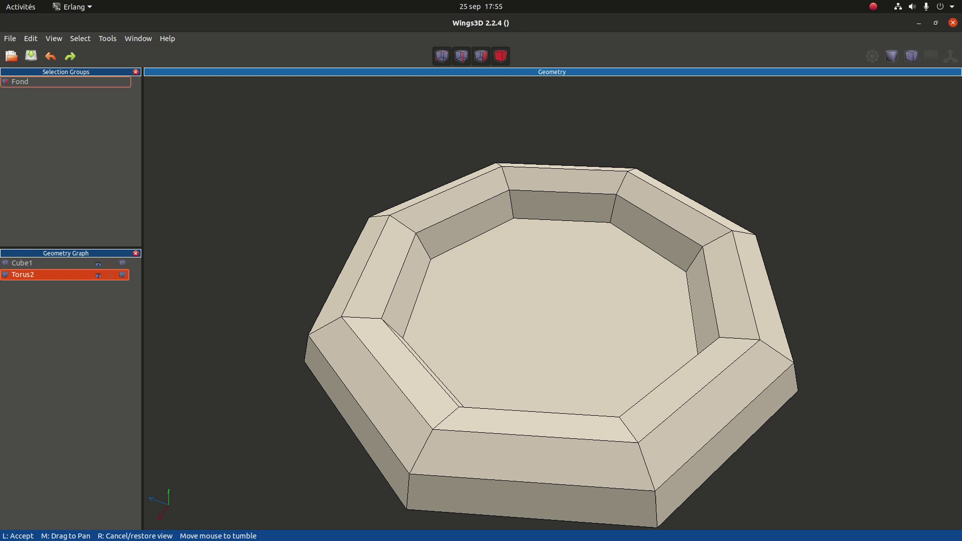
pyautogui.click(304, 275)
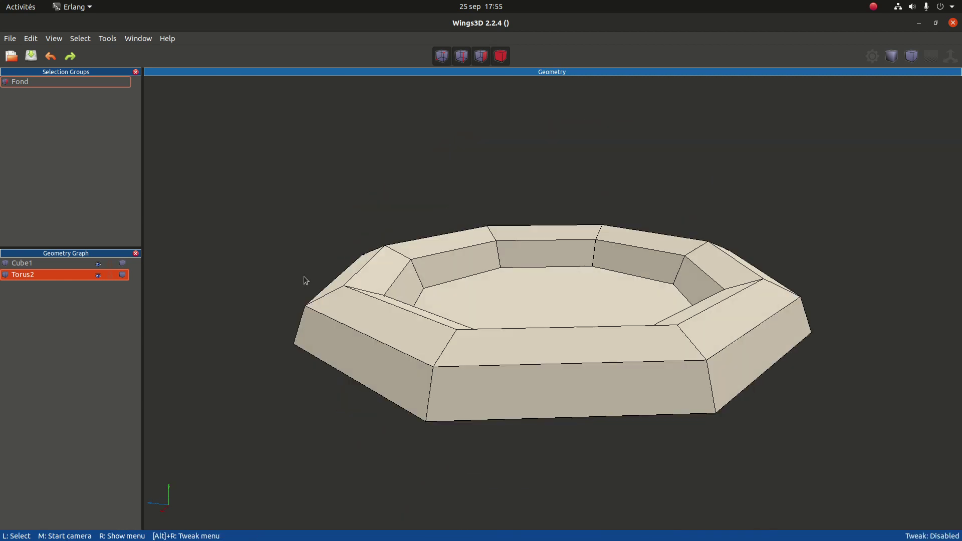
pyautogui.click(532, 384)
pyautogui.click(543, 352)
pyautogui.middleClick(592, 349)
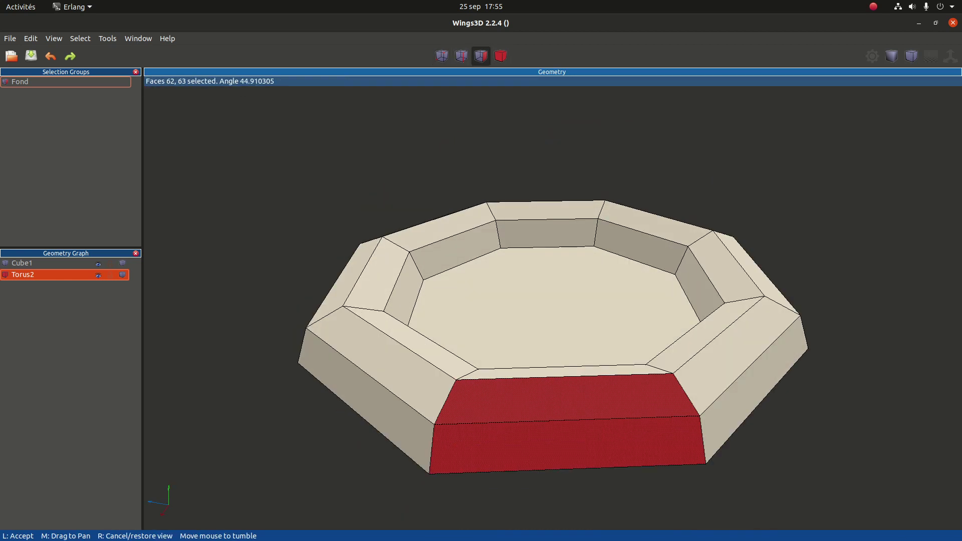
pyautogui.click(551, 463)
pyautogui.click(550, 450)
pyautogui.middleClick(750, 486)
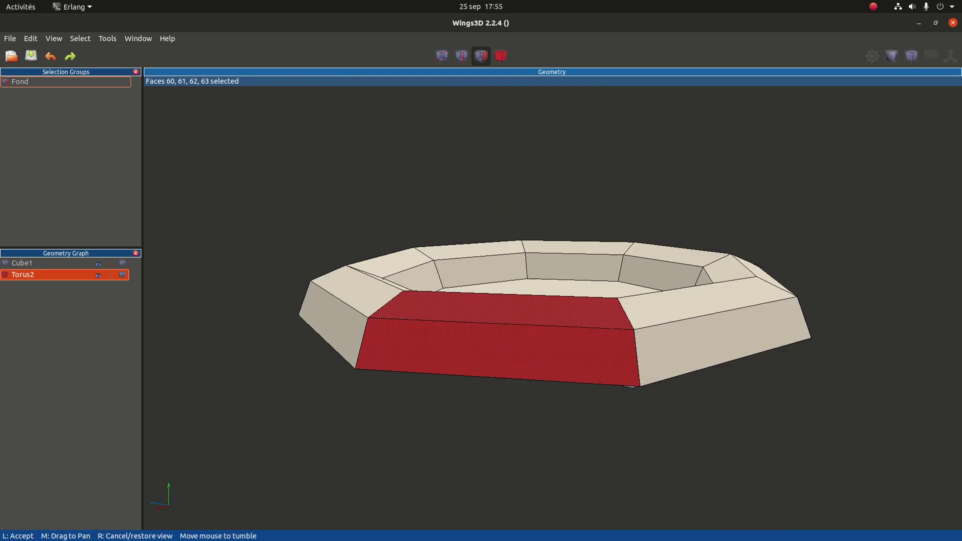
pyautogui.click(751, 486)
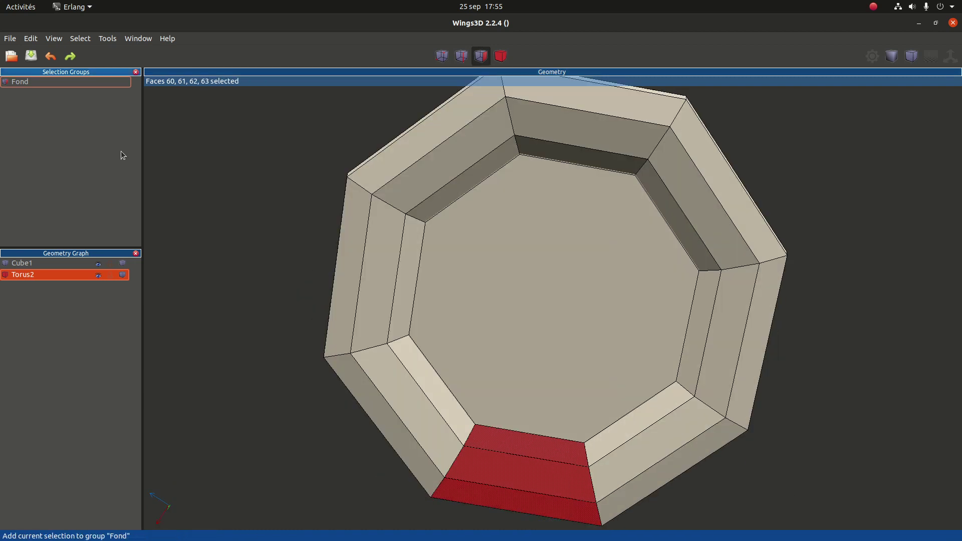
# Create a selection group named Segment from the four selected faces and add the current selection to it.
pyautogui.rightClick(46, 133)
pyautogui.click(74, 133)
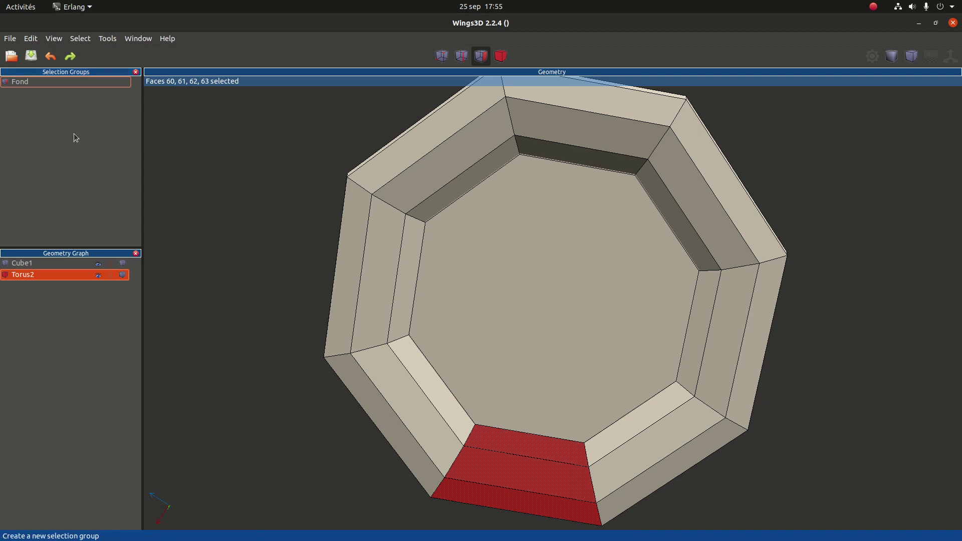
pyautogui.write('Se')
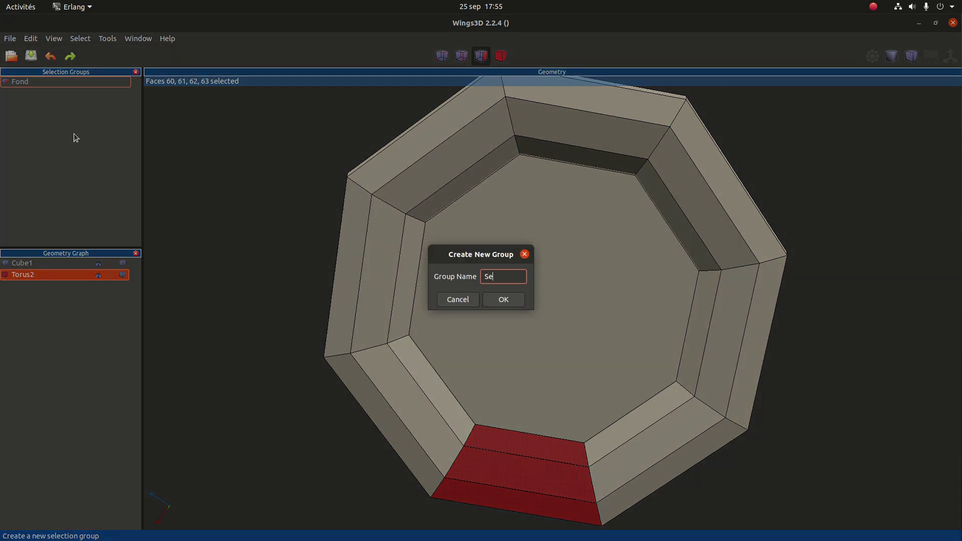
pyautogui.write('gment')
pyautogui.press('Return')
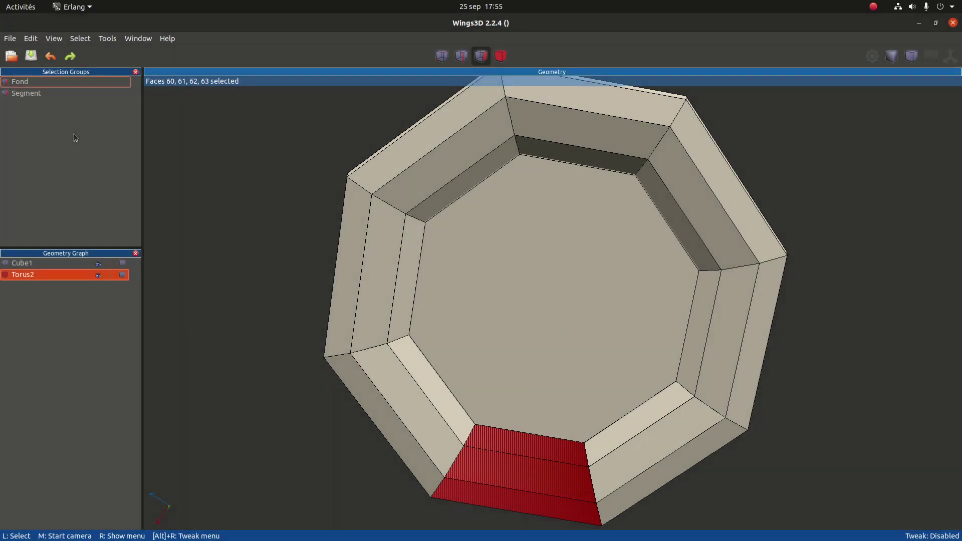
pyautogui.click(33, 97)
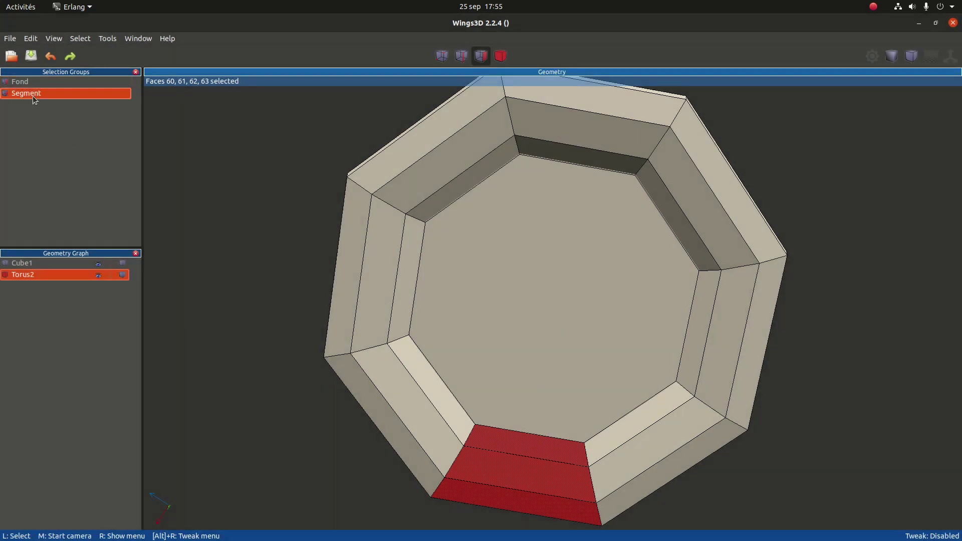
pyautogui.rightClick(32, 95)
pyautogui.click(52, 101)
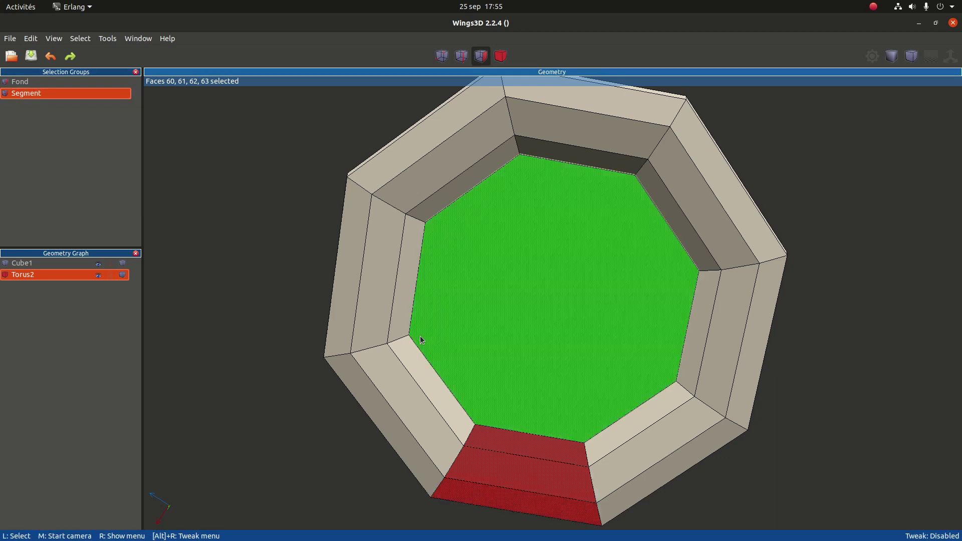
# Switch between the Fond and Segment selection groups, ending with Fond recalled and its face viewed from below.
pyautogui.click(22, 83)
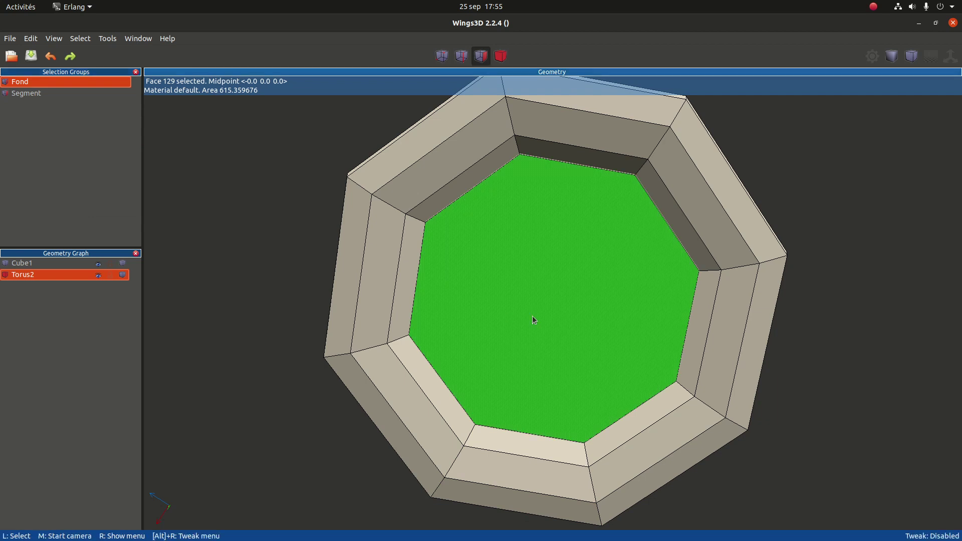
pyautogui.middleClick(532, 315)
pyautogui.click(532, 315)
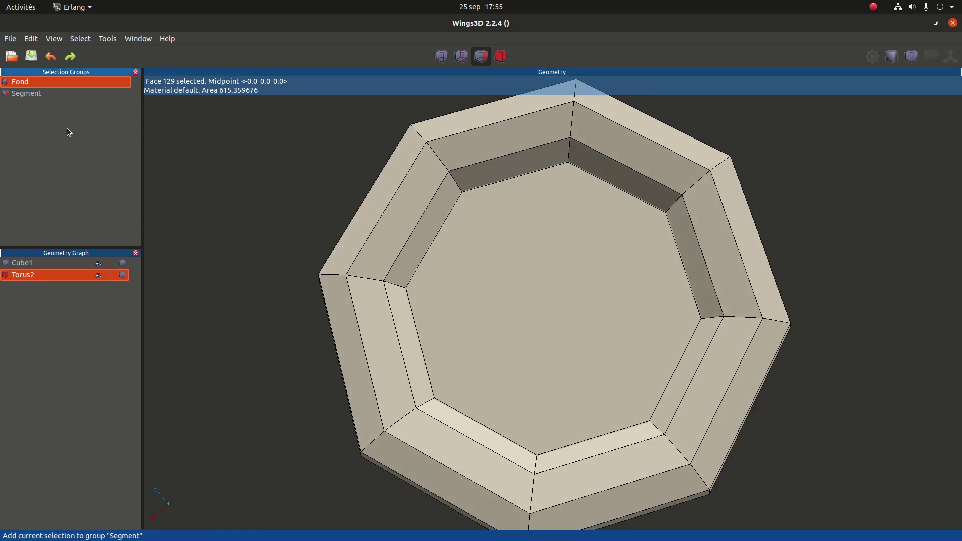
pyautogui.click(35, 92)
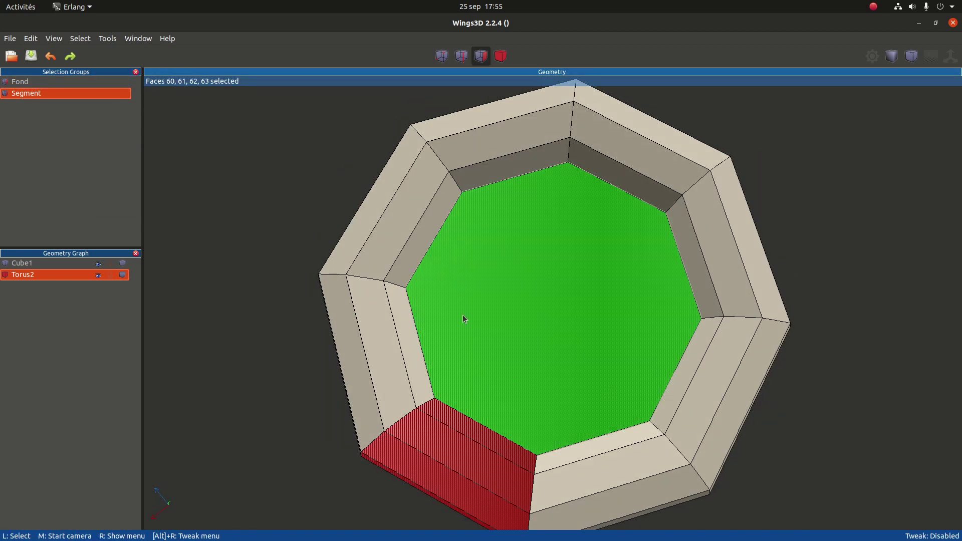
pyautogui.click(28, 81)
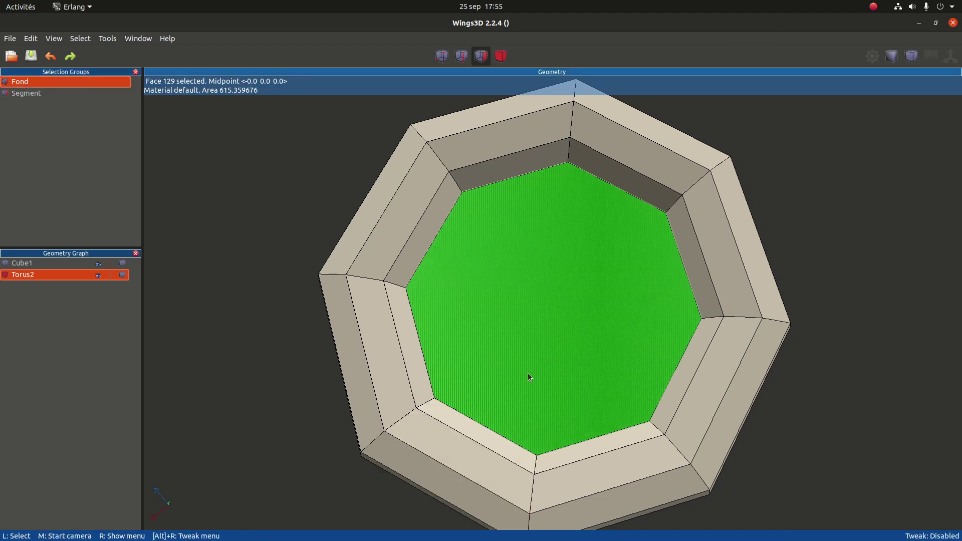
pyautogui.middleClick(528, 373)
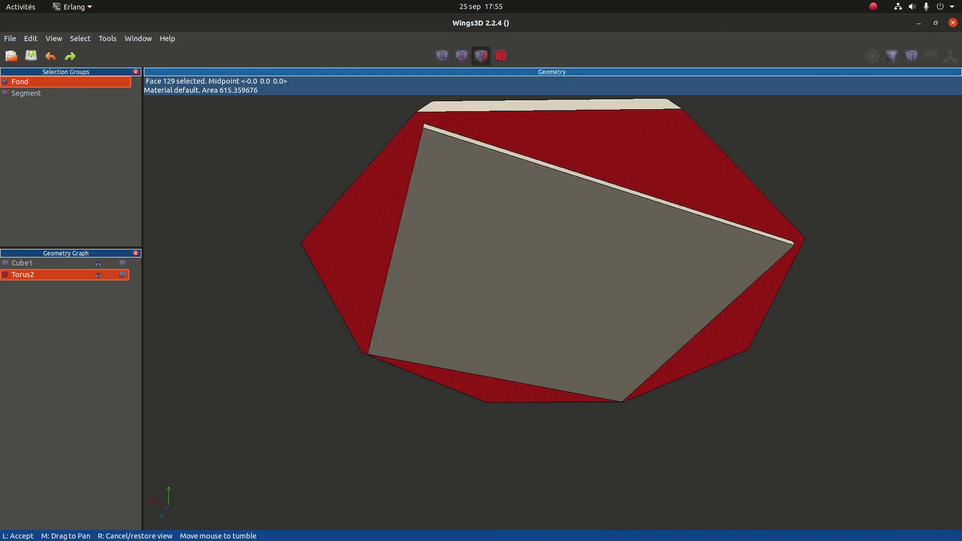
pyautogui.click(453, 175)
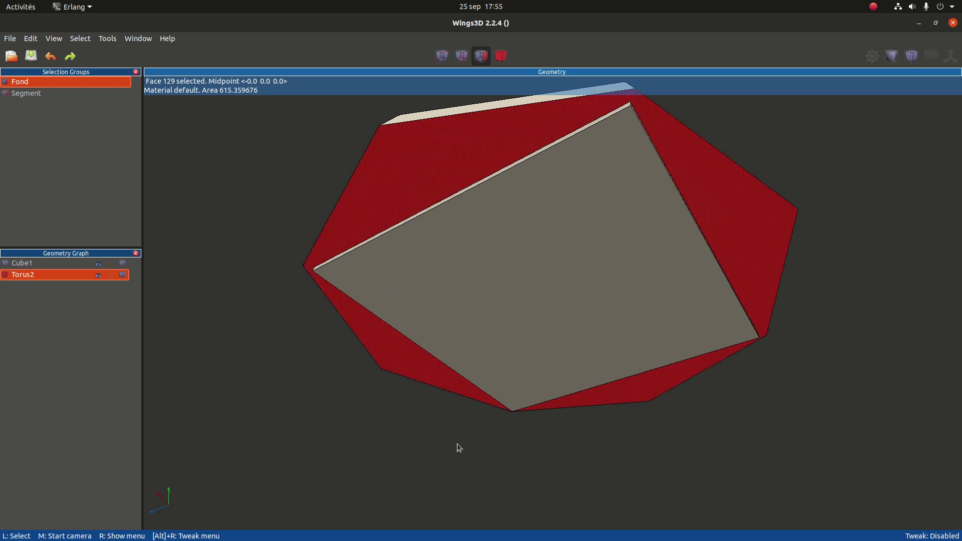
# Set up a Wavefront (.obj) export of the selected object only, with an export scale of 10.0, and accept the options.
pyautogui.click(10, 38)
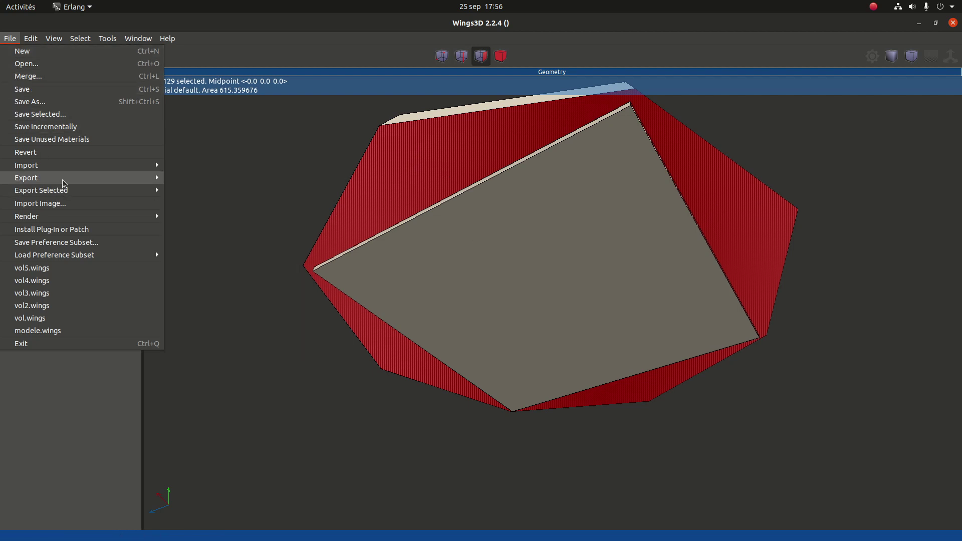
pyautogui.moveTo(66, 196)
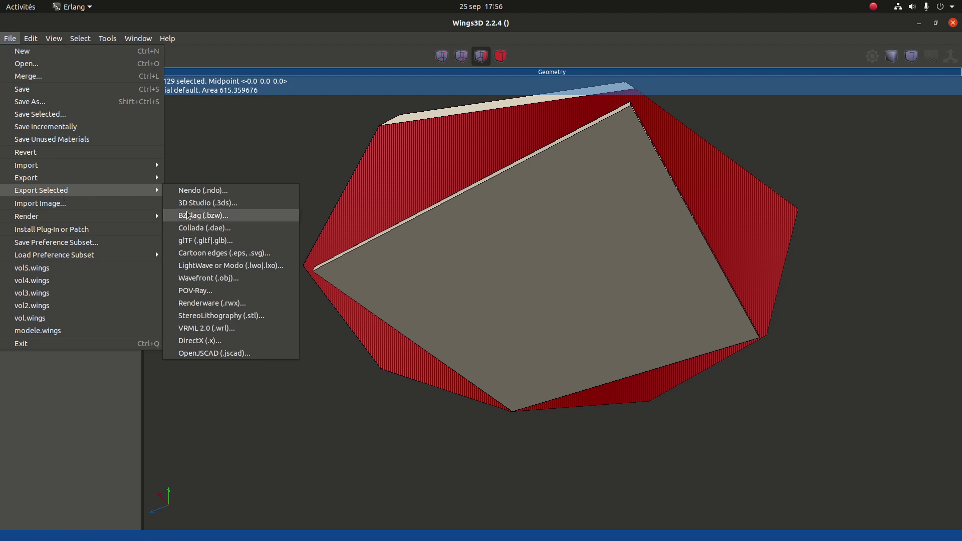
pyautogui.moveTo(90, 179)
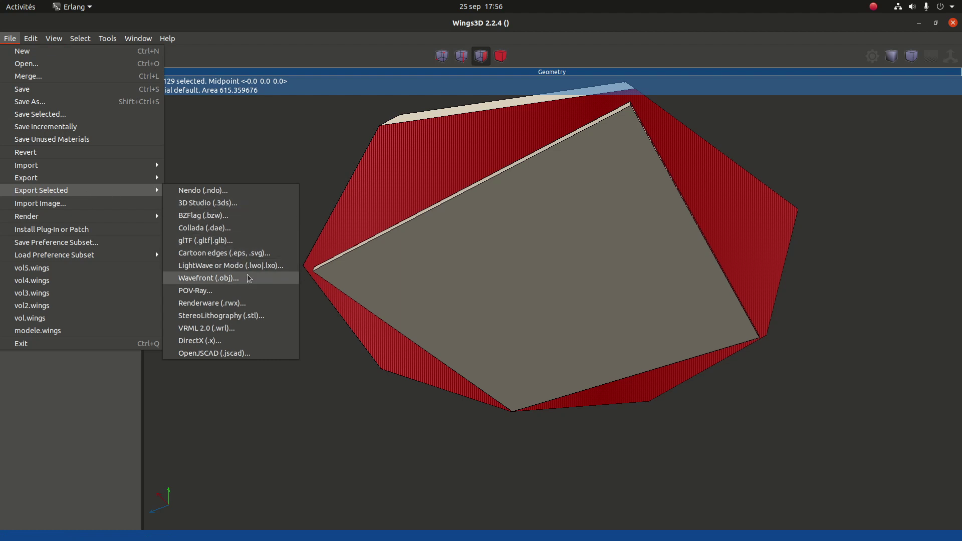
pyautogui.click(249, 278)
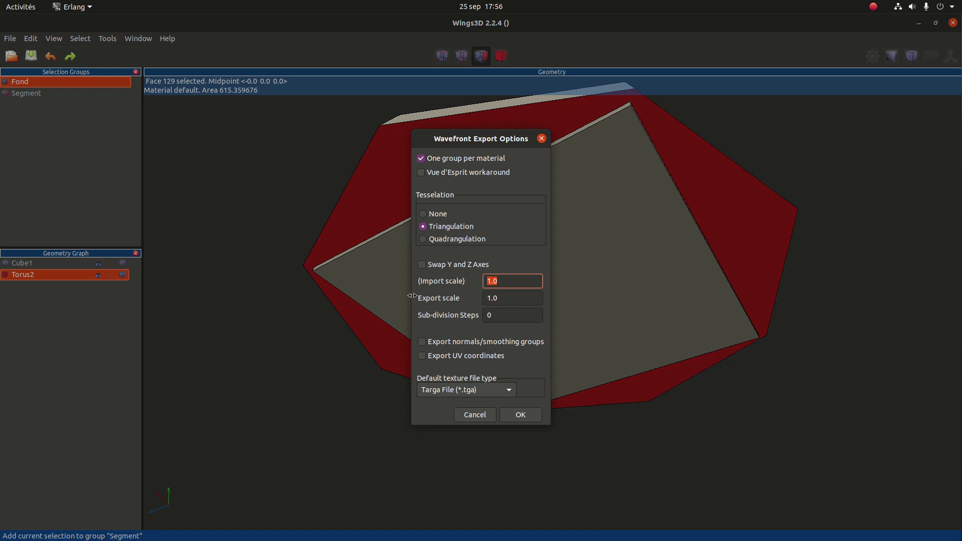
pyautogui.click(493, 299)
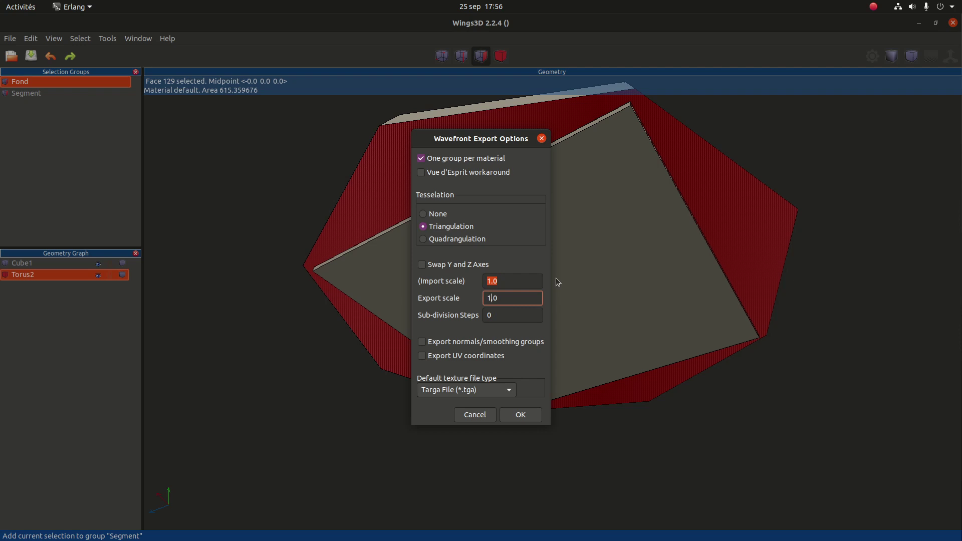
pyautogui.write('0')
pyautogui.click(520, 298)
pyautogui.click(522, 412)
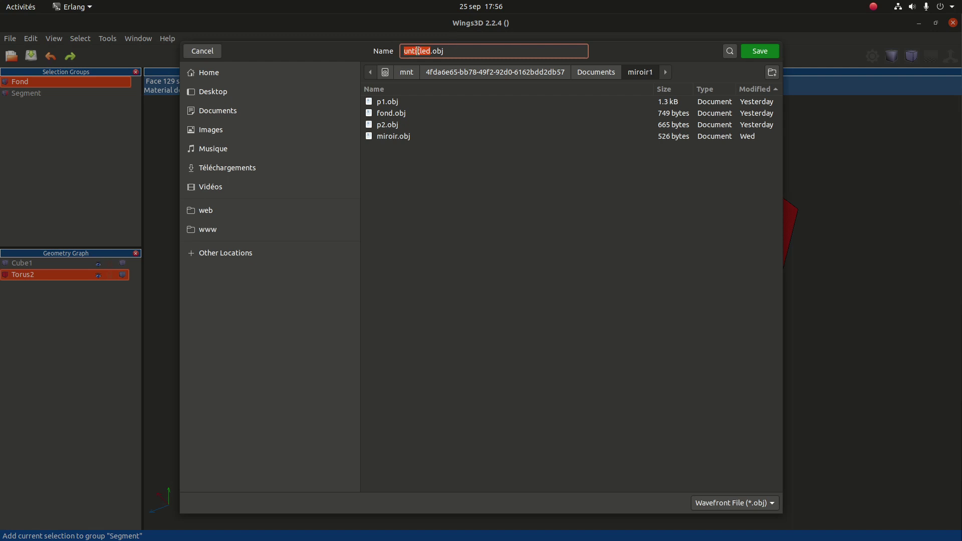
# Save the OBJ export as demo_fond in the miroir1 folder and minimize the modelling window.
pyautogui.write('demo_fond')
pyautogui.click(757, 52)
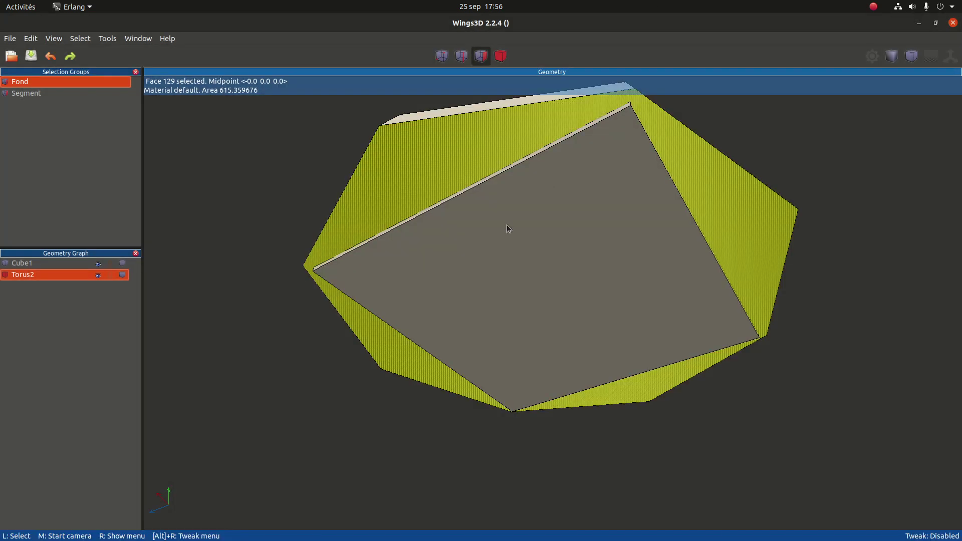
pyautogui.click(920, 23)
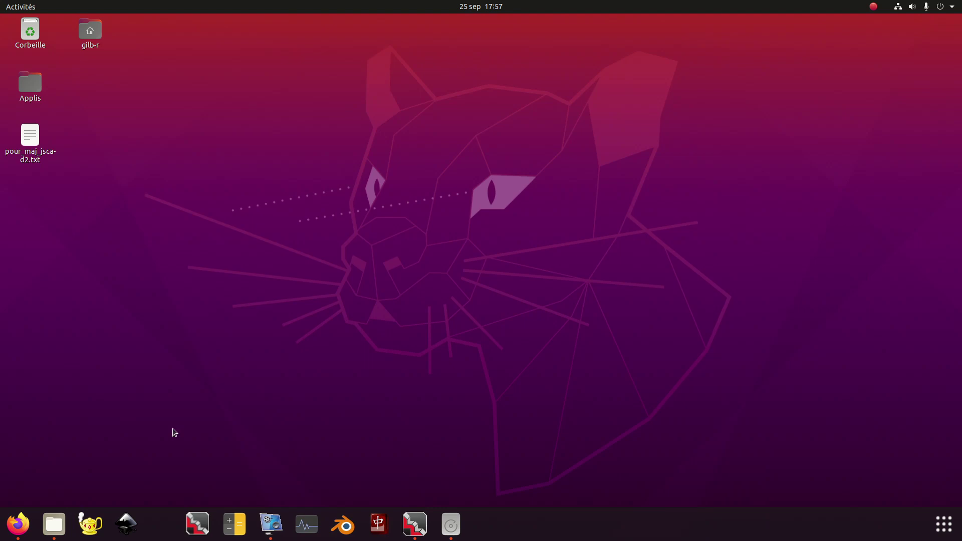
# Switch to Firefox, open the bookmarked gilboonet.github.io depl_edit page and close the bookmarks sidebar.
pyautogui.click(18, 524)
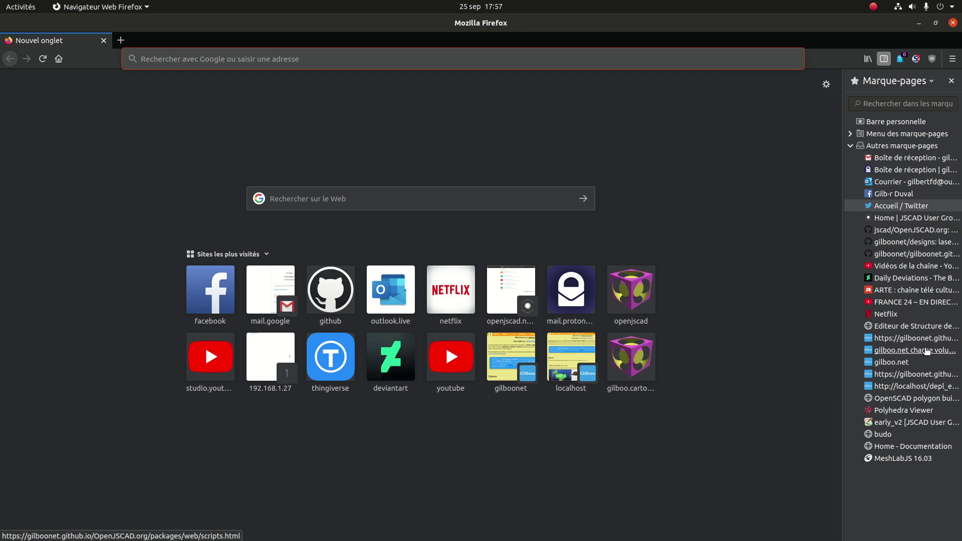
pyautogui.click(920, 381)
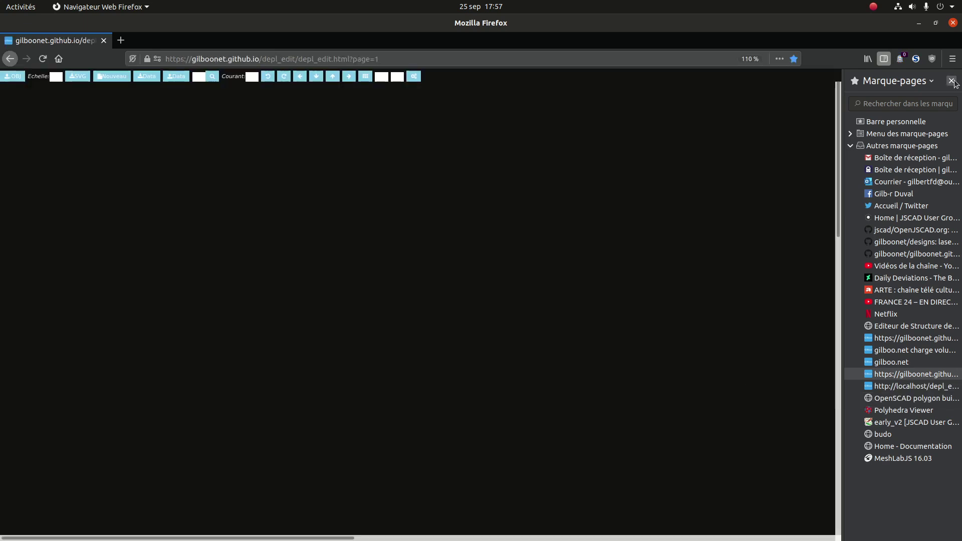
pyautogui.click(952, 82)
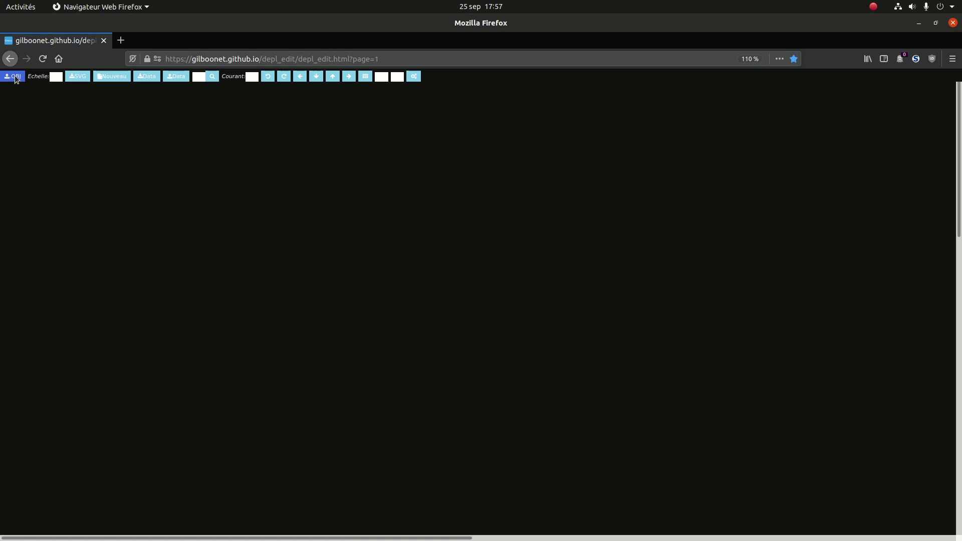
# Load demo_fond.obj into the unfolding editor and start the unfolding with facet 0.
pyautogui.click(14, 76)
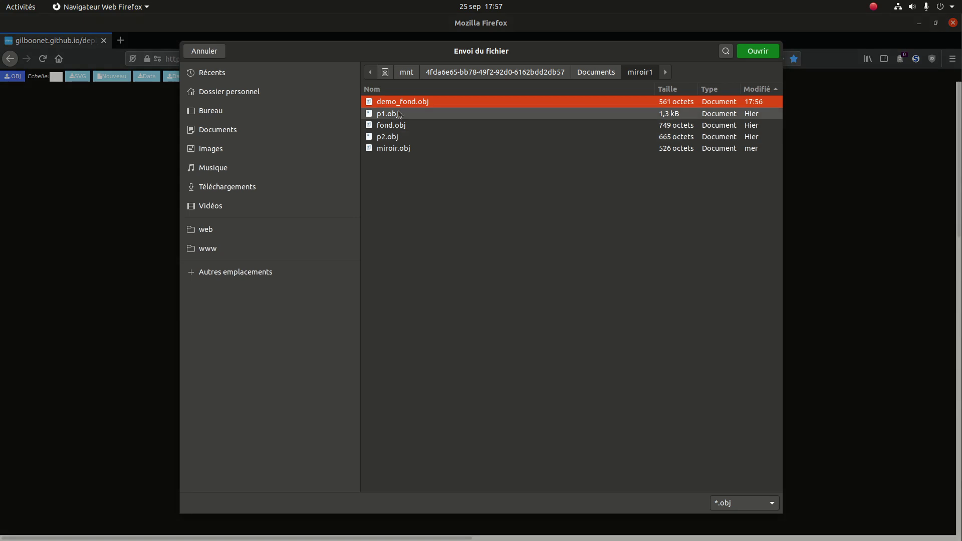
pyautogui.click(756, 51)
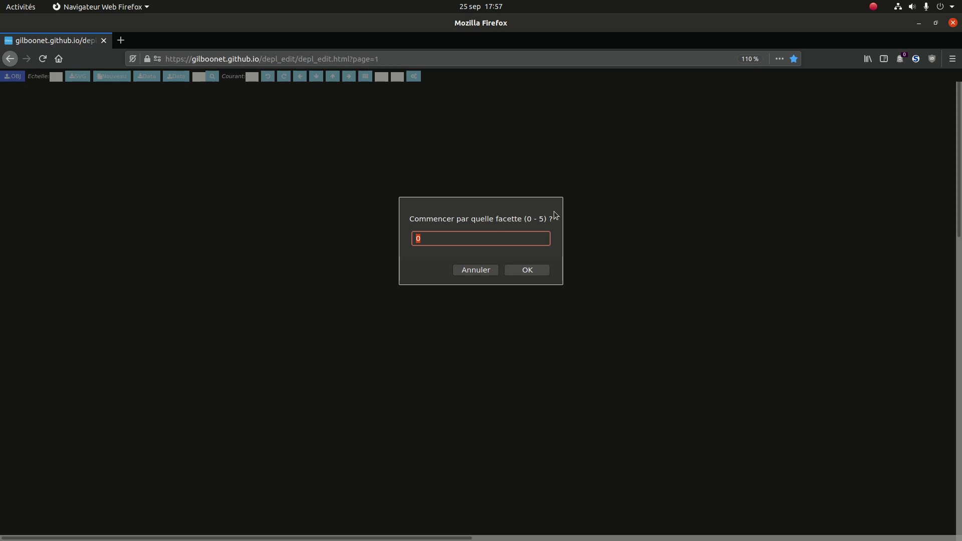
pyautogui.click(531, 273)
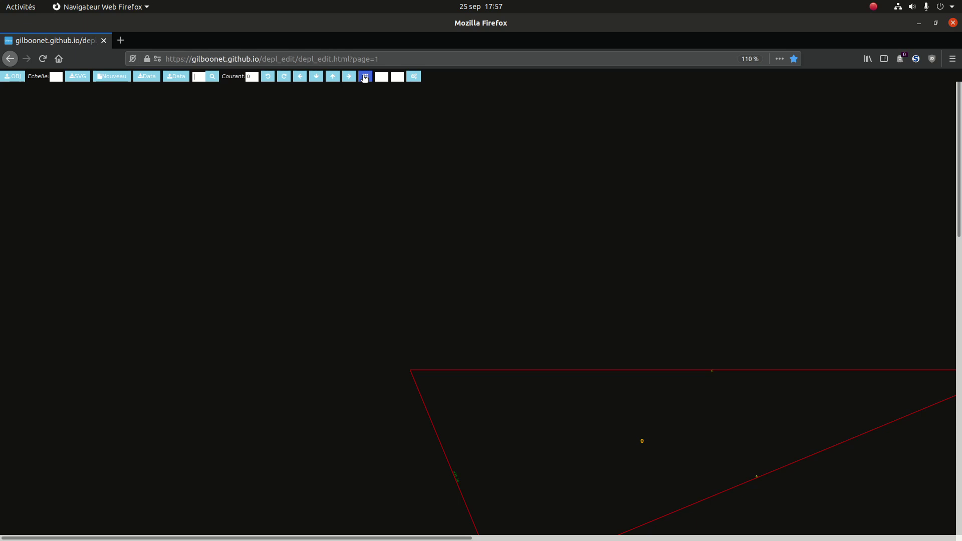
# Show the facet grid, set the page zoom to 90% and unfold all the remaining facets automatically from facet 0.
pyautogui.click(364, 76)
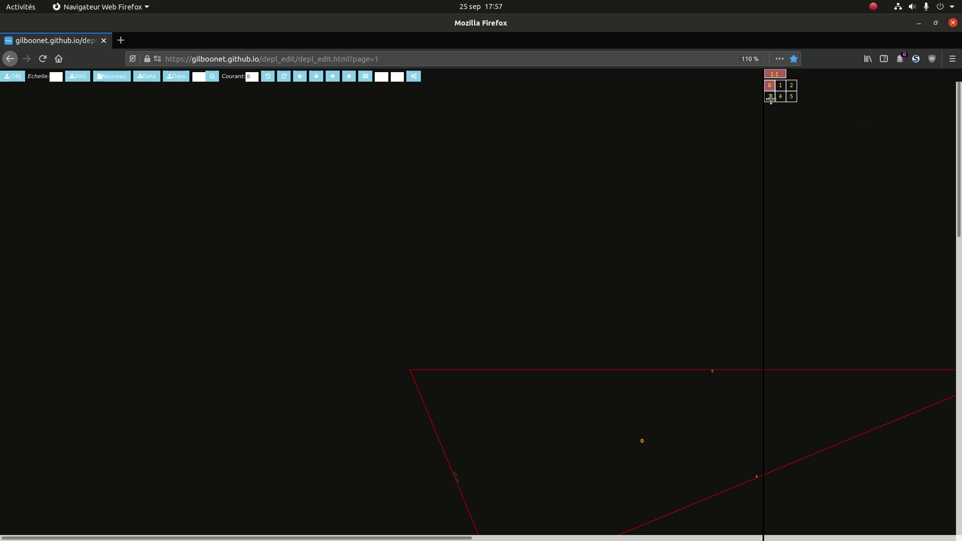
pyautogui.scroll(-5, 661, 411)
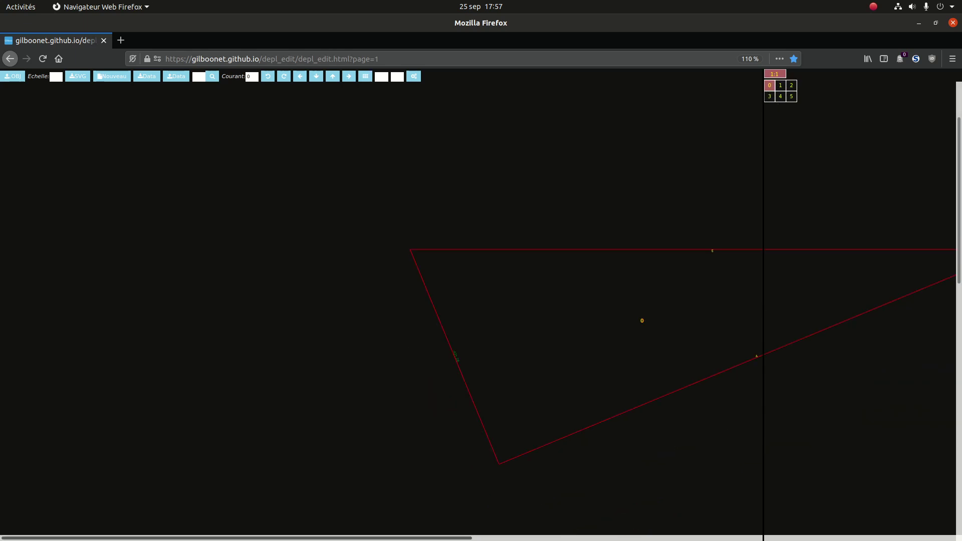
pyautogui.hscroll(4, 371, 538)
pyautogui.hscroll(1, 431, 320)
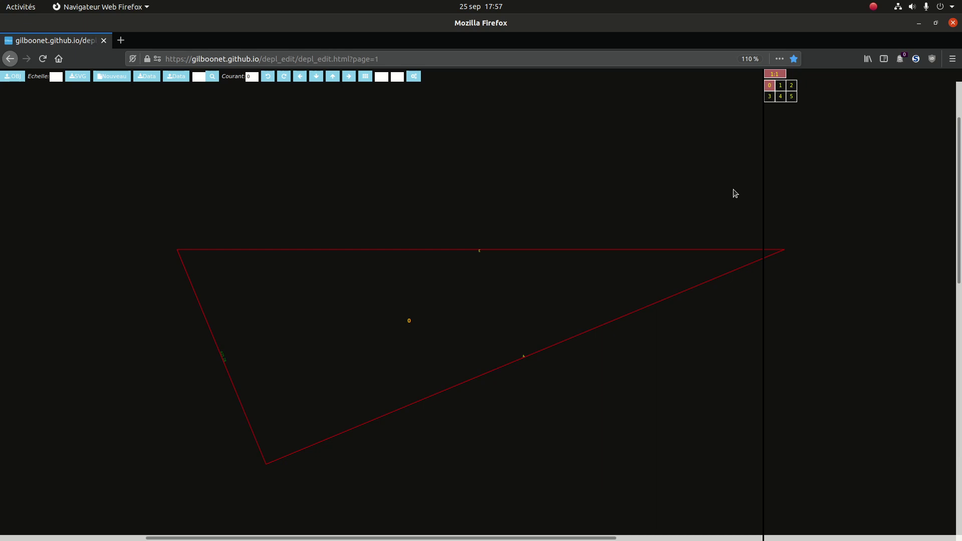
pyautogui.hotkey('ctrl', '-')
pyautogui.hotkey('ctrl', '-')
pyautogui.hotkey('ctrl', '+')
pyautogui.hotkey('ctrl', '+')
pyautogui.hotkey('ctrl', '-')
pyautogui.hotkey('ctrl', '-')
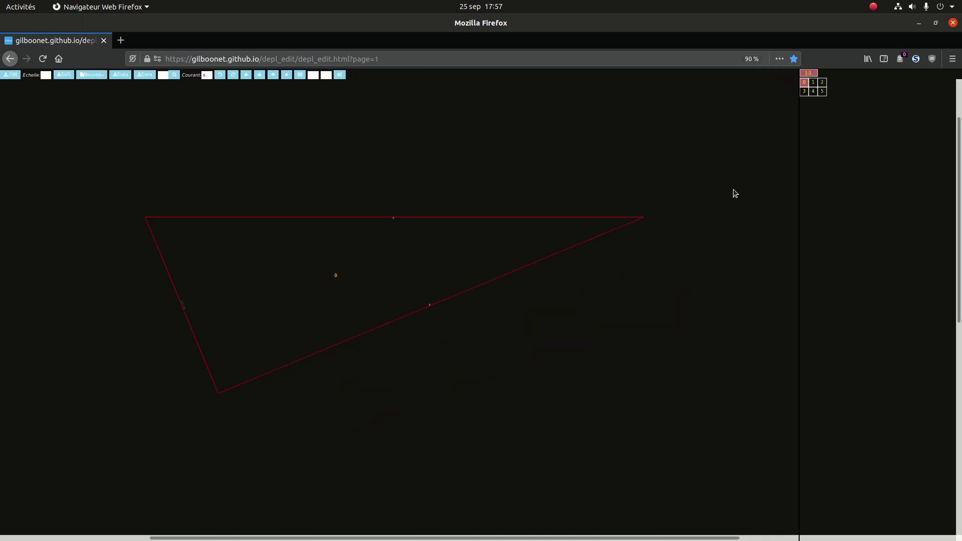
pyautogui.scroll(2, 631, 280)
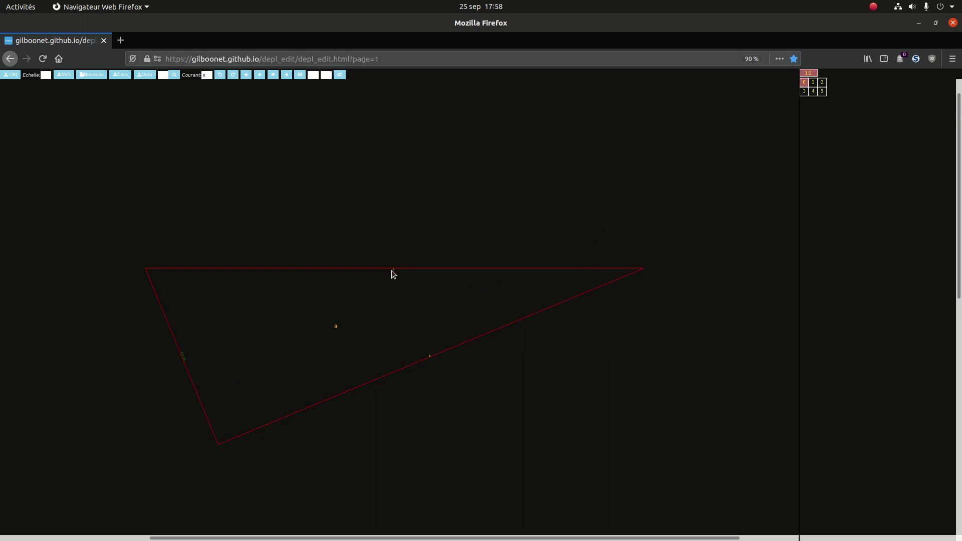
pyautogui.click(339, 75)
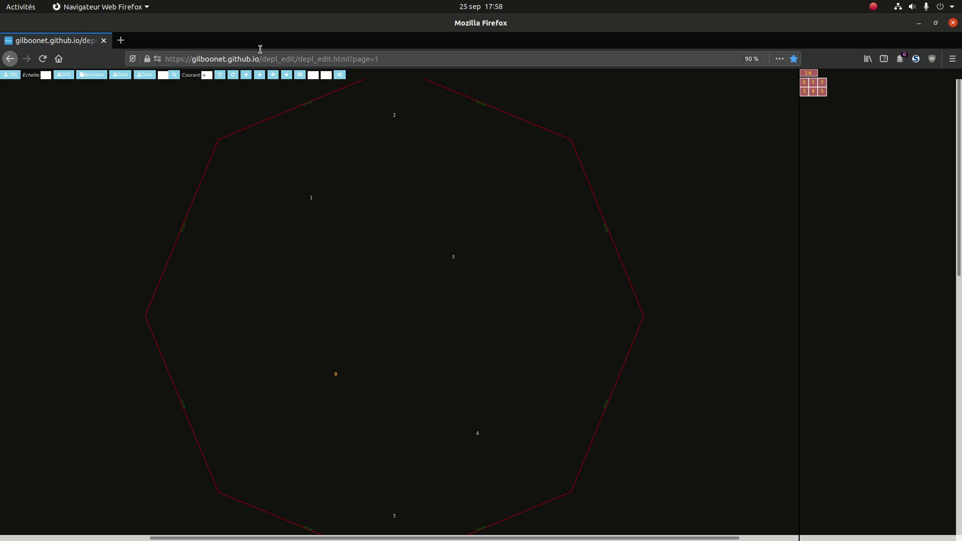
# Rotate the unfolded octagon in small increments until its sides are nearly vertical and horizontal.
pyautogui.click(235, 75)
pyautogui.click(234, 75)
pyautogui.click(234, 75)
pyautogui.click(234, 75)
pyautogui.click(235, 75)
pyautogui.click(235, 75)
pyautogui.click(235, 75)
pyautogui.click(235, 75)
pyautogui.click(235, 76)
pyautogui.scroll(-1, 687, 359)
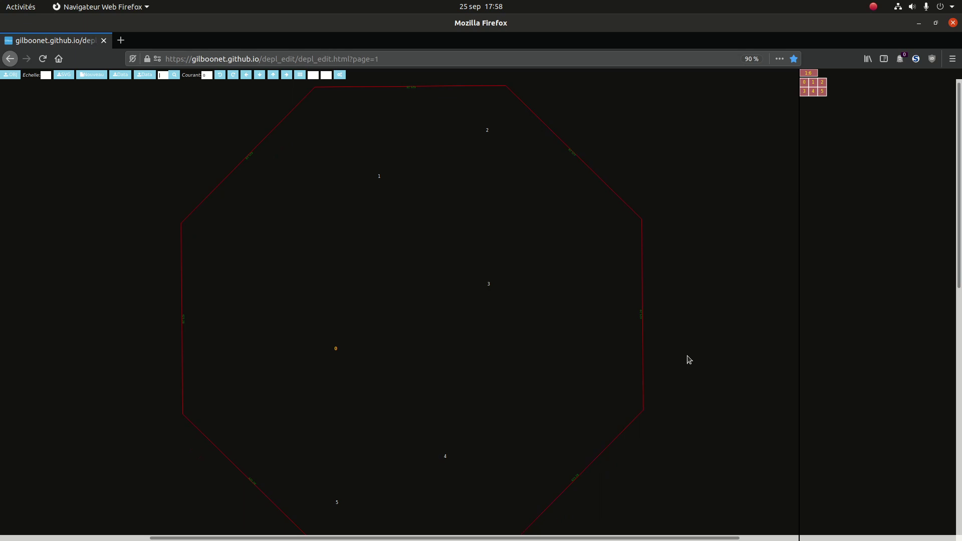
pyautogui.scroll(-1, 687, 358)
pyautogui.scroll(1, 688, 359)
# Export the unfolded pattern as an SVG file named demo_fond in the miroir1 folder.
pyautogui.click(64, 76)
pyautogui.click(113, 231)
pyautogui.click(276, 278)
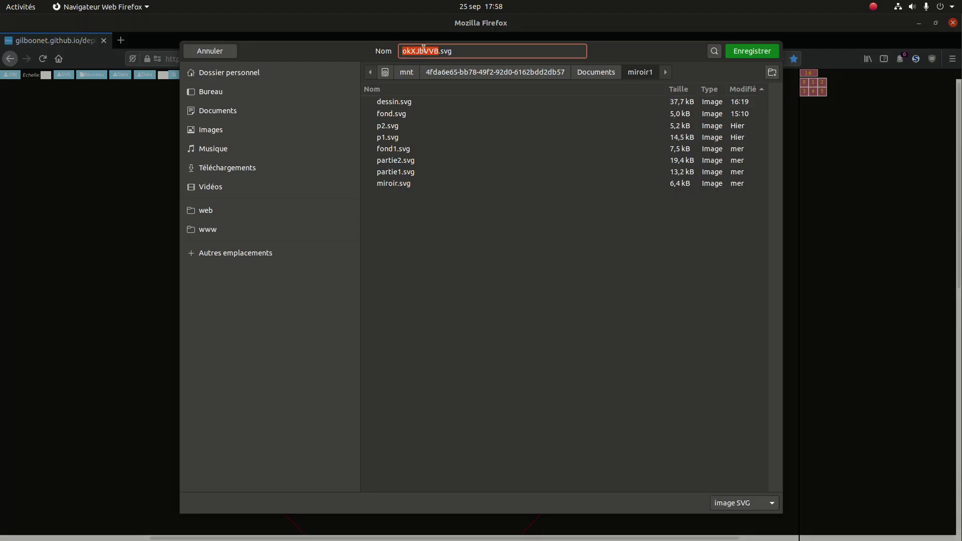
pyautogui.write('demo_fond')
pyautogui.click(752, 52)
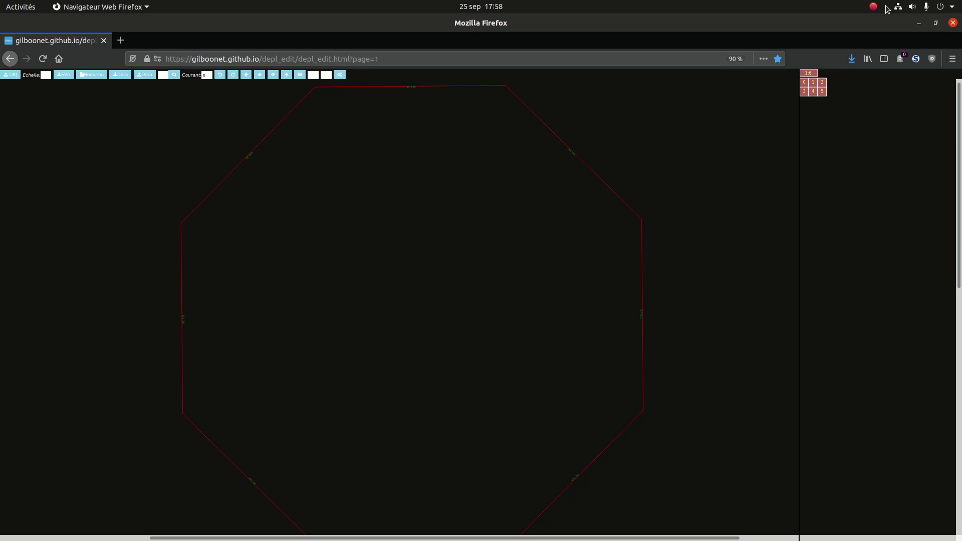
# Minimize the browser, switch to Inkscape and open demo_fond.svg from the miroir1 folder.
pyautogui.click(919, 24)
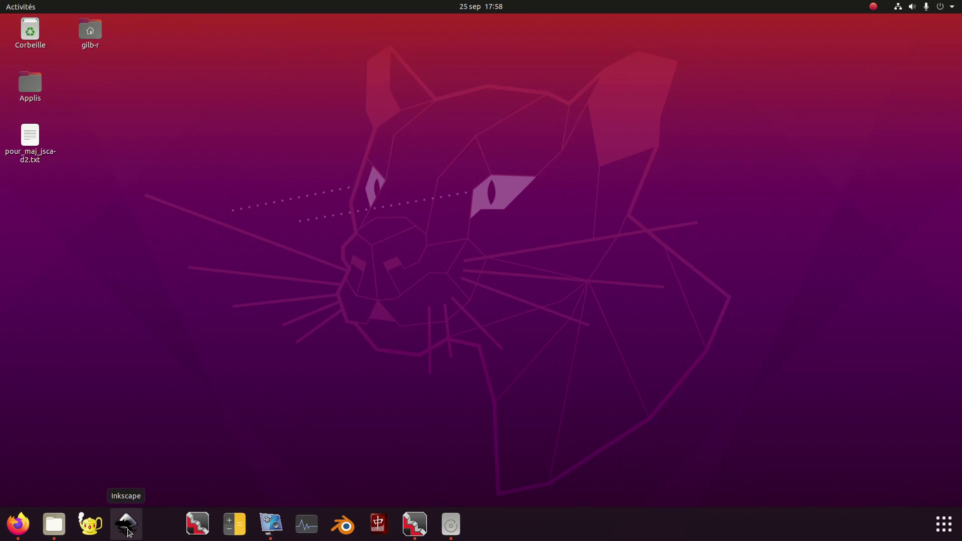
pyautogui.click(129, 532)
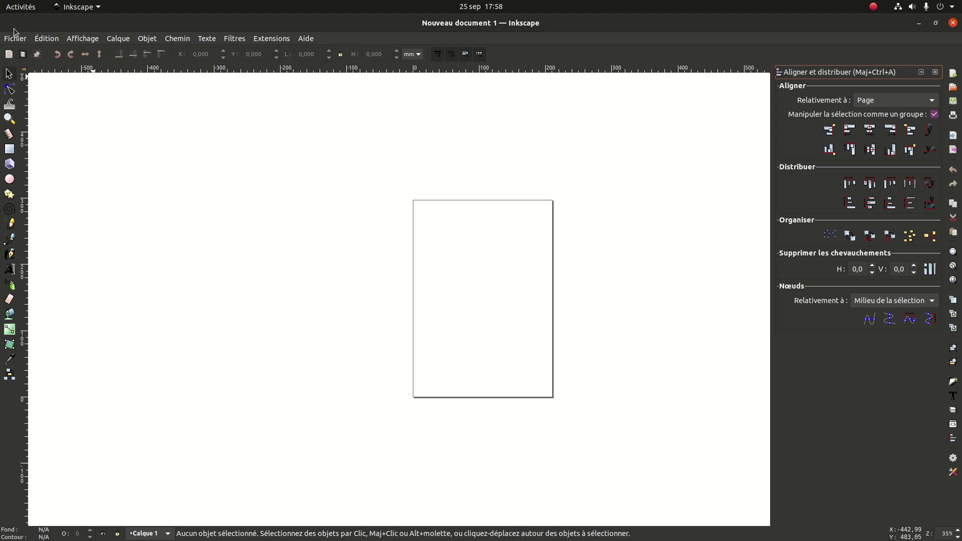
pyautogui.click(16, 38)
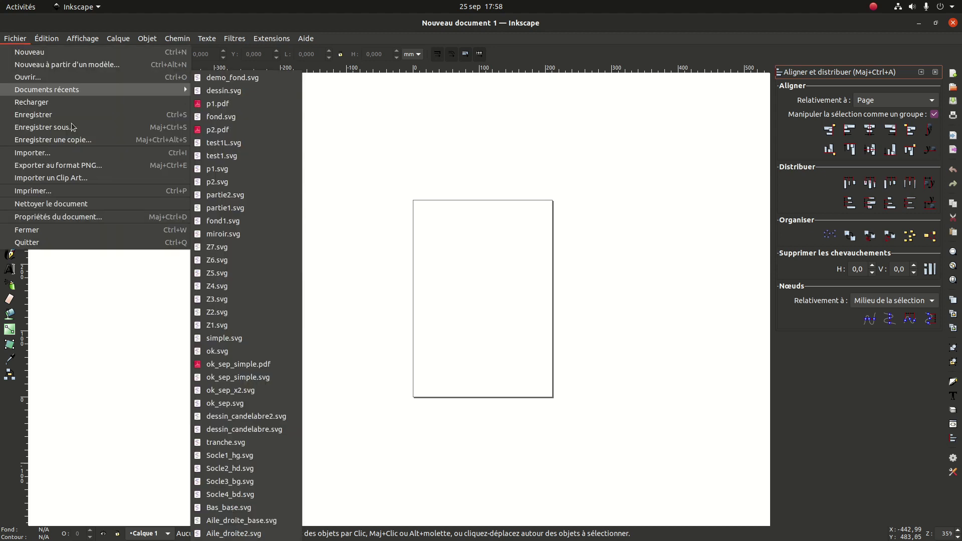
pyautogui.click(76, 79)
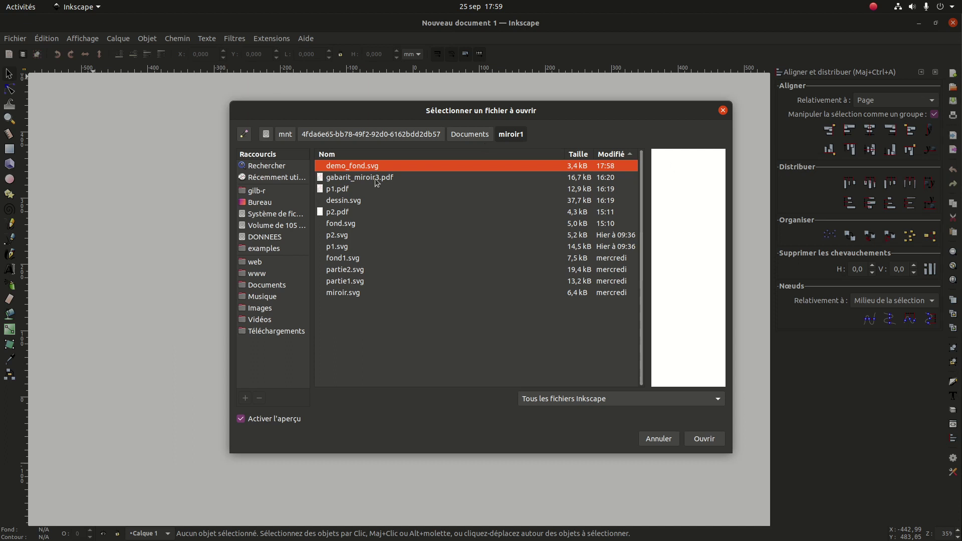
pyautogui.click(703, 439)
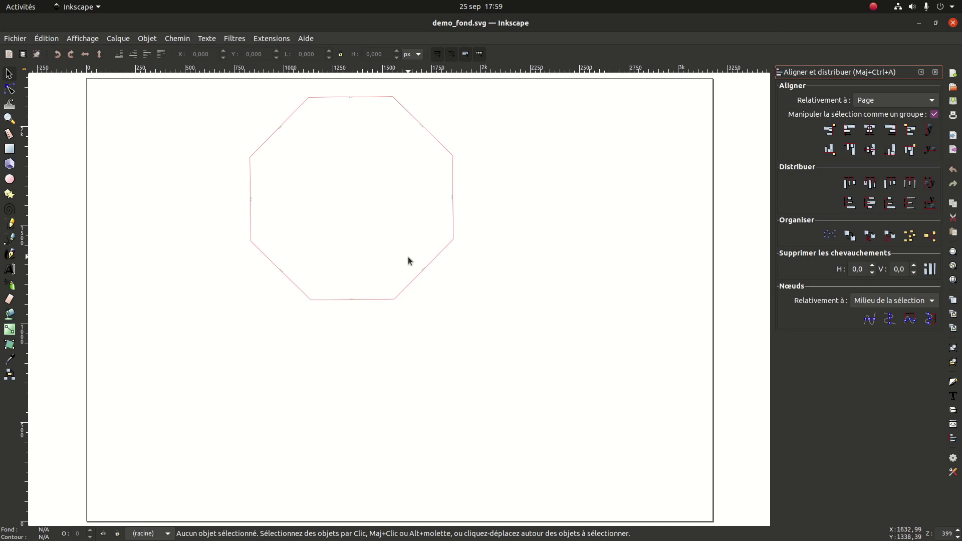
# Examine the imported octagon outline and select the length label on its right-hand vertical edge.
pyautogui.press('-')
pyautogui.press('-')
pyautogui.press('-')
pyautogui.press('-')
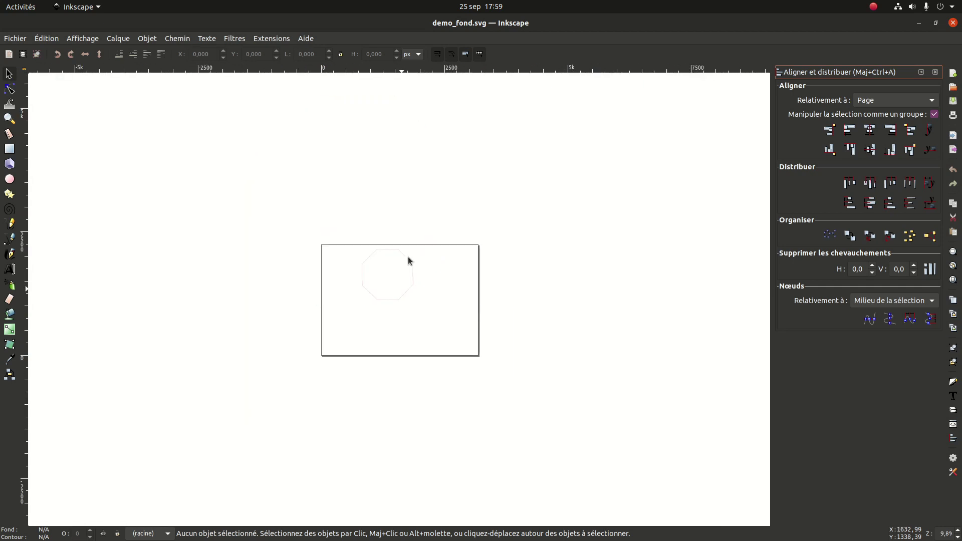
pyautogui.press('+')
pyautogui.press('+')
pyautogui.press('+')
pyautogui.press('+')
pyautogui.press('+')
pyautogui.press('+')
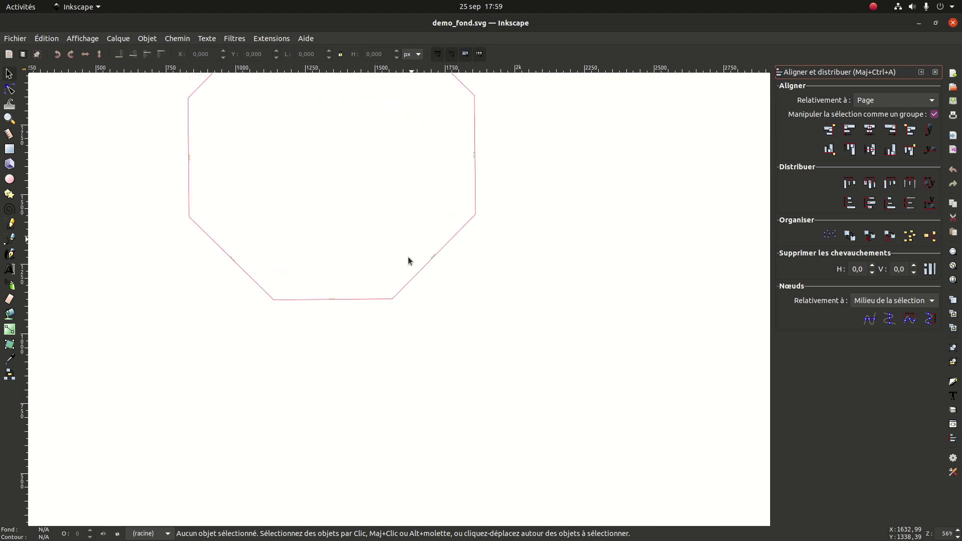
pyautogui.press('+')
pyautogui.press('+')
pyautogui.scroll(20, 451, 204)
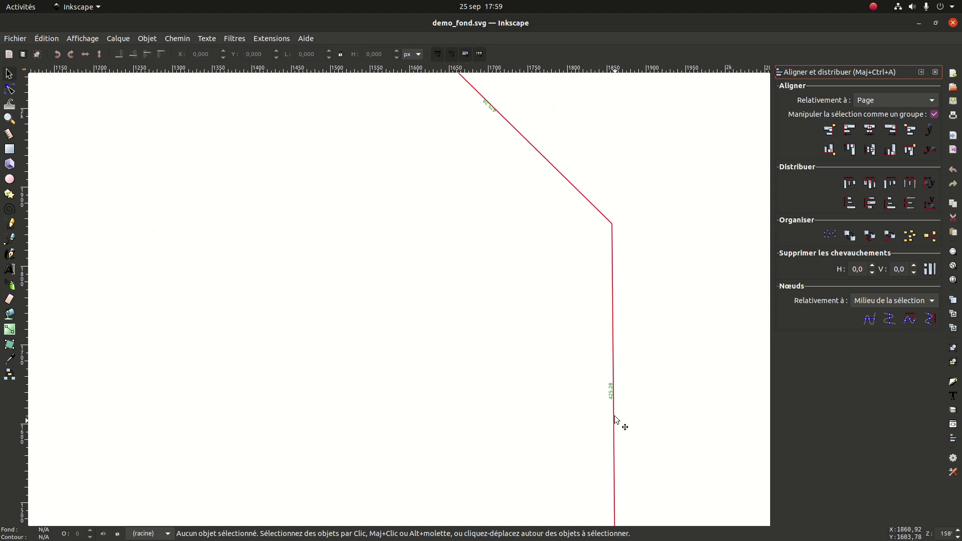
pyautogui.click(610, 392)
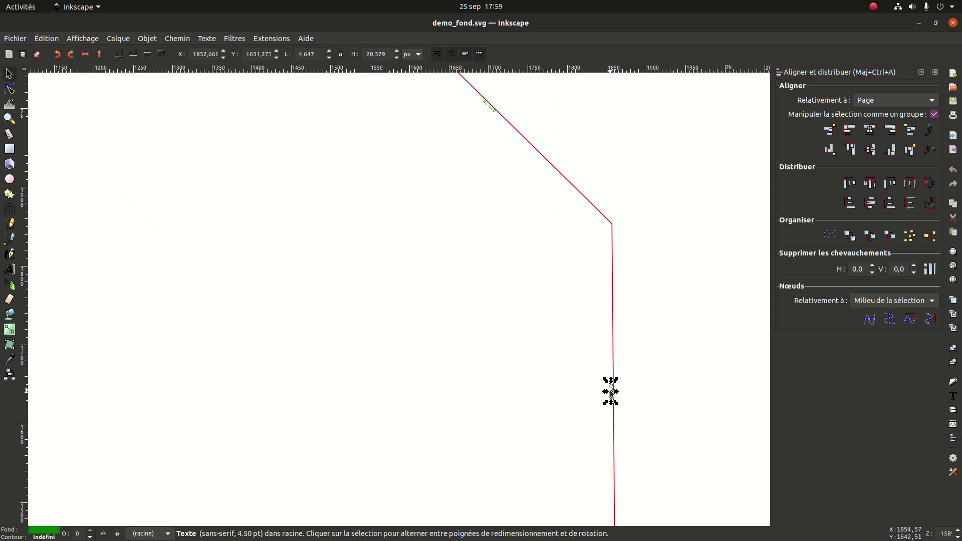
# Inspect the right-hand edge's length label against the whole octagon and close up, deselecting and reselecting it.
pyautogui.press('-')
pyautogui.press('-')
pyautogui.press('-')
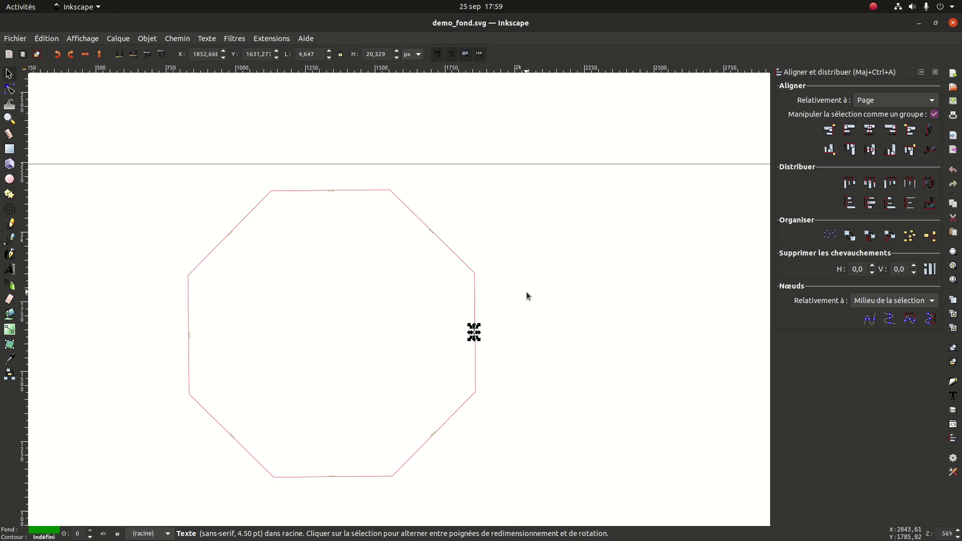
pyautogui.click(516, 328)
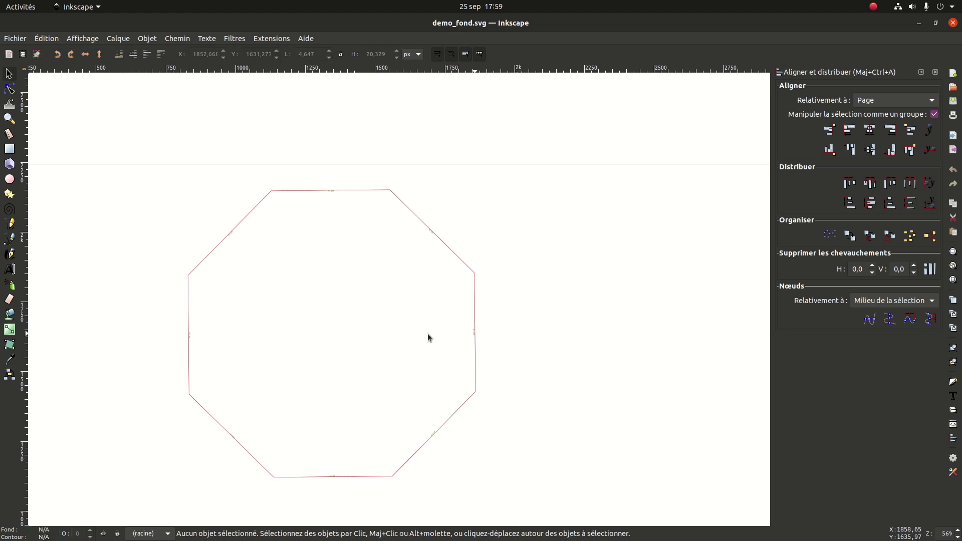
pyautogui.click(473, 338)
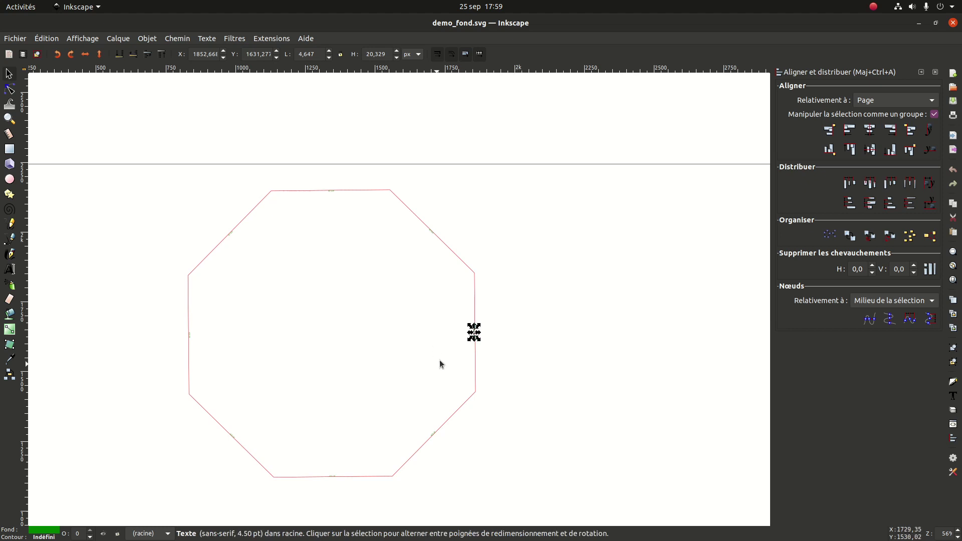
pyautogui.press('+')
pyautogui.press('+')
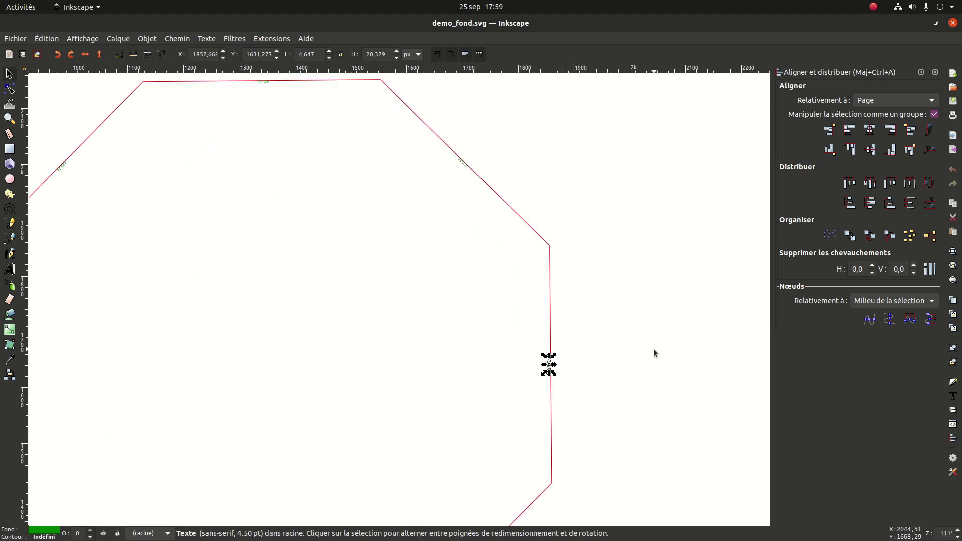
pyautogui.press('+')
pyautogui.moveTo(653, 350); pyautogui.dragTo(559, 252, button='middle')
pyautogui.click(543, 284)
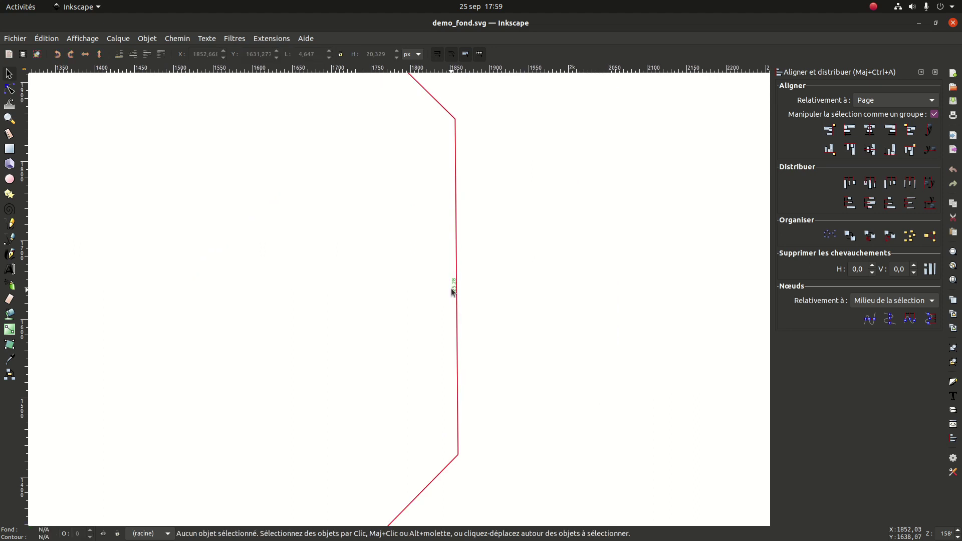
pyautogui.click(453, 288)
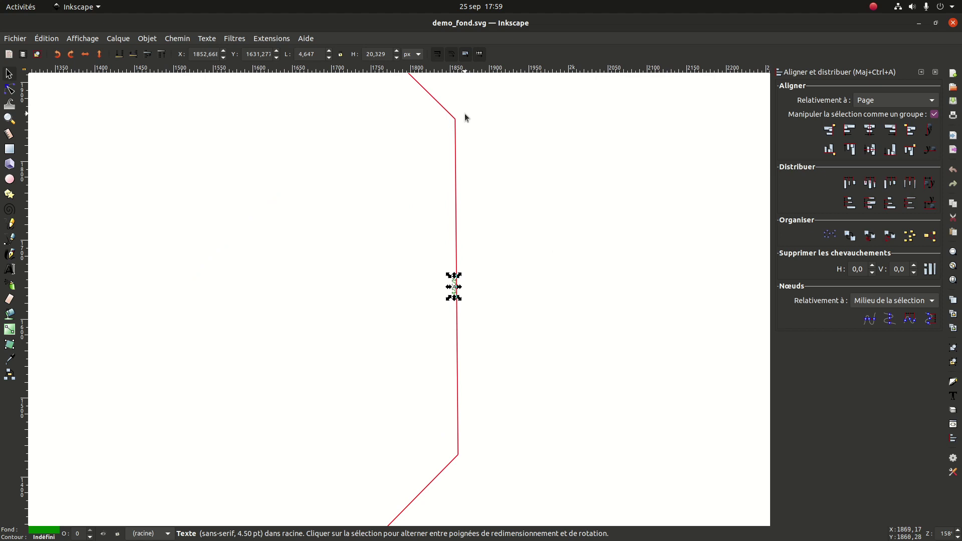
pyautogui.click(449, 295)
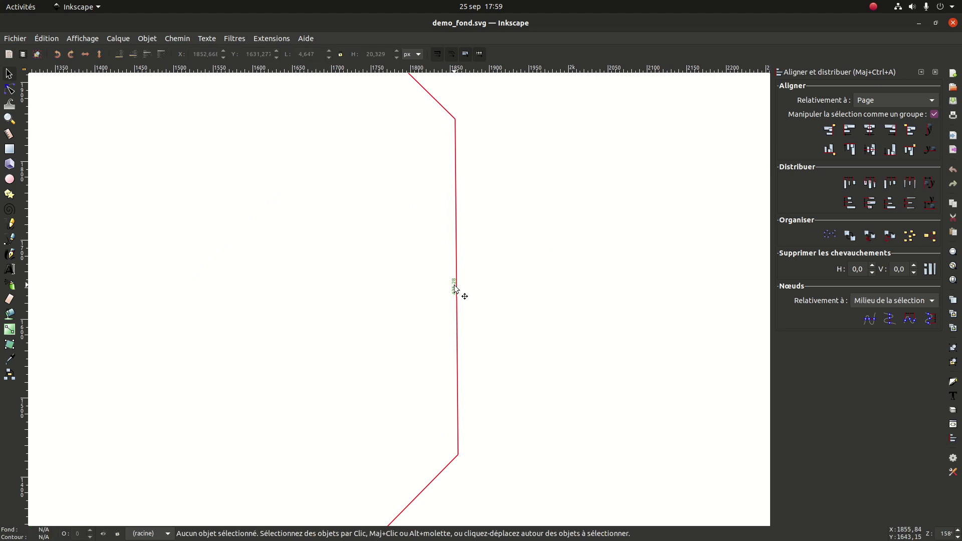
pyautogui.click(454, 289)
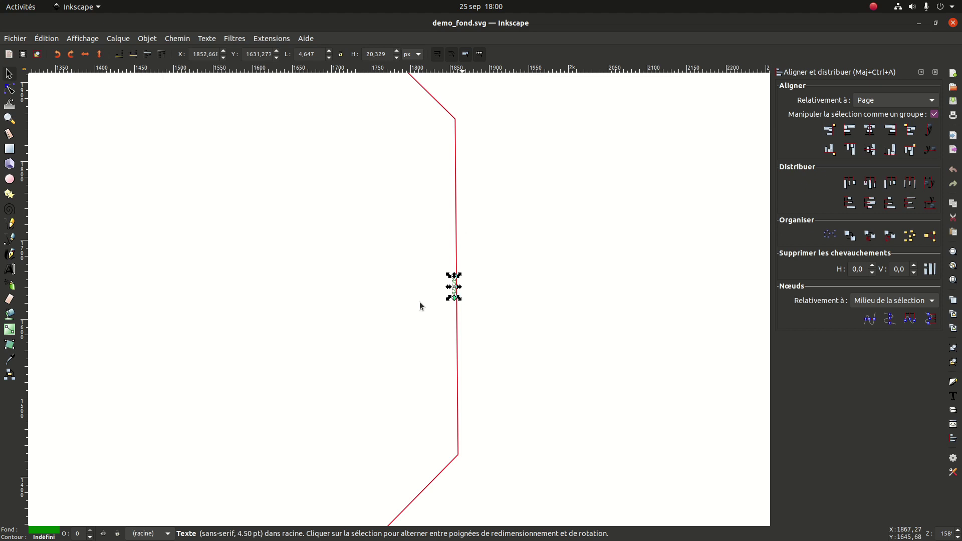
pyautogui.scroll(-2, 532, 251)
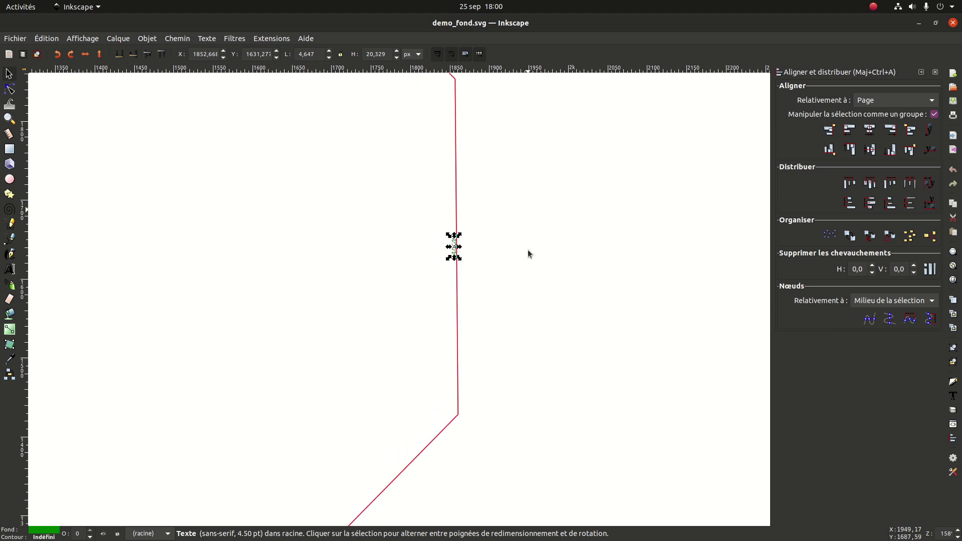
# Select the whole octagon with its length labels and switch the dimension units to centimetres.
pyautogui.press('-')
pyautogui.press('-')
pyautogui.press('-')
pyautogui.press('-')
pyautogui.press('-')
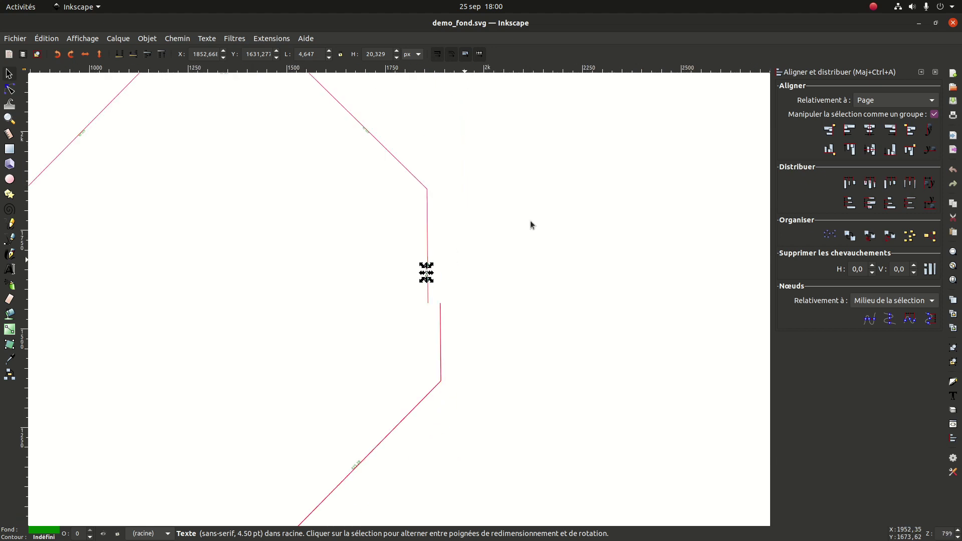
pyautogui.moveTo(204, 176); pyautogui.dragTo(519, 460)
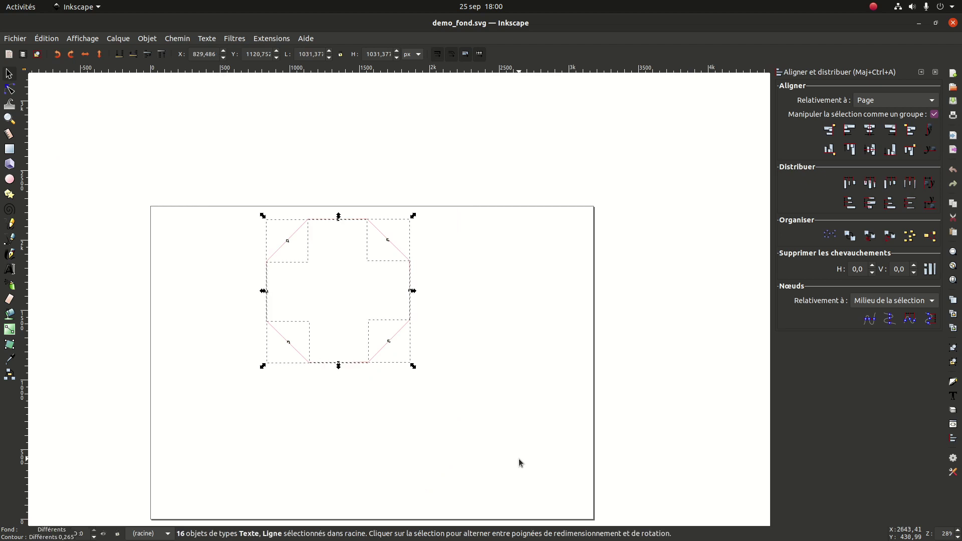
pyautogui.click(420, 55)
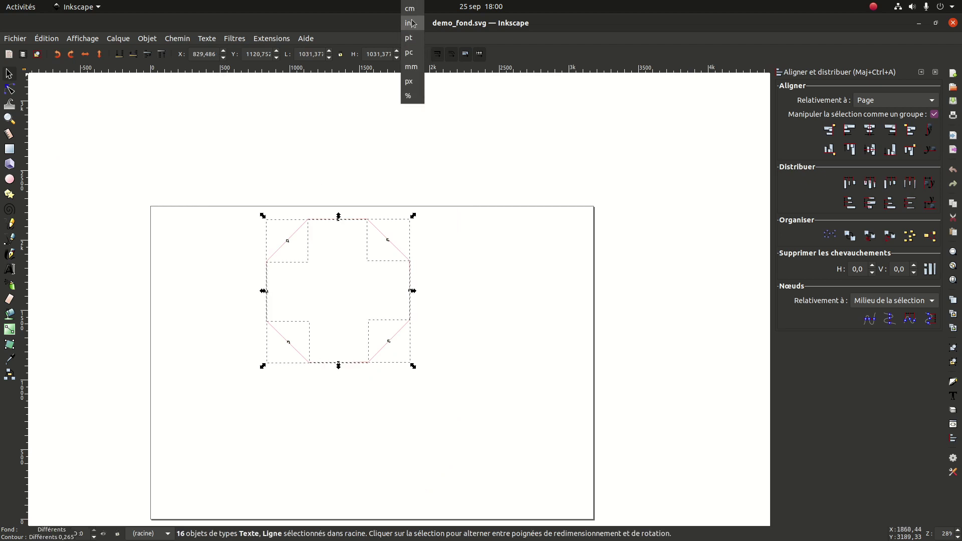
pyautogui.click(410, 12)
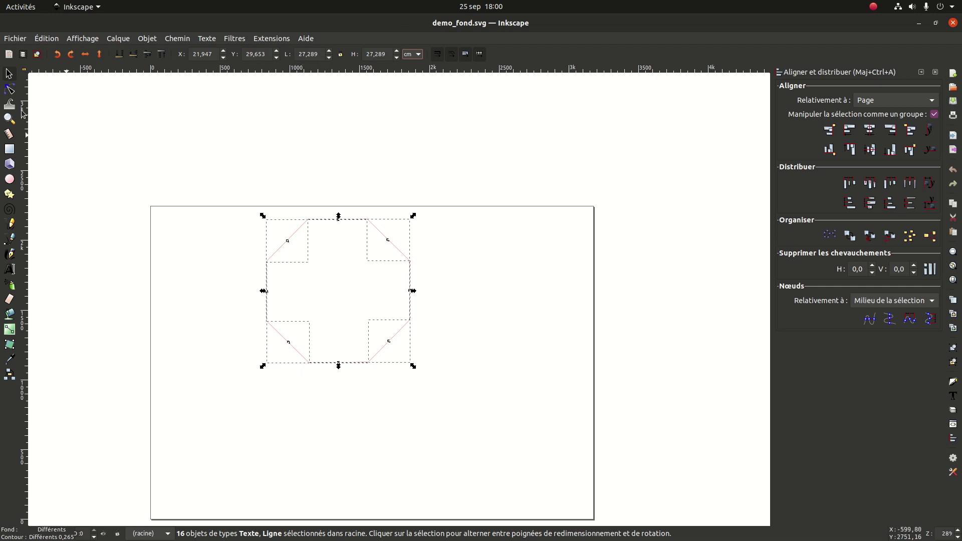
# Try an A4 page size and centre the selected octagon on the page horizontally and vertically.
pyautogui.click(14, 39)
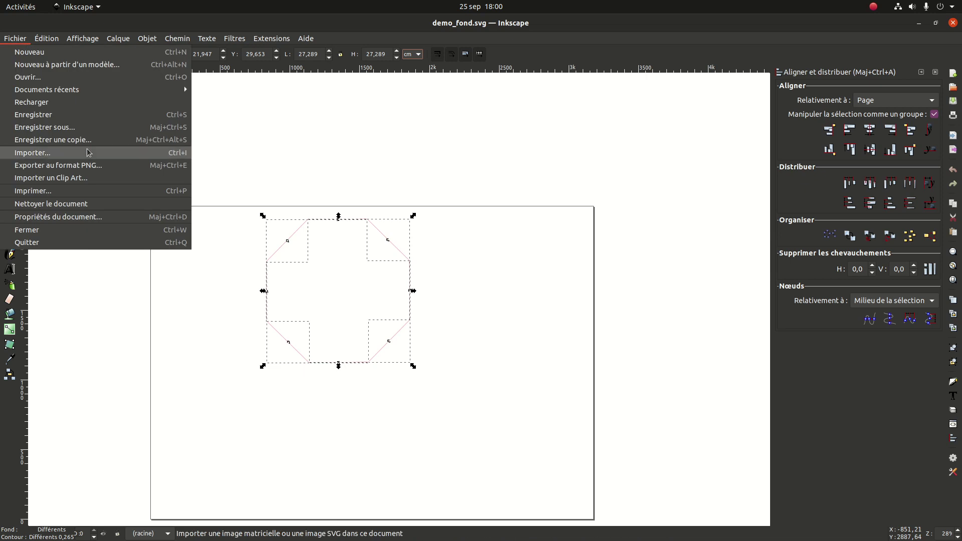
pyautogui.click(119, 214)
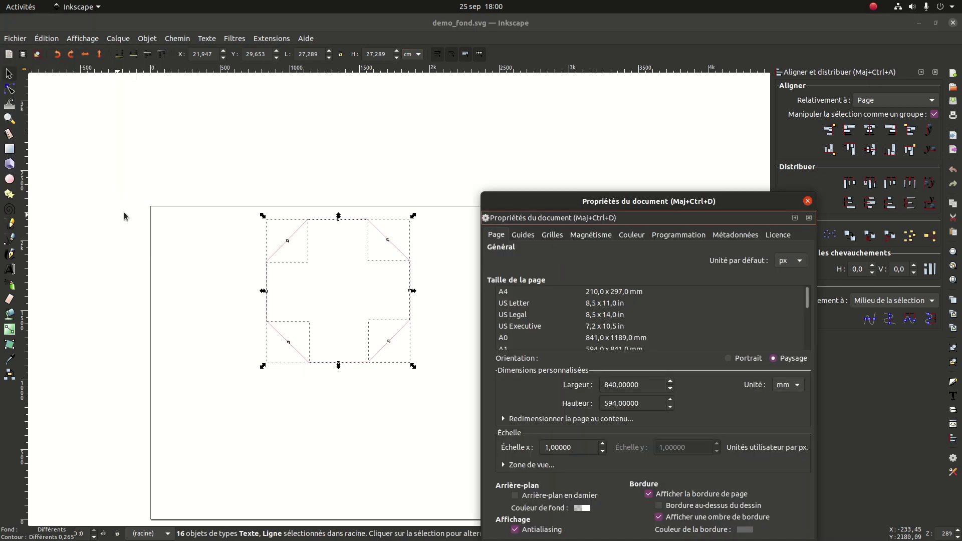
pyautogui.click(511, 291)
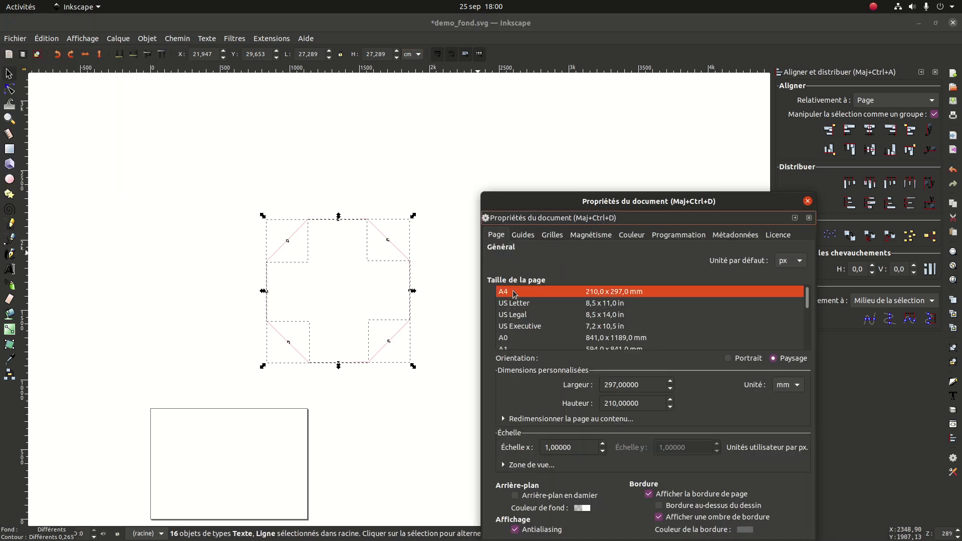
pyautogui.click(808, 201)
pyautogui.moveTo(580, 288); pyautogui.dragTo(595, 195, button='middle')
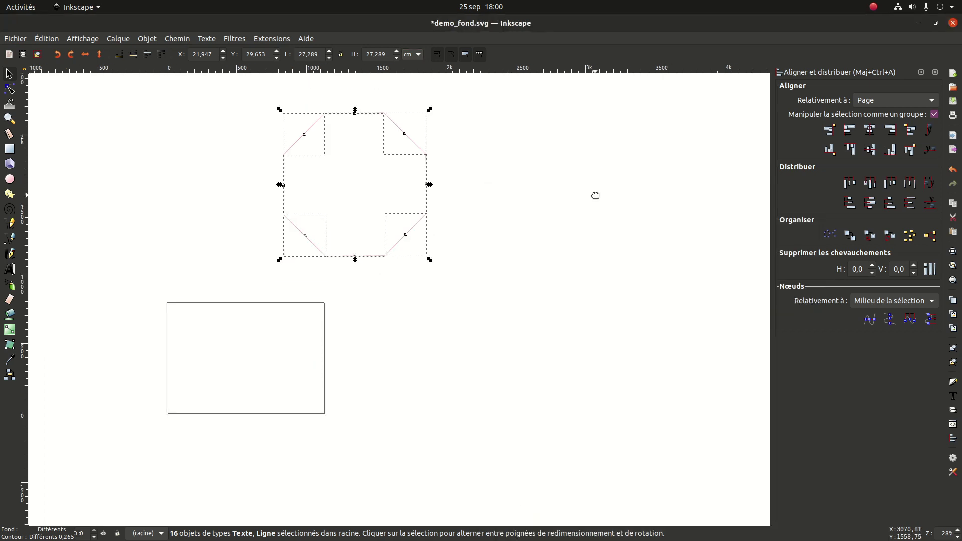
pyautogui.click(873, 131)
pyautogui.click(871, 150)
pyautogui.moveTo(549, 259); pyautogui.dragTo(561, 177, button='middle')
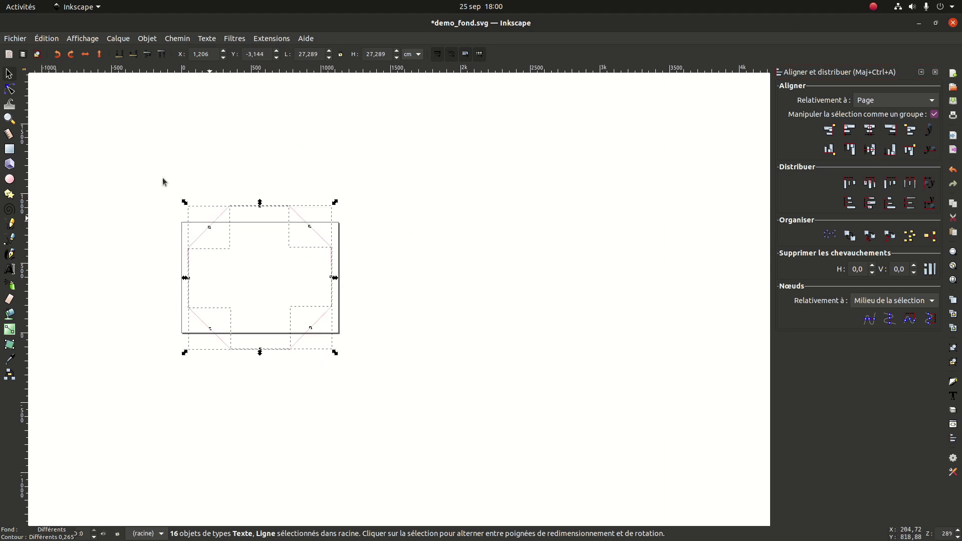
# Set the document's page size to A3 in landscape orientation and close the document properties.
pyautogui.click(18, 40)
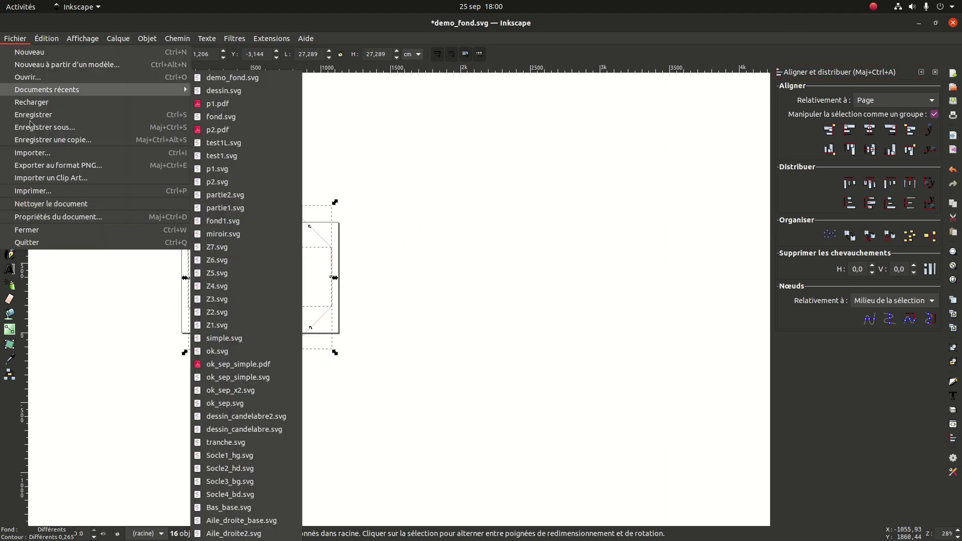
pyautogui.click(83, 219)
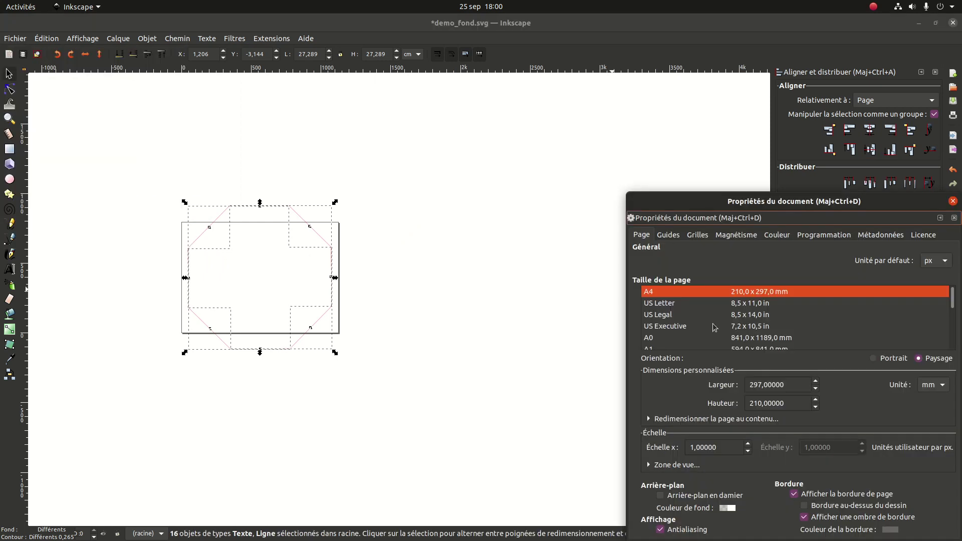
pyautogui.scroll(-1, 699, 331)
pyautogui.scroll(-1, 699, 331)
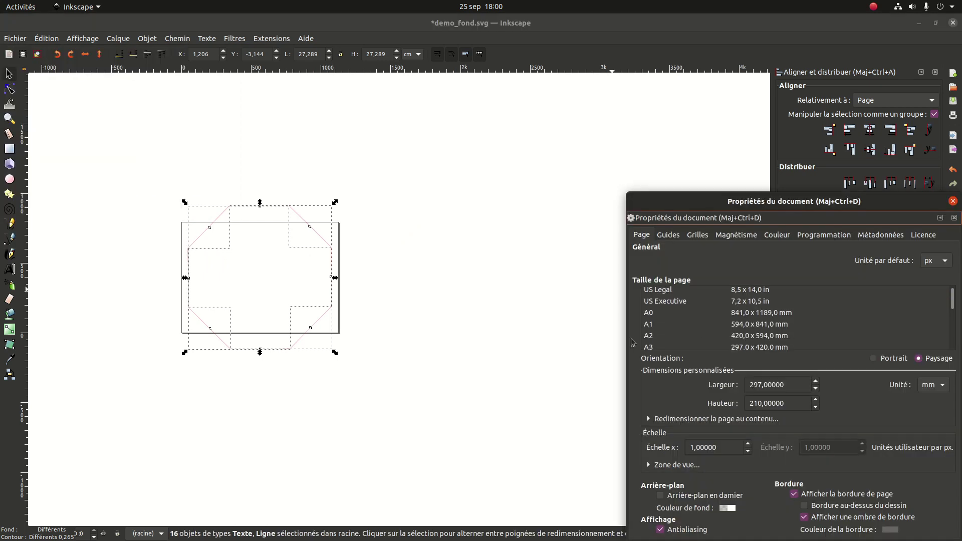
pyautogui.click(656, 346)
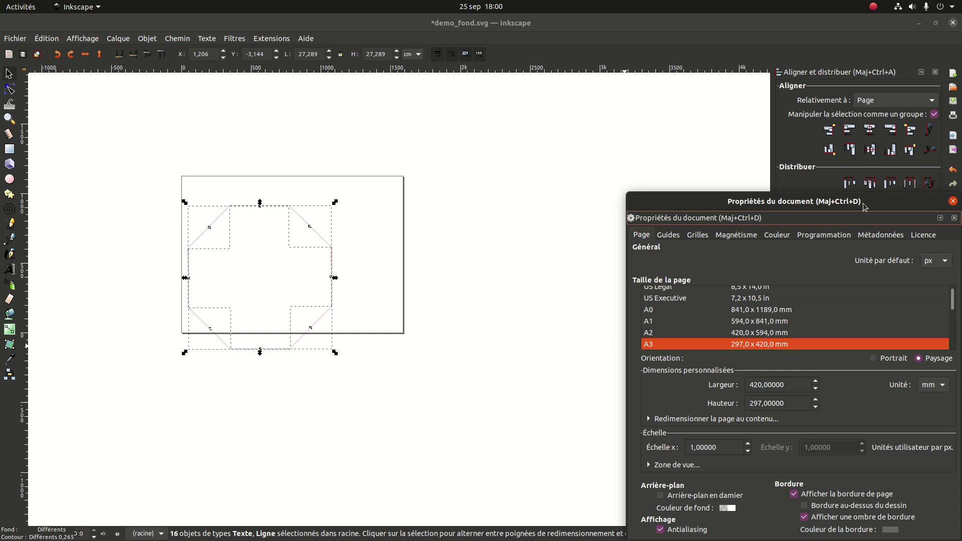
pyautogui.moveTo(864, 204); pyautogui.dragTo(729, 119)
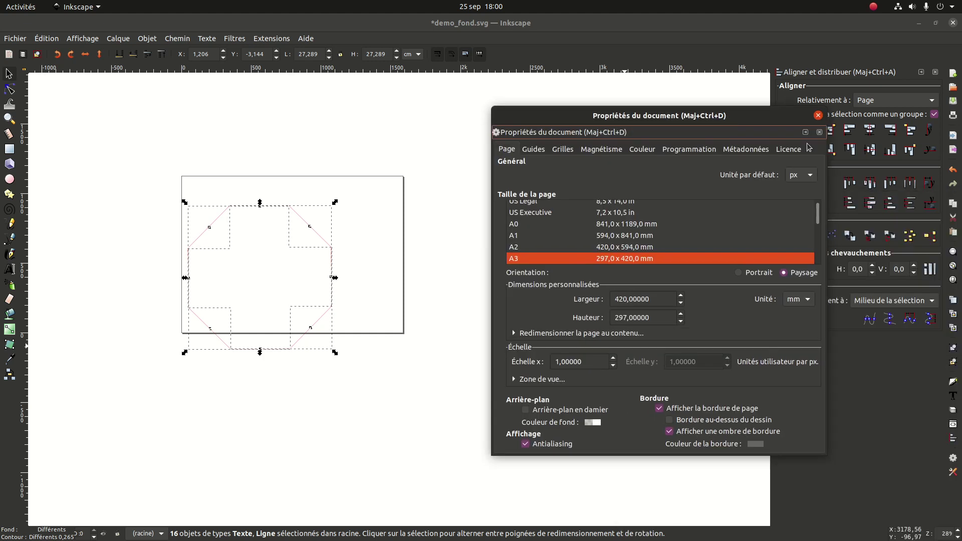
pyautogui.click(818, 116)
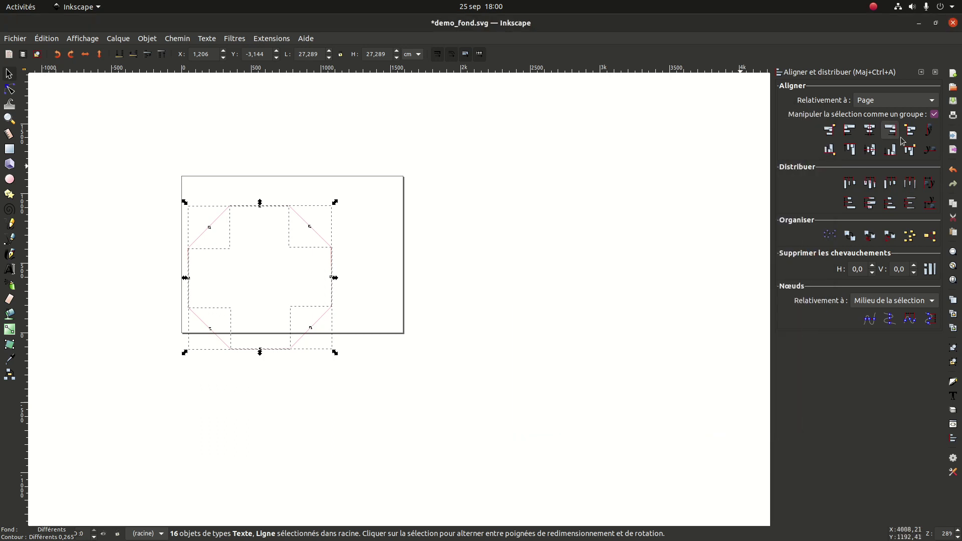
# Centre the octagon horizontally and vertically on the A3 page, deselect it and save demo_fond.svg.
pyautogui.click(870, 132)
pyautogui.click(872, 149)
pyautogui.click(524, 196)
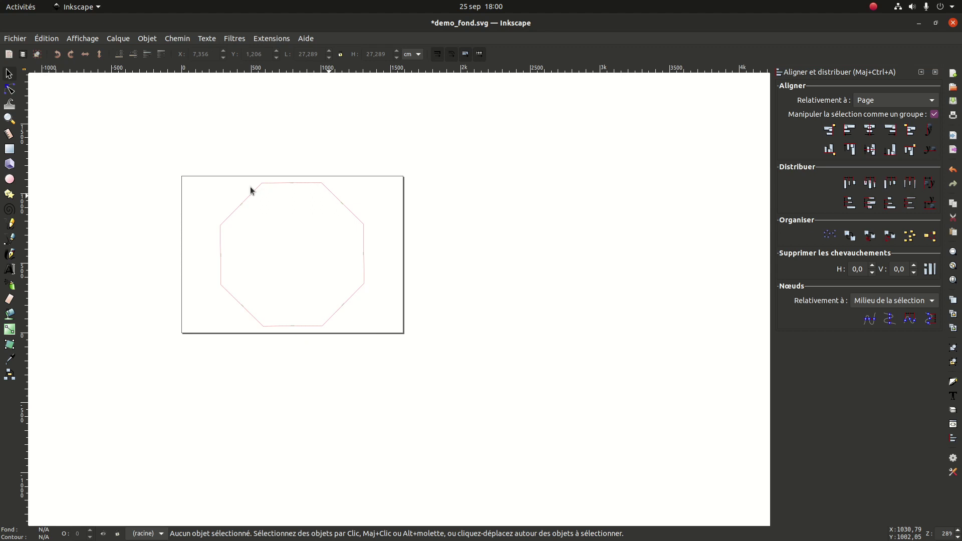
pyautogui.click(16, 38)
pyautogui.click(48, 115)
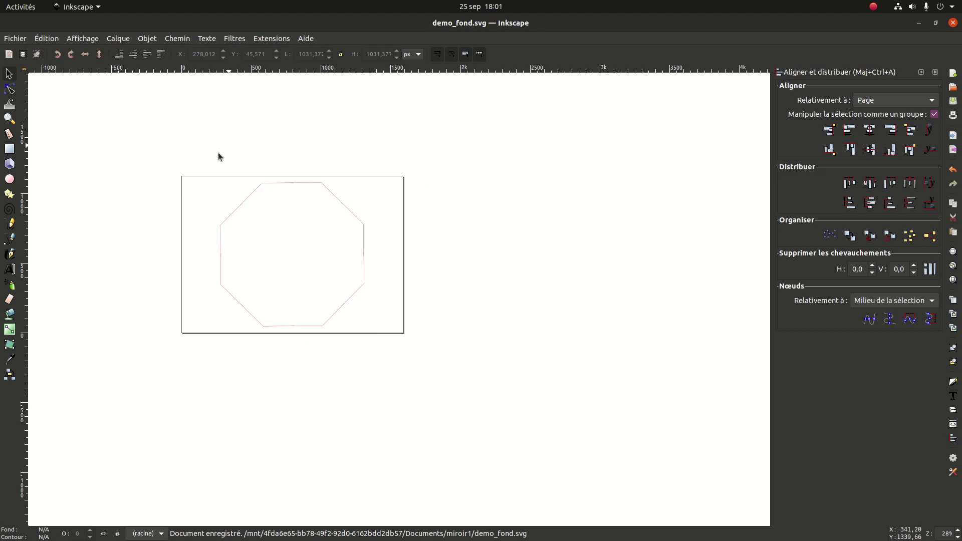
pyautogui.click(150, 263)
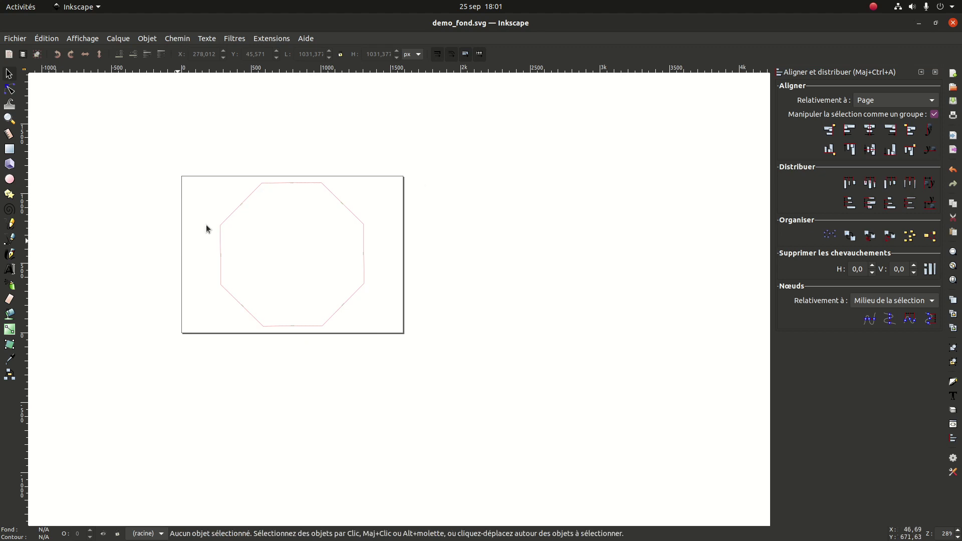
# Minimize Inkscape, switch to Wings3D and select the Segment group's faces, viewing the frame from above at an angle.
pyautogui.click(920, 23)
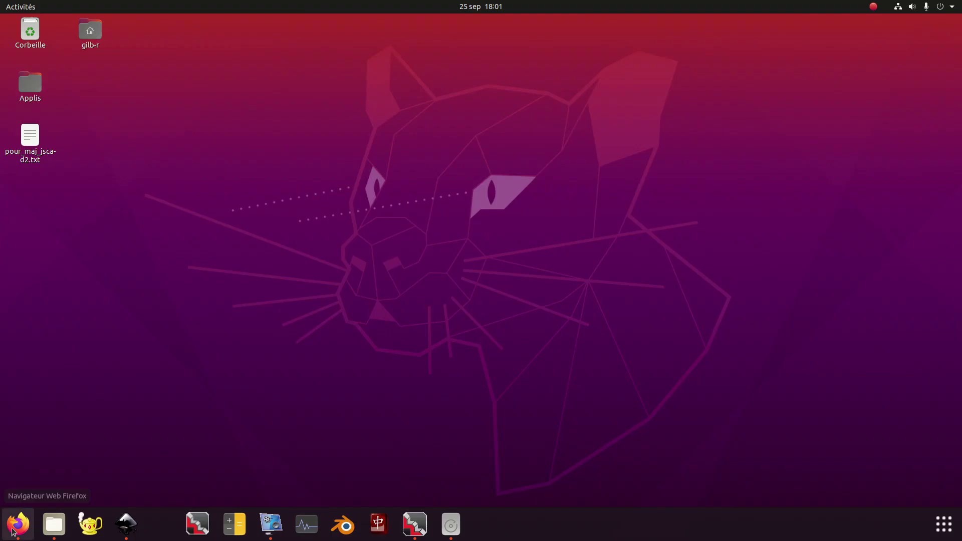
pyautogui.click(415, 524)
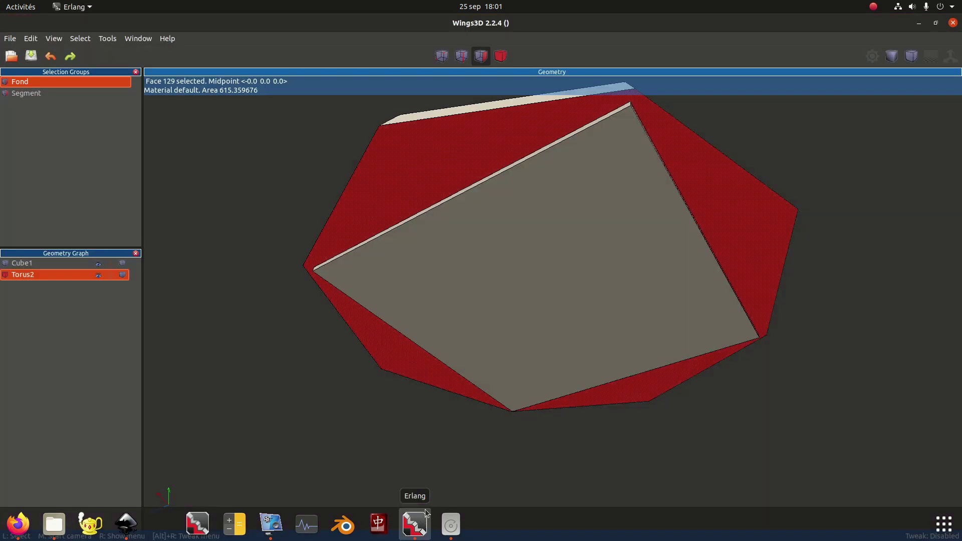
pyautogui.middleClick(765, 330)
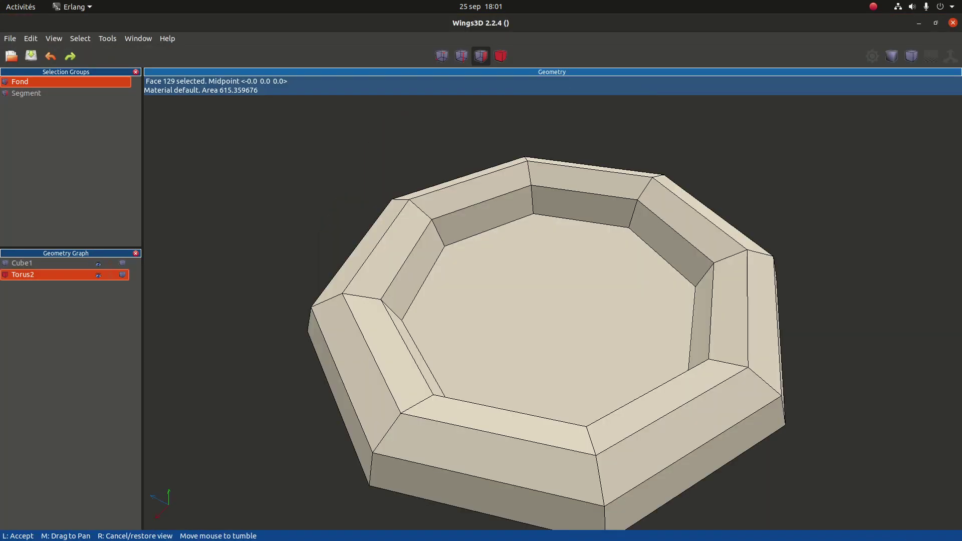
pyautogui.click(765, 330)
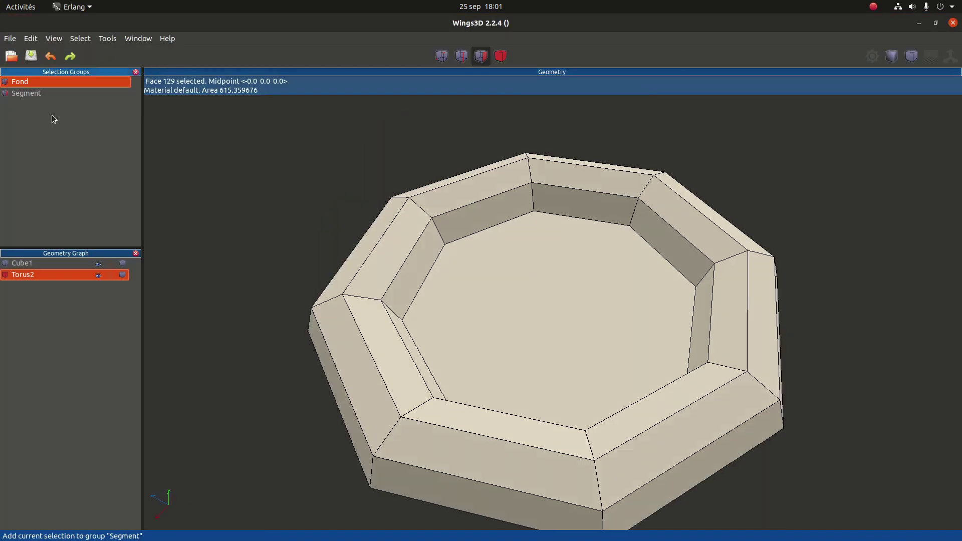
pyautogui.click(30, 95)
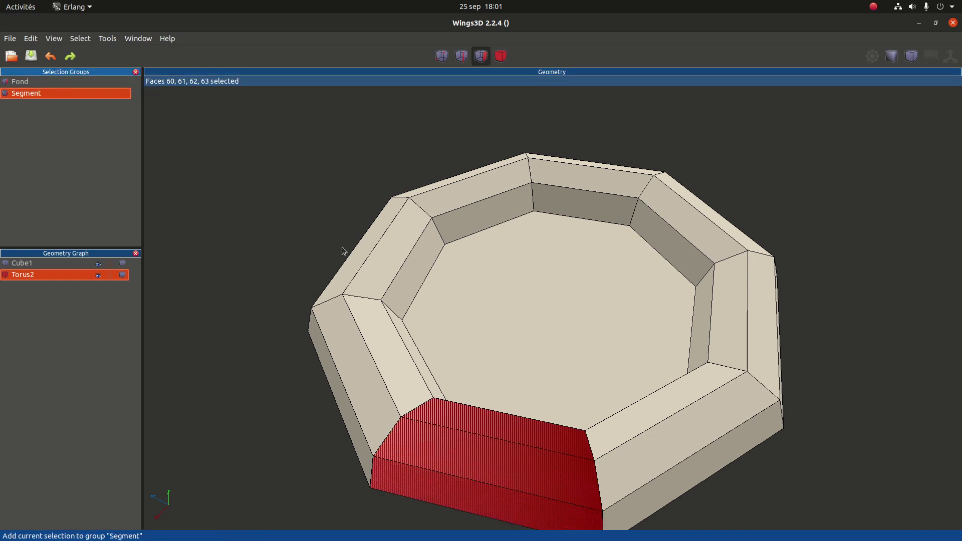
pyautogui.middleClick(737, 453)
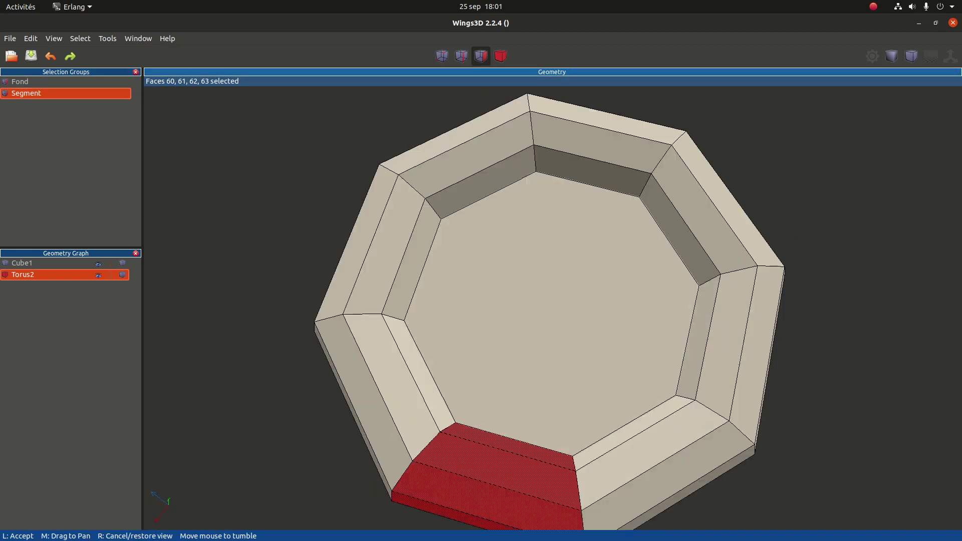
pyautogui.click(661, 404)
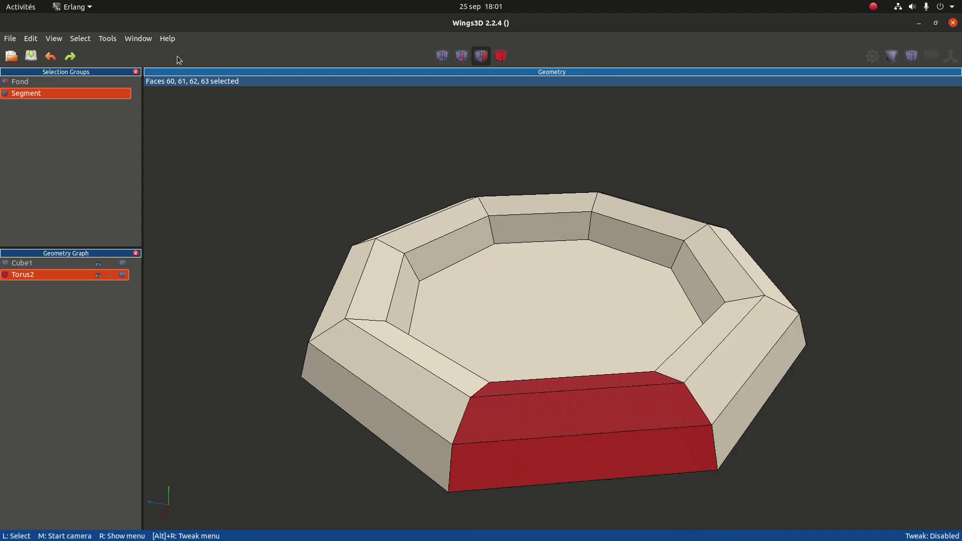
# Export the selected Segment faces as a Wavefront file named demo_segment.obj in the miroir1 folder, keeping triangulation and export scale 10.0.
pyautogui.click(14, 39)
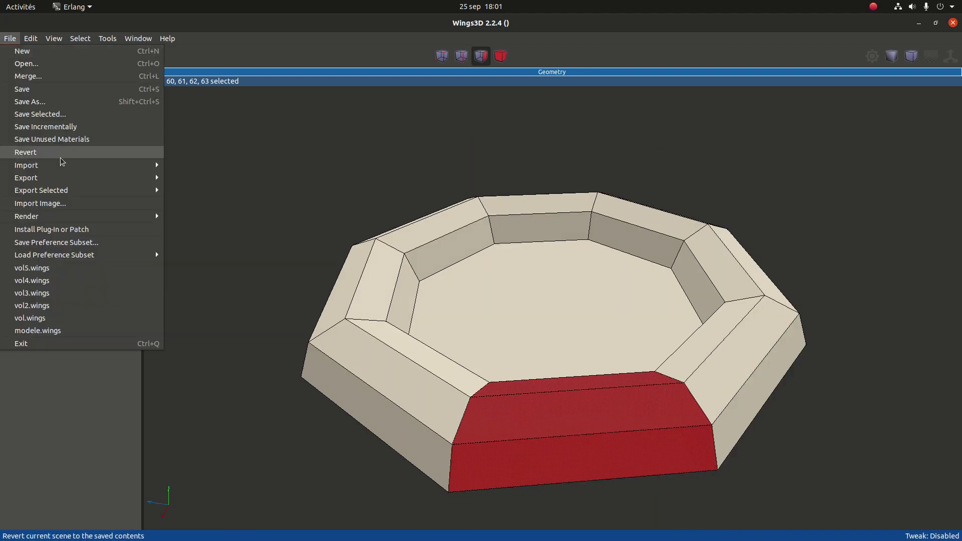
pyautogui.moveTo(60, 194)
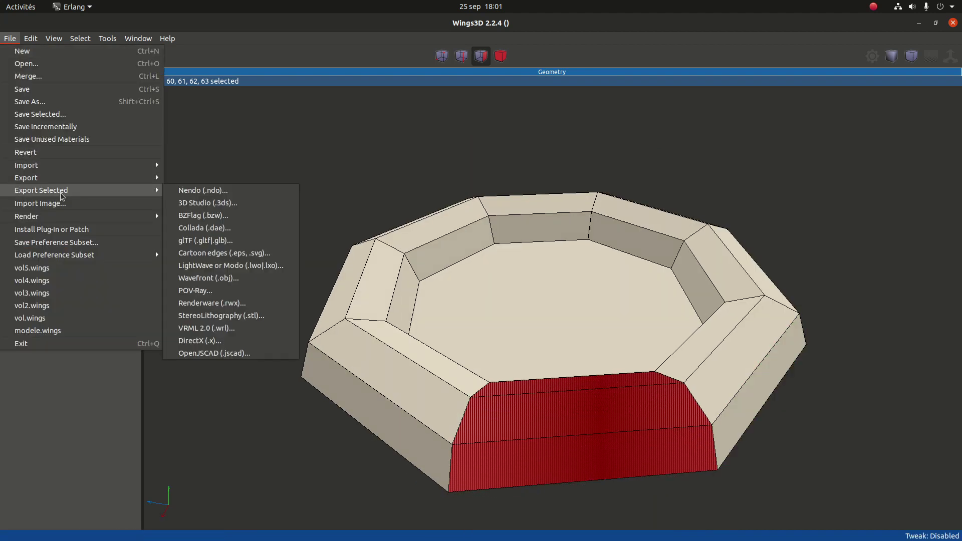
pyautogui.click(256, 278)
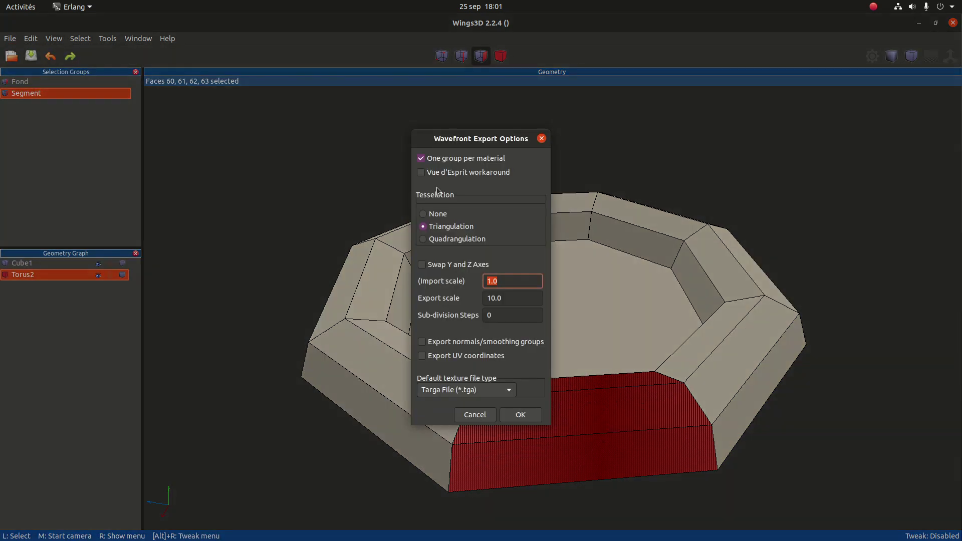
pyautogui.click(525, 415)
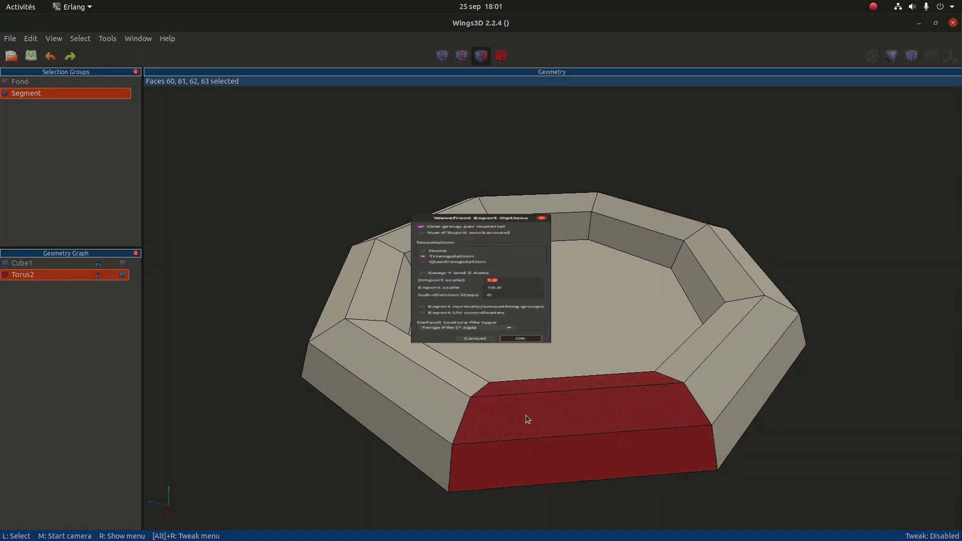
pyautogui.click(406, 101)
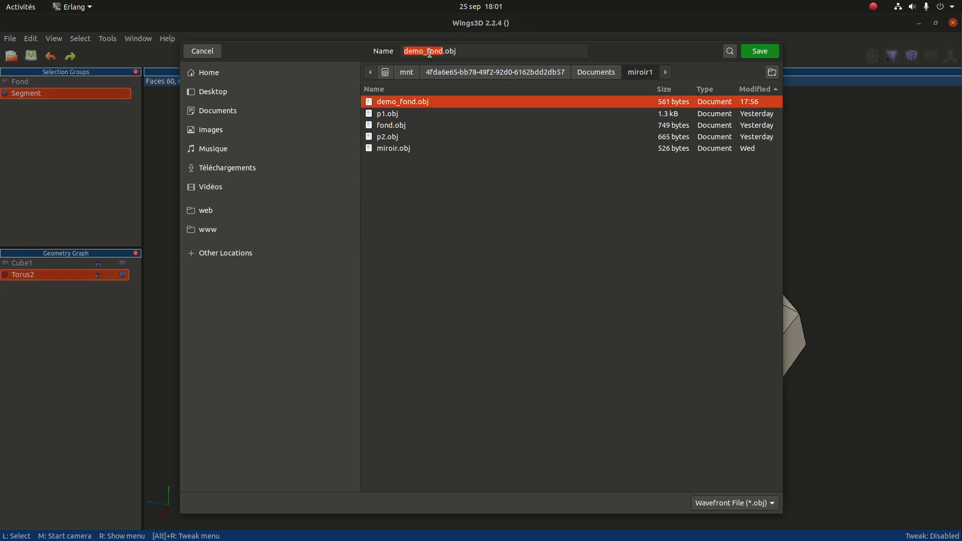
pyautogui.doubleClick(432, 53)
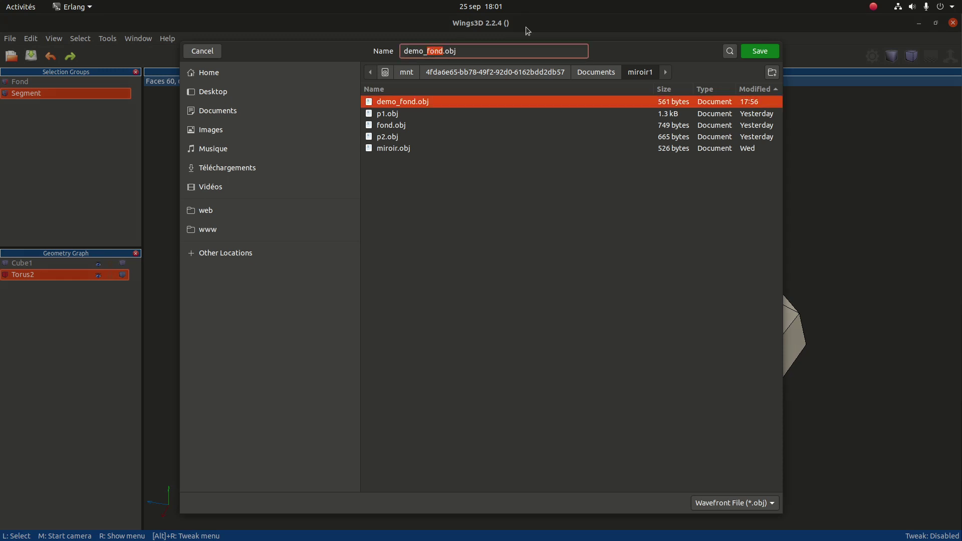
pyautogui.write('segment')
pyautogui.click(759, 51)
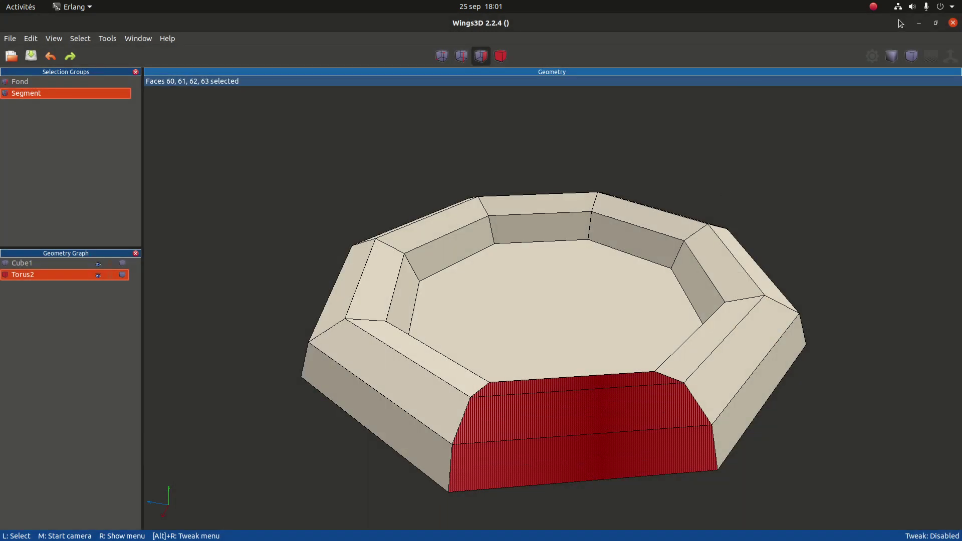
# Minimize Wings3D, switch to Firefox and reload the depl_edit page to clear the old octagon pattern.
pyautogui.click(918, 23)
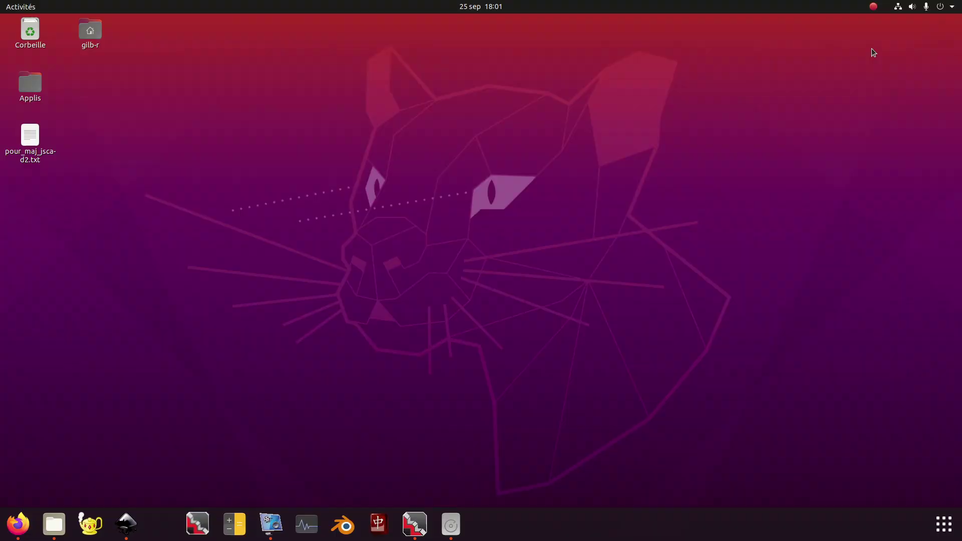
pyautogui.click(18, 523)
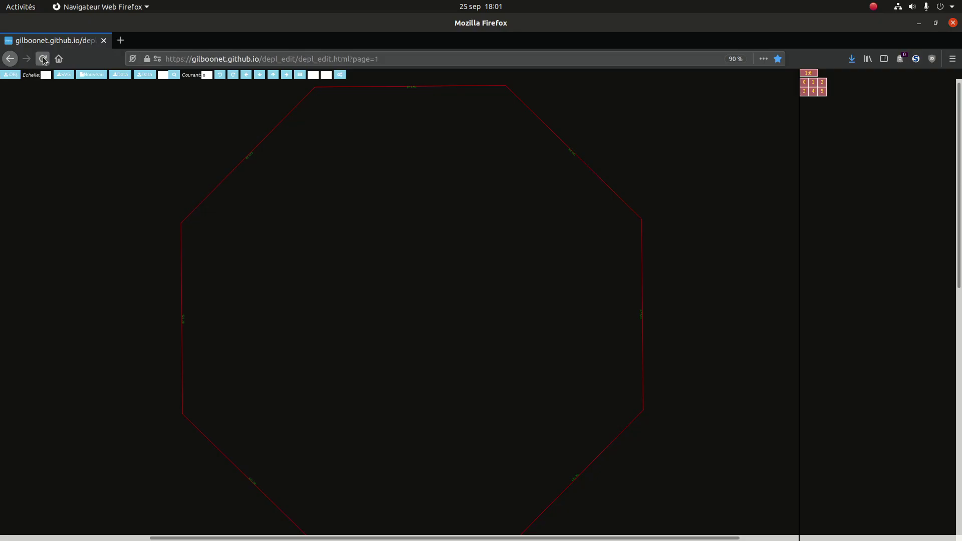
pyautogui.click(43, 58)
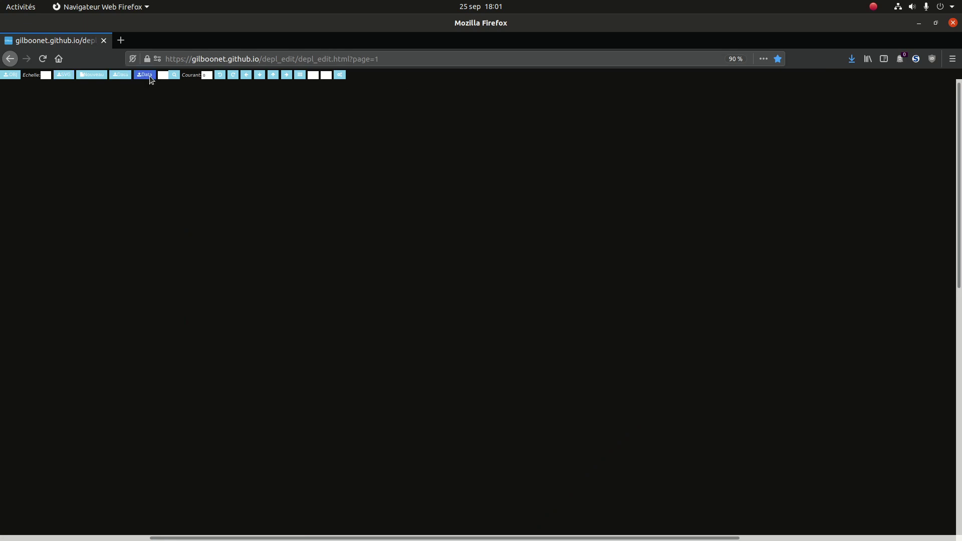
# Load demo_segment.obj from the miroir1 folder, starting the unfolding with facet 0.
pyautogui.click(11, 75)
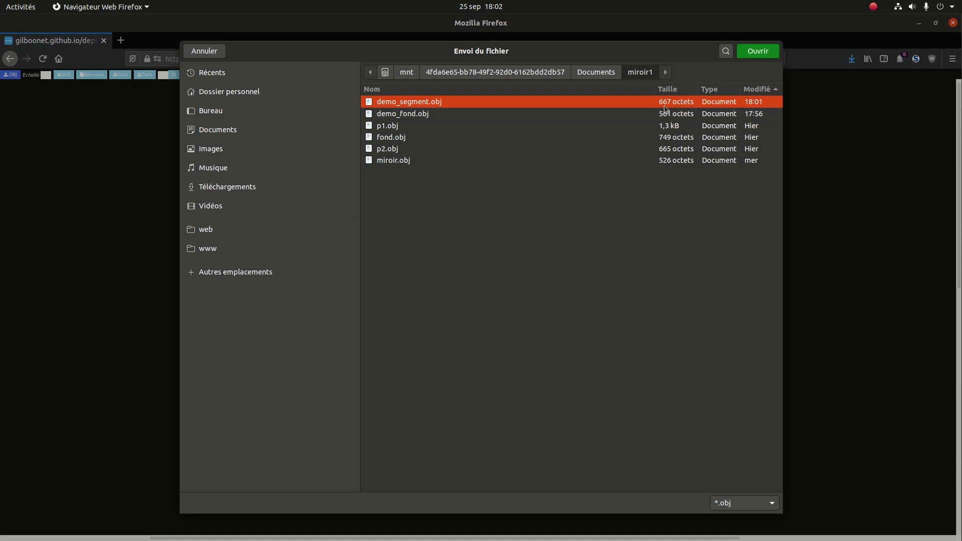
pyautogui.click(751, 53)
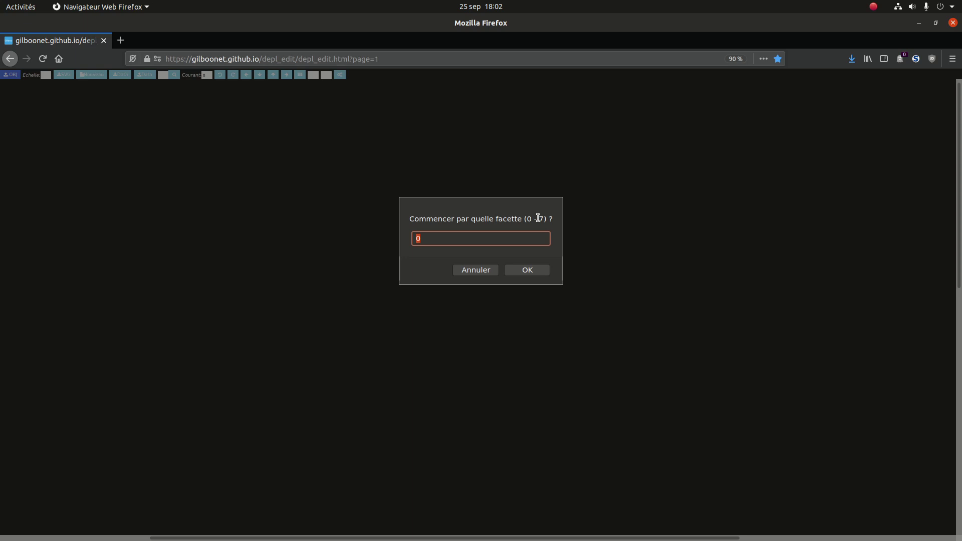
pyautogui.click(530, 269)
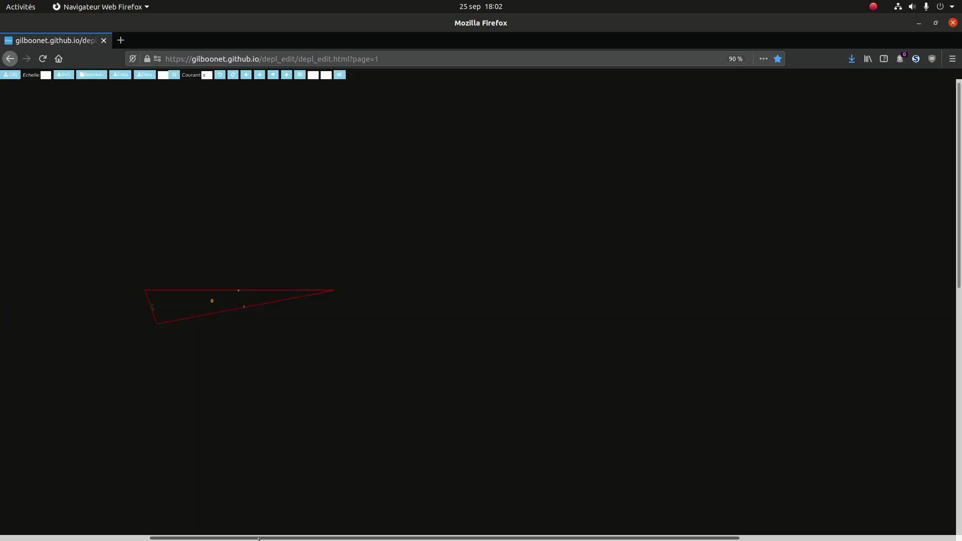
# Show the facet list, unfold all the segment's facets automatically around facet 0 and enlarge the edge-length labels with the value 2.
pyautogui.moveTo(259, 538); pyautogui.dragTo(137, 535)
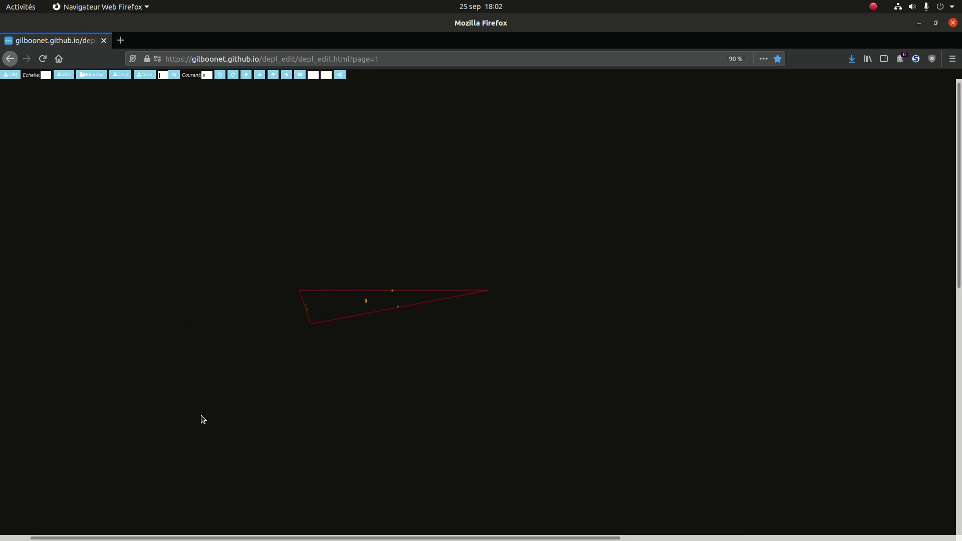
pyautogui.click(312, 75)
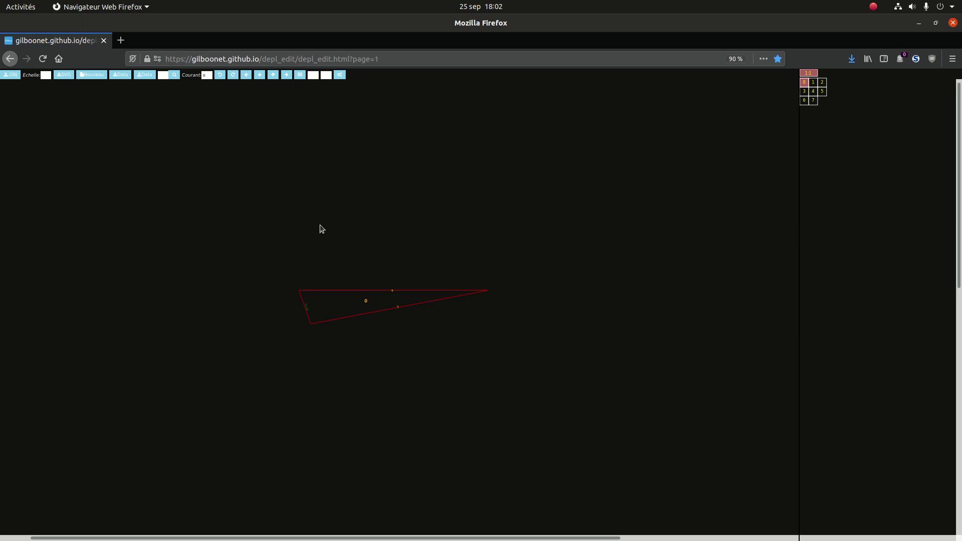
pyautogui.click(340, 75)
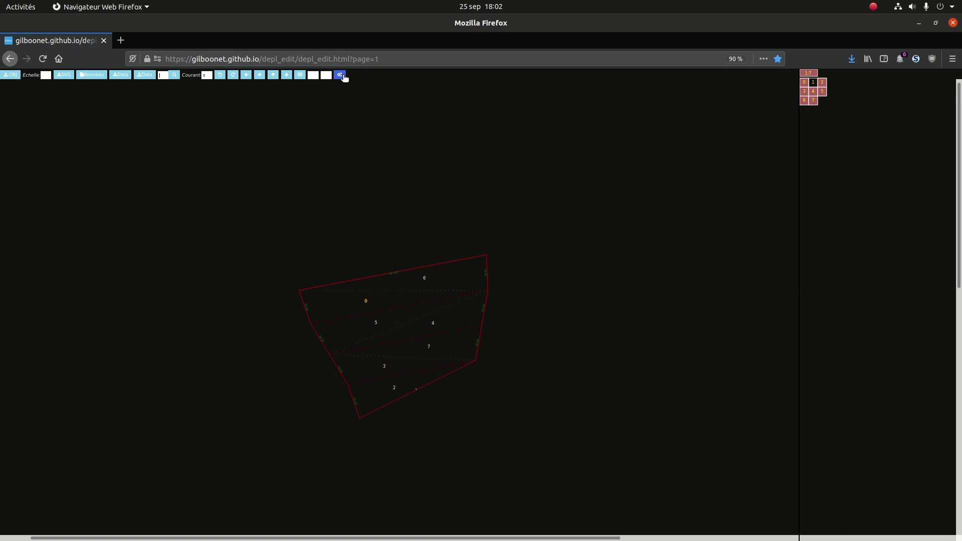
pyautogui.click(325, 74)
pyautogui.press('Return')
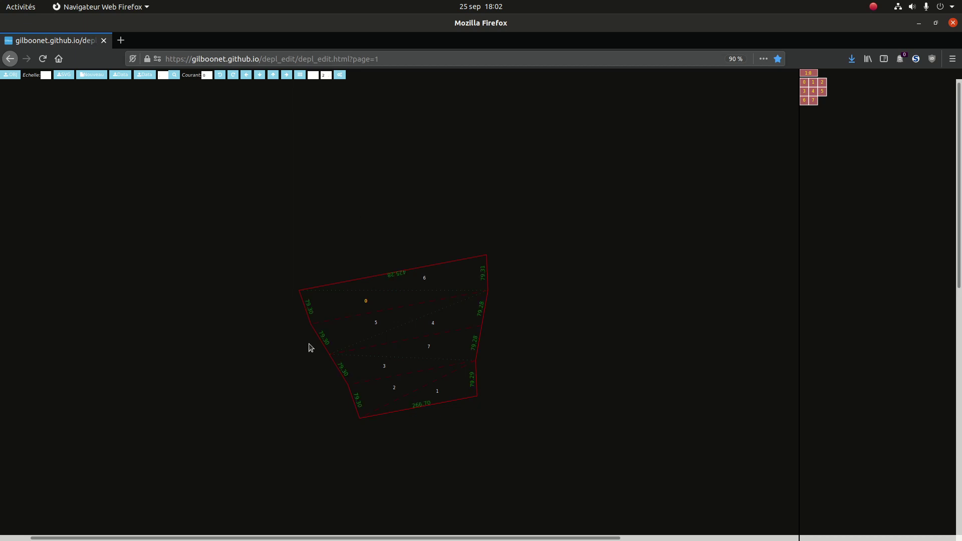
# Rotate the unfolded segment pattern clockwise until its longest edge lies nearly horizontal.
pyautogui.keyDown('ctrl'); pyautogui.scroll(4, 476, 338); pyautogui.keyUp('ctrl')
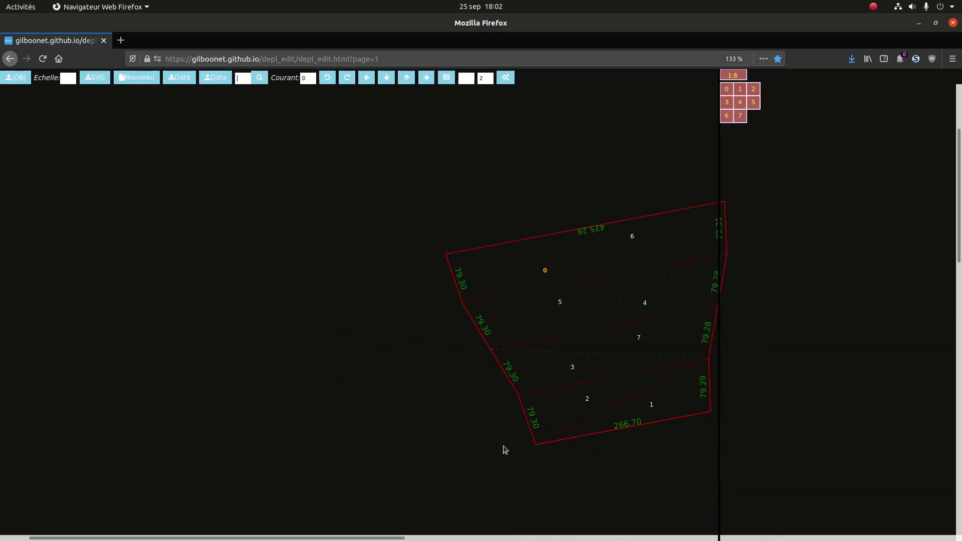
pyautogui.moveTo(394, 538); pyautogui.dragTo(500, 539)
pyautogui.click(348, 79)
pyautogui.click(348, 79)
pyautogui.click(349, 79)
pyautogui.click(348, 79)
pyautogui.click(349, 79)
pyautogui.scroll(2, 408, 290)
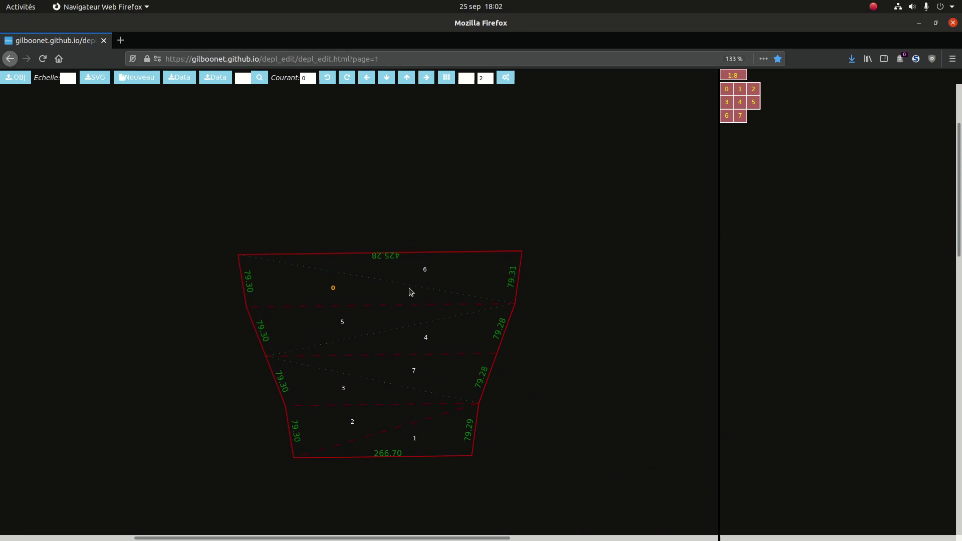
# Export the levelled segment pattern as an SVG file.
pyautogui.scroll(-3, 408, 289)
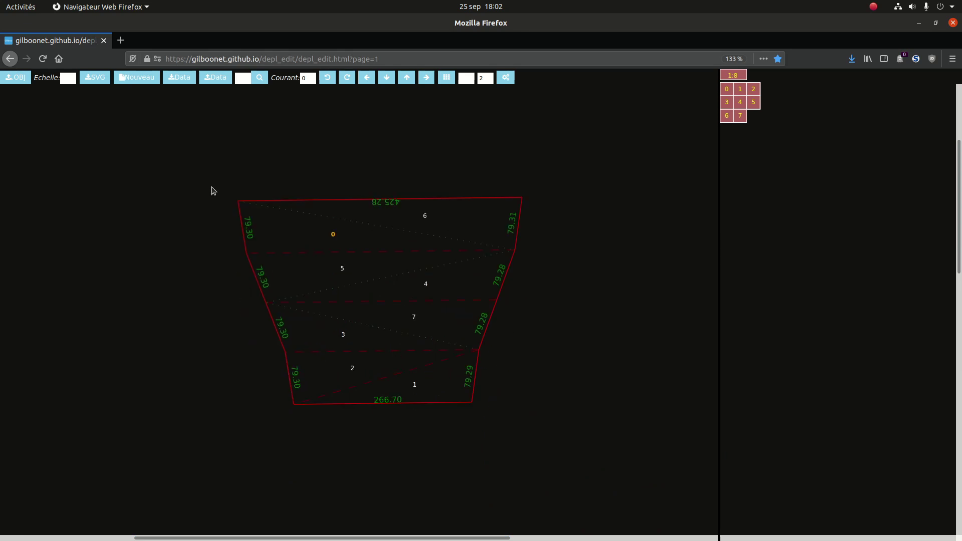
pyautogui.click(93, 78)
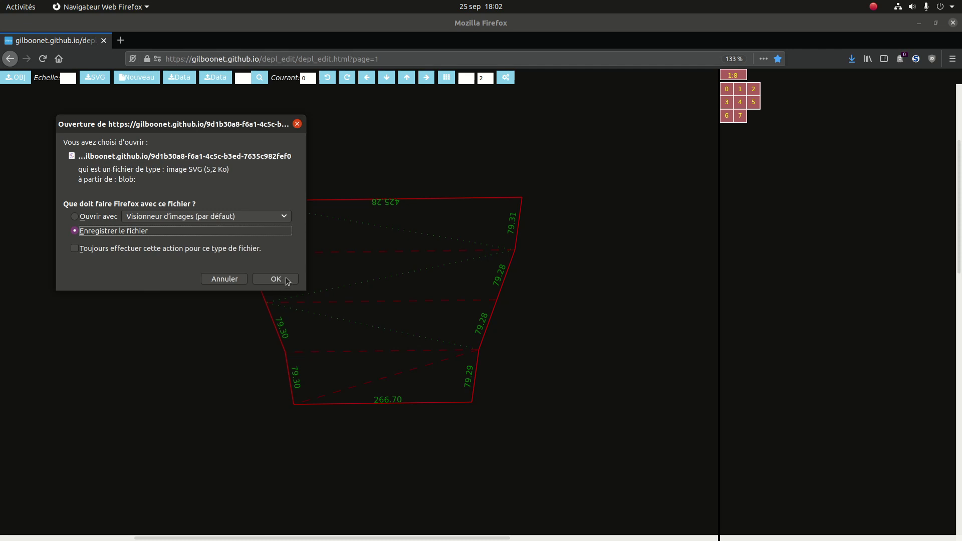
# Save the exported SVG file as demo_segment.svg in the miroir1 folder.
pyautogui.click(276, 279)
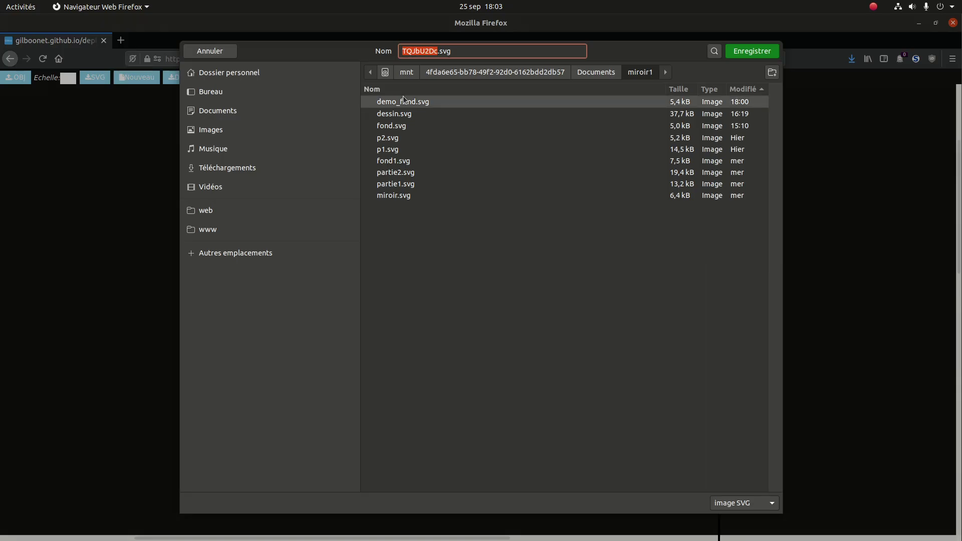
pyautogui.click(404, 101)
pyautogui.click(428, 50)
pyautogui.doubleClick(428, 50)
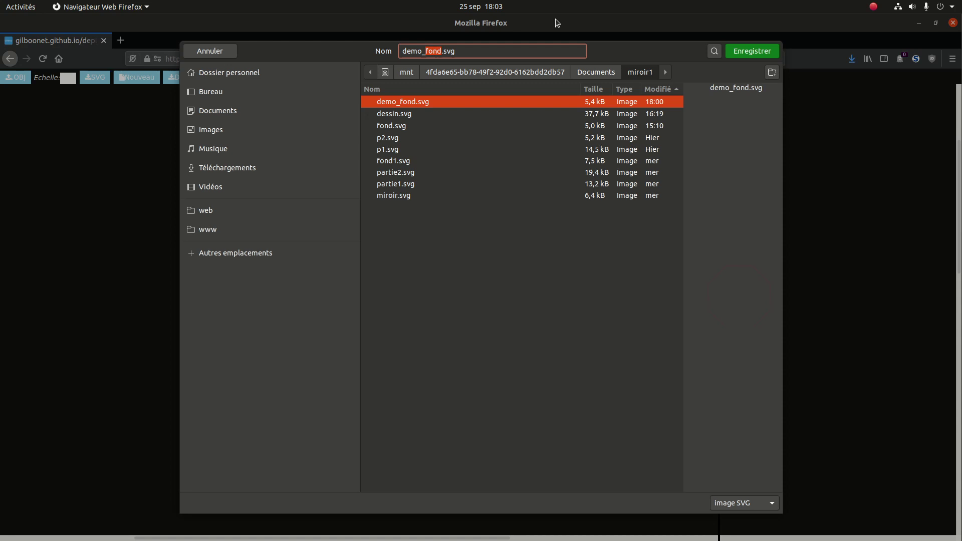
pyautogui.write('segment')
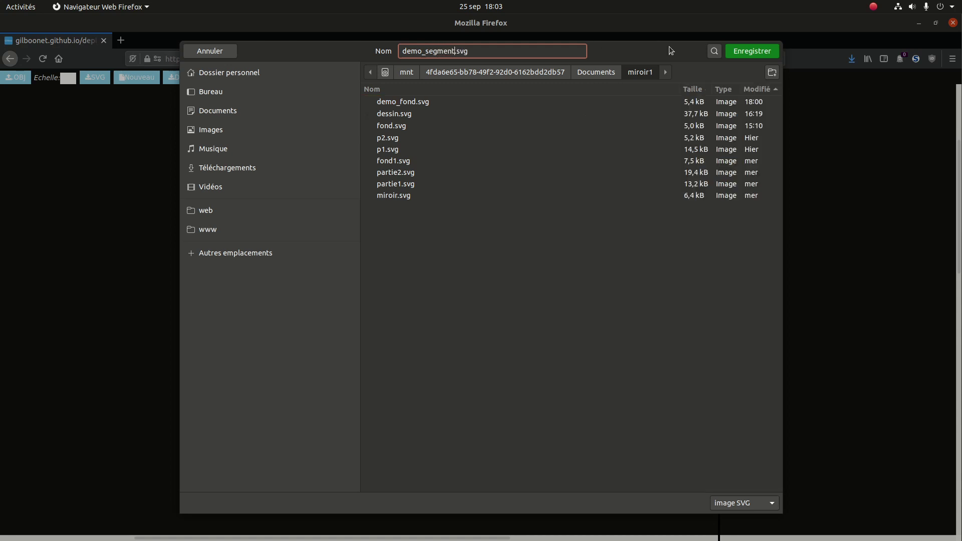
pyautogui.click(744, 52)
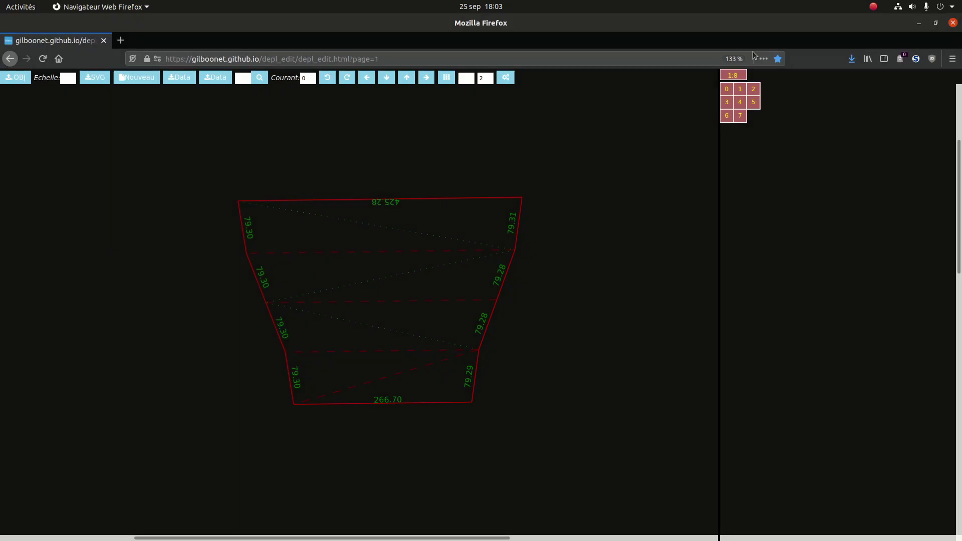
# Switch to Inkscape, import demo_segment.svg into the demo_fond.svg drawing and place it beside the octagon's left edge.
pyautogui.click(920, 22)
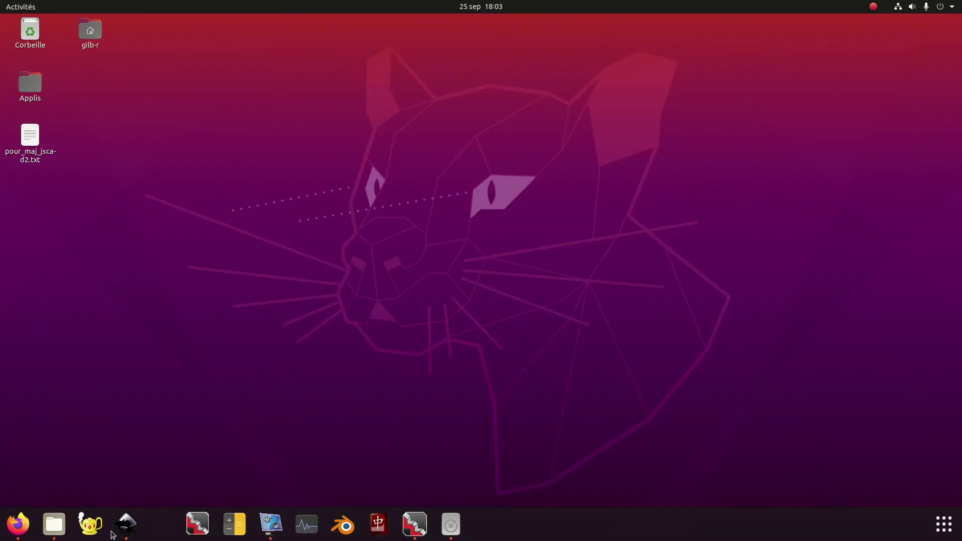
pyautogui.click(126, 523)
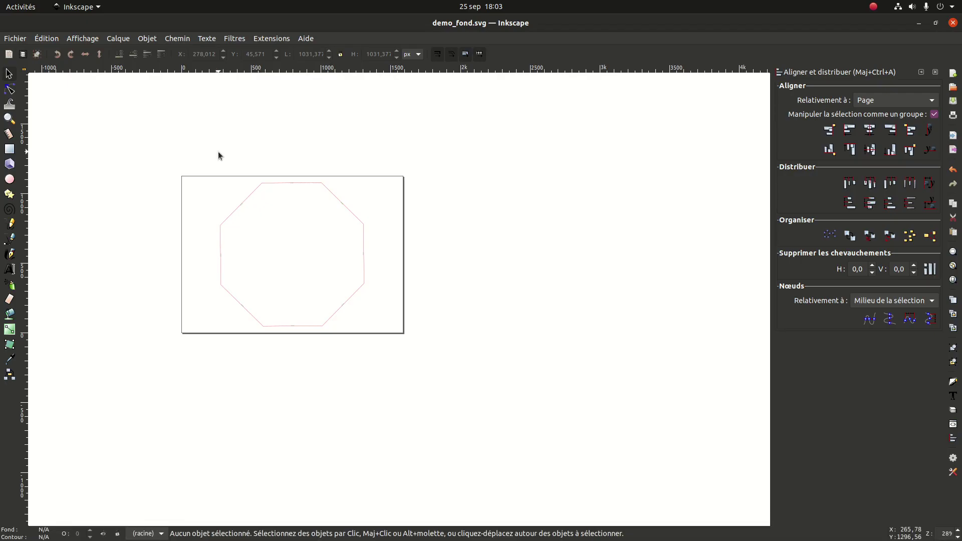
pyautogui.click(15, 39)
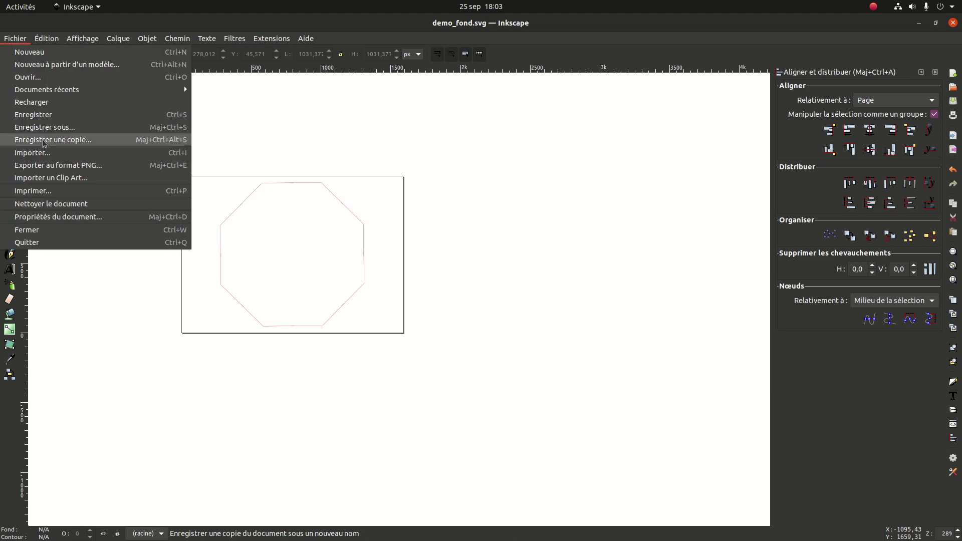
pyautogui.click(45, 153)
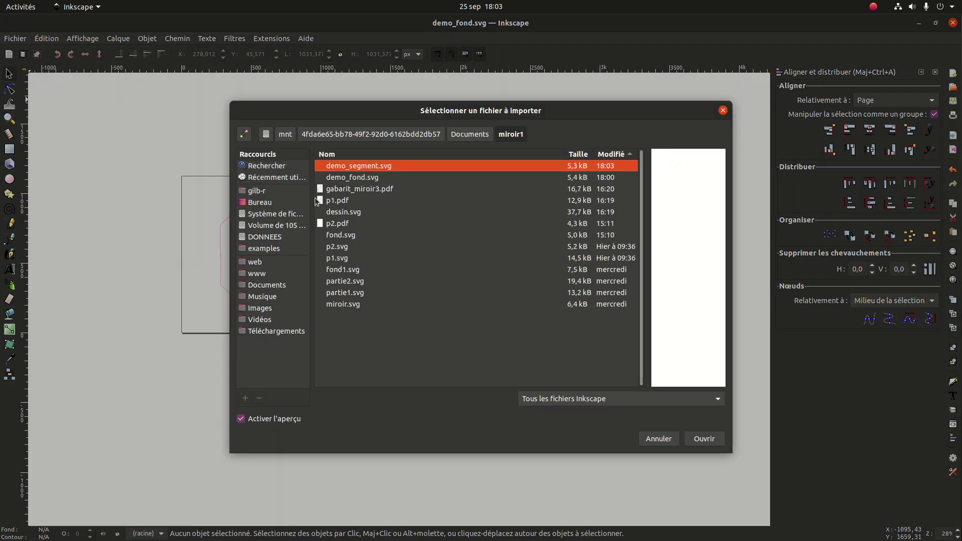
pyautogui.click(721, 439)
pyautogui.moveTo(730, 433); pyautogui.dragTo(197, 242)
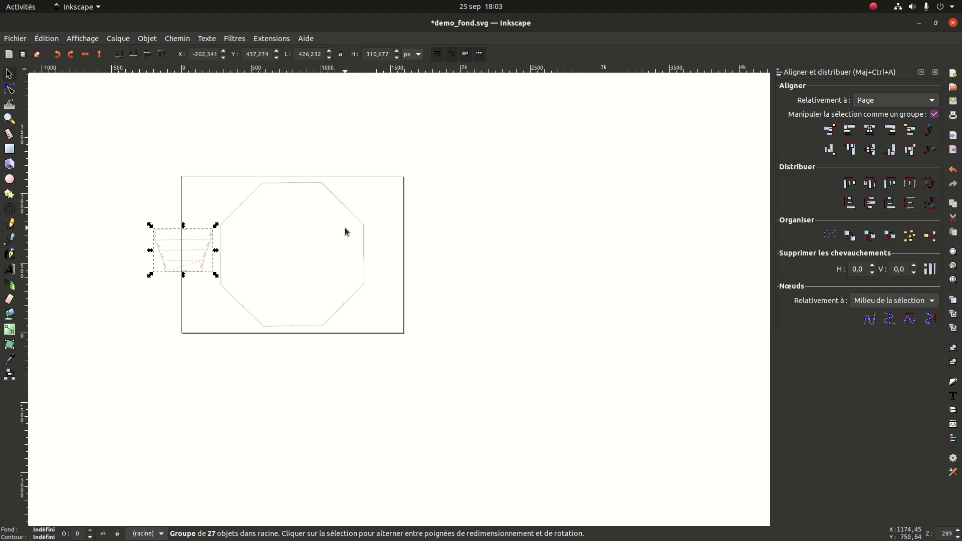
# Centre the imported segment and the octagon together horizontally on the page.
pyautogui.moveTo(92, 128); pyautogui.dragTo(477, 405)
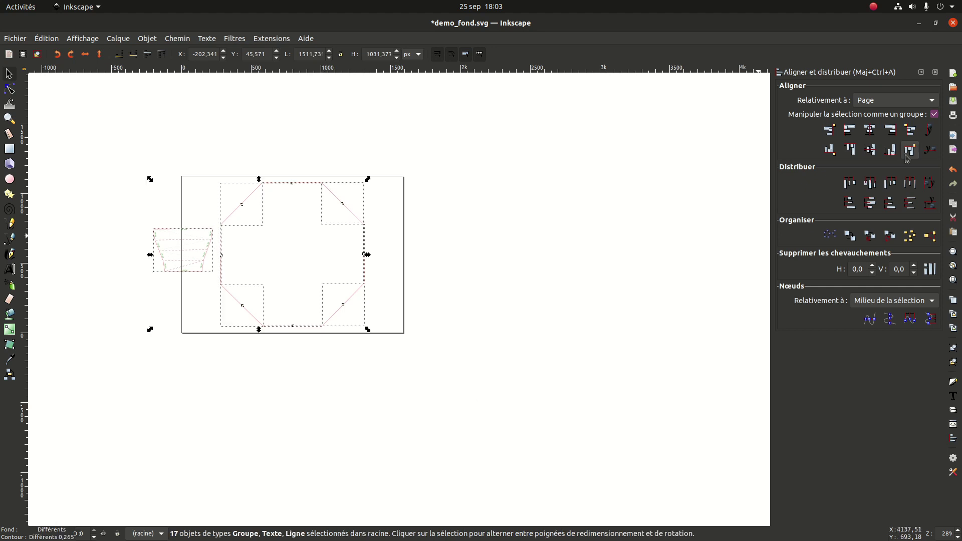
pyautogui.click(870, 130)
pyautogui.click(690, 198)
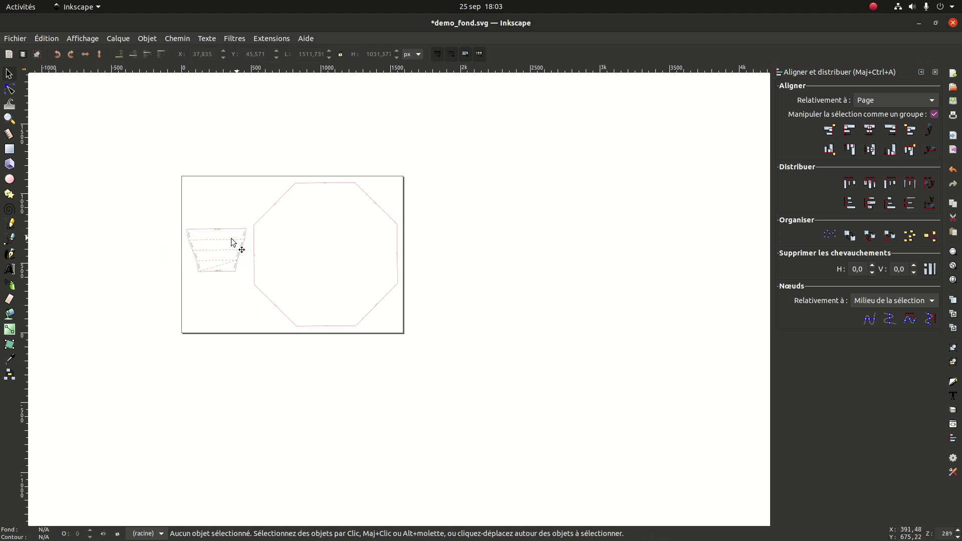
pyautogui.moveTo(125, 116); pyautogui.dragTo(497, 424)
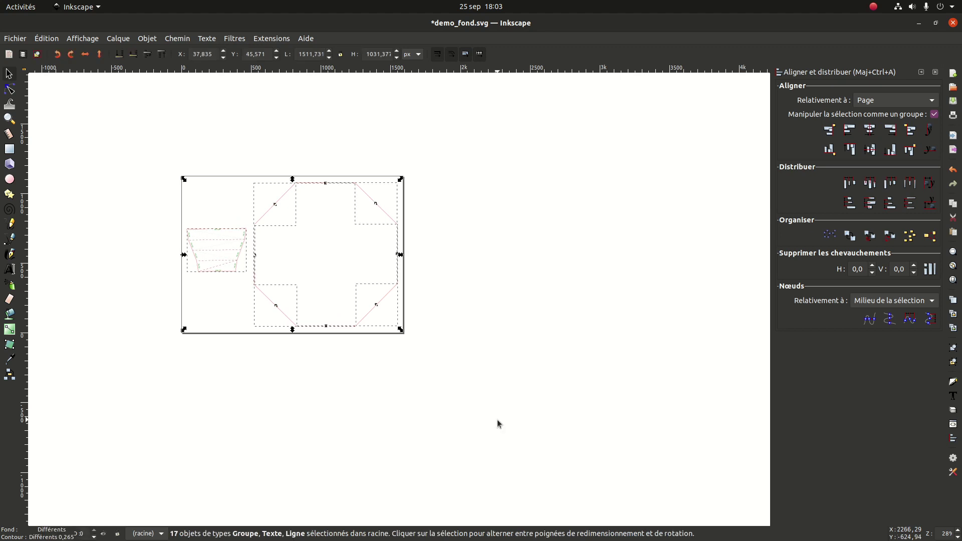
pyautogui.press('3')
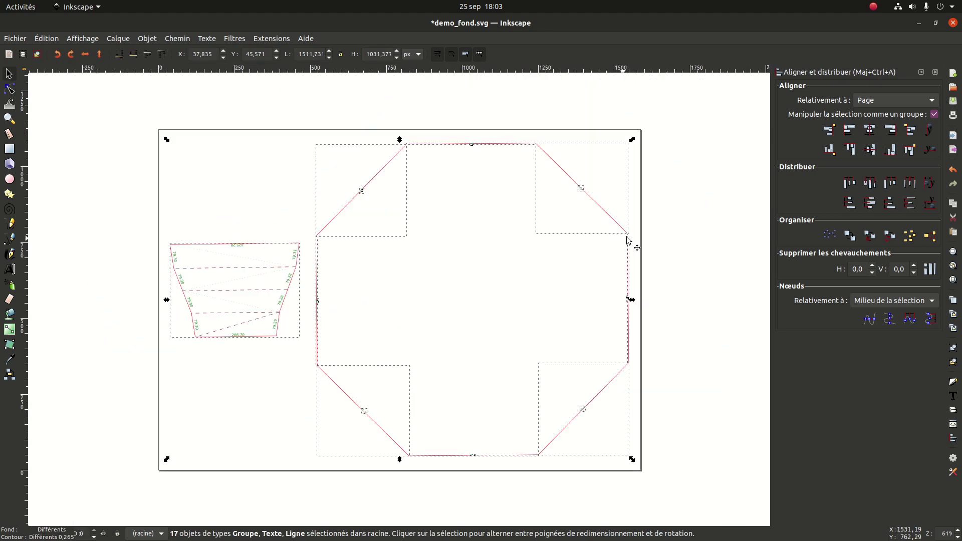
pyautogui.click(294, 355)
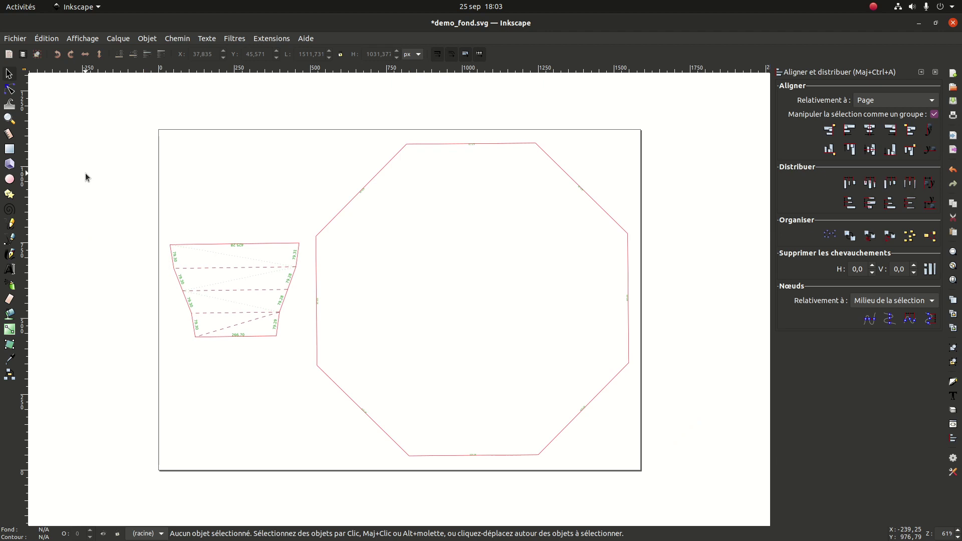
# Rotate the segment 90° clockwise and place its wide edge beside the octagon's left edge, at about X 191 px, Y 345 px.
pyautogui.moveTo(86, 174); pyautogui.dragTo(309, 380)
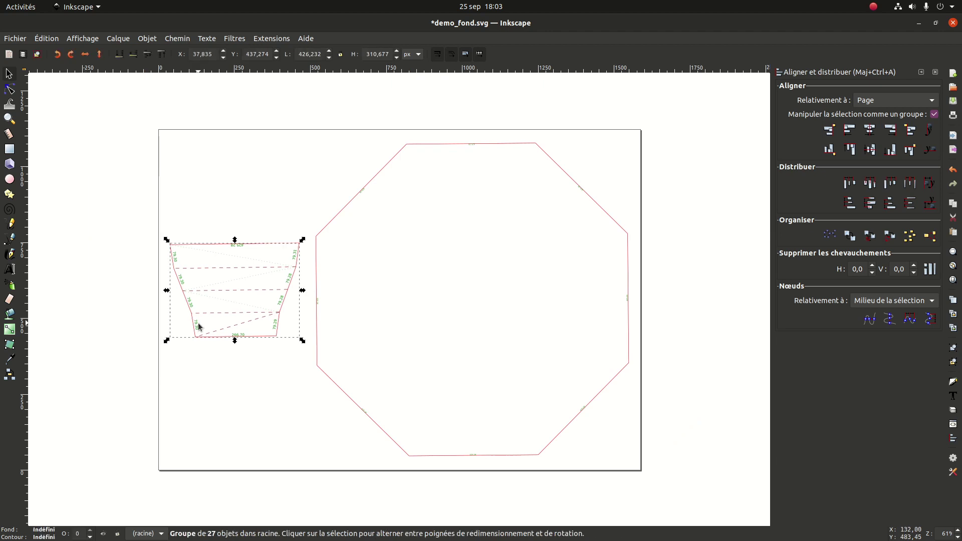
pyautogui.click(71, 55)
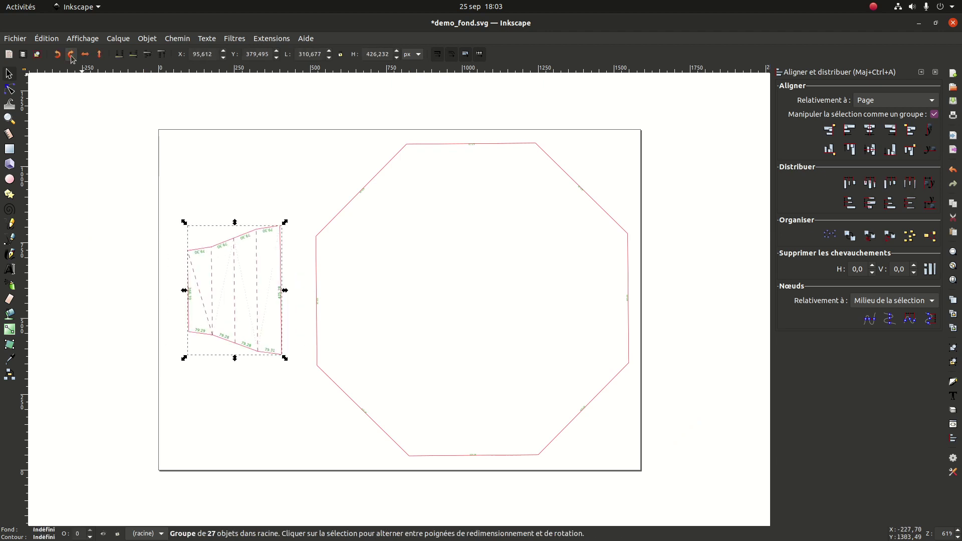
pyautogui.click(311, 307)
pyautogui.moveTo(281, 280); pyautogui.dragTo(309, 294)
pyautogui.click(388, 275)
# Examine the length labels on the facing edges of the segment and the octagon, selecting each label individually.
pyautogui.press('+')
pyautogui.press('+')
pyautogui.press('+')
pyautogui.press('+')
pyautogui.moveTo(362, 287)
pyautogui.mouseDown(button='middle')
pyautogui.moveTo(582, 391)
pyautogui.moveTo(620, 425)
pyautogui.mouseUp(button='middle')
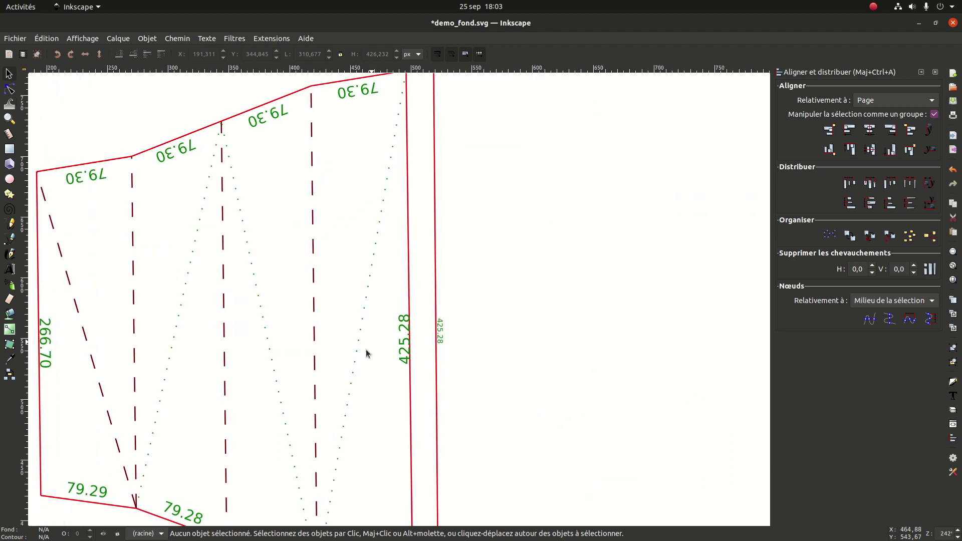
pyautogui.click(403, 340)
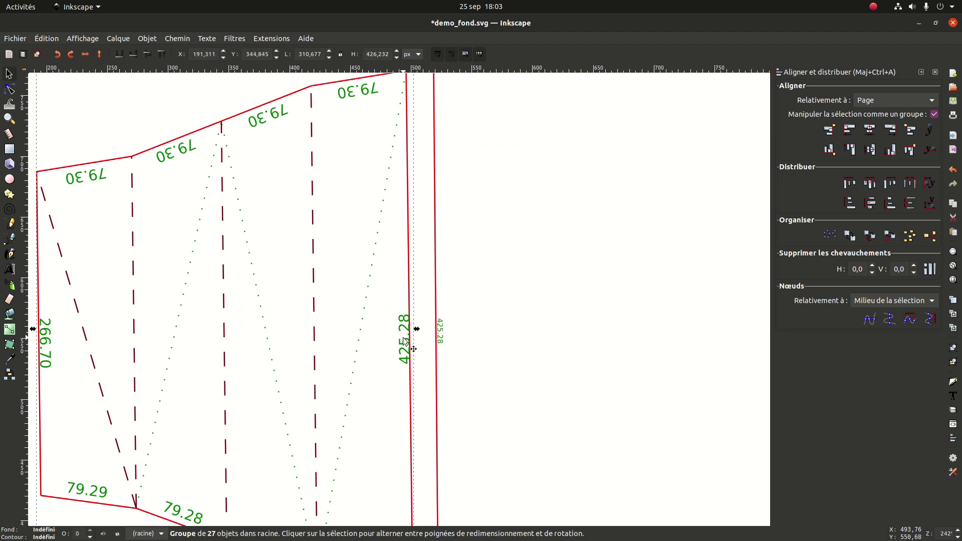
pyautogui.keyDown('ctrl'); pyautogui.click(404, 326); pyautogui.keyUp('ctrl')
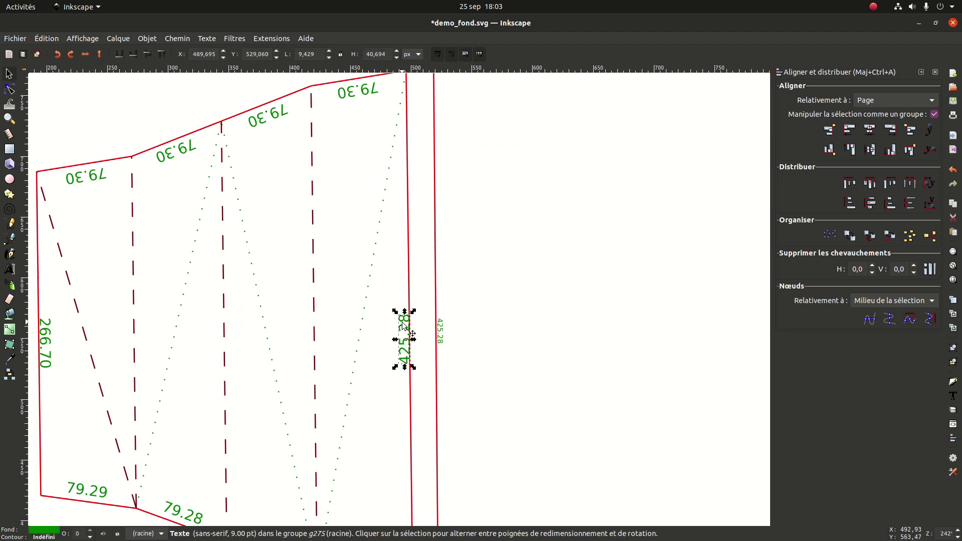
pyautogui.keyDown('ctrl'); pyautogui.click(442, 328); pyautogui.keyUp('ctrl')
pyautogui.keyDown('ctrl'); pyautogui.click(442, 330); pyautogui.keyUp('ctrl')
pyautogui.click(462, 326)
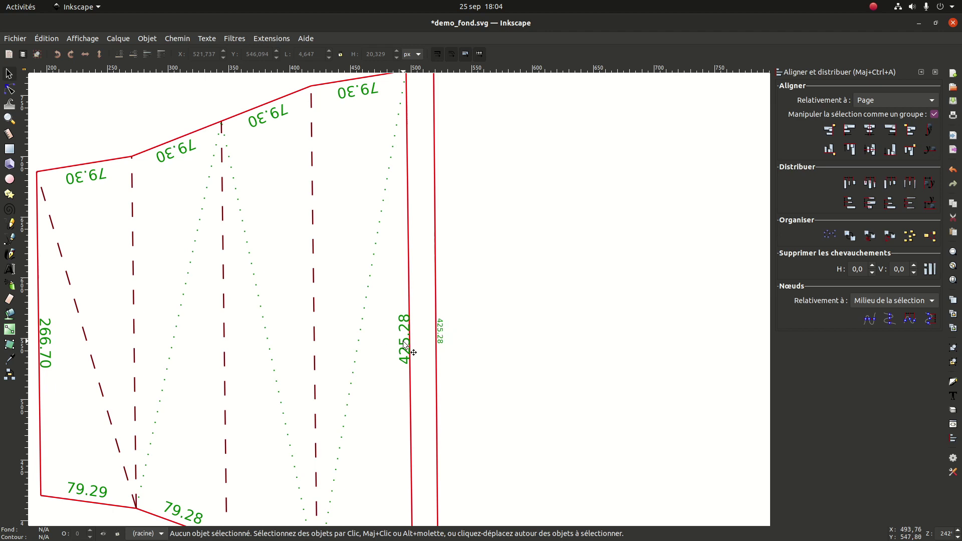
# Inspect the octagon's upper-left side and the overall placement of the segment beside the octagon.
pyautogui.keyDown('ctrl'); pyautogui.scroll(-2, 434, 357); pyautogui.keyUp('ctrl')
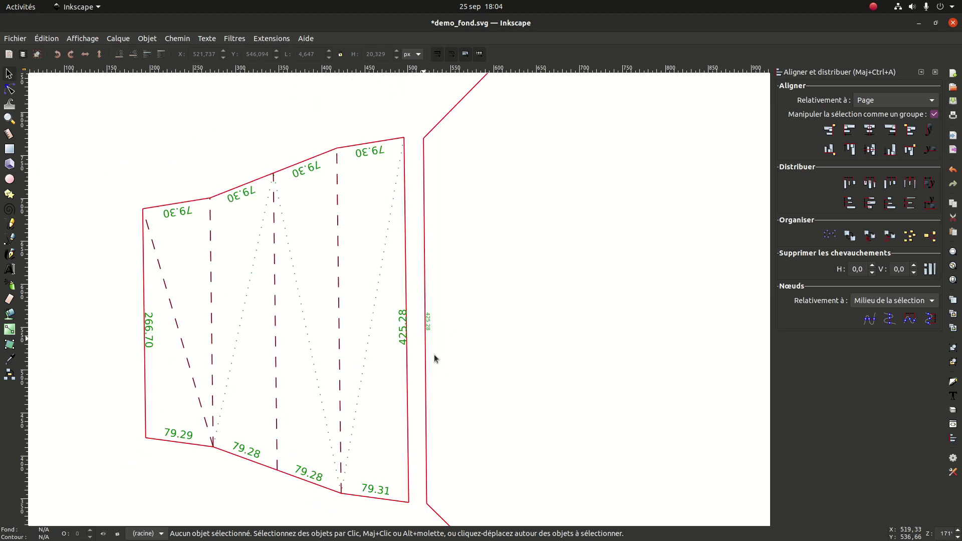
pyautogui.moveTo(646, 217); pyautogui.dragTo(507, 372, button='middle')
pyautogui.keyDown('ctrl'); pyautogui.scroll(2, 420, 315); pyautogui.keyUp('ctrl')
pyautogui.moveTo(421, 316); pyautogui.dragTo(319, 510, button='middle')
pyautogui.keyDown('ctrl'); pyautogui.scroll(1, 218, 436); pyautogui.keyUp('ctrl')
pyautogui.click(220, 439)
pyautogui.moveTo(686, 263); pyautogui.dragTo(484, 188, button='middle')
pyautogui.press('4')
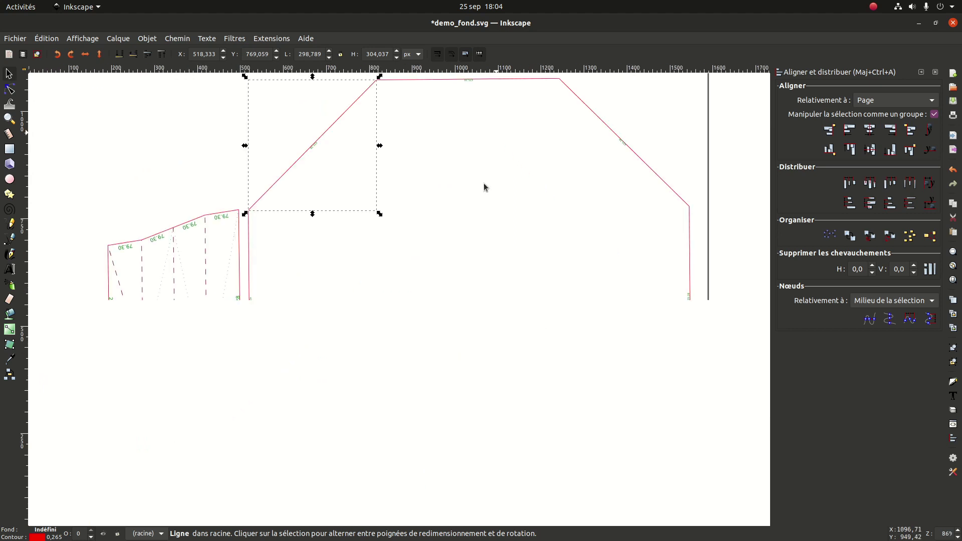
pyautogui.moveTo(514, 271); pyautogui.dragTo(512, 271, button='middle')
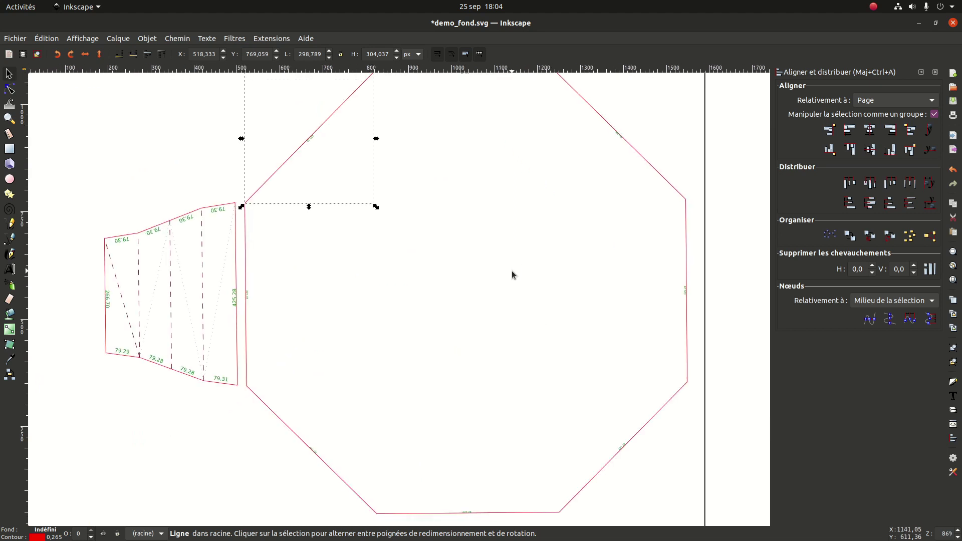
pyautogui.press('Escape')
# Centre the rotated segment and the octagon as one group horizontally on the page.
pyautogui.press('5')
pyautogui.moveTo(168, 144); pyautogui.dragTo(645, 492)
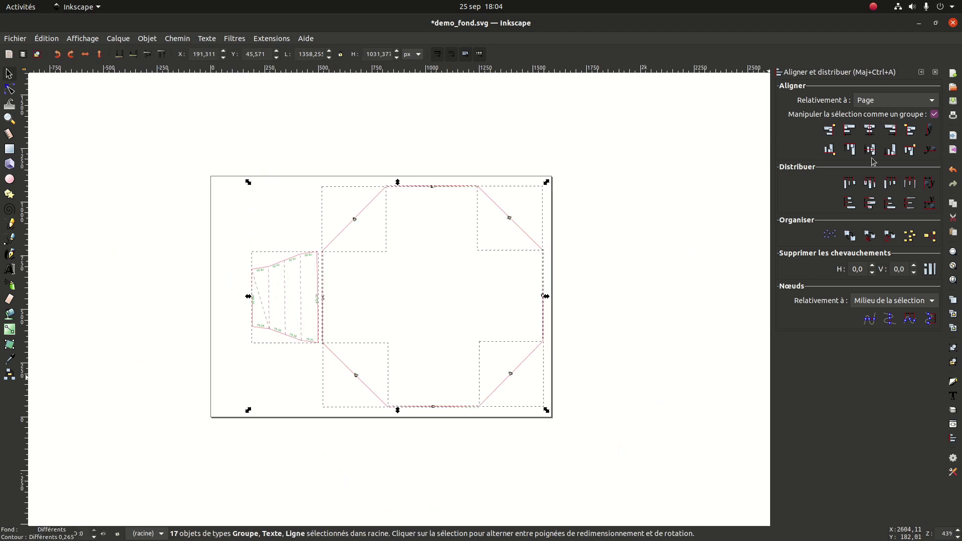
pyautogui.click(870, 131)
pyautogui.click(438, 421)
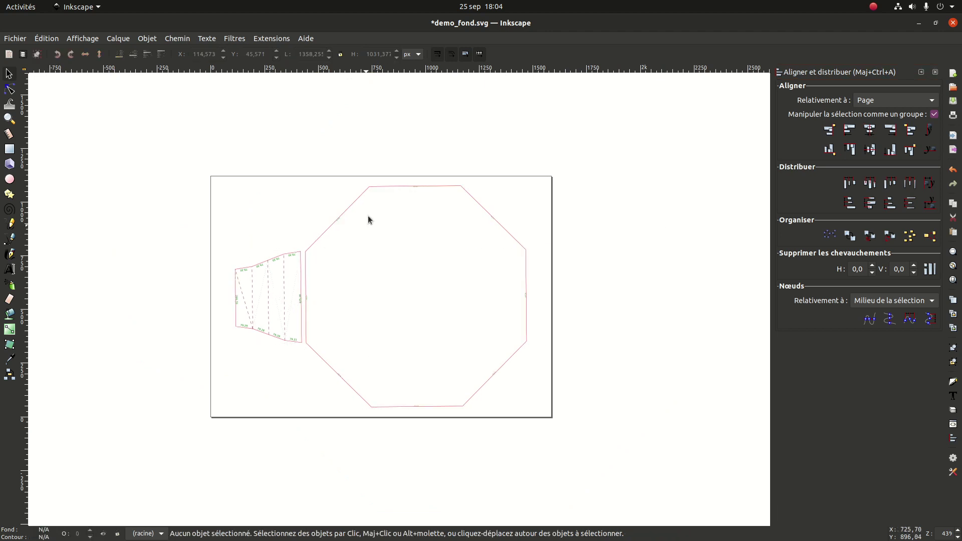
# Select the octagon's lines and labels, followed by the segment together with the octagon's adjoining left edge.
pyautogui.click(379, 187)
pyautogui.moveTo(625, 121); pyautogui.dragTo(303, 521)
pyautogui.scroll(5, 504, 279)
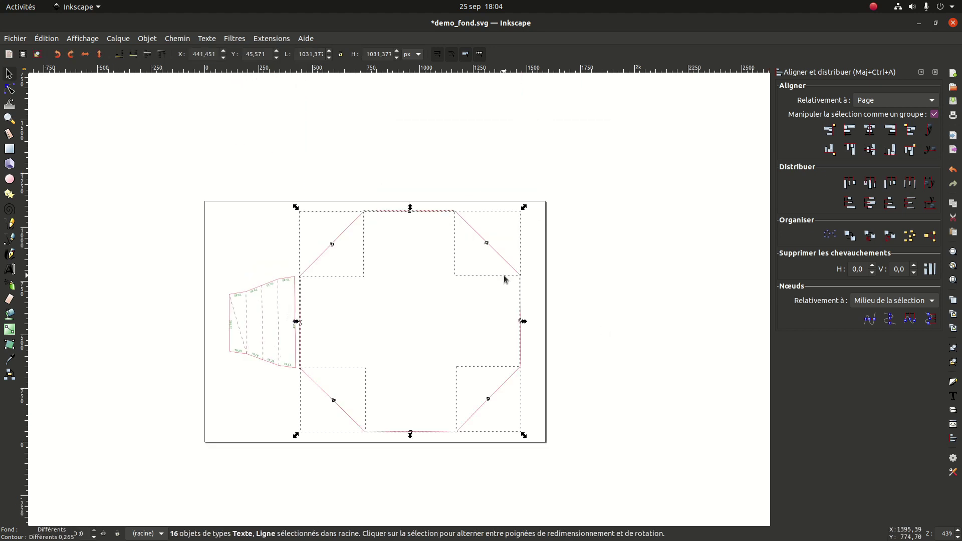
pyautogui.moveTo(189, 239); pyautogui.dragTo(292, 431)
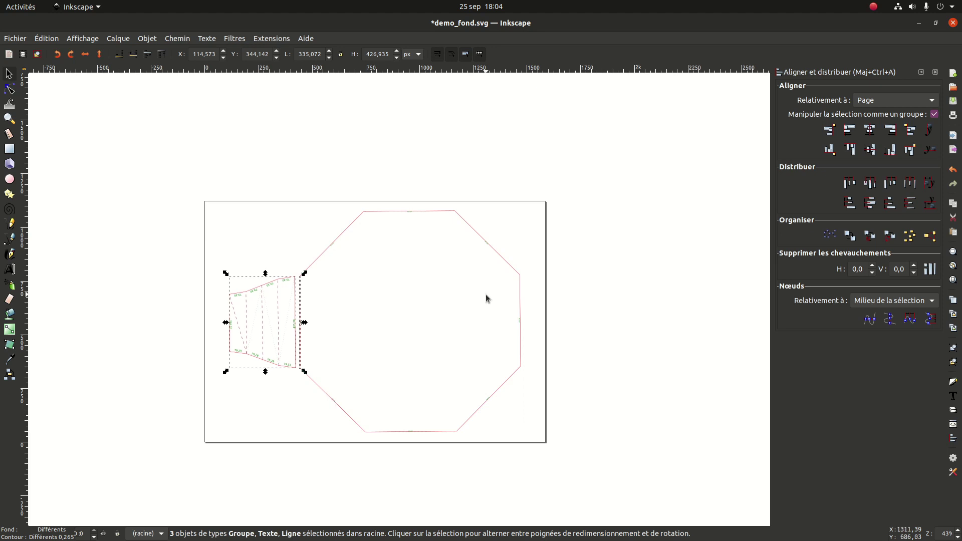
# Save the combined drawing as demo_gabarit.svg in the miroir1 folder and close Inkscape.
pyautogui.click(15, 39)
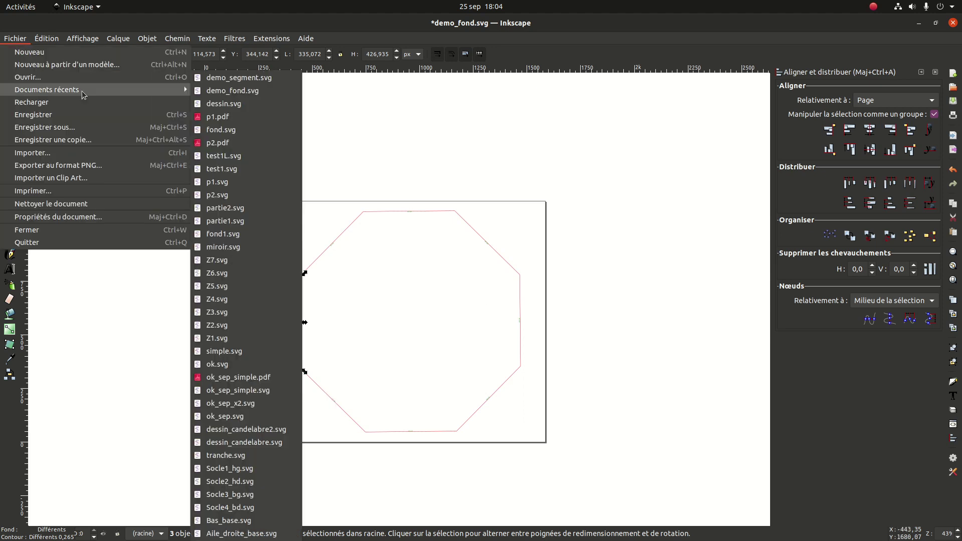
pyautogui.click(68, 126)
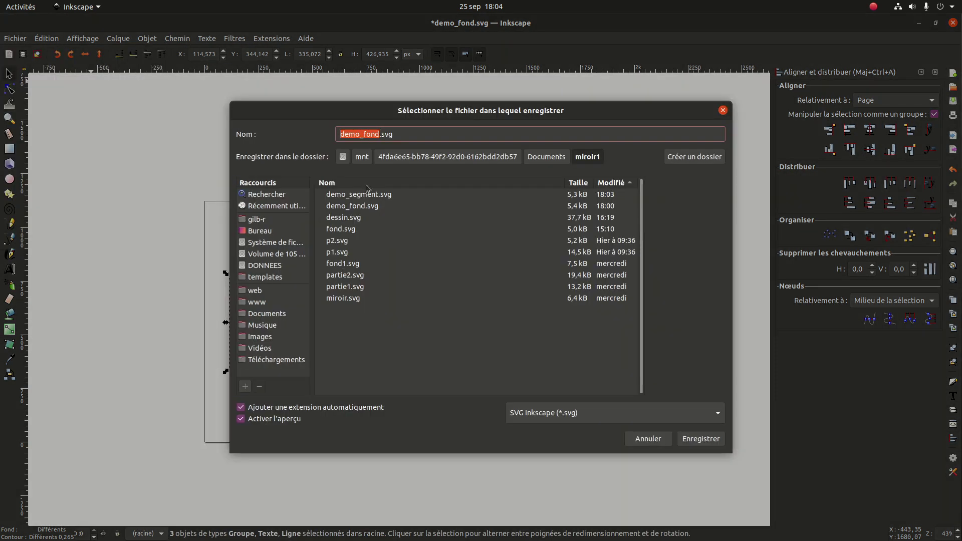
pyautogui.doubleClick(369, 133)
pyautogui.write('gabarit')
pyautogui.click(711, 441)
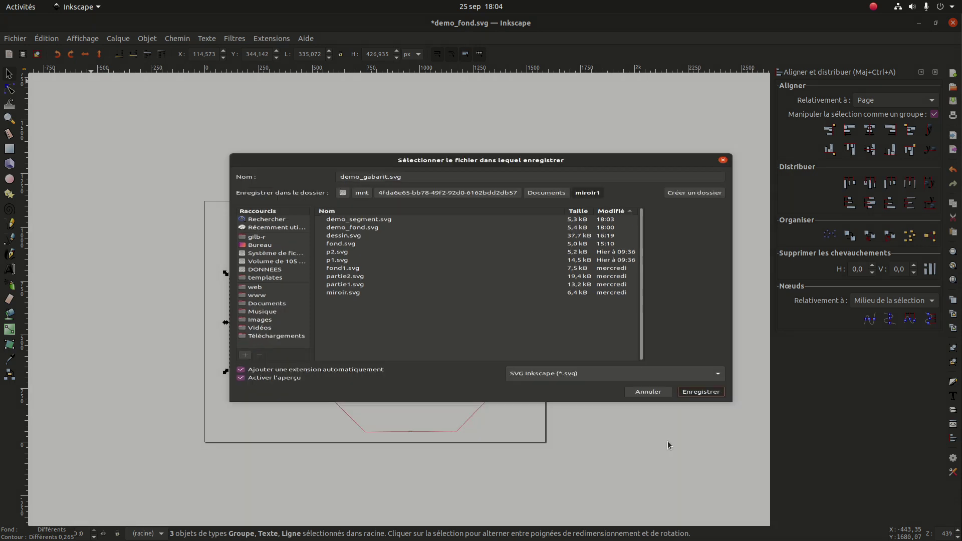
pyautogui.click(647, 323)
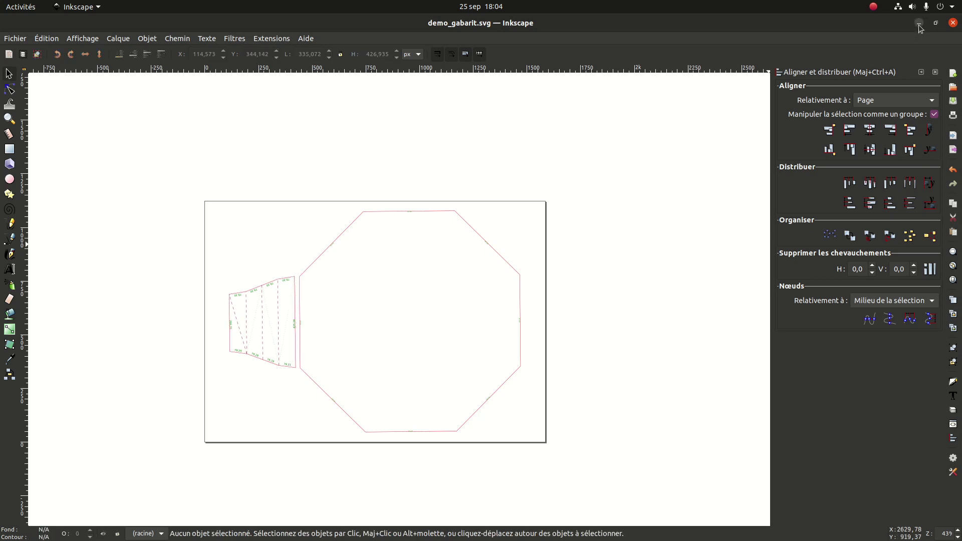
pyautogui.click(953, 24)
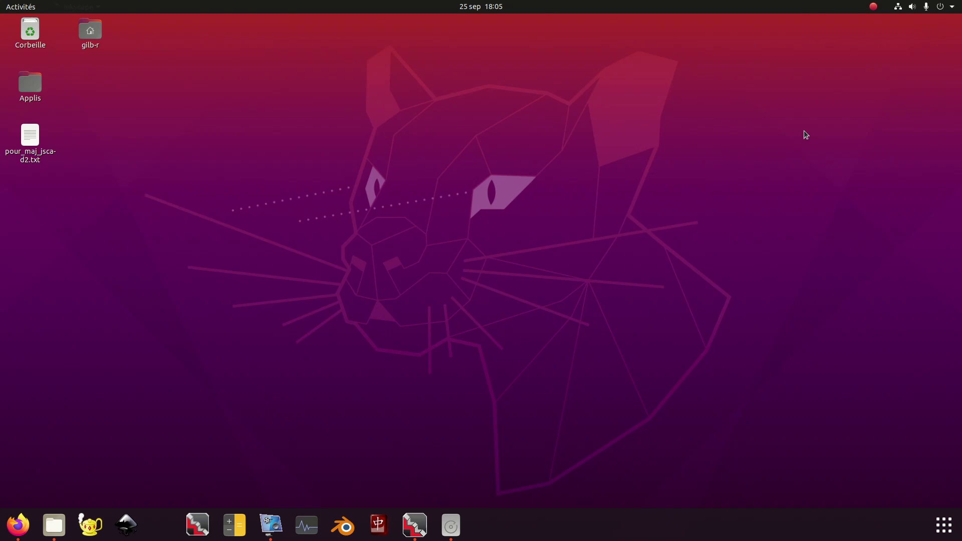
# Switch to Wings3D and view the octagonal frame model with its selected segment from above.
pyautogui.click(414, 526)
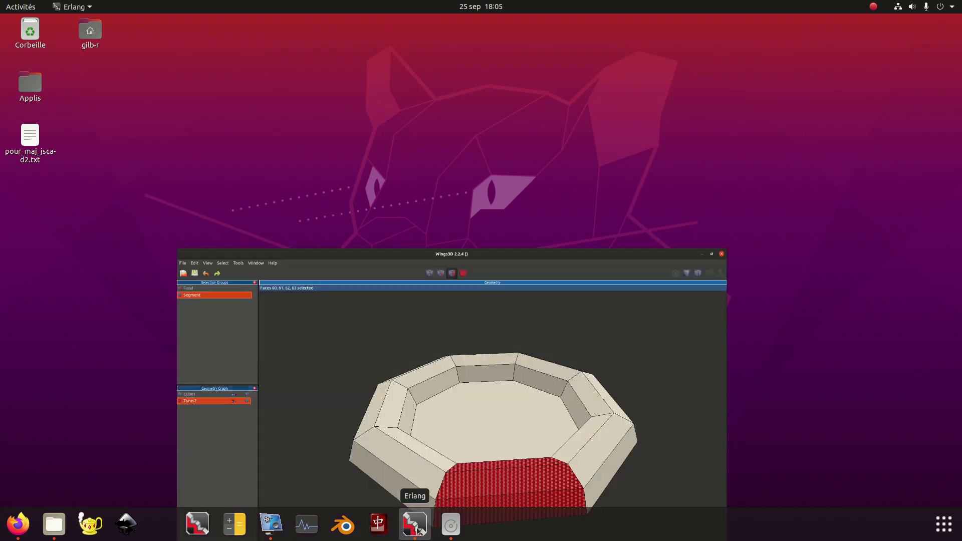
pyautogui.middleClick(862, 330)
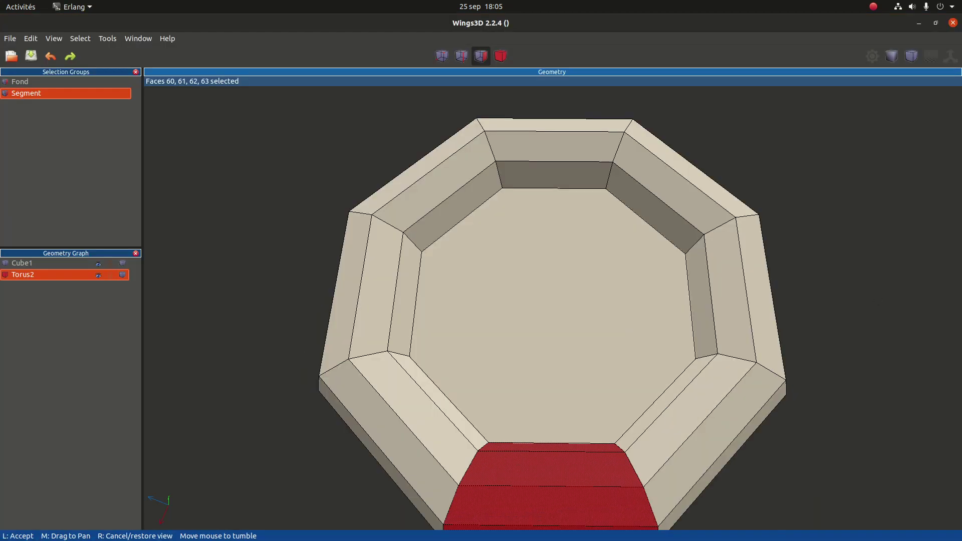
pyautogui.click(861, 328)
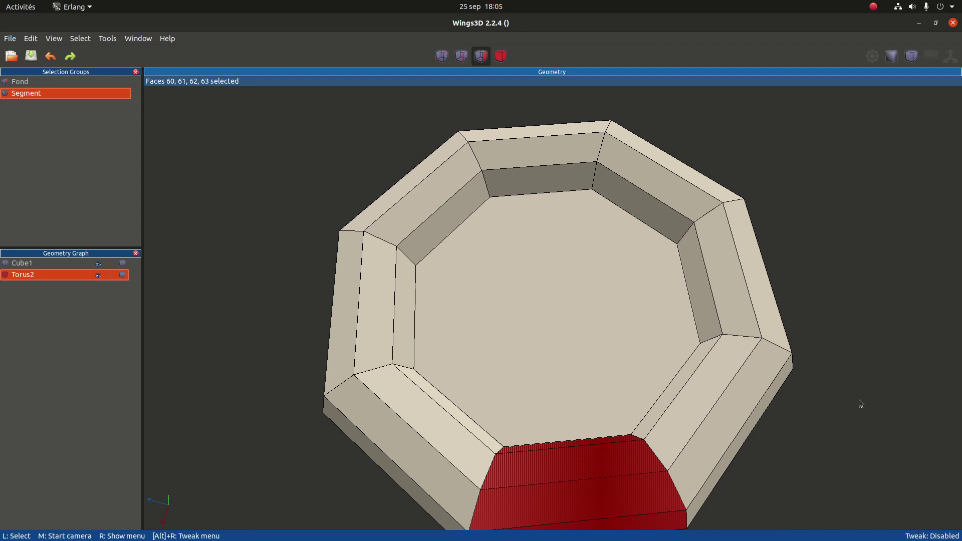
# Clear the face selection and select the three innermost parallel edges on each of two adjacent frame segments.
pyautogui.press('space')
pyautogui.middleClick(830, 429)
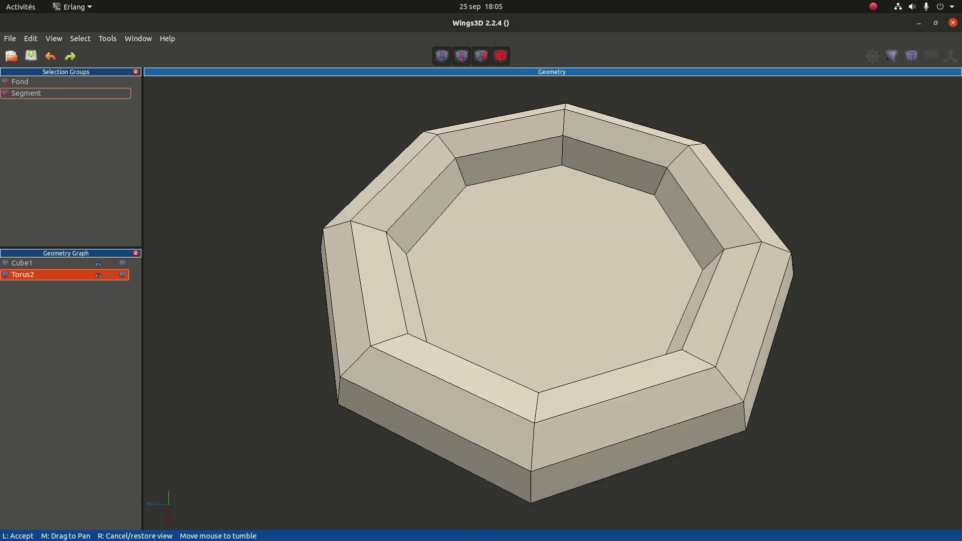
pyautogui.click(611, 410)
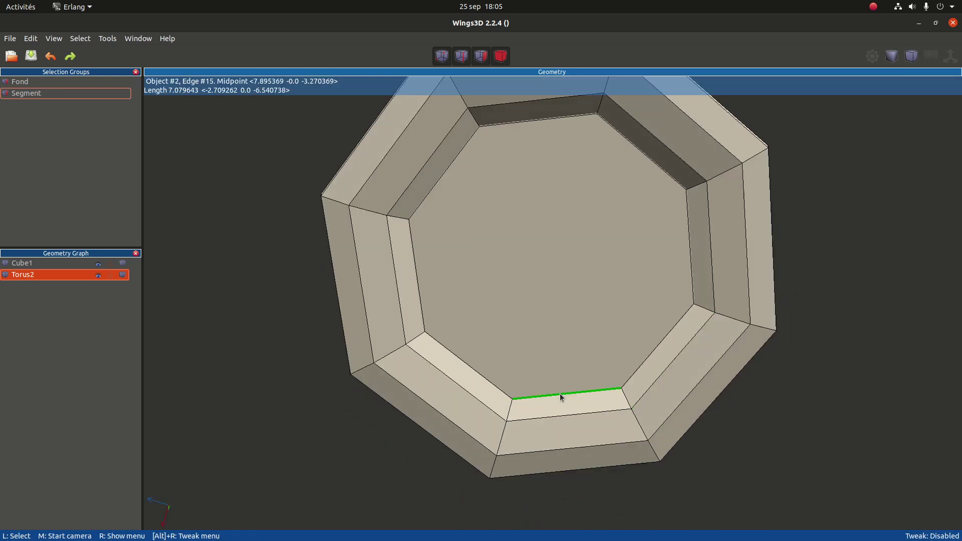
pyautogui.click(559, 395)
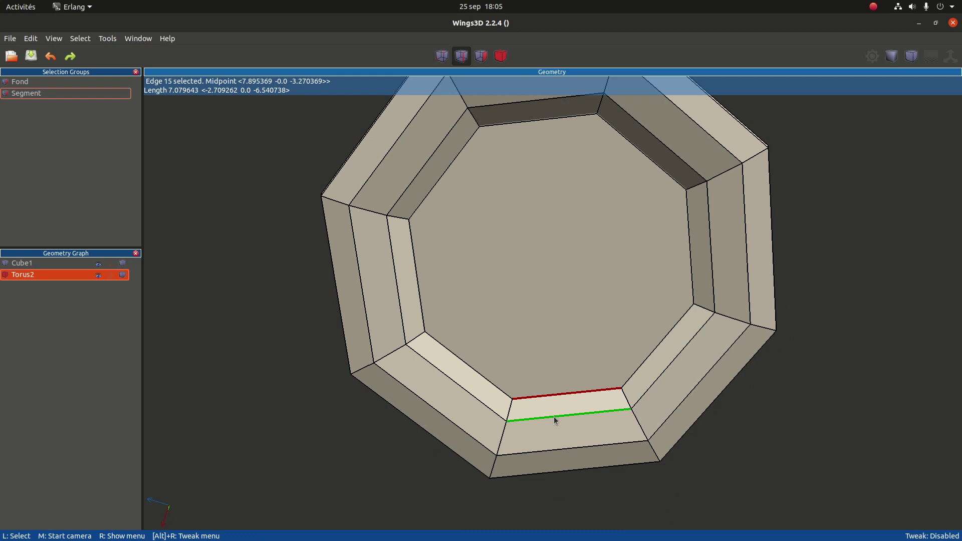
pyautogui.click(554, 417)
pyautogui.click(549, 443)
pyautogui.click(473, 381)
pyautogui.click(464, 389)
pyautogui.click(437, 410)
# Add the outer ridge and base edges of both segments to the selection and cut all selected edges into 4 equal parts.
pyautogui.middleClick(486, 434)
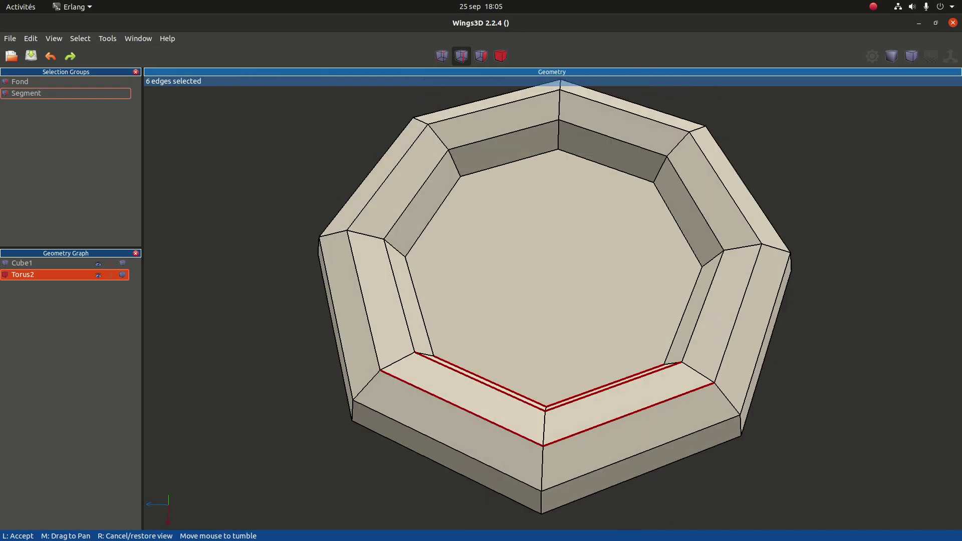
pyautogui.click(465, 423)
pyautogui.click(469, 434)
pyautogui.click(466, 463)
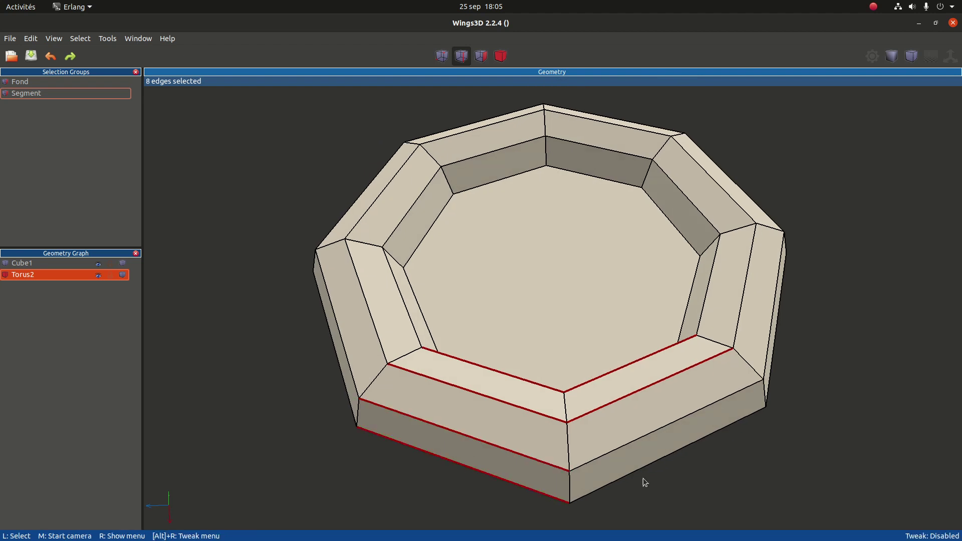
pyautogui.click(640, 468)
pyautogui.click(641, 437)
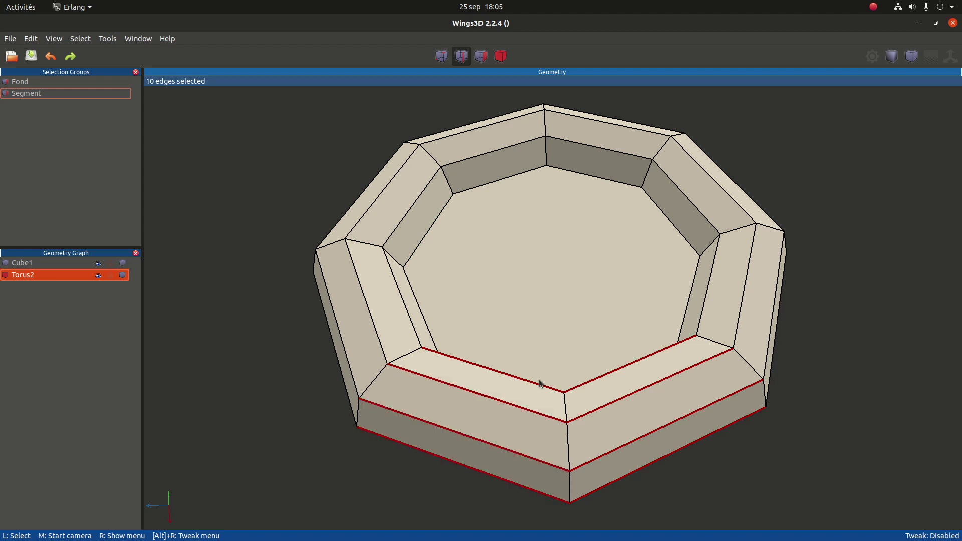
pyautogui.rightClick(581, 320)
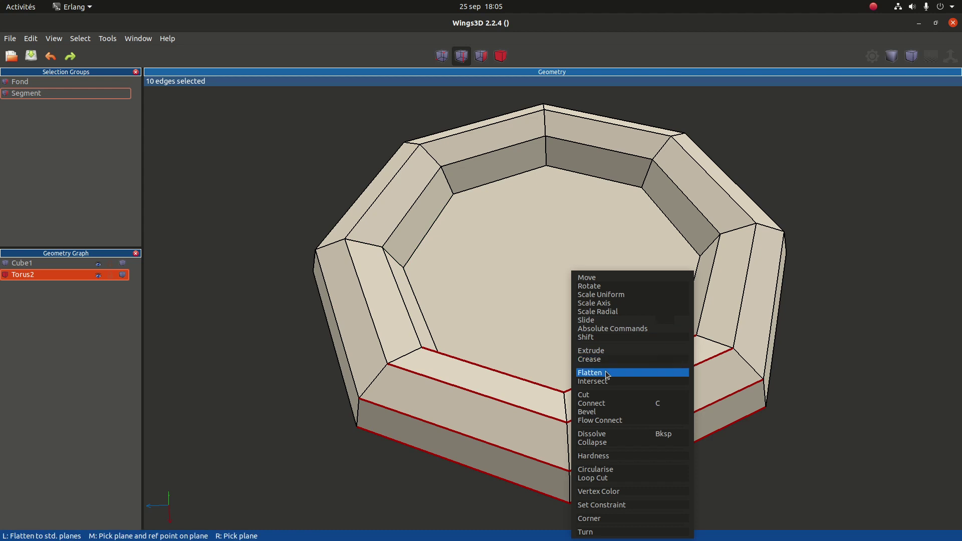
pyautogui.click(604, 398)
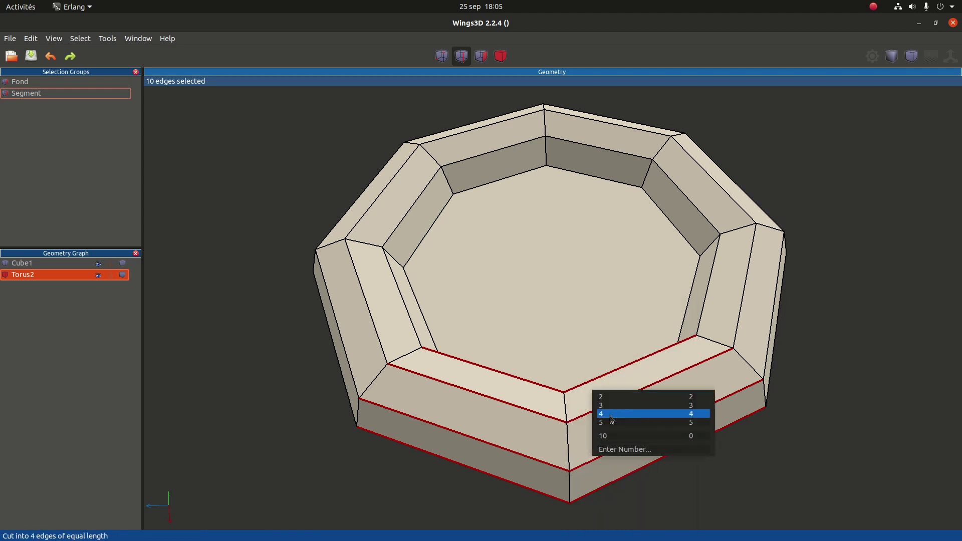
pyautogui.click(612, 419)
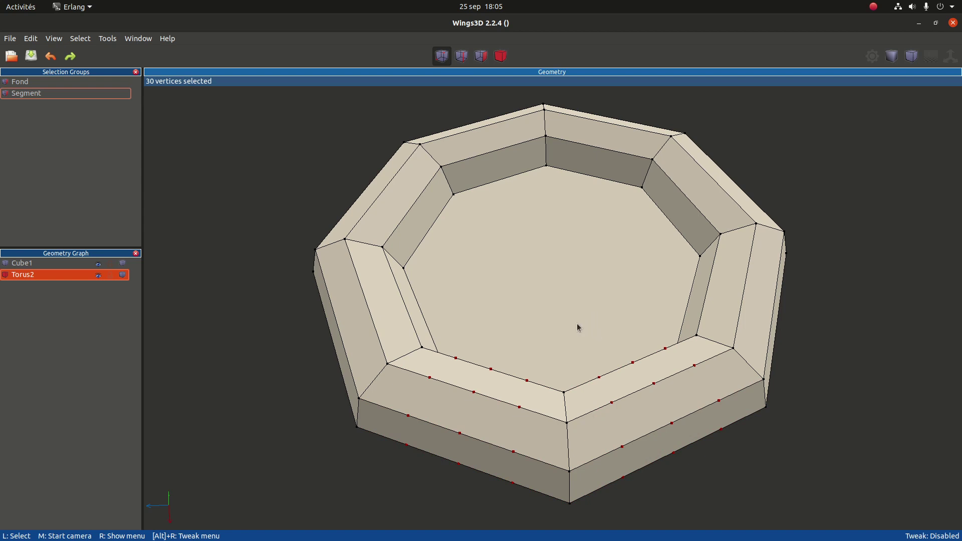
# Connect the shared inner corner vertex to the nearest cut point on the inner ridge and the middle cut point on the next ridge.
pyautogui.middleClick(555, 328)
pyautogui.click(555, 329)
pyautogui.press('space')
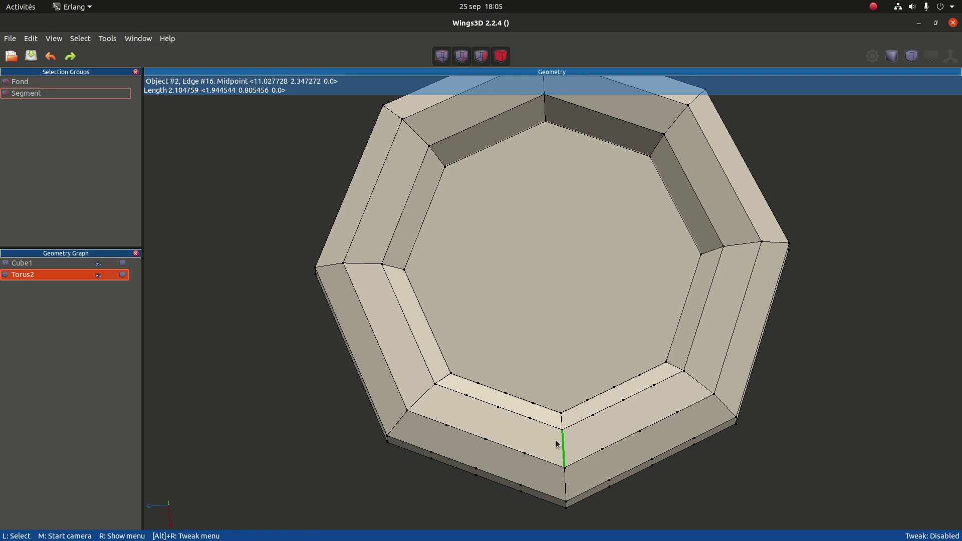
pyautogui.click(562, 415)
pyautogui.click(532, 418)
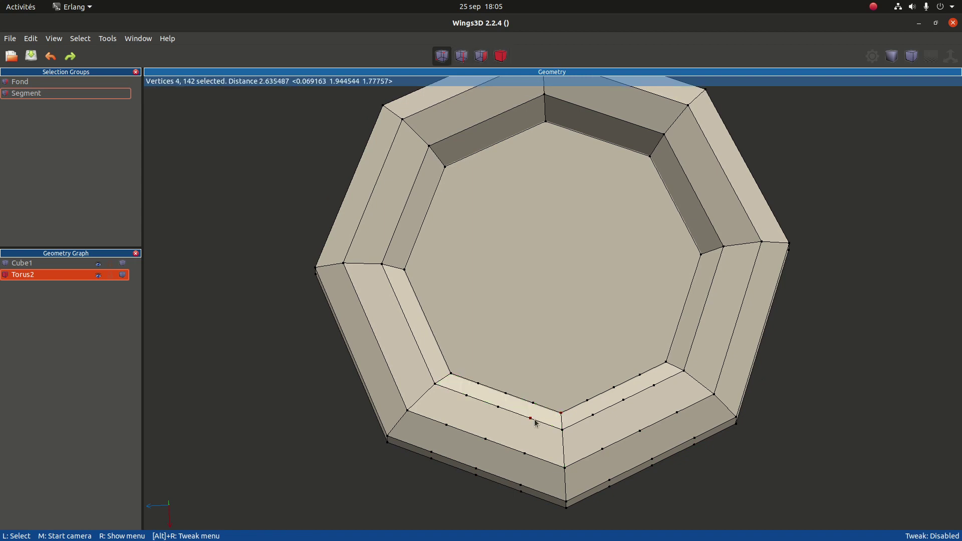
pyautogui.click(484, 443)
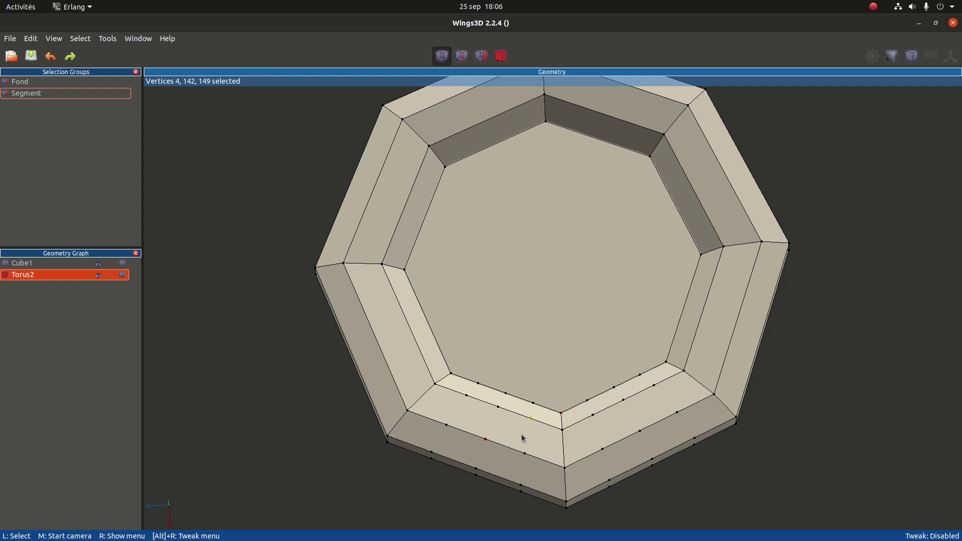
pyautogui.press('c')
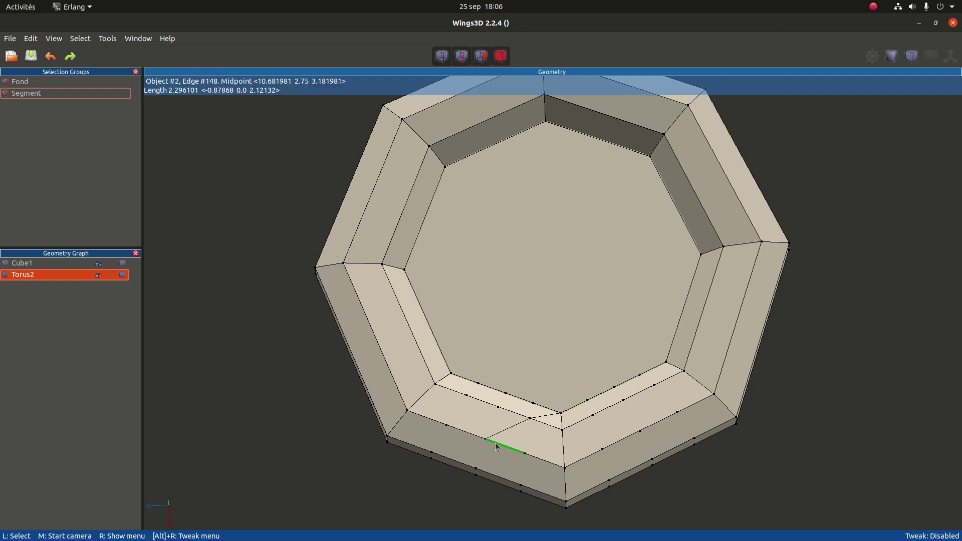
# Continue the cut line from that middle cut point through the outer ridge's nearest cut point to the shared bottom corner.
pyautogui.click(486, 442)
pyautogui.click(521, 485)
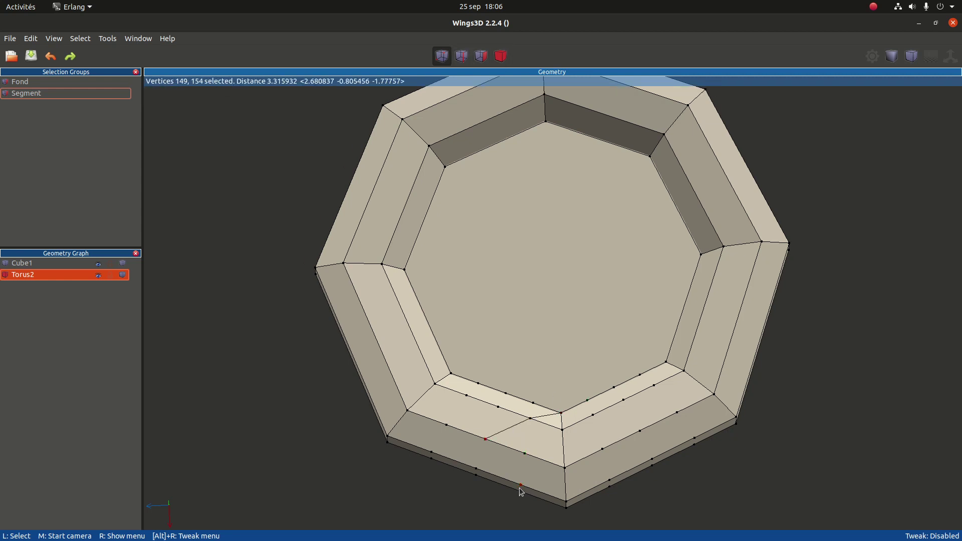
pyautogui.middleClick(522, 489)
pyautogui.click(571, 484)
pyautogui.click(566, 486)
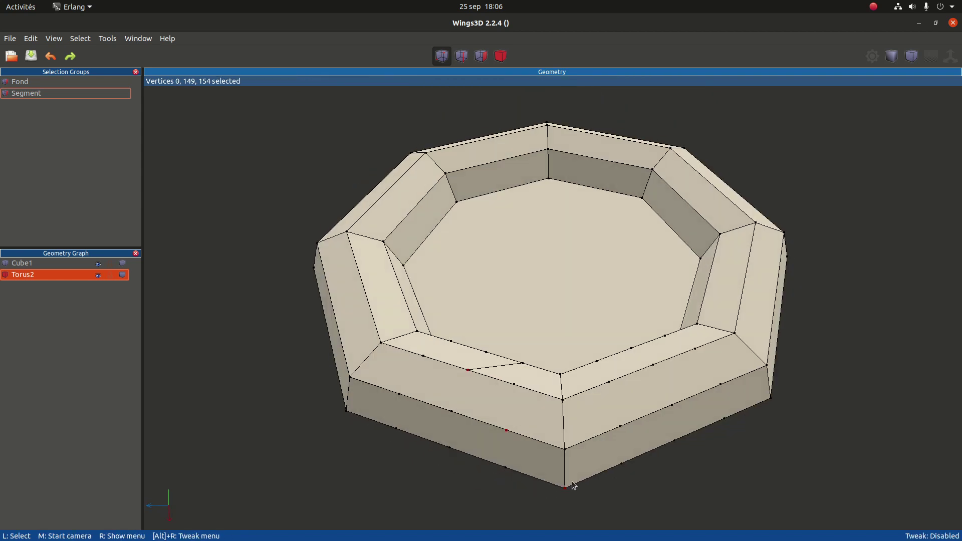
pyautogui.press('space')
# Connect the matching cut points on the adjacent segment from the bottom corner back to the inner corner, closing a symmetrical outline.
pyautogui.click(566, 487)
pyautogui.click(617, 431)
pyautogui.click(649, 375)
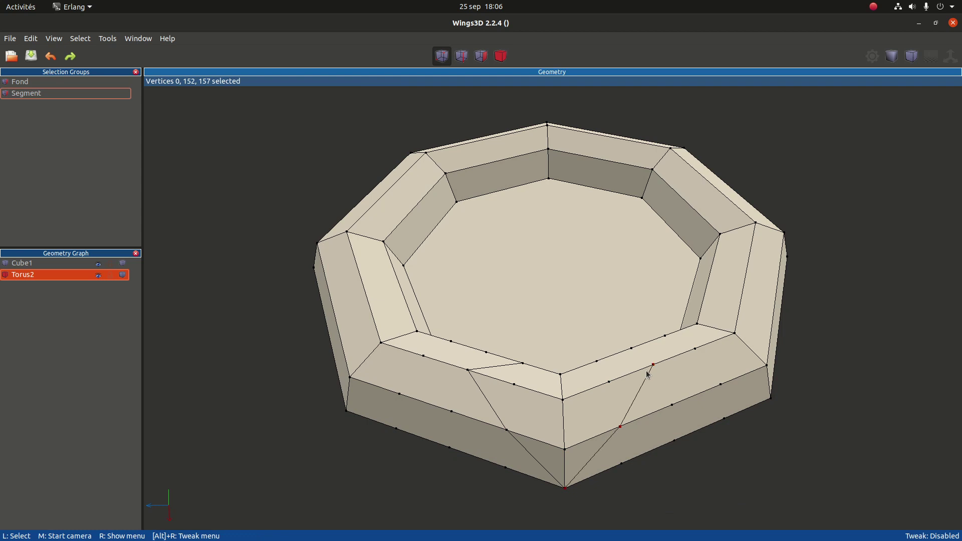
pyautogui.middleClick(648, 380)
pyautogui.click(656, 426)
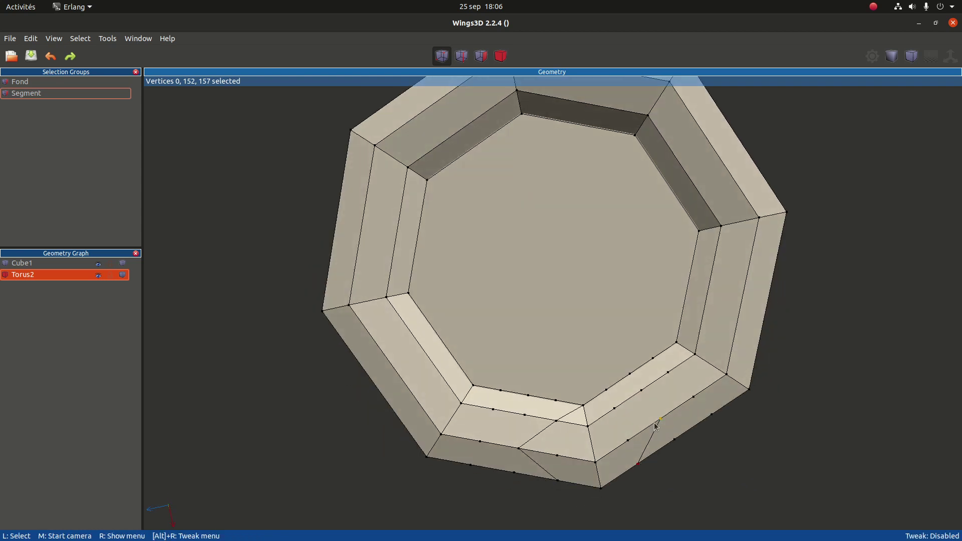
pyautogui.click(658, 420)
pyautogui.click(612, 410)
pyautogui.click(662, 420)
pyautogui.click(588, 404)
pyautogui.press('space')
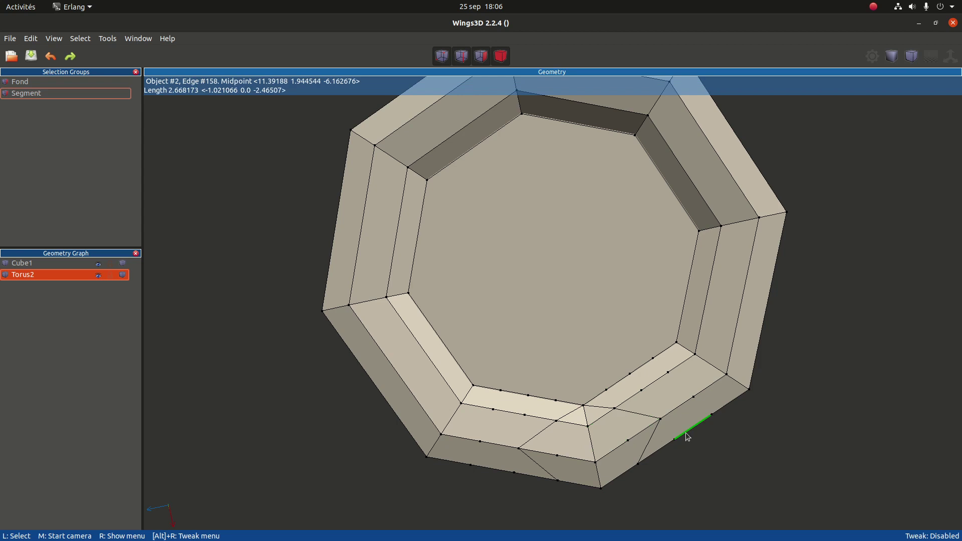
# Select the six outward-facing faces enclosed by the outline around the shared corner.
pyautogui.middleClick(688, 438)
pyautogui.click(562, 395)
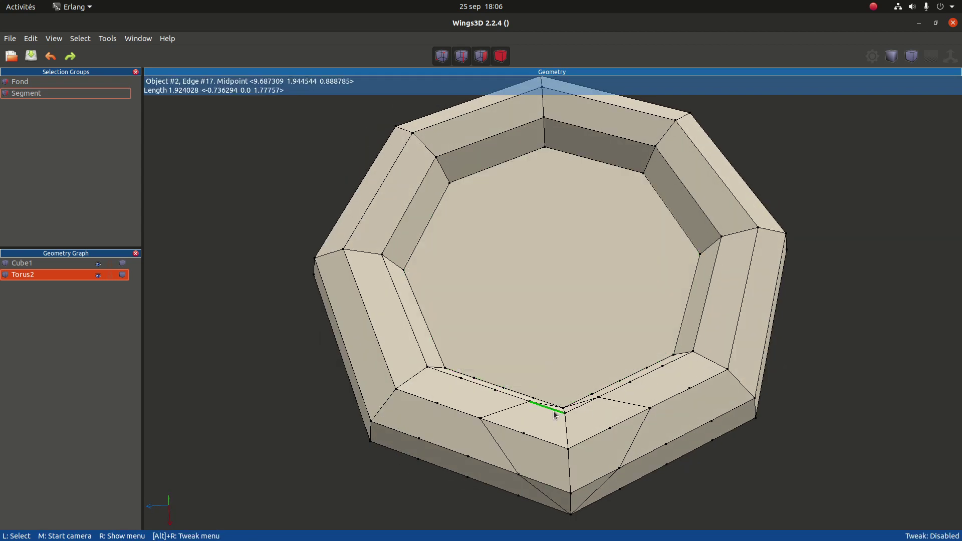
pyautogui.click(549, 425)
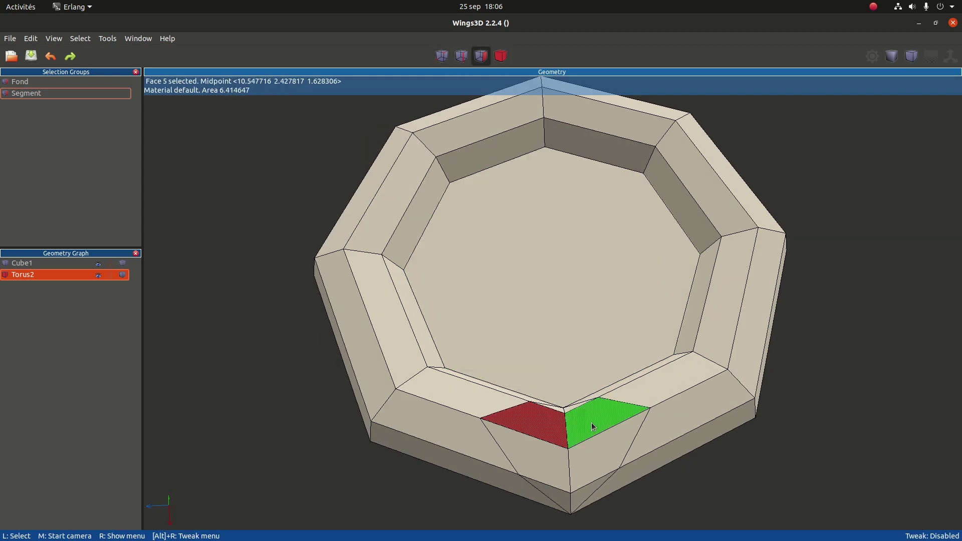
pyautogui.click(592, 422)
pyautogui.click(580, 454)
pyautogui.click(542, 467)
pyautogui.click(551, 499)
pyautogui.click(577, 496)
# Add the two small inner faces to the selection and dissolve the edges between all eight faces to form one corner face.
pyautogui.middleClick(606, 475)
pyautogui.click(574, 441)
pyautogui.click(574, 425)
pyautogui.click(554, 420)
pyautogui.middleClick(598, 435)
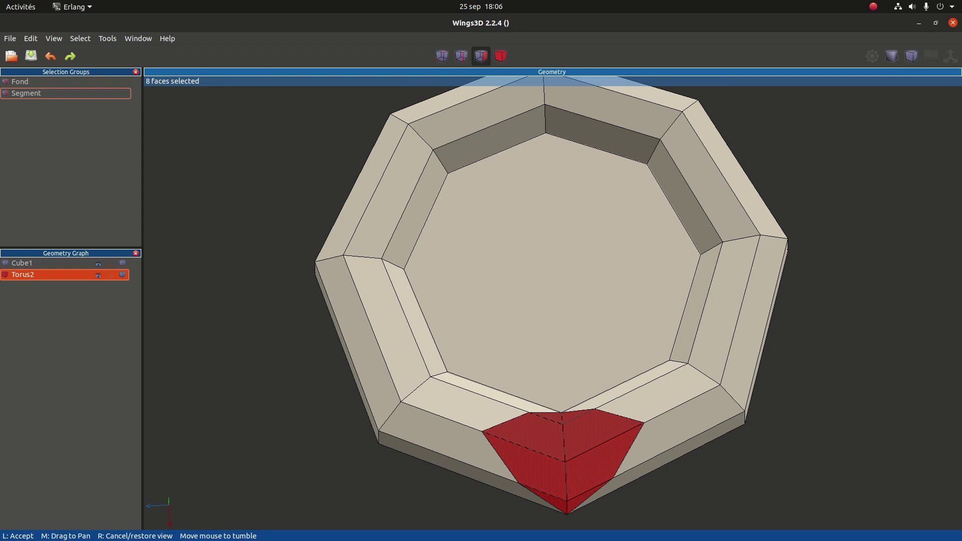
pyautogui.click(599, 442)
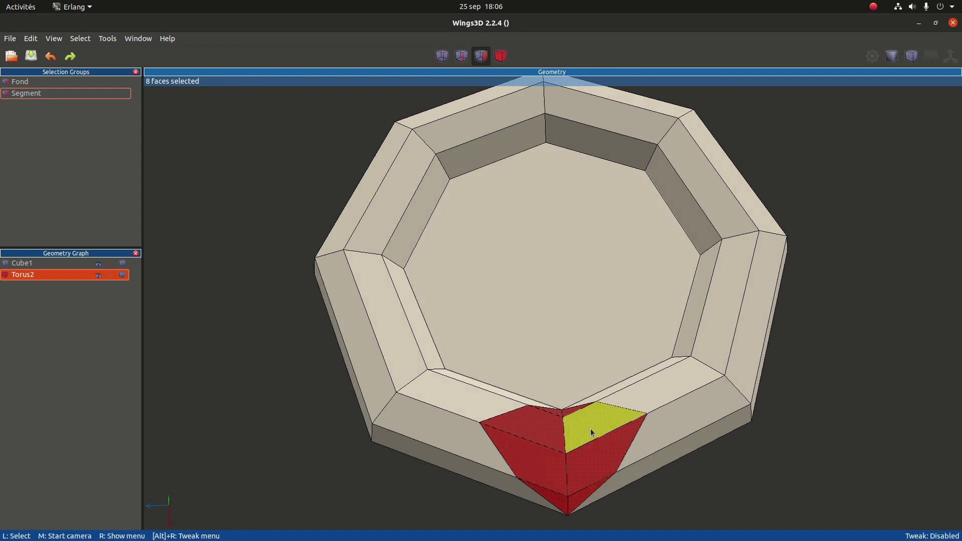
pyautogui.rightClick(590, 429)
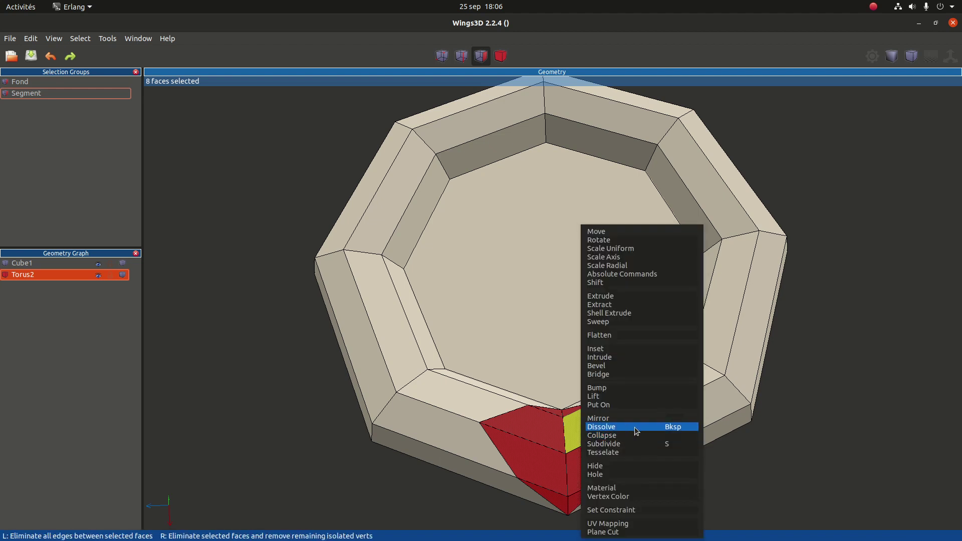
pyautogui.click(636, 427)
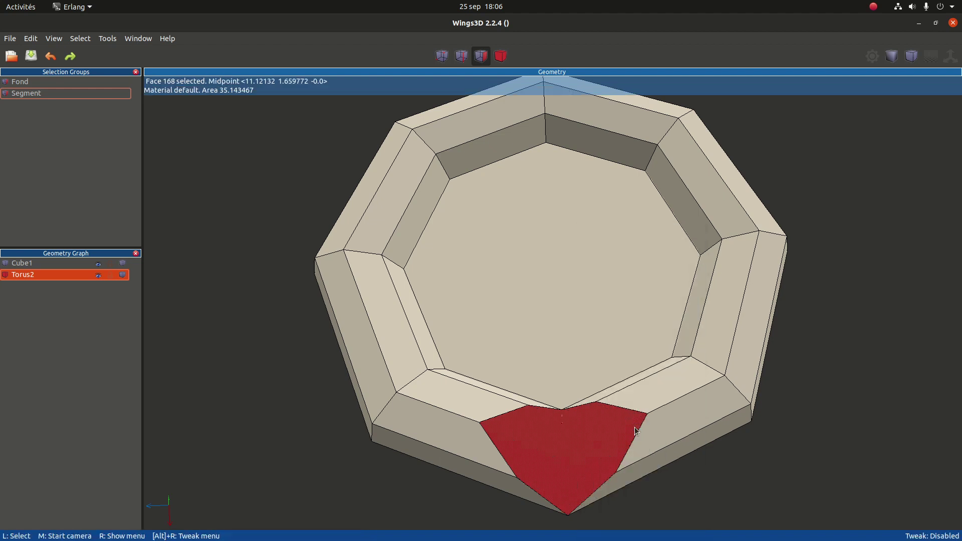
# Clear the selection and connect the merged corner face's two inner-ridge vertices with a crosswise edge.
pyautogui.click(561, 327)
pyautogui.press('space')
pyautogui.press('v')
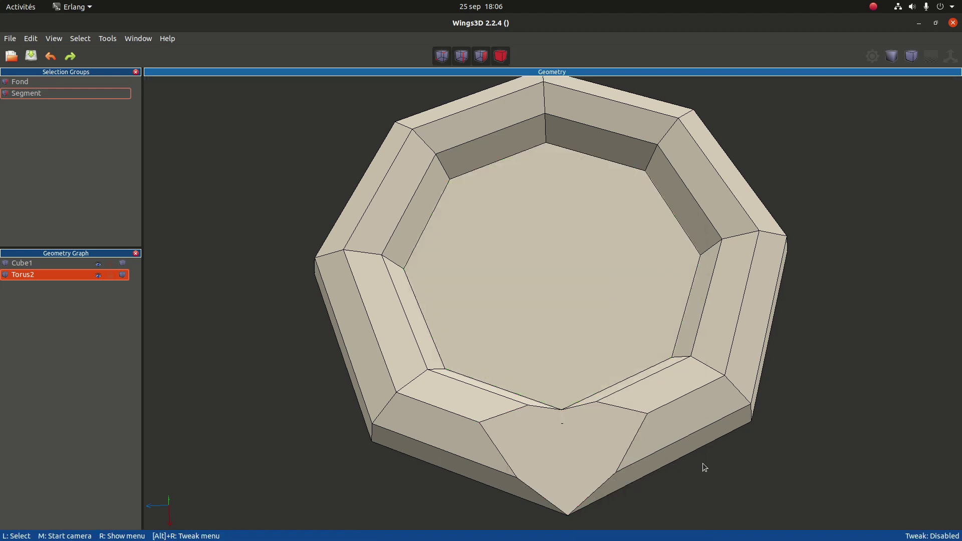
pyautogui.middleClick(552, 416)
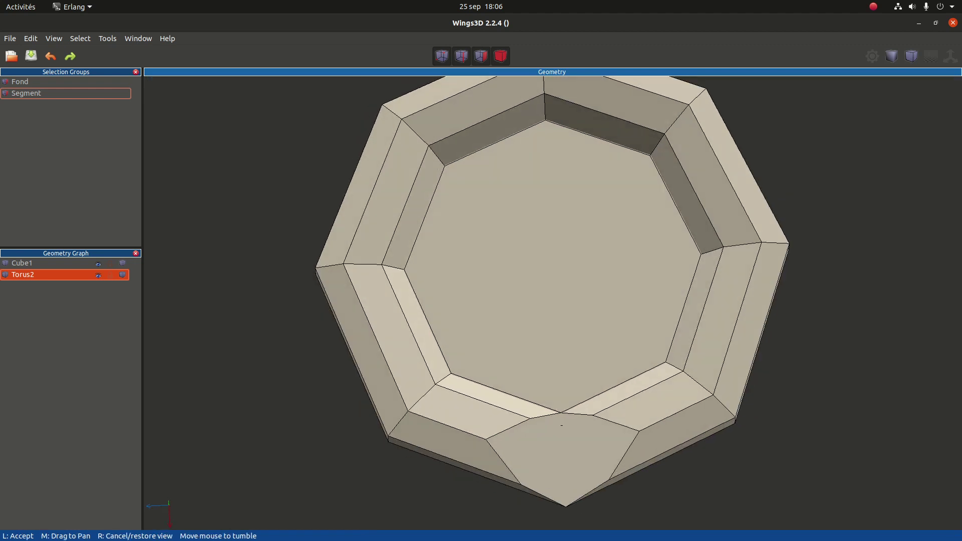
pyautogui.click(495, 410)
pyautogui.click(506, 418)
pyautogui.click(561, 423)
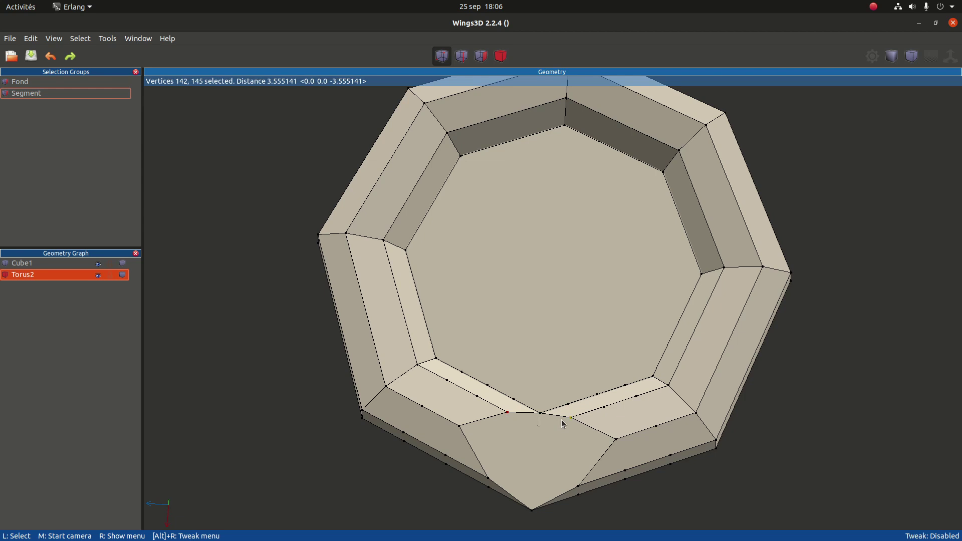
pyautogui.press('c')
# Connect the two widest vertices of the merged corner face with a crosswise edge.
pyautogui.click(471, 426)
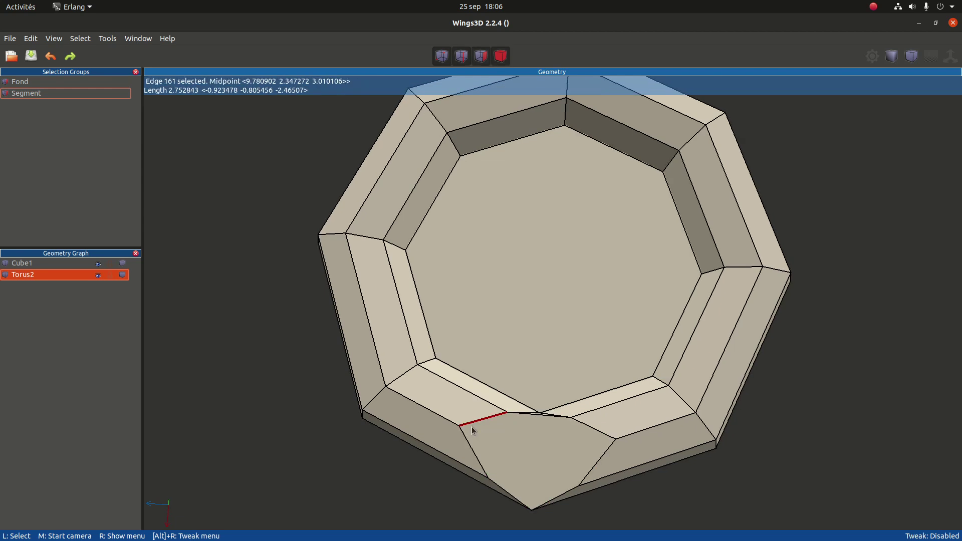
pyautogui.press('v')
pyautogui.click(459, 425)
pyautogui.click(615, 439)
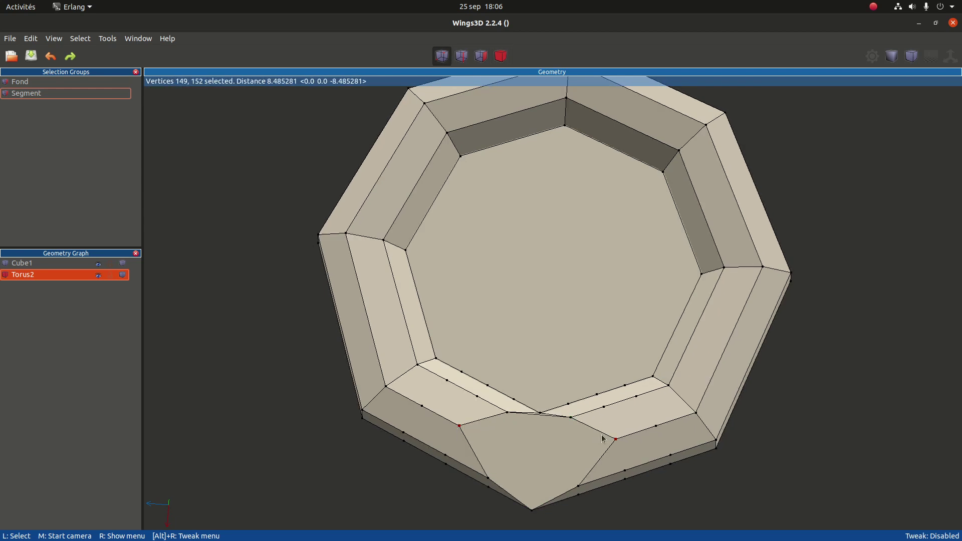
pyautogui.press('c')
# Connect the corner face's two outer-ridge vertices with a crosswise edge above the bottom tip.
pyautogui.press('v')
pyautogui.click(489, 479)
pyautogui.click(579, 486)
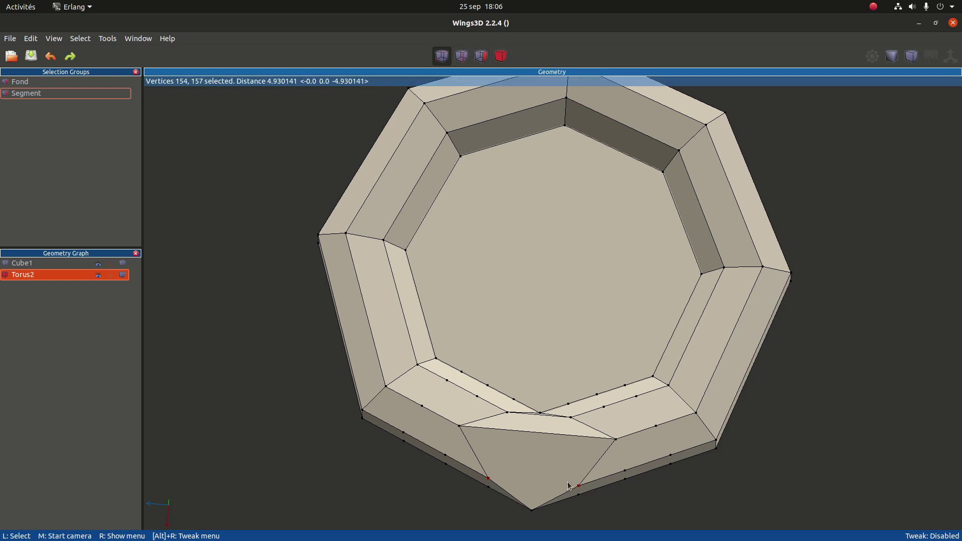
pyautogui.press('c')
pyautogui.middleClick(611, 511)
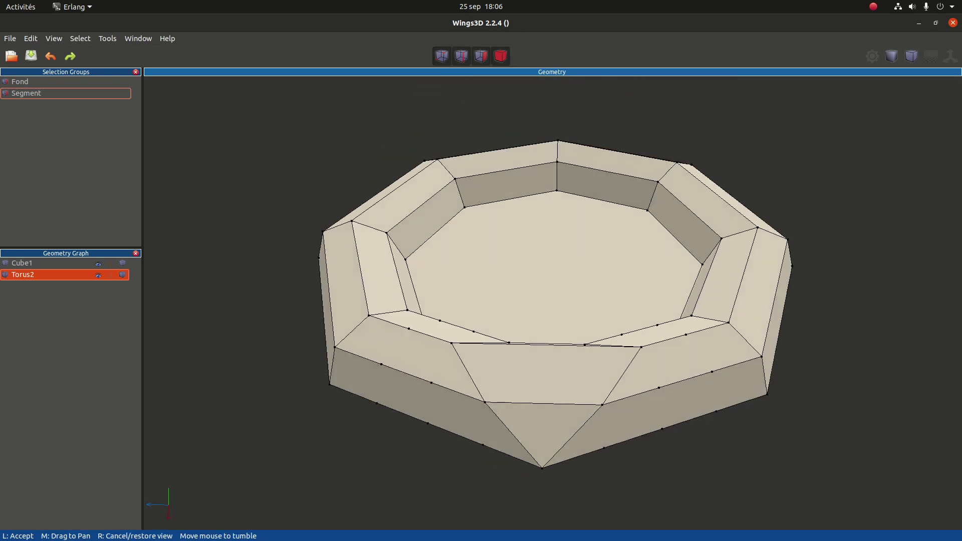
pyautogui.click(528, 469)
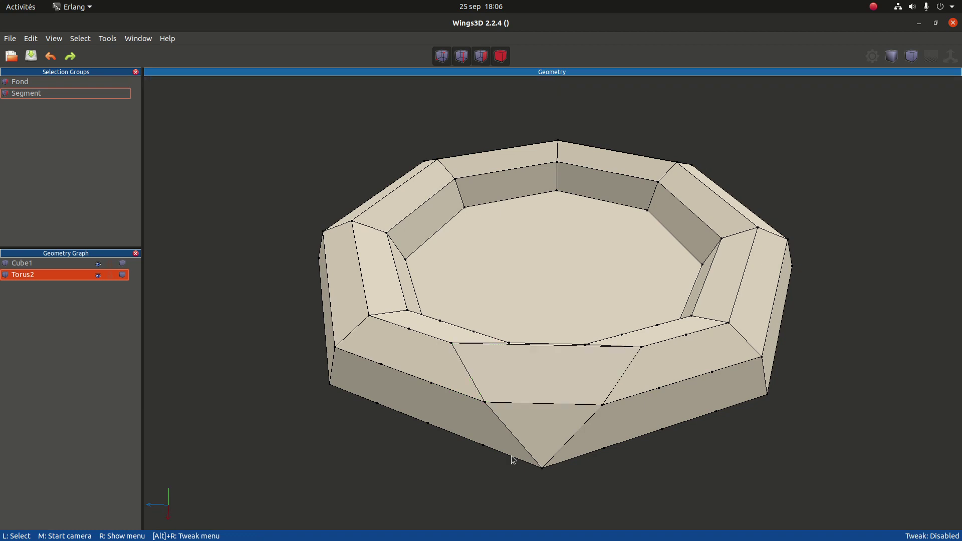
# Connect each outer-ridge vertex of the corner facet to the base-edge cut point directly below it.
pyautogui.middleClick(633, 479)
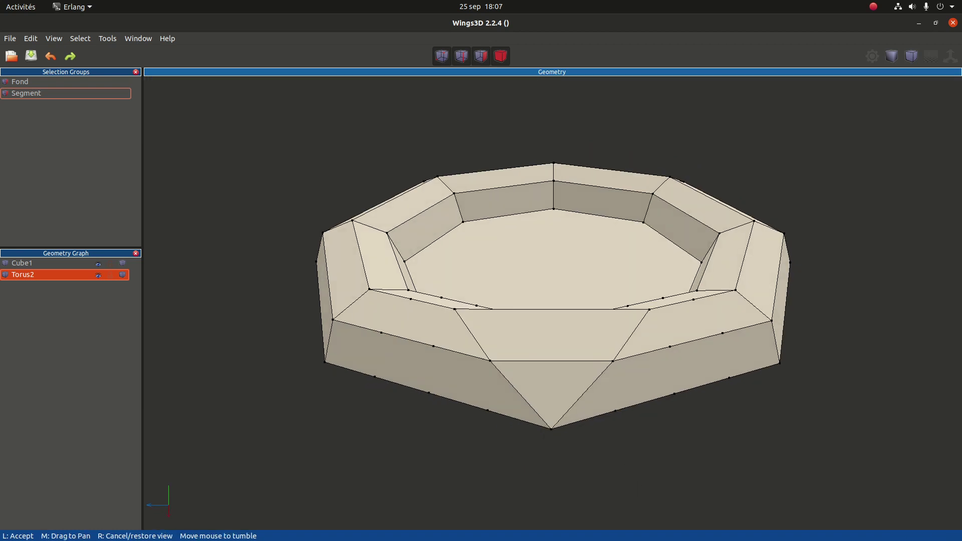
pyautogui.click(613, 379)
pyautogui.click(613, 362)
pyautogui.click(614, 411)
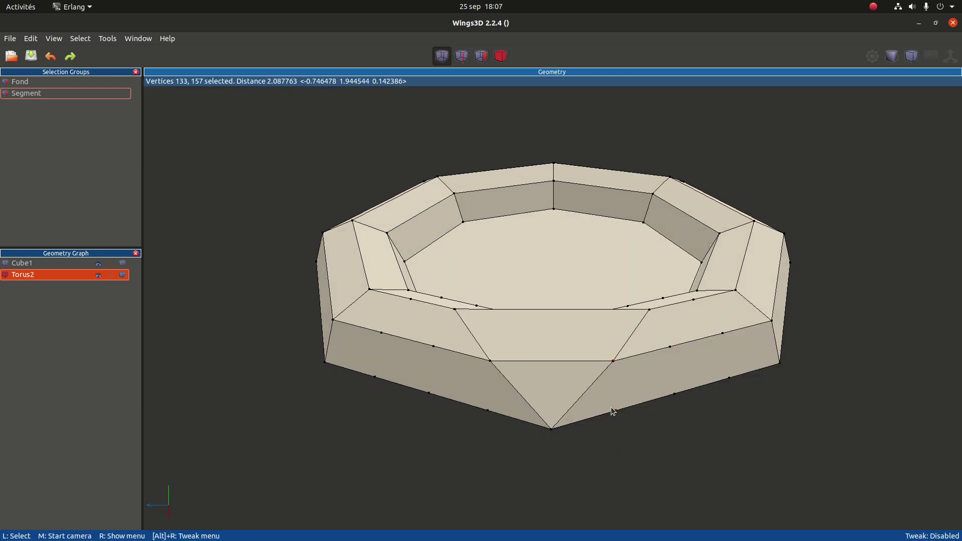
pyautogui.press('c')
pyautogui.click(490, 360)
pyautogui.click(488, 411)
# Connect the two base-edge cut points on either side of the corner tip with an edge across the underside.
pyautogui.click(491, 412)
pyautogui.click(604, 411)
pyautogui.middleClick(604, 411)
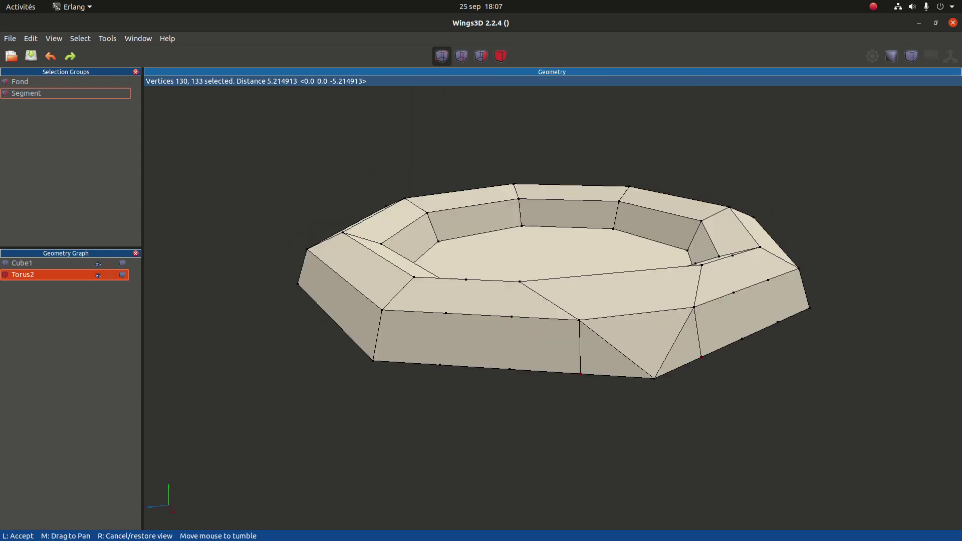
pyautogui.click(655, 401)
# Select all faces around the corner's bottom tip vertex and dissolve them into one flat outer facet.
pyautogui.click(654, 379)
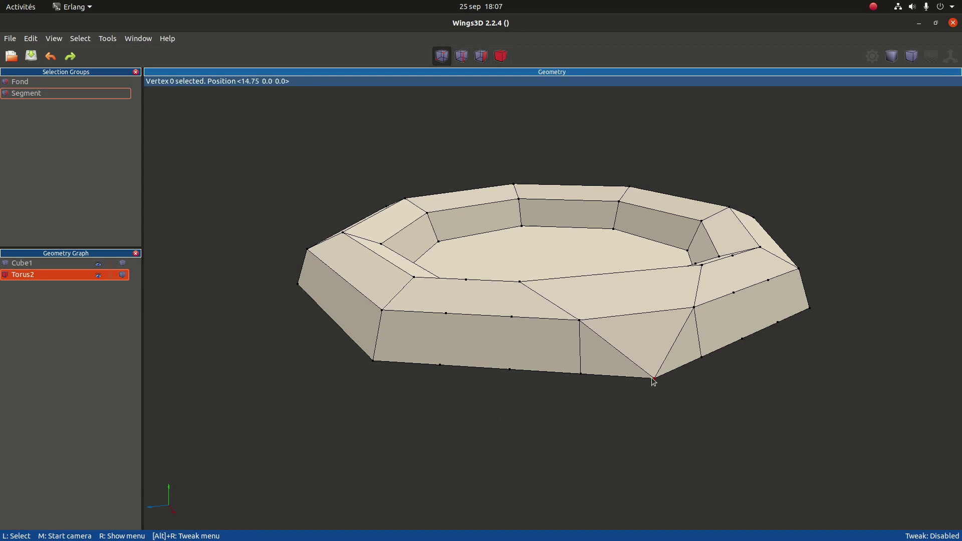
pyautogui.press('f')
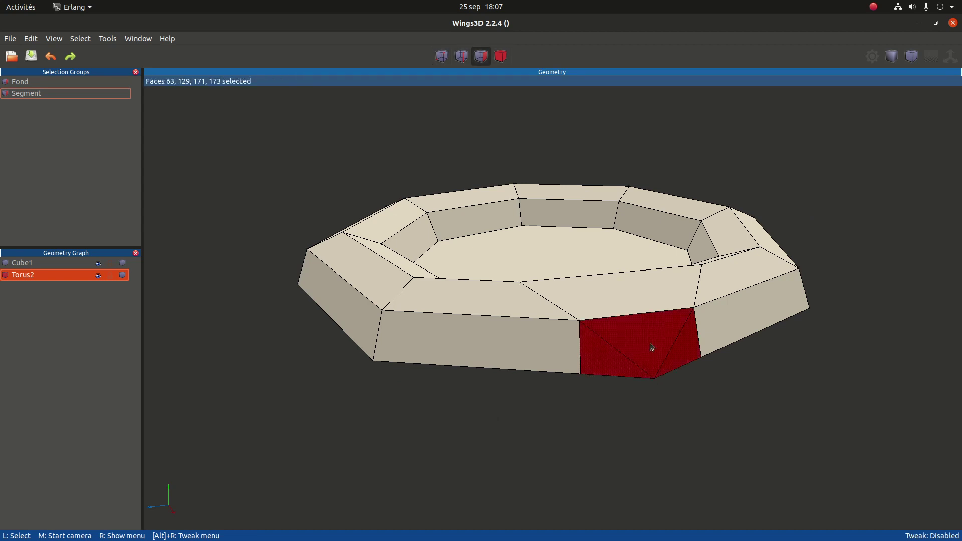
pyautogui.middleClick(743, 386)
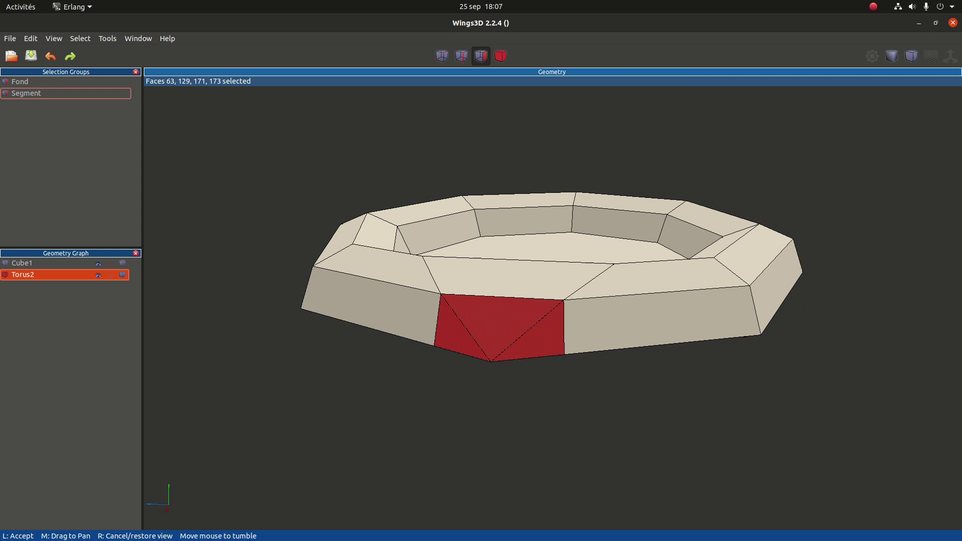
pyautogui.click(749, 388)
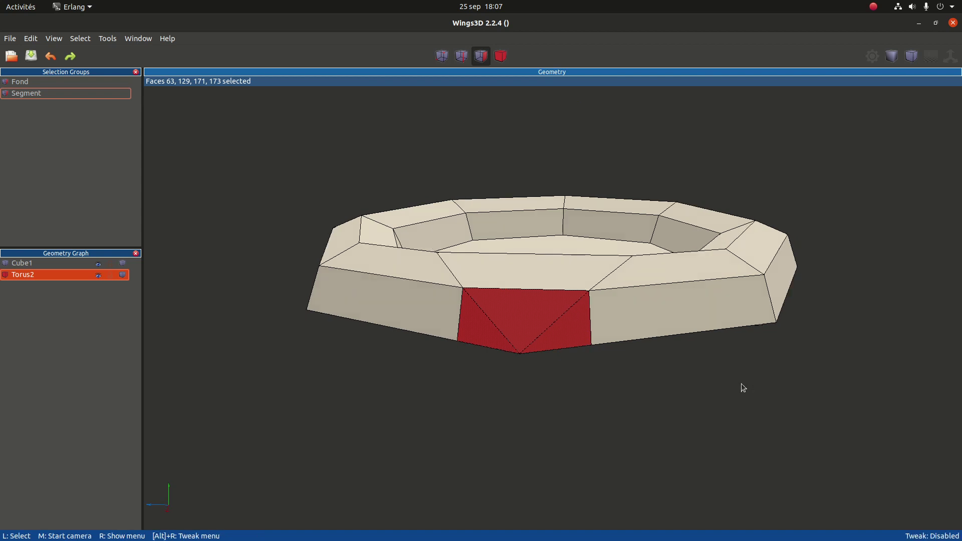
pyautogui.press('BackSpace')
pyautogui.middleClick(573, 338)
pyautogui.click(635, 408)
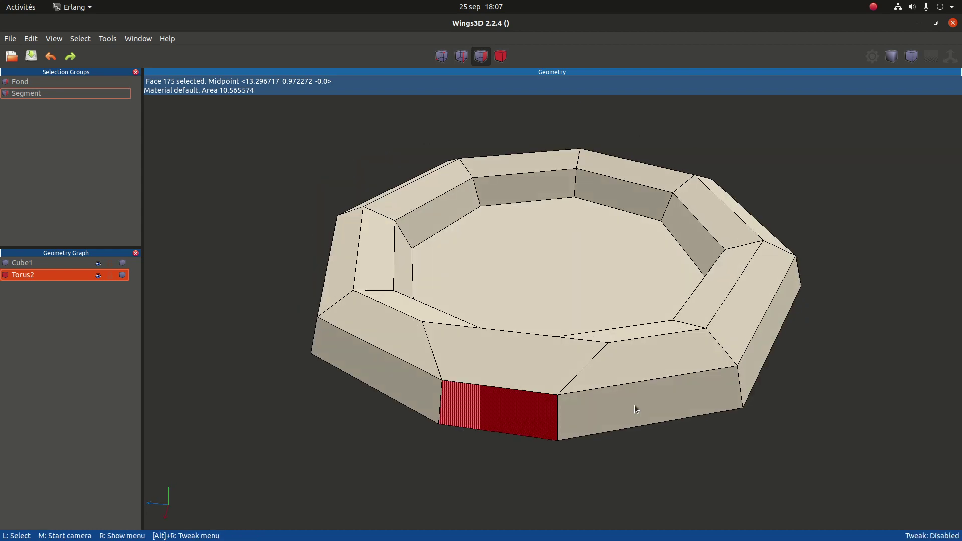
# Clear the selection and examine the bevelled corner and the leftover vertices along the frame's edges.
pyautogui.press('space')
pyautogui.middleClick(635, 408)
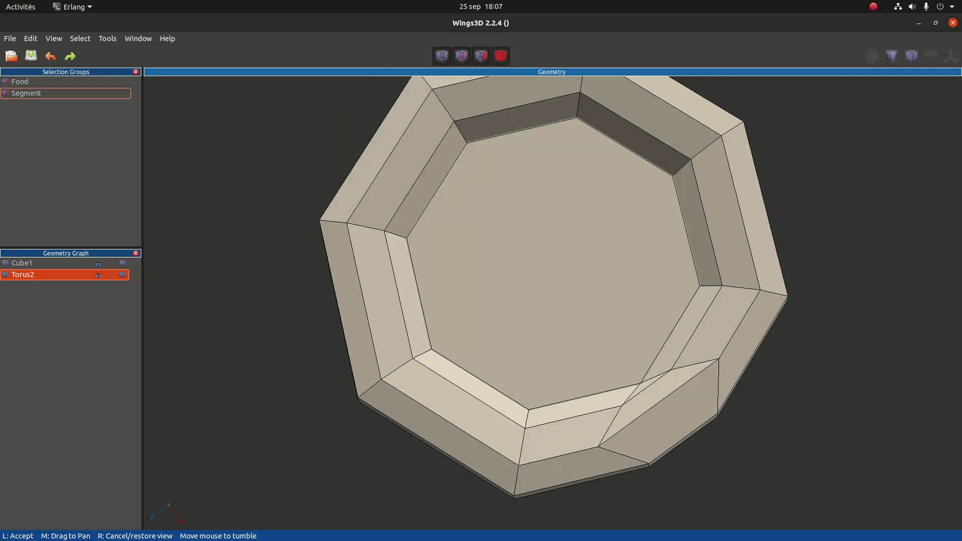
pyautogui.click(620, 301)
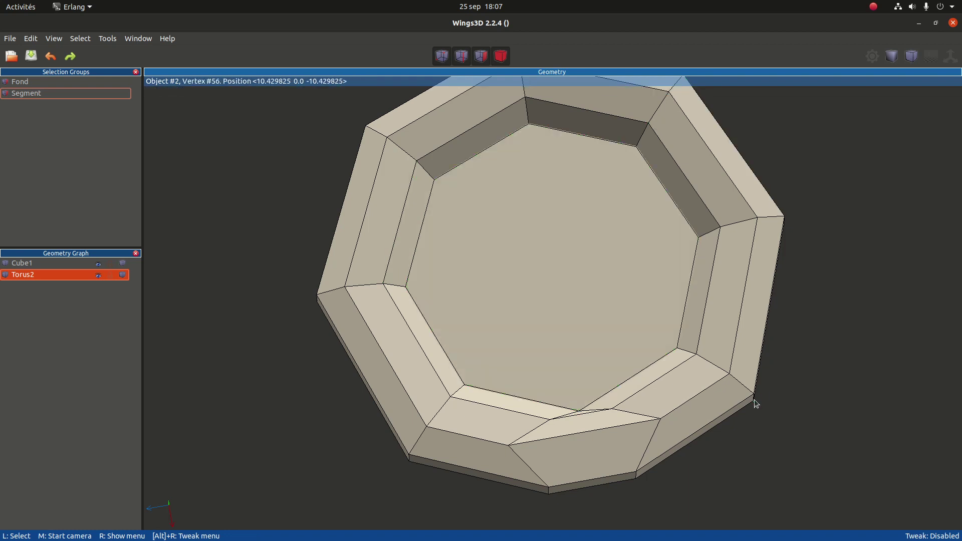
pyautogui.middleClick(754, 398)
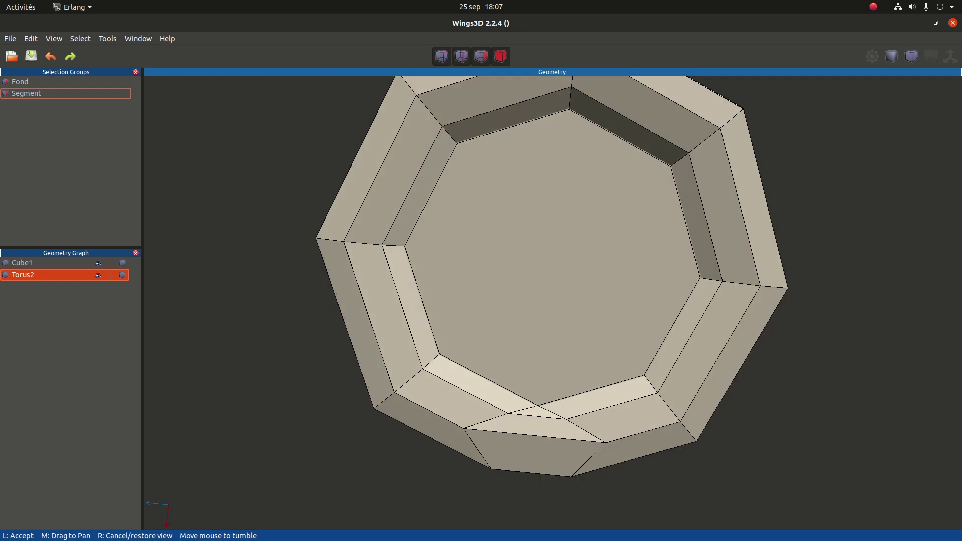
pyautogui.click(599, 381)
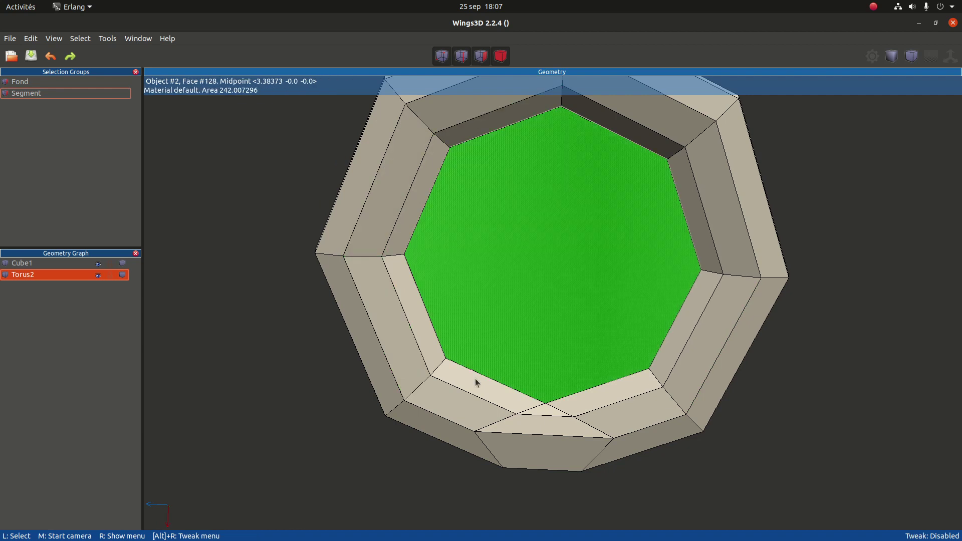
pyautogui.middleClick(607, 447)
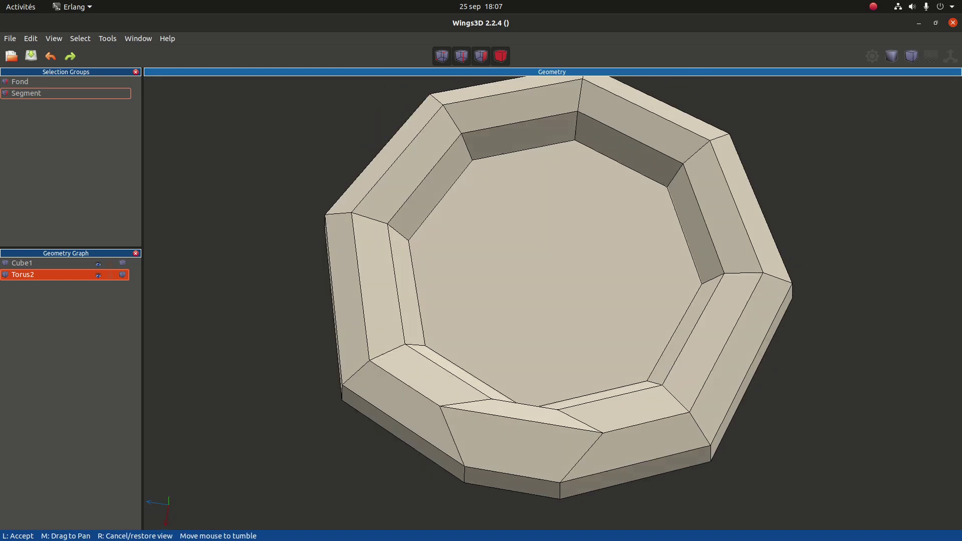
pyautogui.click(608, 401)
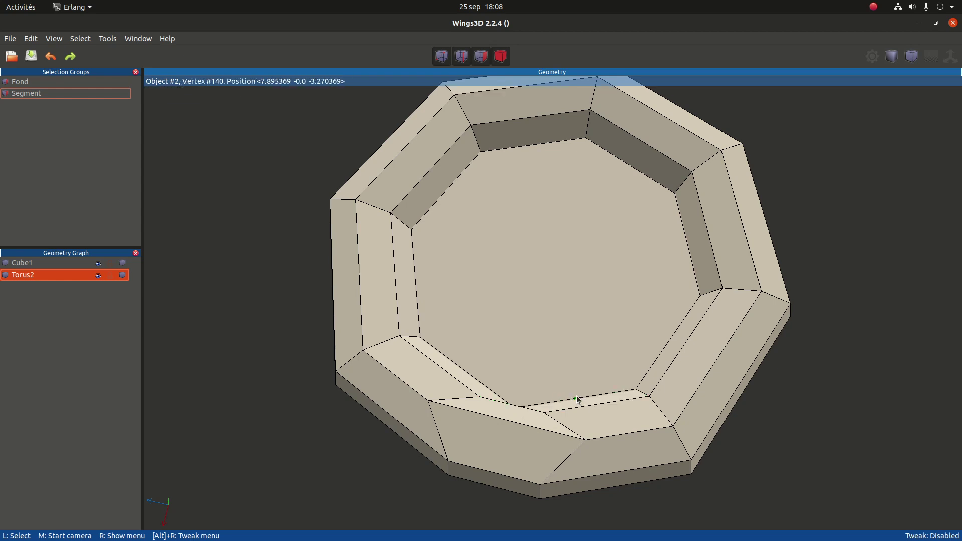
pyautogui.scroll(-2, 568, 345)
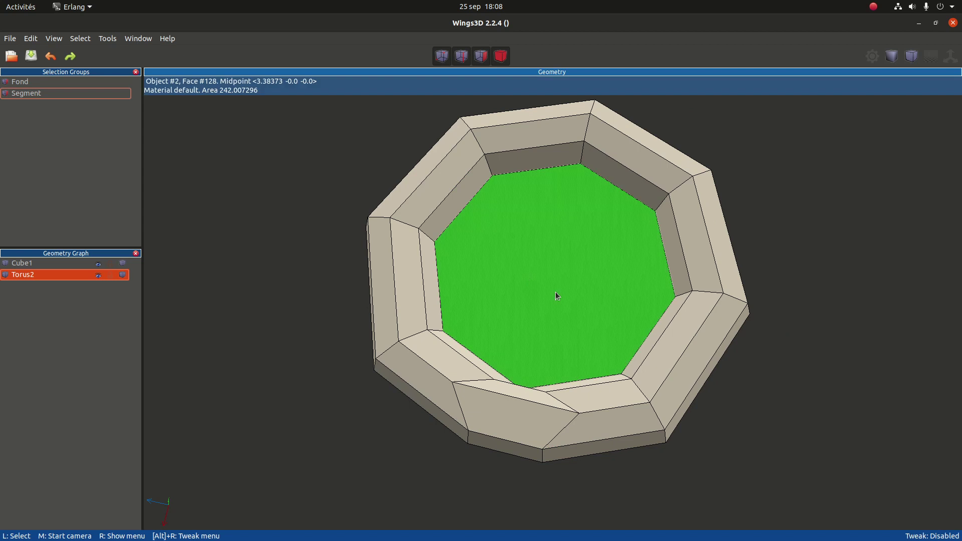
# Run Cleanup on the whole Torus2 object, clear the selection and check its vertices around the bevelled corner.
pyautogui.click(501, 56)
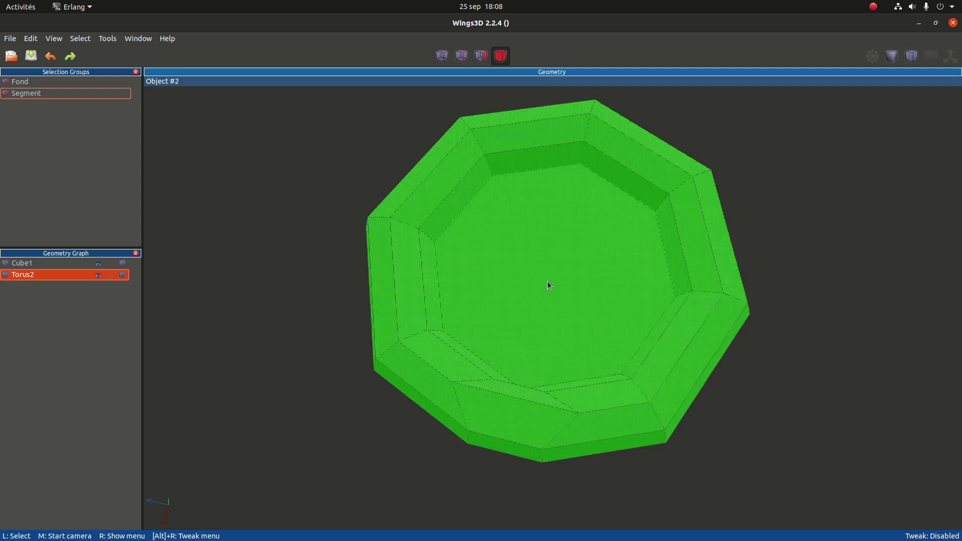
pyautogui.click(547, 282)
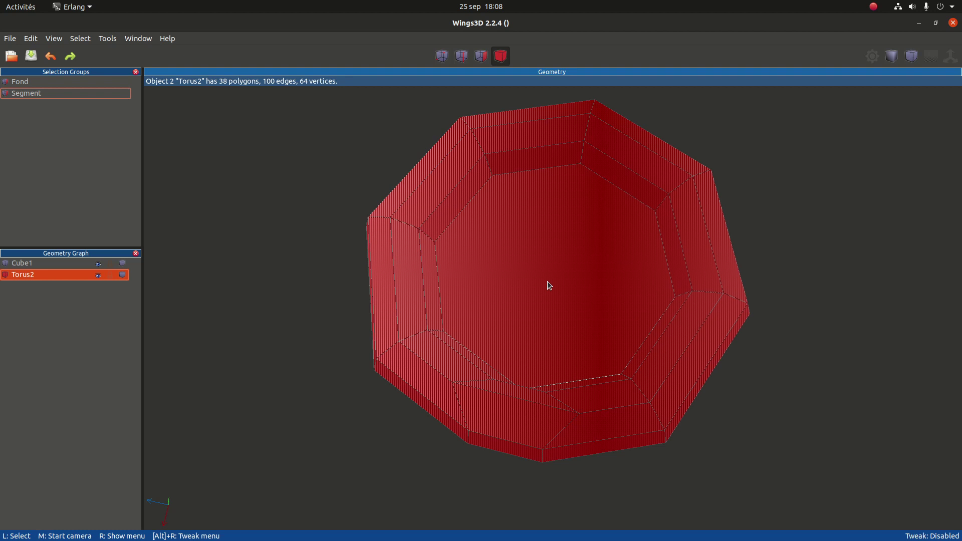
pyautogui.rightClick(551, 263)
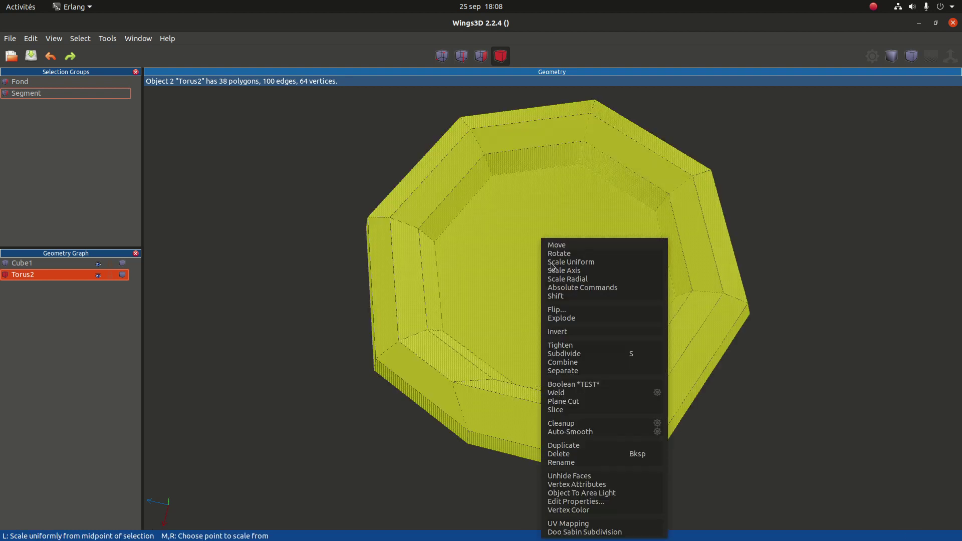
pyautogui.click(571, 424)
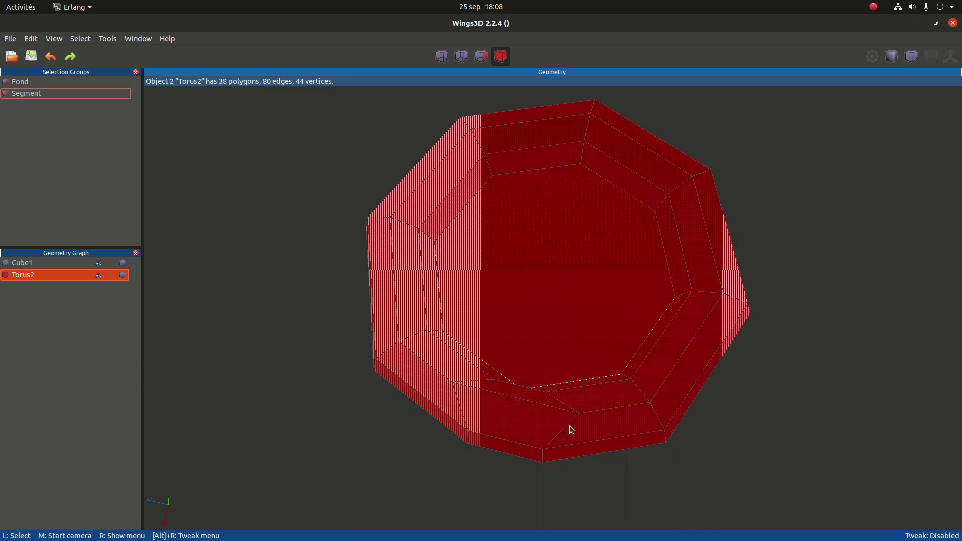
pyautogui.click(779, 392)
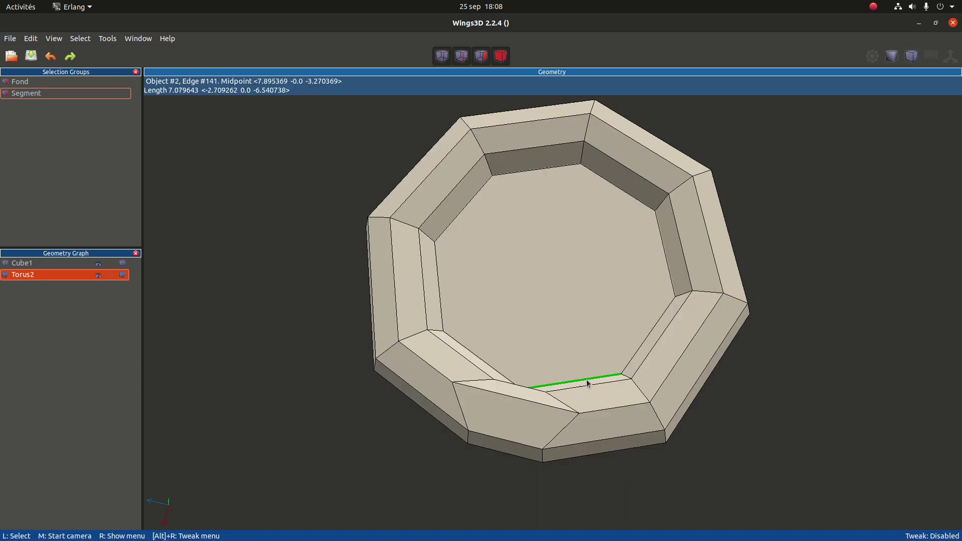
pyautogui.press('v')
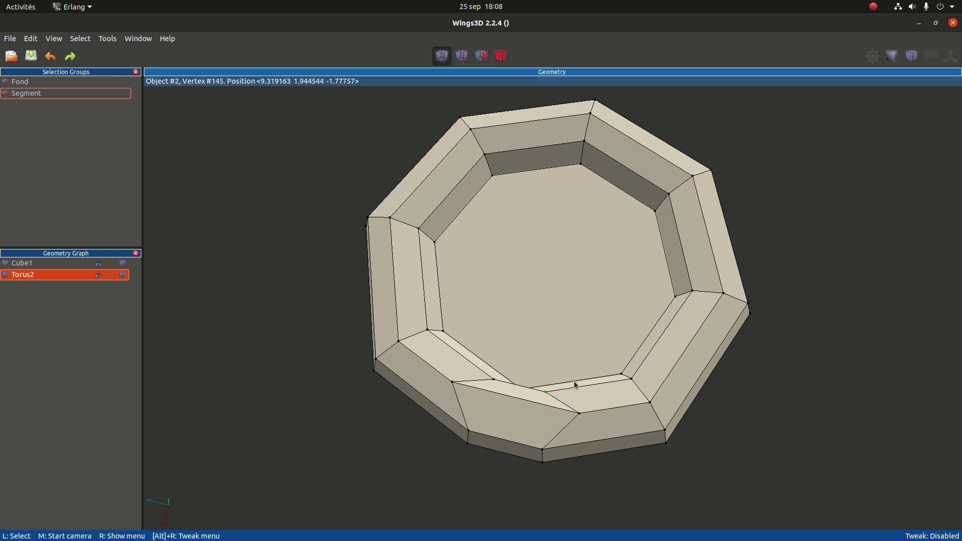
pyautogui.middleClick(580, 414)
pyautogui.click(551, 373)
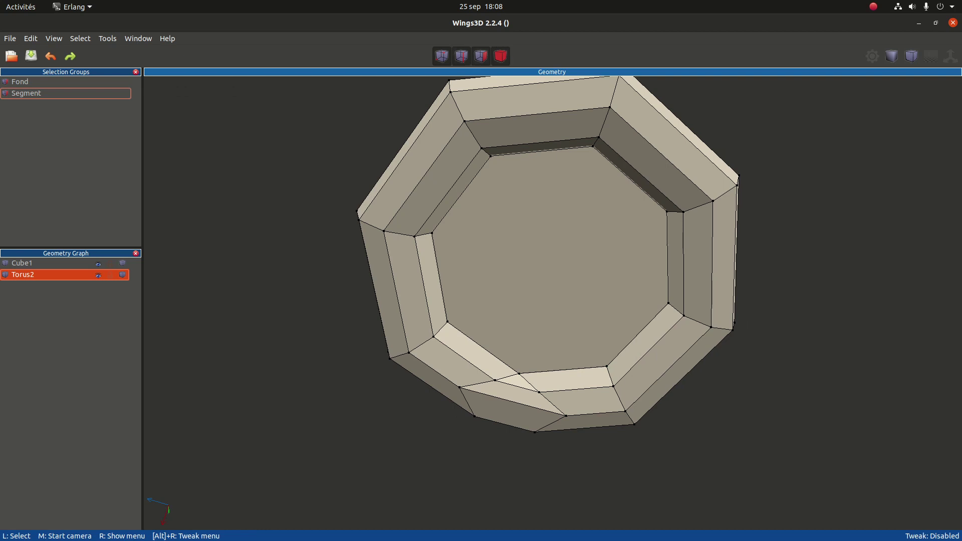
# Select the two adjoining sloped facets of the bevelled corner in face mode.
pyautogui.middleClick(744, 455)
pyautogui.click(584, 436)
pyautogui.press('f')
pyautogui.click(571, 421)
pyautogui.click(565, 401)
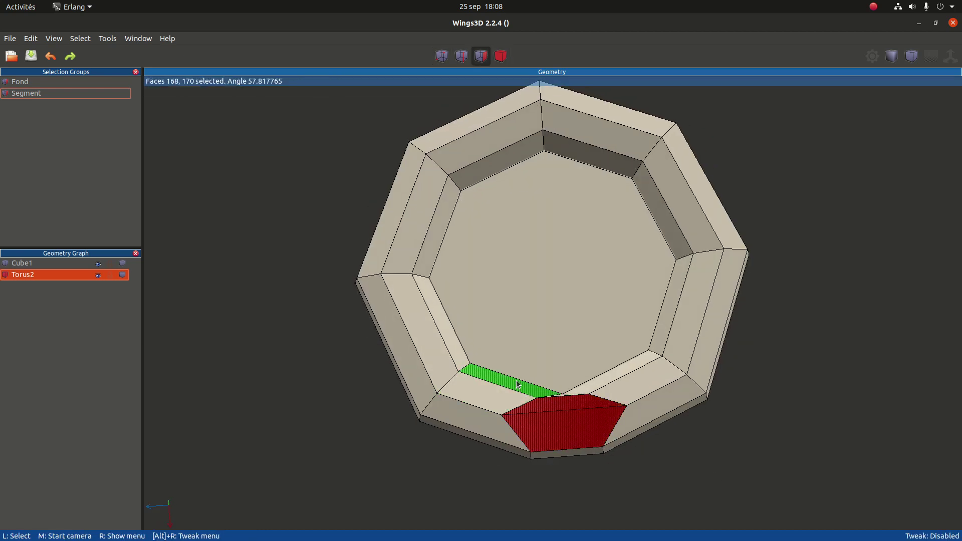
# Extend the selection to the corner's remaining facets and all visible side faces of the two adjoining frame segments, leaving the underside out.
pyautogui.moveTo(517, 390); pyautogui.dragTo(490, 420)
pyautogui.middleClick(621, 415)
pyautogui.click(566, 390)
pyautogui.moveTo(596, 374); pyautogui.dragTo(622, 389)
pyautogui.click(639, 404)
pyautogui.middleClick(629, 416)
pyautogui.click(521, 396)
pyautogui.moveTo(516, 368); pyautogui.dragTo(666, 339)
pyautogui.middleClick(666, 340)
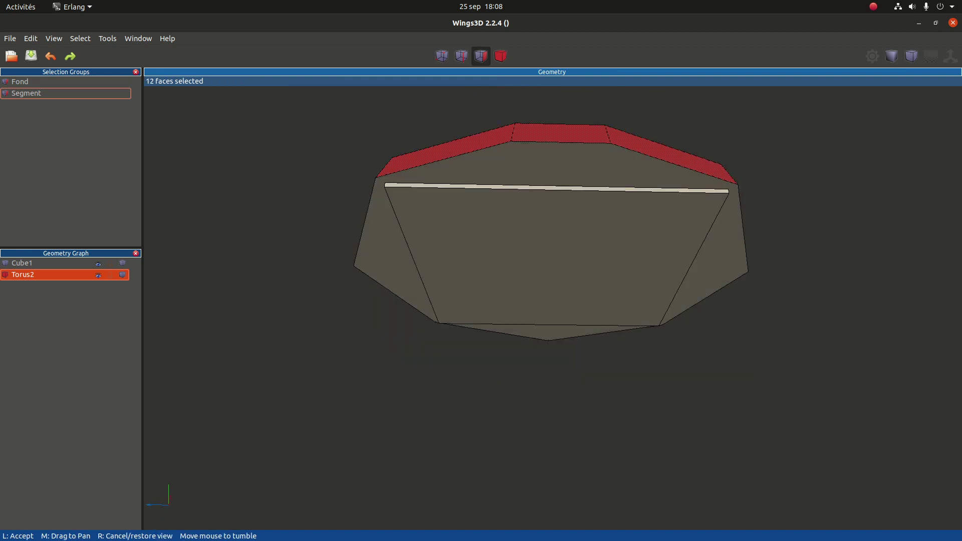
pyautogui.click(665, 340)
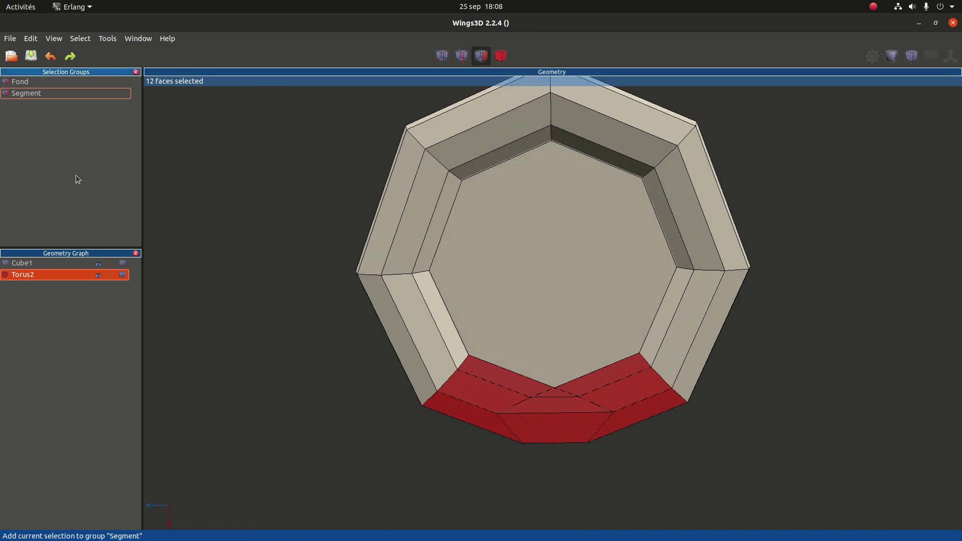
# Create a selection group named Biseau and add the selected corner and segment faces to it.
pyautogui.rightClick(74, 127)
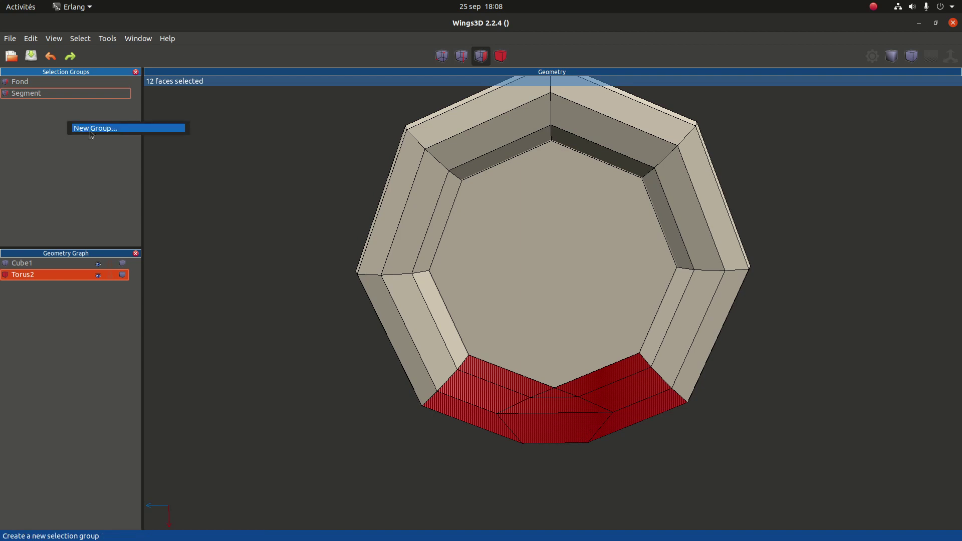
pyautogui.click(104, 132)
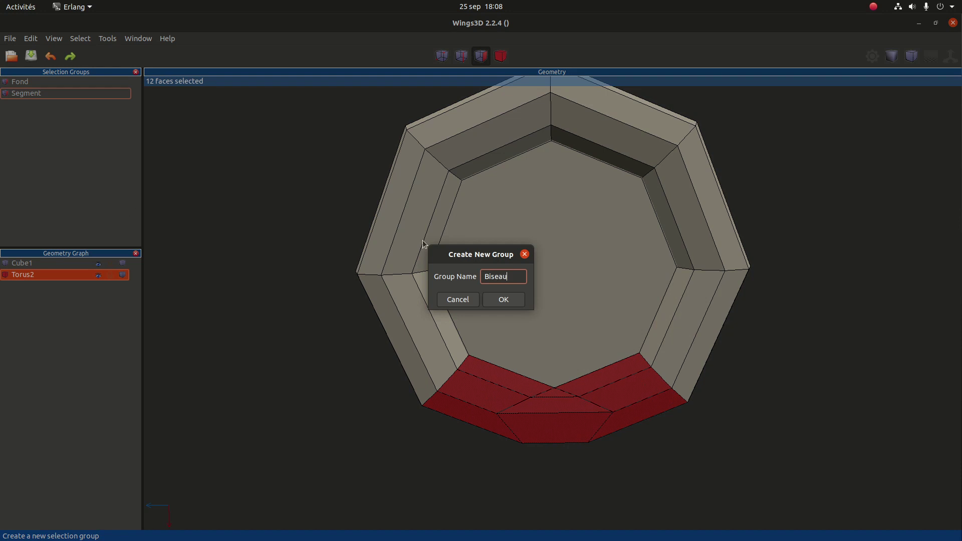
pyautogui.click(503, 300)
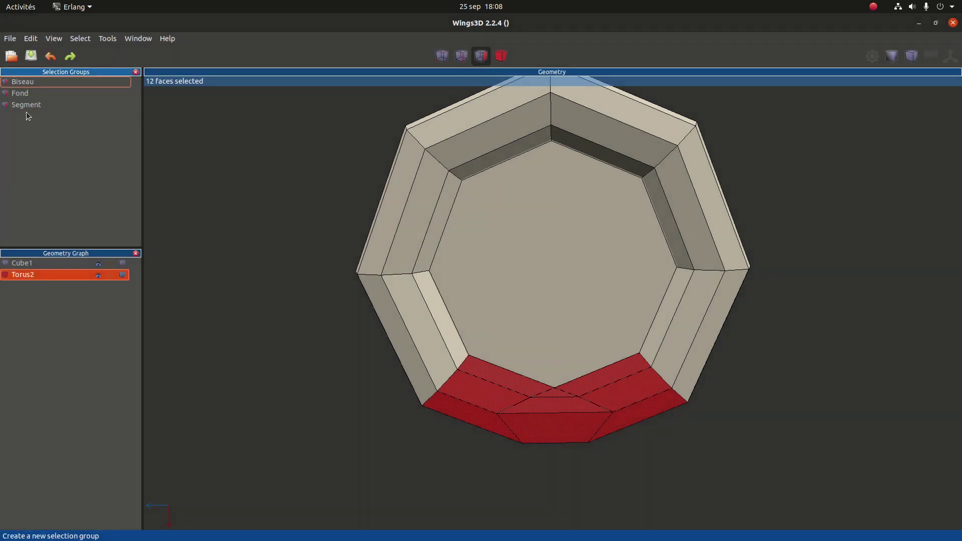
pyautogui.click(26, 85)
pyautogui.rightClick(26, 85)
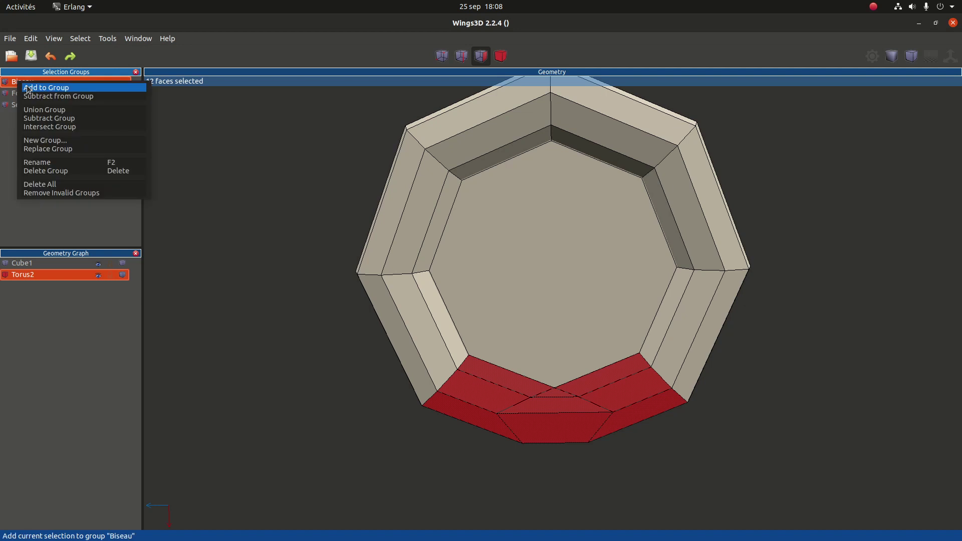
pyautogui.click(66, 87)
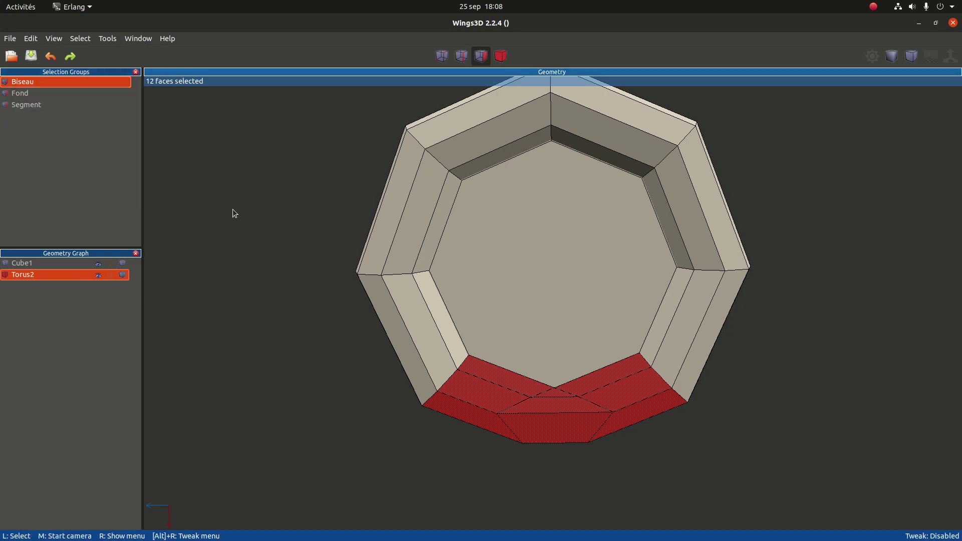
# Export the selected faces in Wavefront format as demo_biseau.obj in the miroir1 folder, keeping the current export options.
pyautogui.click(10, 39)
pyautogui.moveTo(131, 190)
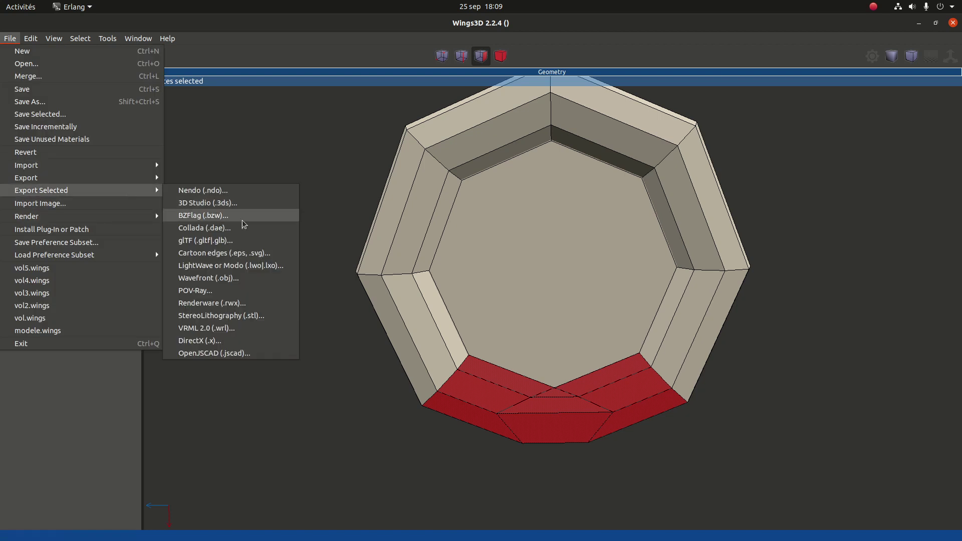
pyautogui.click(276, 282)
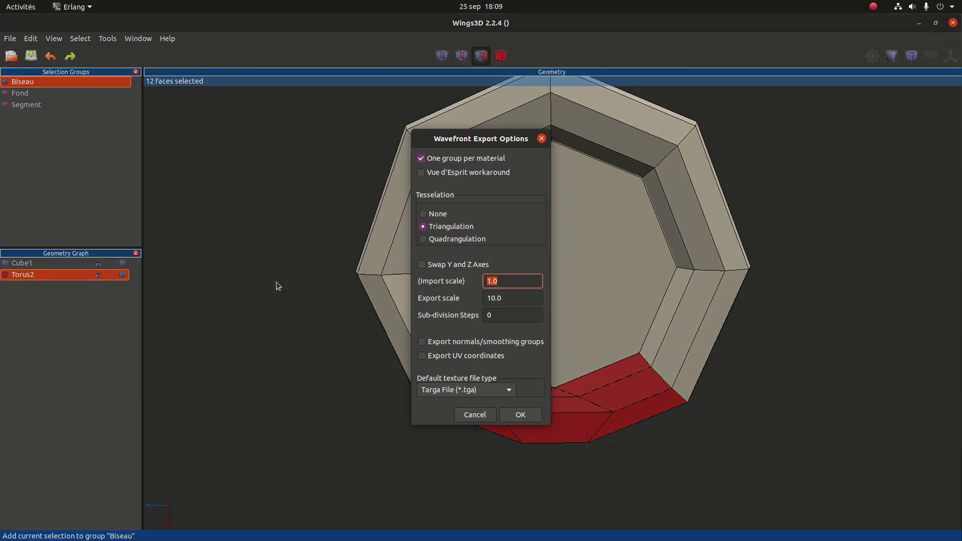
pyautogui.click(533, 418)
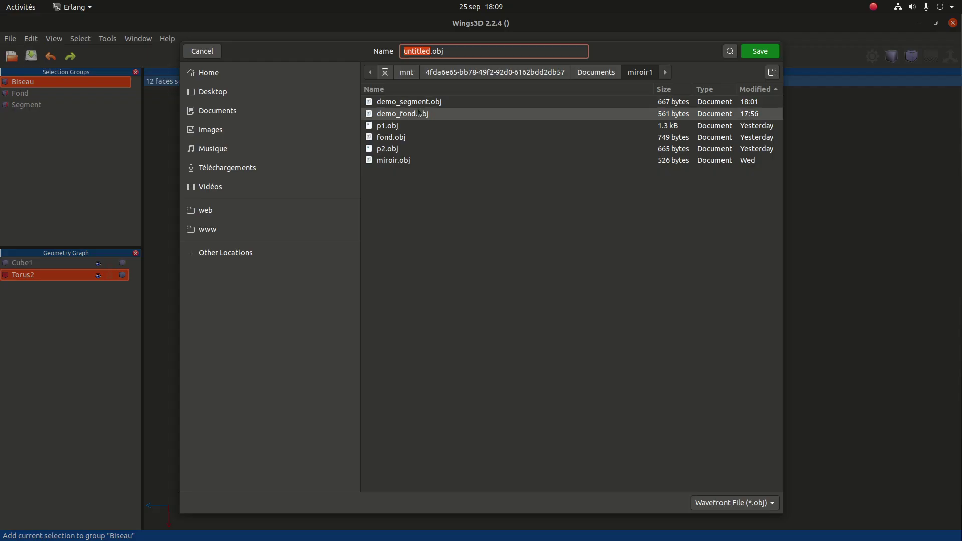
pyautogui.click(409, 102)
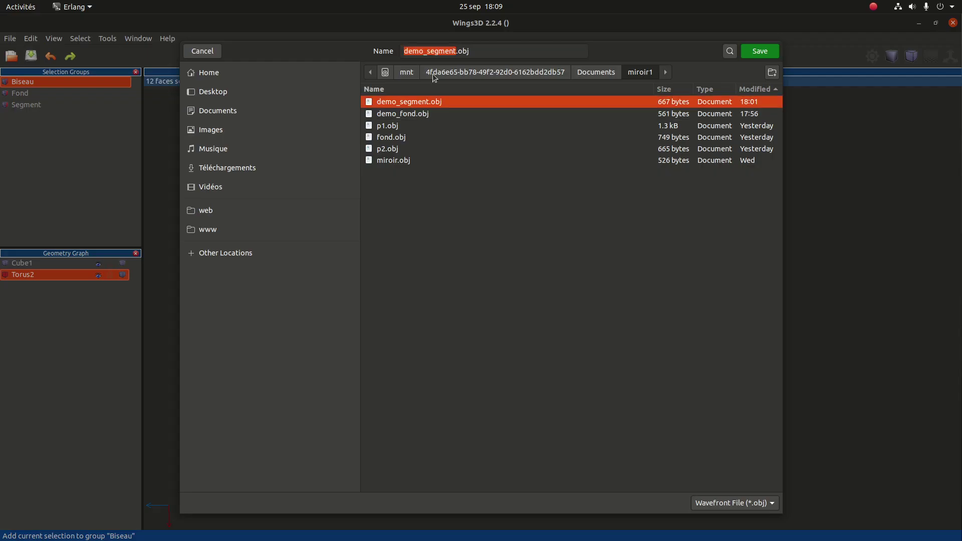
pyautogui.doubleClick(440, 52)
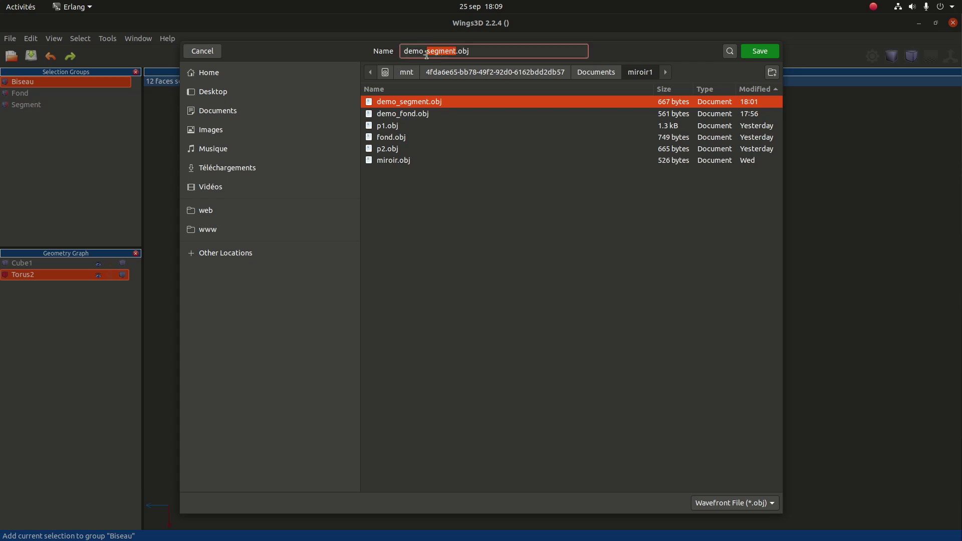
pyautogui.write('biseau')
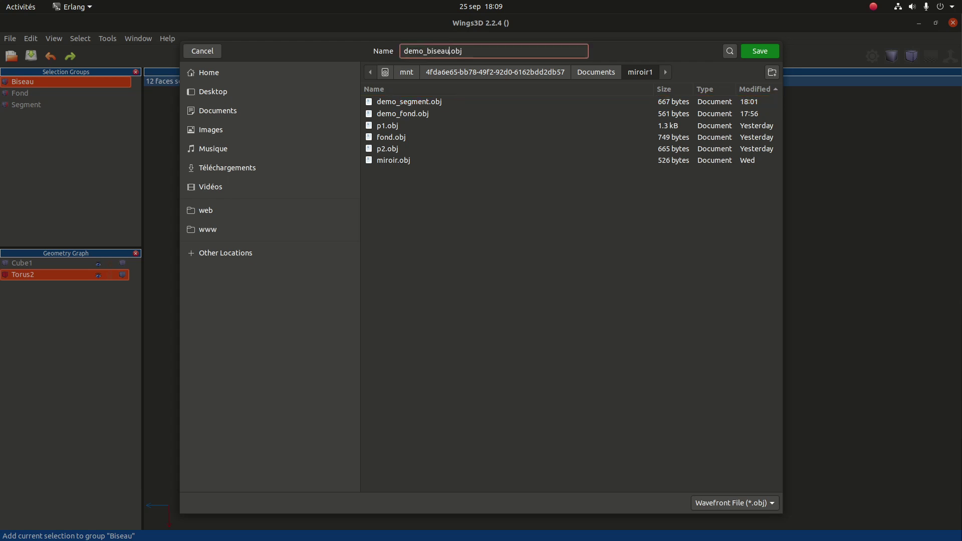
pyautogui.click(758, 51)
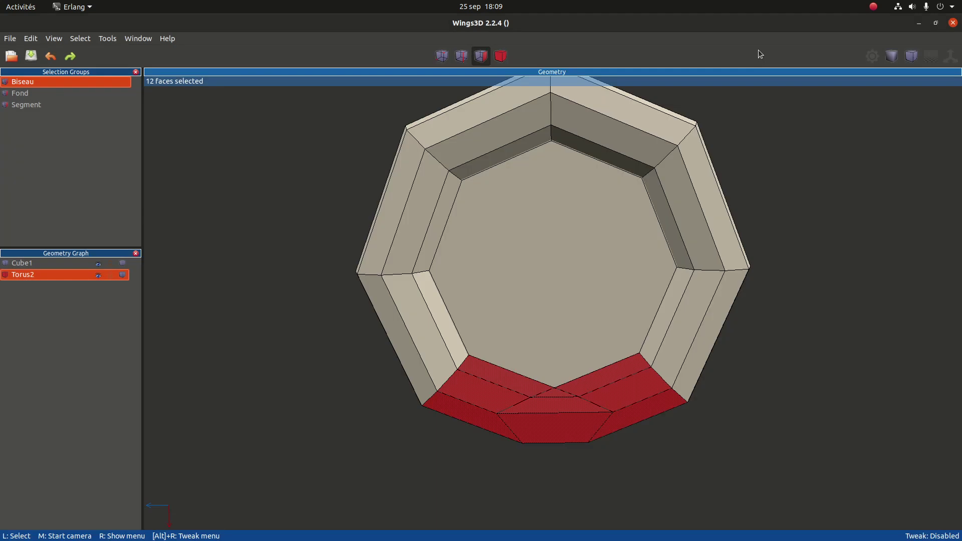
# Switch to the depl_edit unfolding page in Firefox, reload it and load demo_biseau.obj with facet 0 as the starting facet.
pyautogui.click(919, 23)
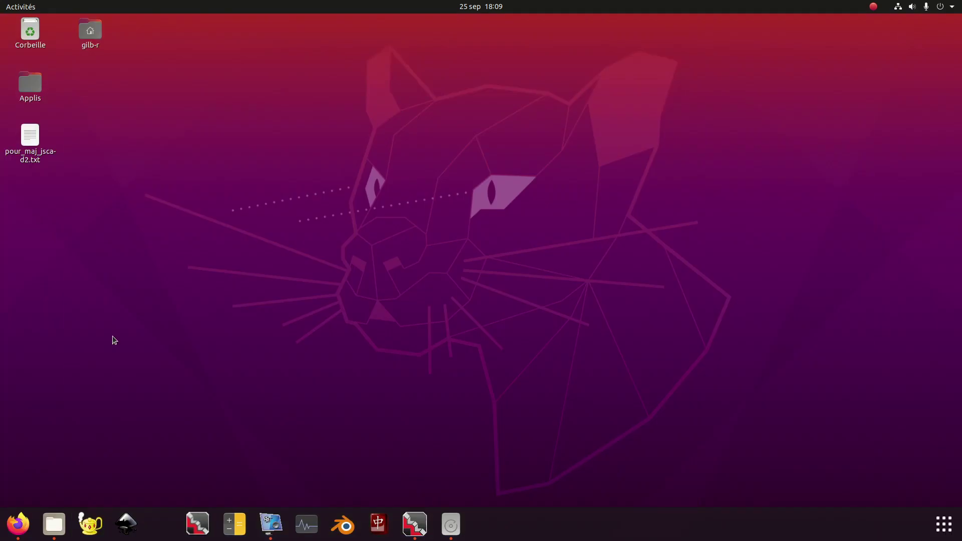
pyautogui.click(15, 532)
pyautogui.click(41, 58)
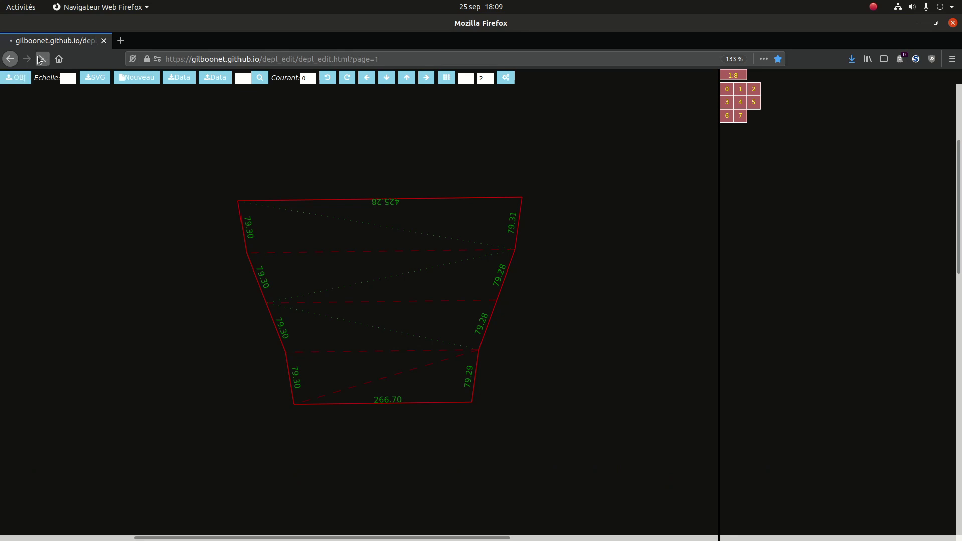
pyautogui.click(19, 79)
pyautogui.click(432, 102)
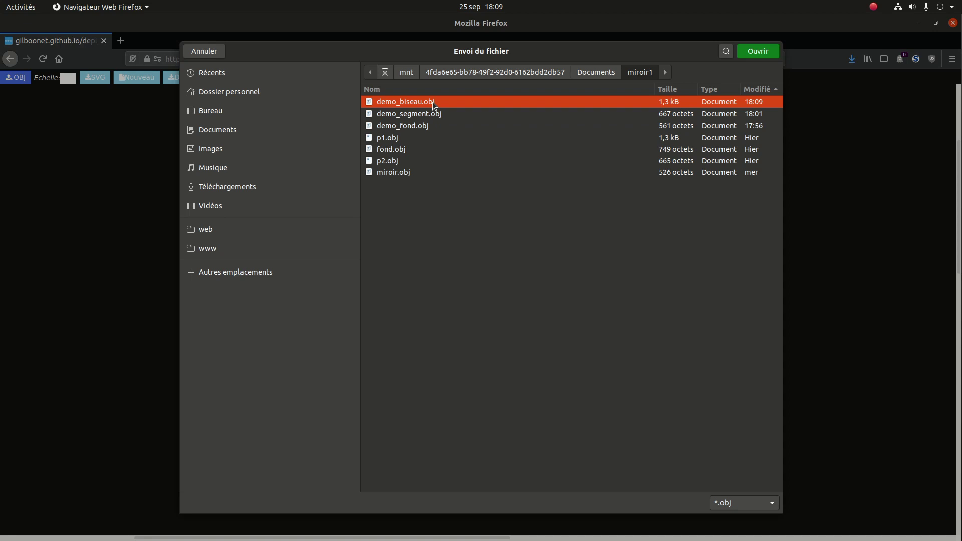
pyautogui.click(762, 52)
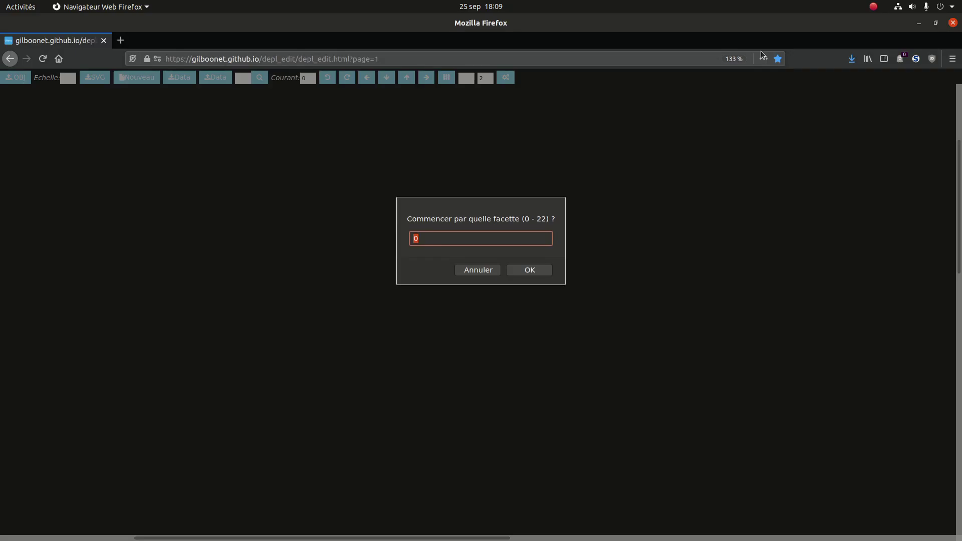
pyautogui.click(539, 269)
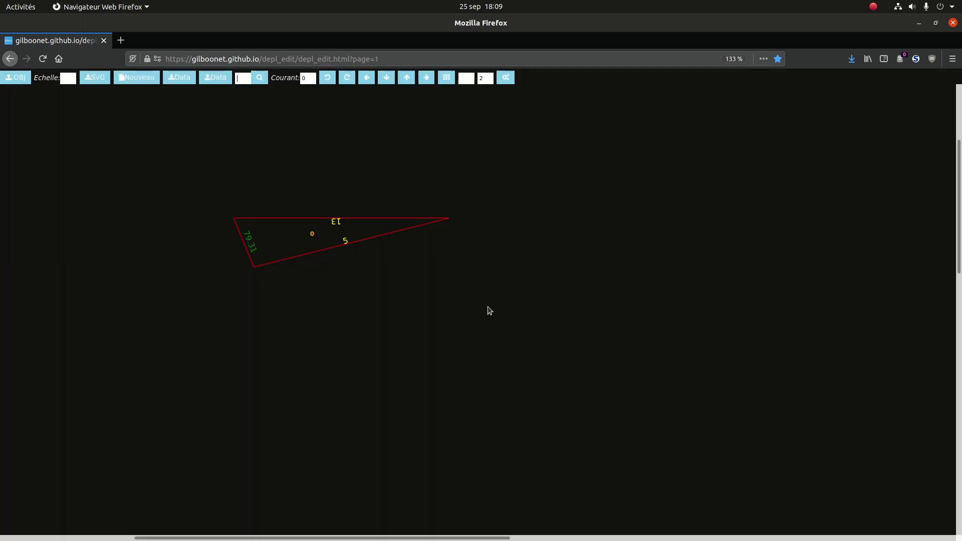
# Show the grid of facet numbers and run the automatic unfolding from facet 0.
pyautogui.scroll(2, 451, 270)
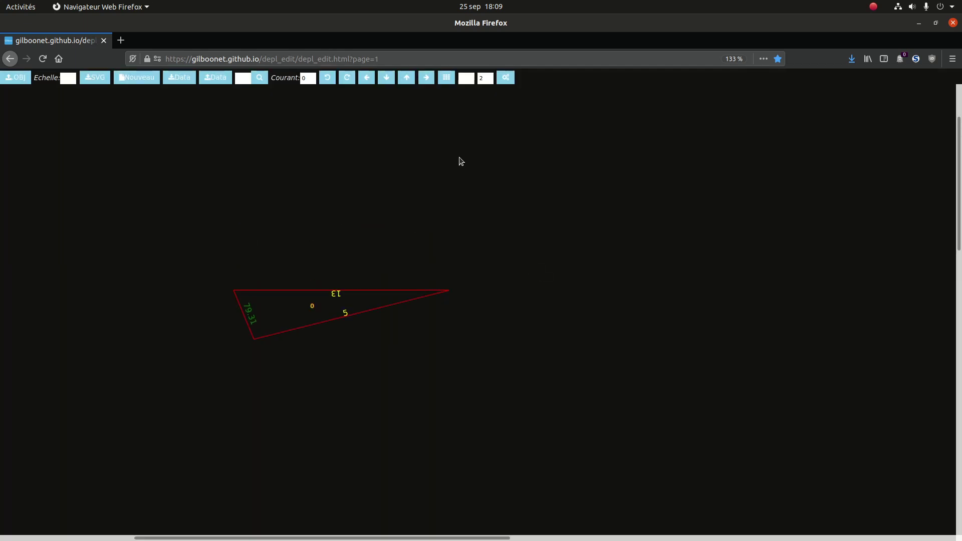
pyautogui.click(448, 77)
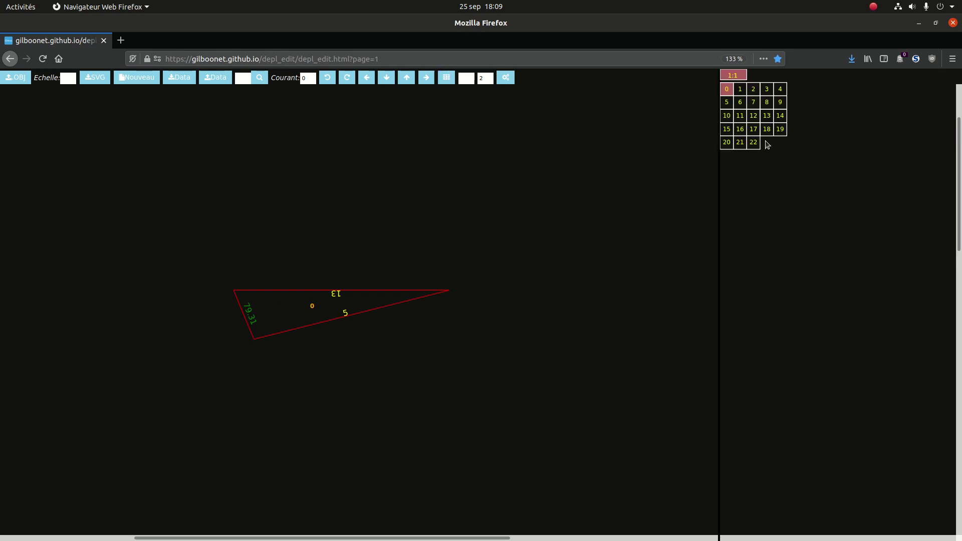
pyautogui.scroll(2, 507, 330)
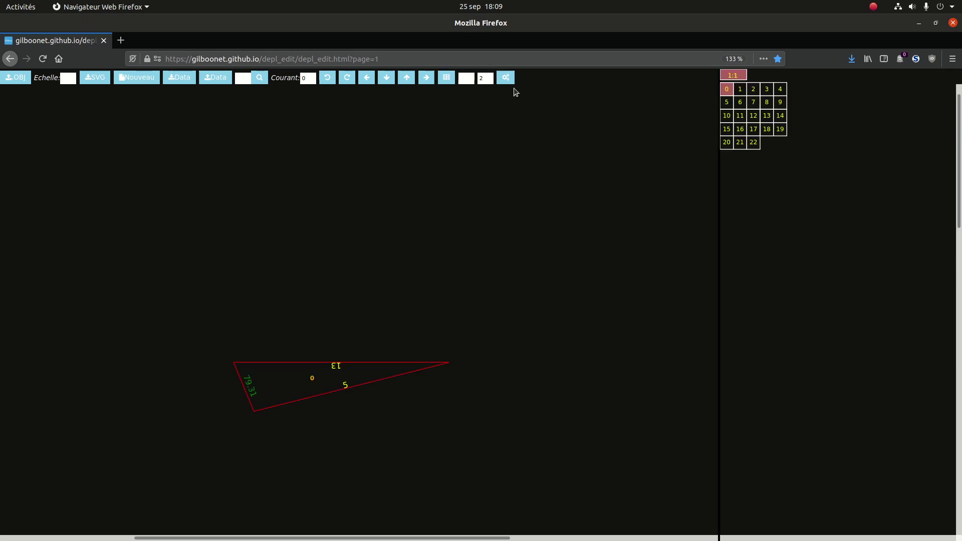
pyautogui.keyDown('ctrl'); pyautogui.scroll(-1, 505, 268); pyautogui.keyUp('ctrl')
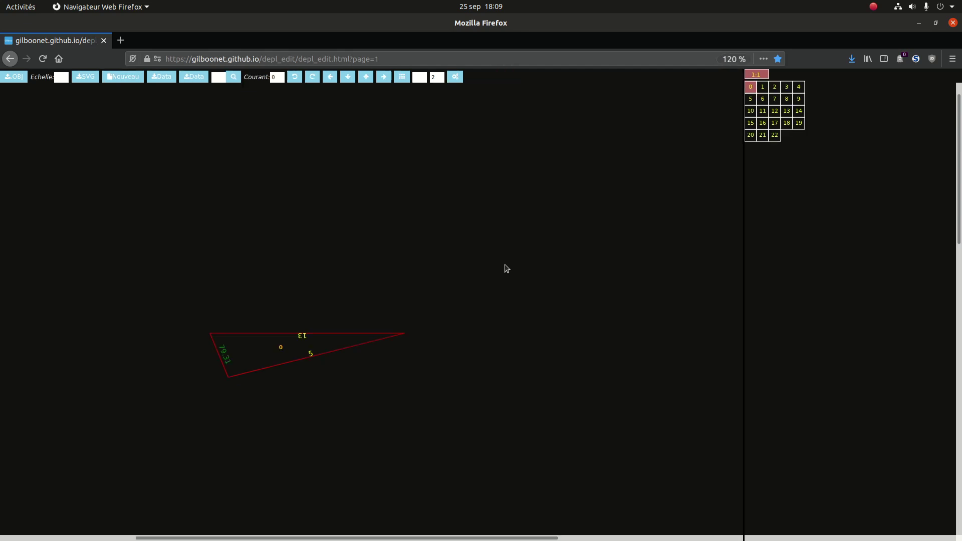
pyautogui.keyDown('ctrl'); pyautogui.scroll(-1, 505, 268); pyautogui.keyUp('ctrl')
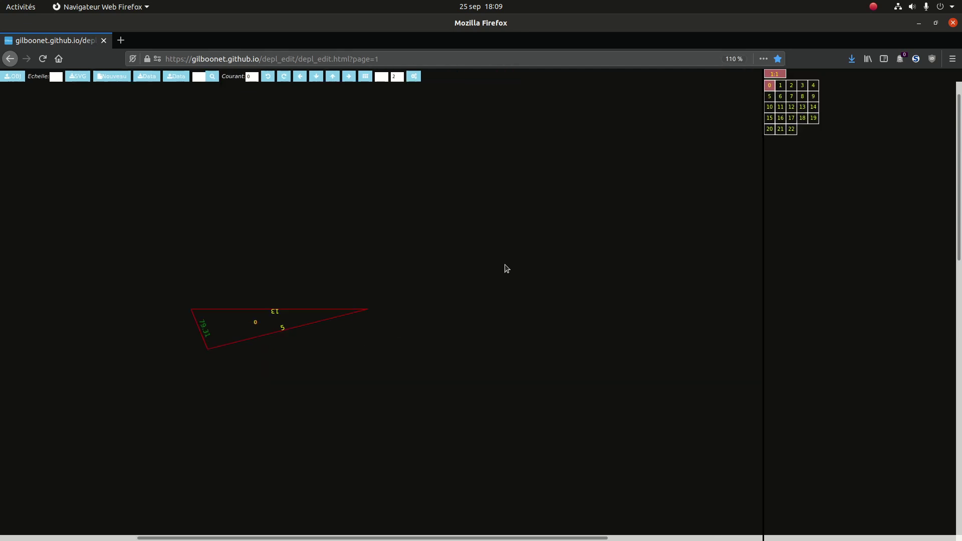
pyautogui.click(418, 78)
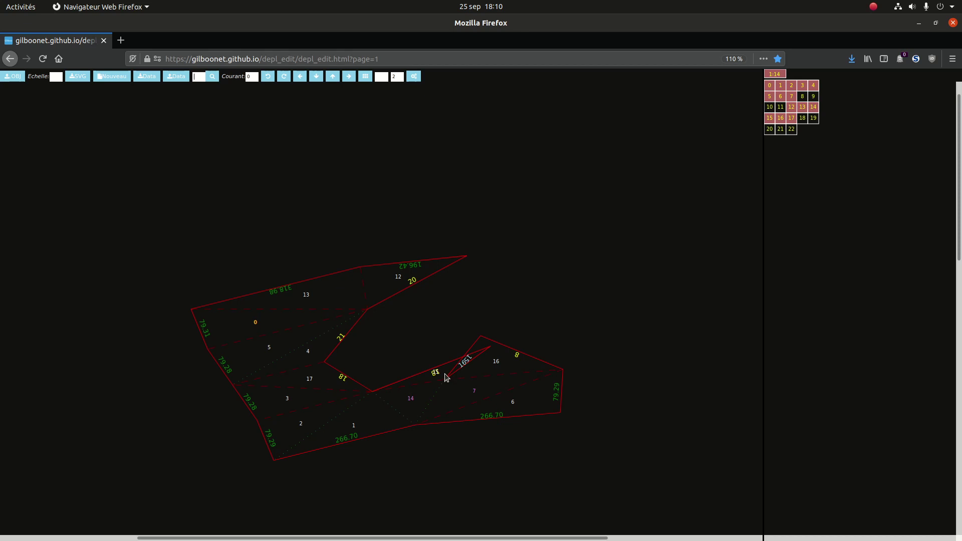
# Detach facet 16 and extend the unfolded pattern from facet 12 with facets 20, 22, 11, 10, 9 and 8.
pyautogui.click(496, 360)
pyautogui.click(411, 284)
pyautogui.click(461, 279)
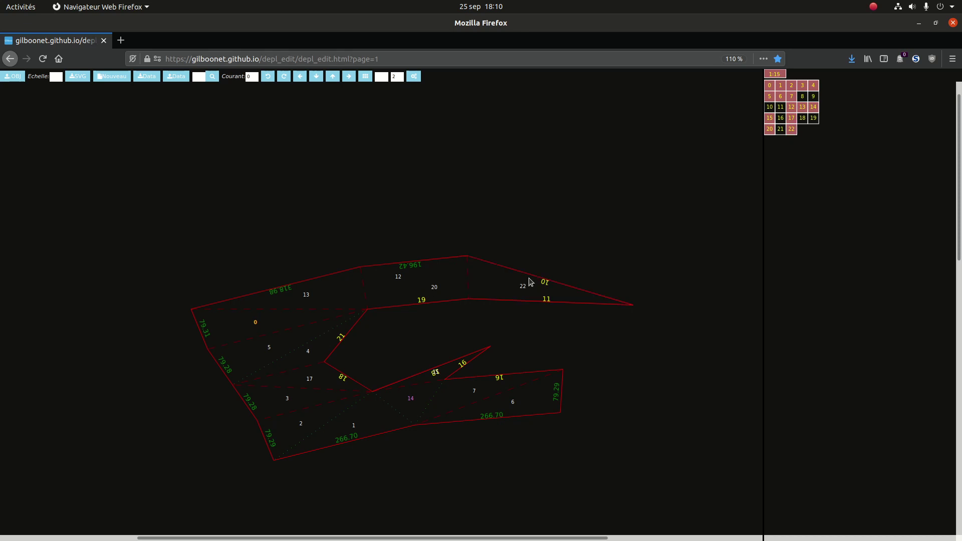
pyautogui.click(546, 300)
pyautogui.click(544, 281)
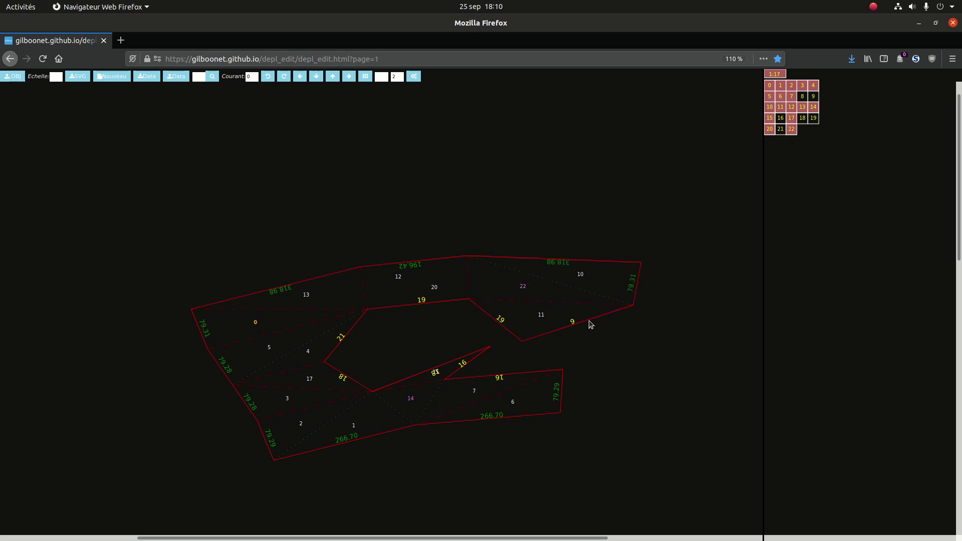
pyautogui.click(575, 323)
pyautogui.click(575, 341)
# Detach facets 6 and 7 from facet 14 and rebuild them below facet 8 by attaching facets 16, 7 and 6.
pyautogui.click(435, 373)
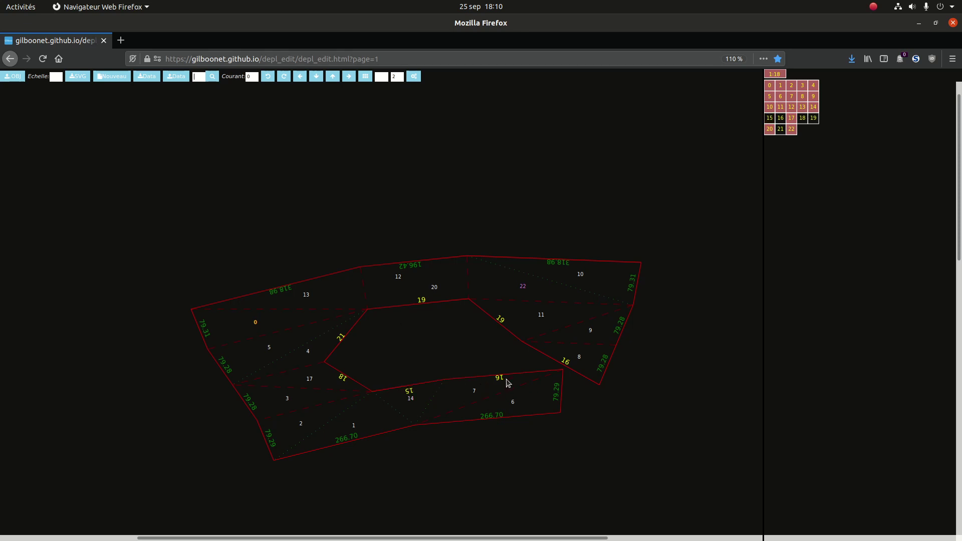
pyautogui.click(515, 404)
pyautogui.click(471, 390)
pyautogui.click(564, 368)
pyautogui.click(538, 377)
pyautogui.click(517, 399)
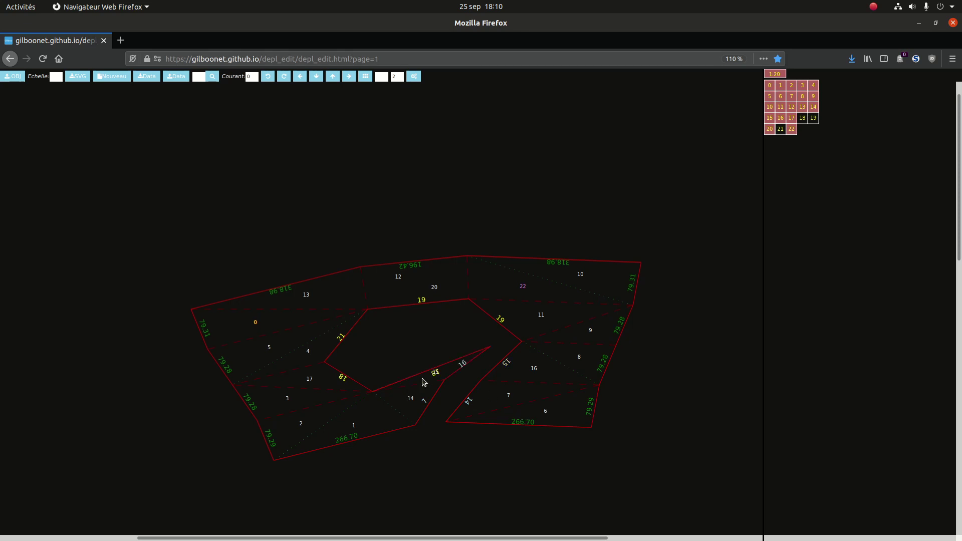
# Try attaching facets 19, 21, 18 and 15 in sequence below facet 20, with facet 14 moved to facet 7 and back.
pyautogui.click(422, 300)
pyautogui.click(441, 329)
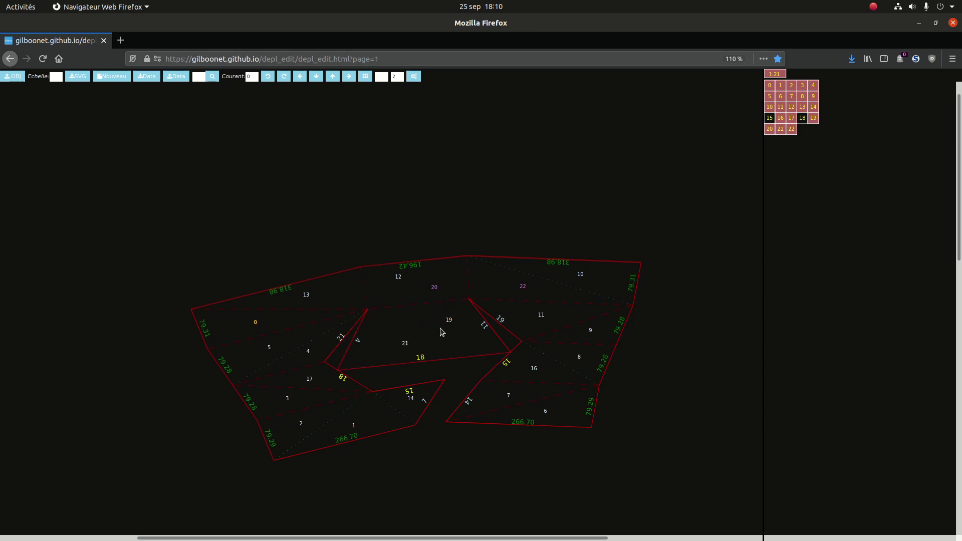
pyautogui.click(421, 356)
pyautogui.click(468, 400)
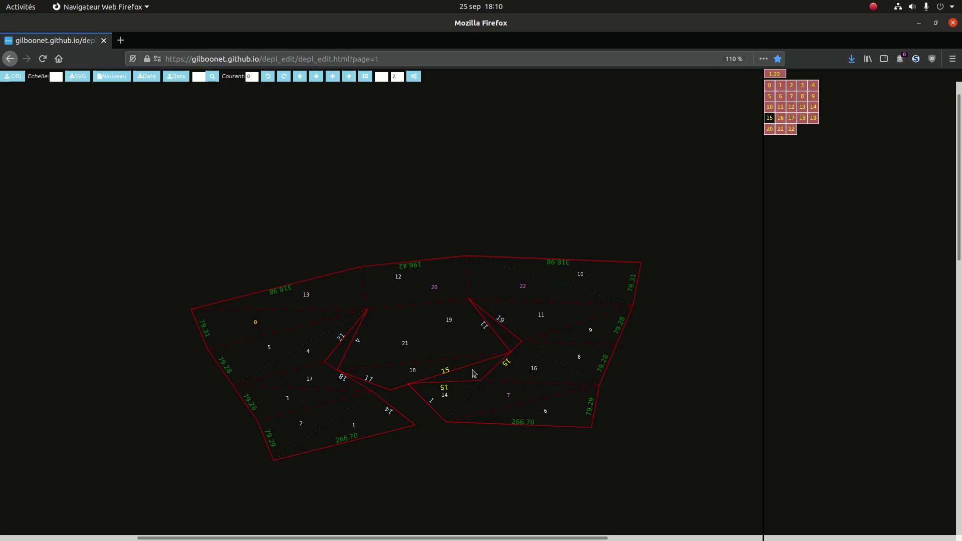
pyautogui.click(445, 371)
pyautogui.click(390, 412)
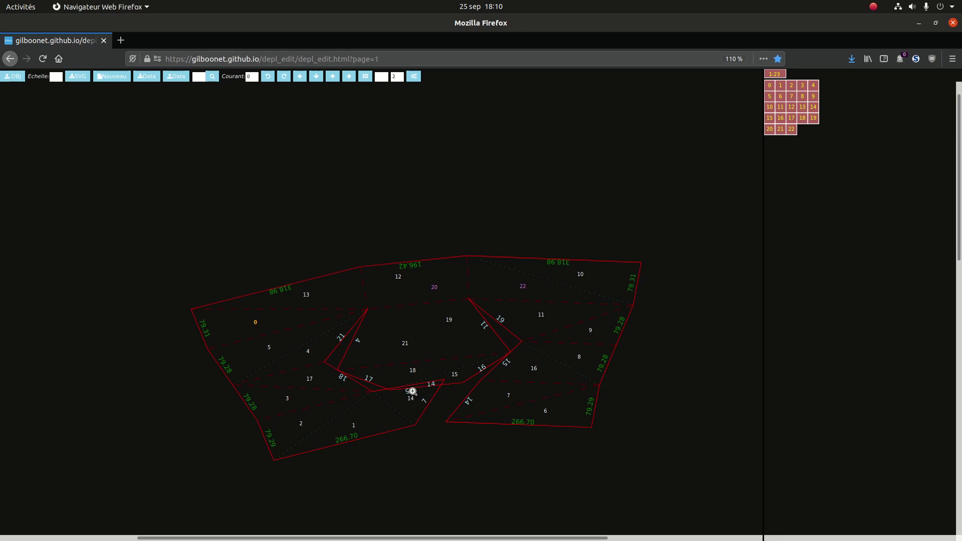
pyautogui.click(454, 375)
pyautogui.click(411, 369)
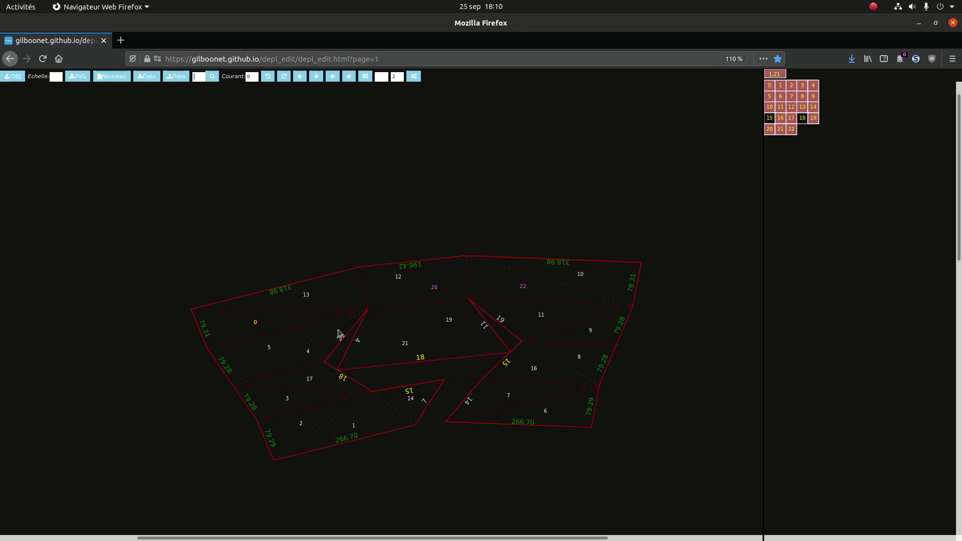
# Try attaching facets 19 and 21 to facet 11 instead of facet 20.
pyautogui.click(500, 319)
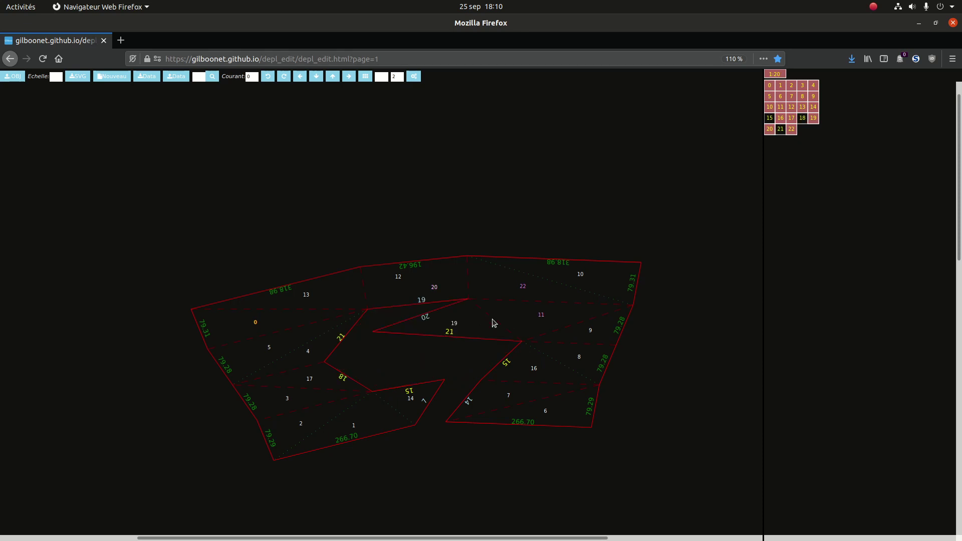
pyautogui.click(445, 333)
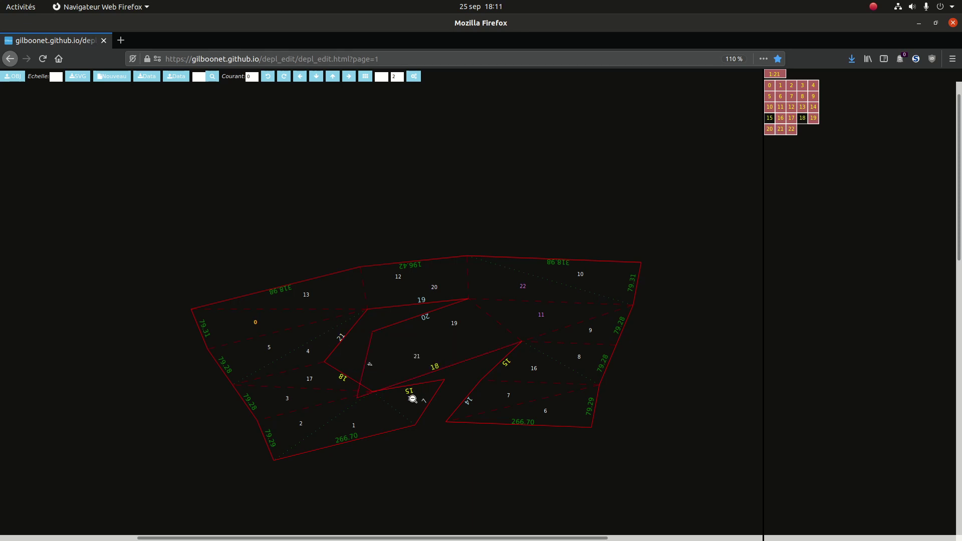
pyautogui.click(420, 358)
pyautogui.click(452, 326)
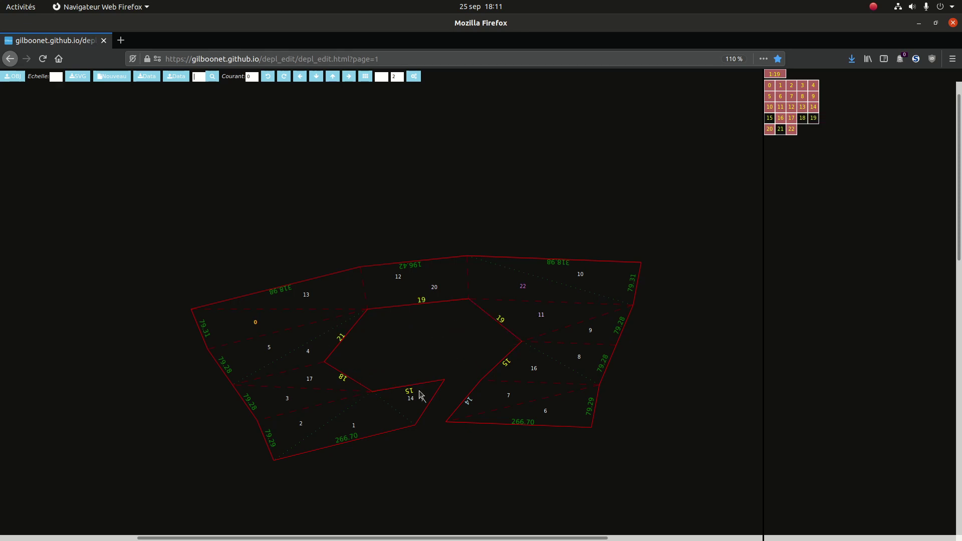
# Move facets 14, 1 and 2 across so they continue in a strip from facet 7.
pyautogui.click(470, 402)
pyautogui.click(353, 424)
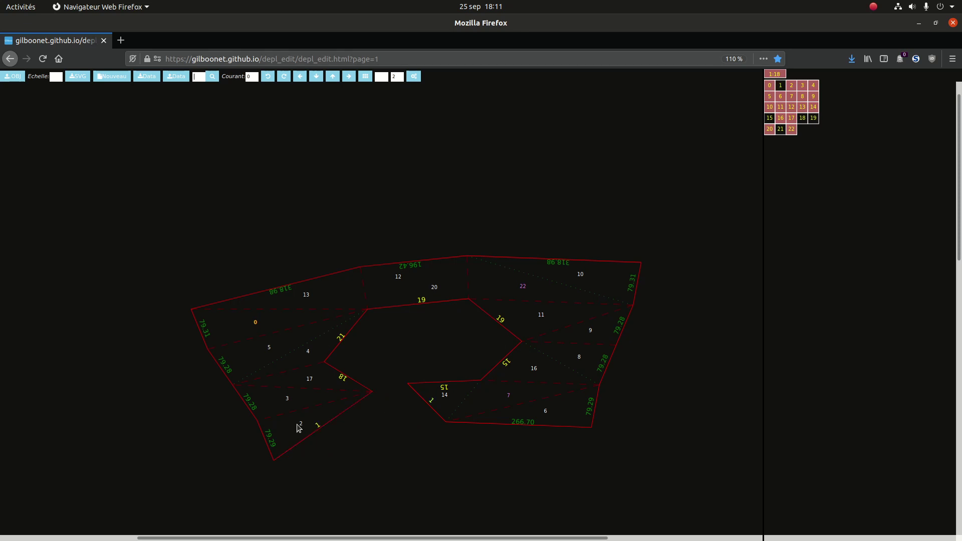
pyautogui.click(432, 399)
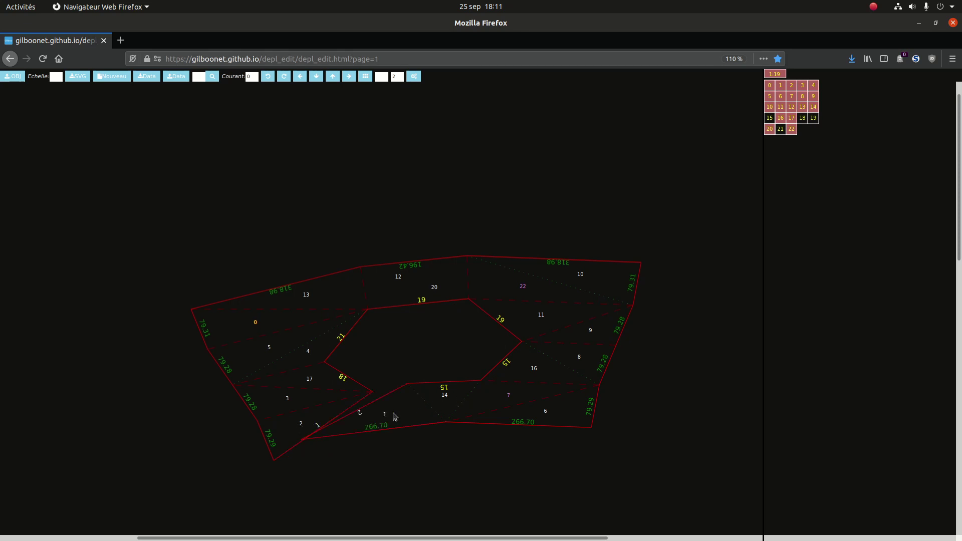
pyautogui.click(362, 415)
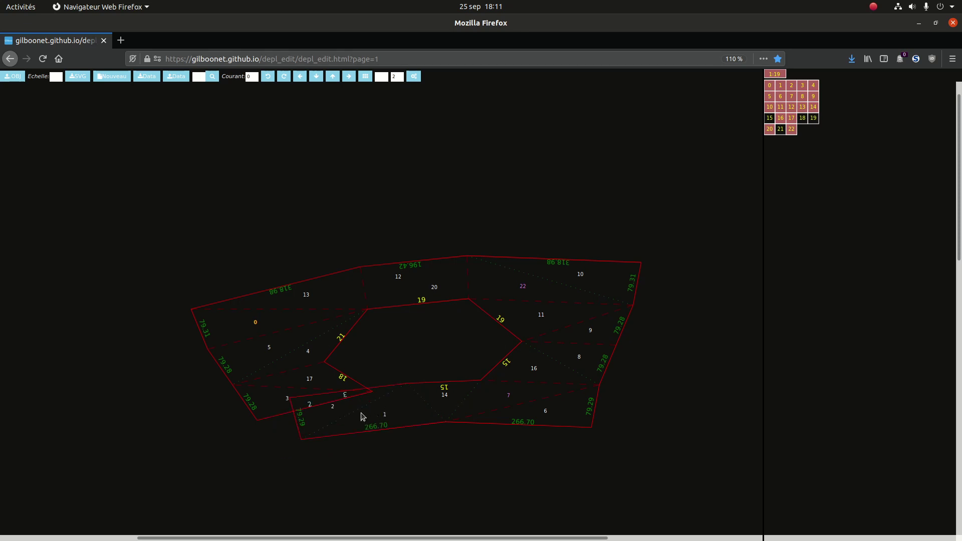
# Detach facets 3 and 17, and attach facets 19 and 21 to the pattern from facet 11.
pyautogui.click(285, 397)
pyautogui.click(305, 383)
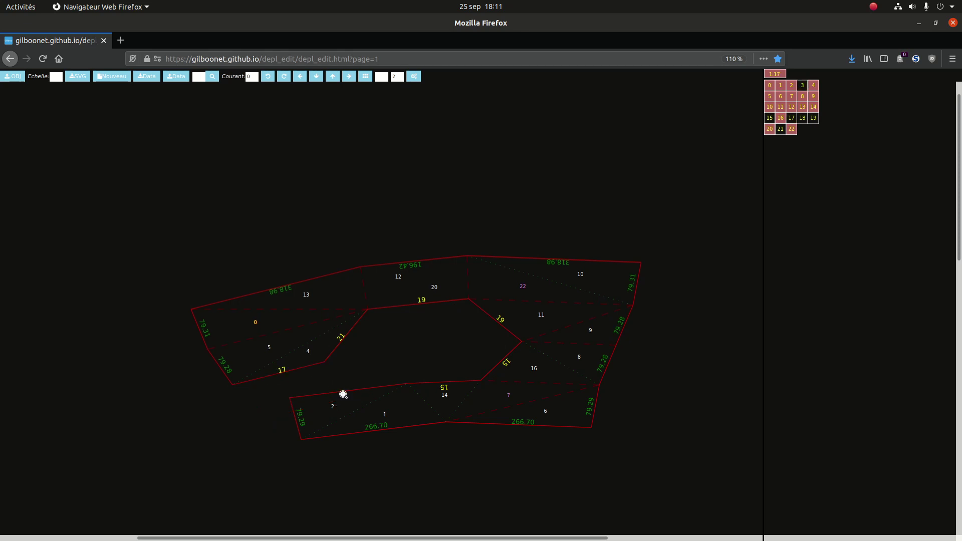
pyautogui.click(343, 394)
pyautogui.click(322, 381)
pyautogui.click(500, 318)
pyautogui.click(450, 333)
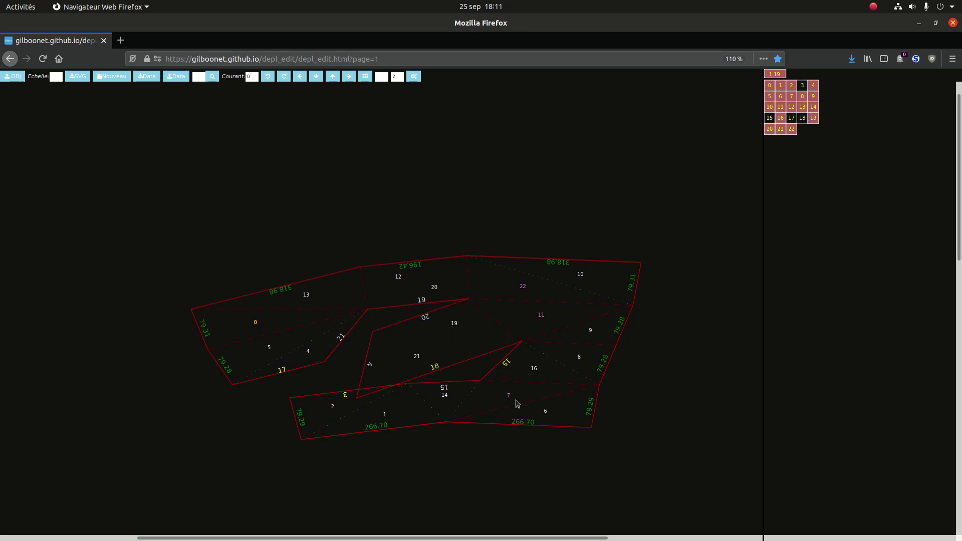
# Clear the lower strip of the pattern by detaching facets 2, 1, 14, 6, 7 and 16.
pyautogui.click(333, 412)
pyautogui.click(281, 370)
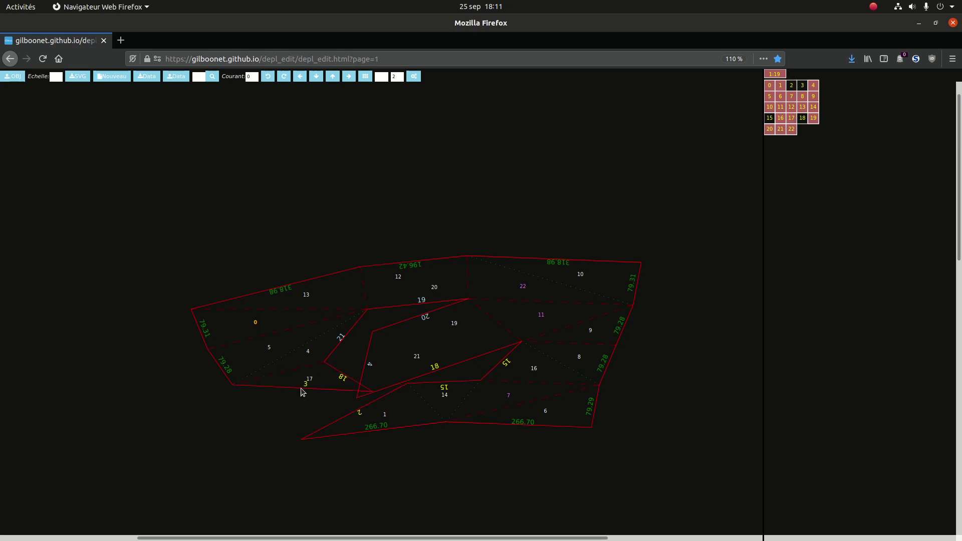
pyautogui.click(311, 381)
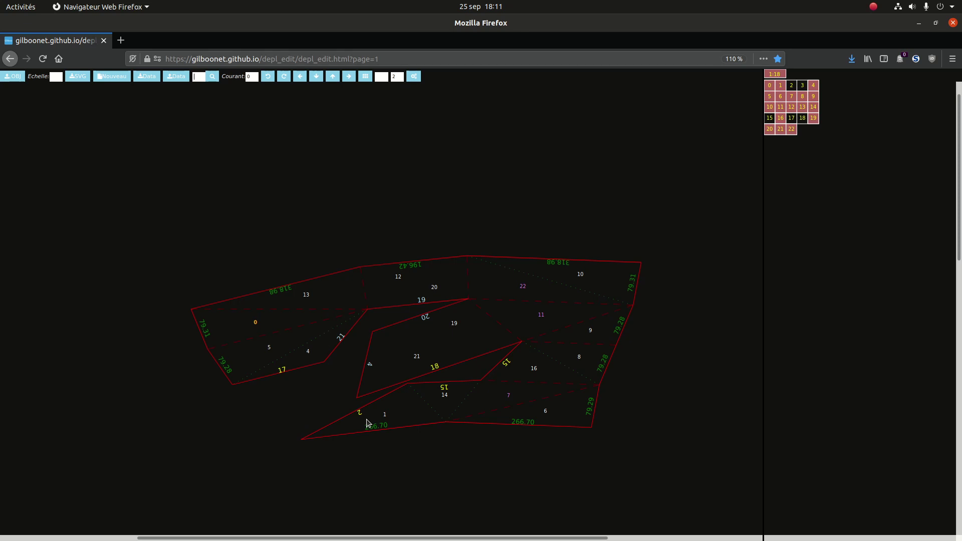
pyautogui.click(384, 415)
pyautogui.click(443, 396)
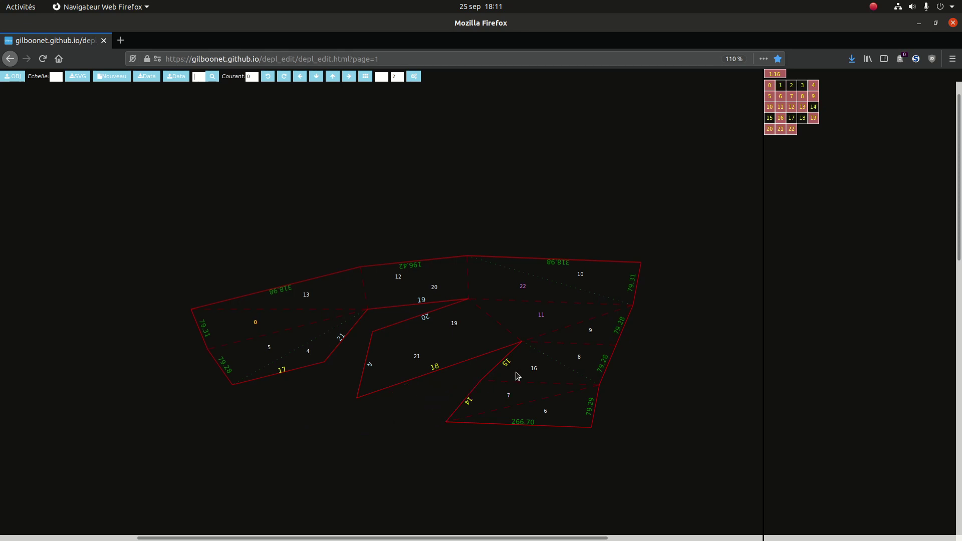
pyautogui.click(545, 411)
pyautogui.click(508, 397)
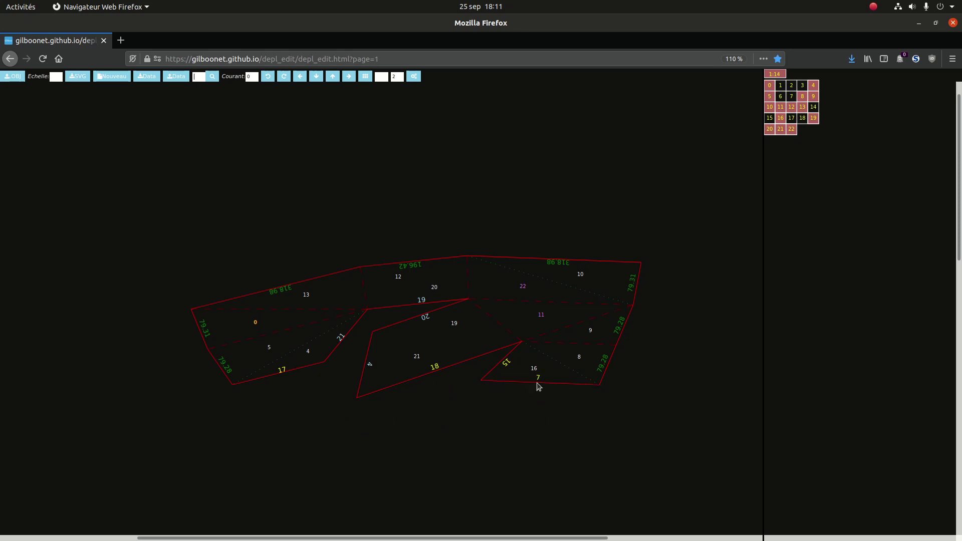
pyautogui.click(459, 358)
# Rebuild the lower strip from facet 21 by attaching facets 18, 15, 14, 1, 2 and 7.
pyautogui.click(434, 366)
pyautogui.click(459, 378)
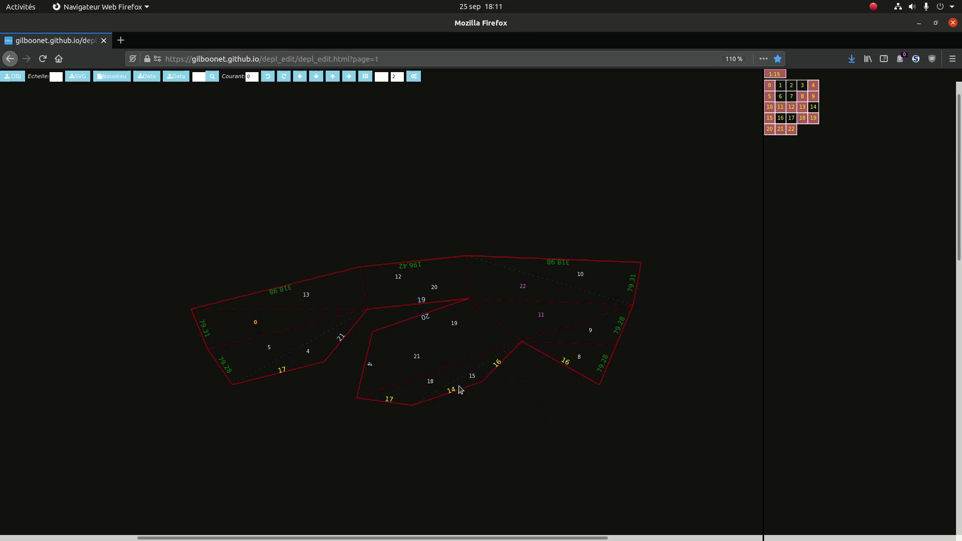
pyautogui.click(451, 388)
pyautogui.click(439, 416)
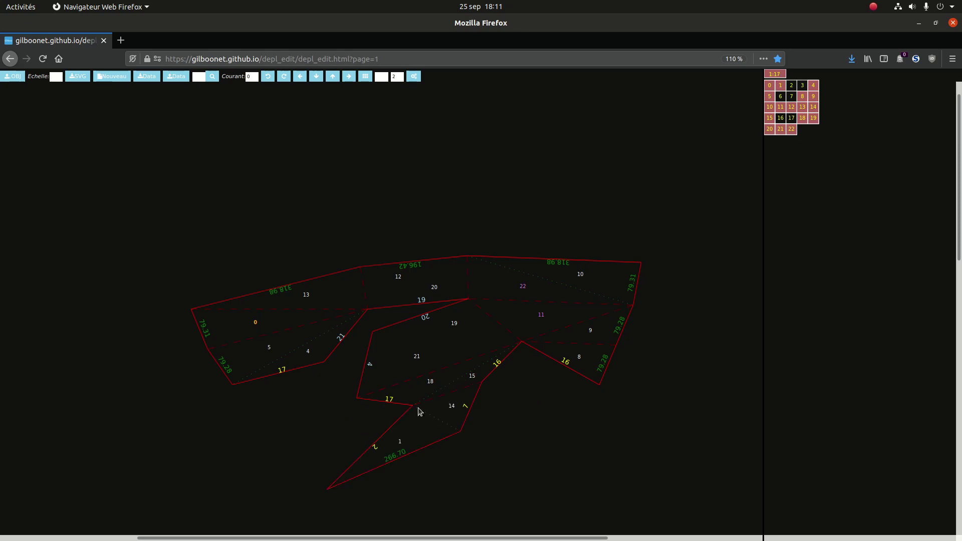
pyautogui.click(376, 447)
pyautogui.click(466, 406)
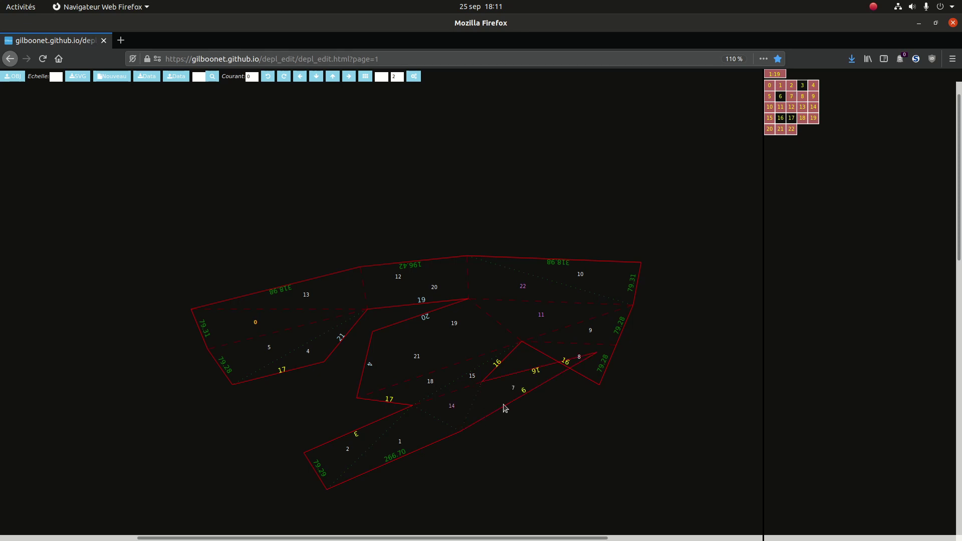
# Detach facets 8 and 9 from the pattern and attach facet 17 to facet 4.
pyautogui.click(580, 357)
pyautogui.click(590, 332)
pyautogui.click(281, 370)
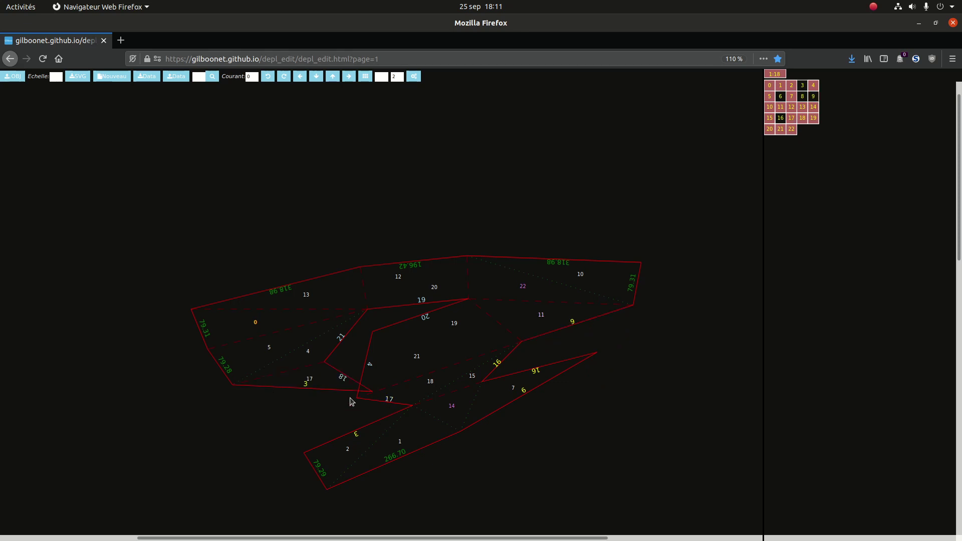
# Detach facets 17 and 7 from the pattern and attach facet 3 to facet 2.
pyautogui.click(311, 380)
pyautogui.click(354, 434)
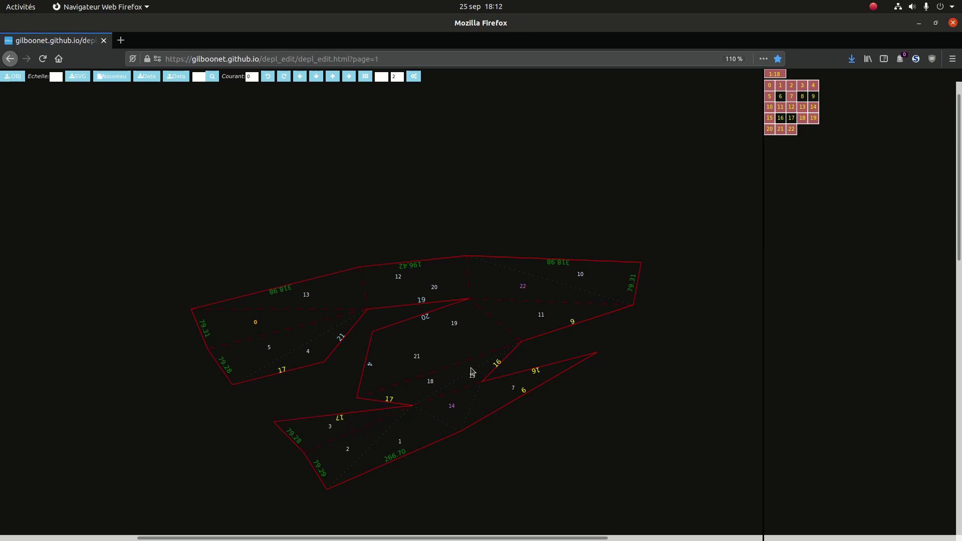
pyautogui.click(513, 388)
# Attach facets 9, 8 and 16 in a chain below facet 11.
pyautogui.click(570, 322)
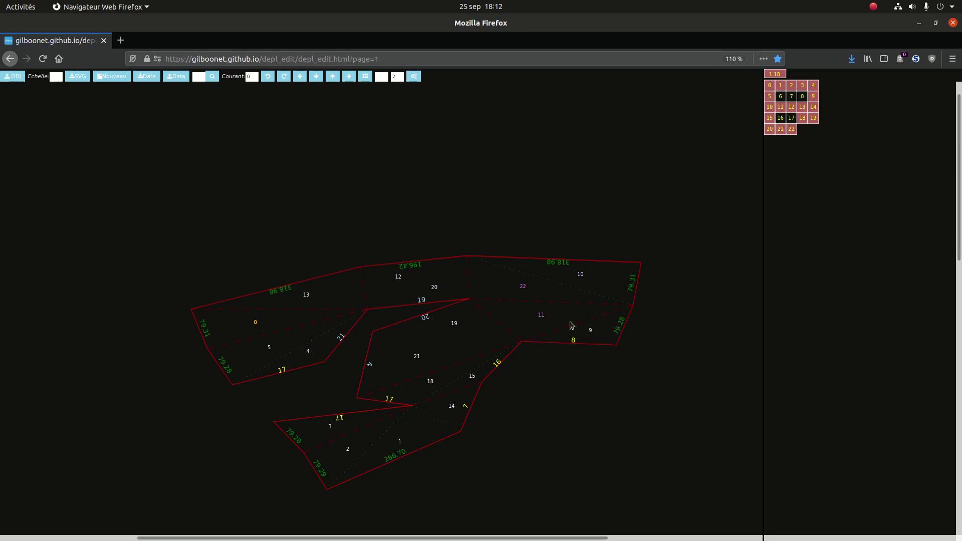
pyautogui.click(574, 339)
pyautogui.click(566, 361)
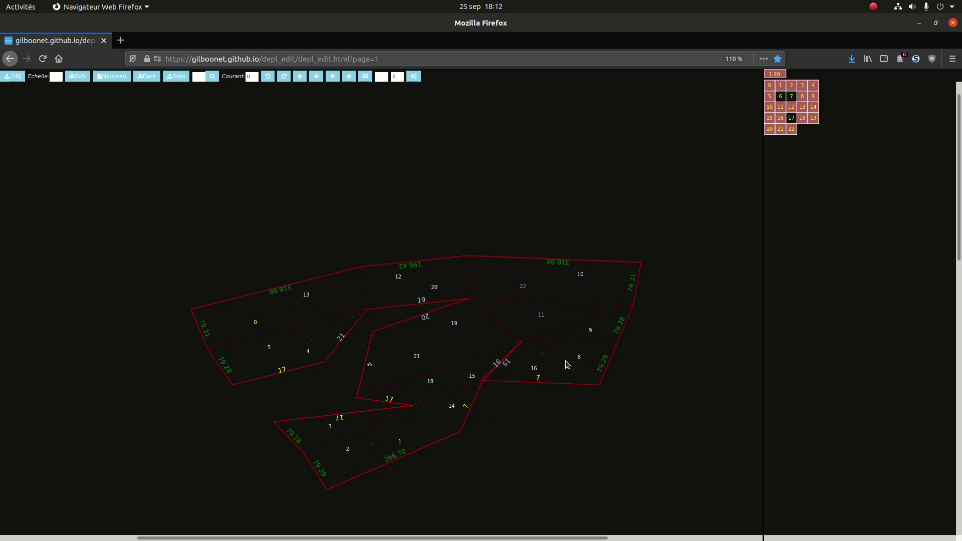
# Clear the inner part of the pattern by detaching facets 3, 2, 1, 14, 15, 18 and 21.
pyautogui.click(329, 426)
pyautogui.click(346, 448)
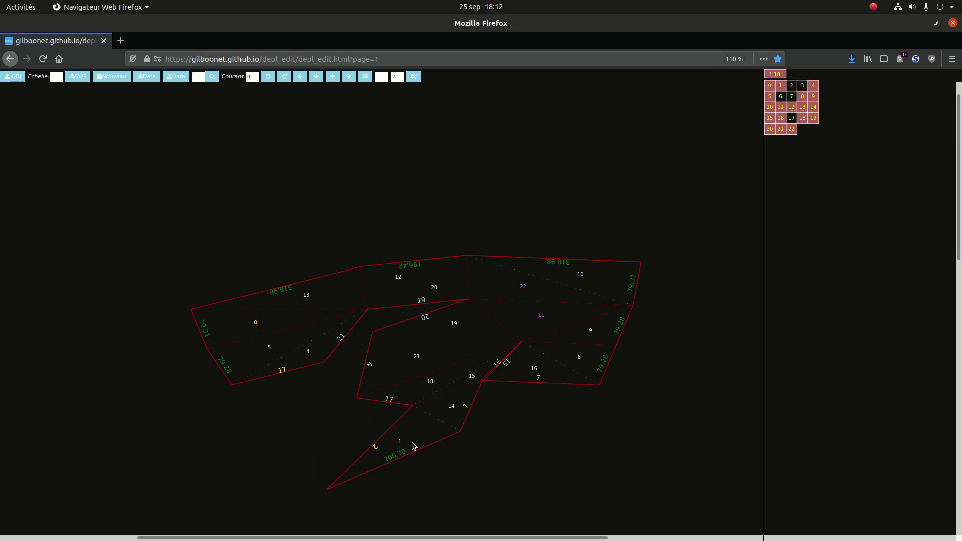
pyautogui.click(421, 436)
pyautogui.click(451, 404)
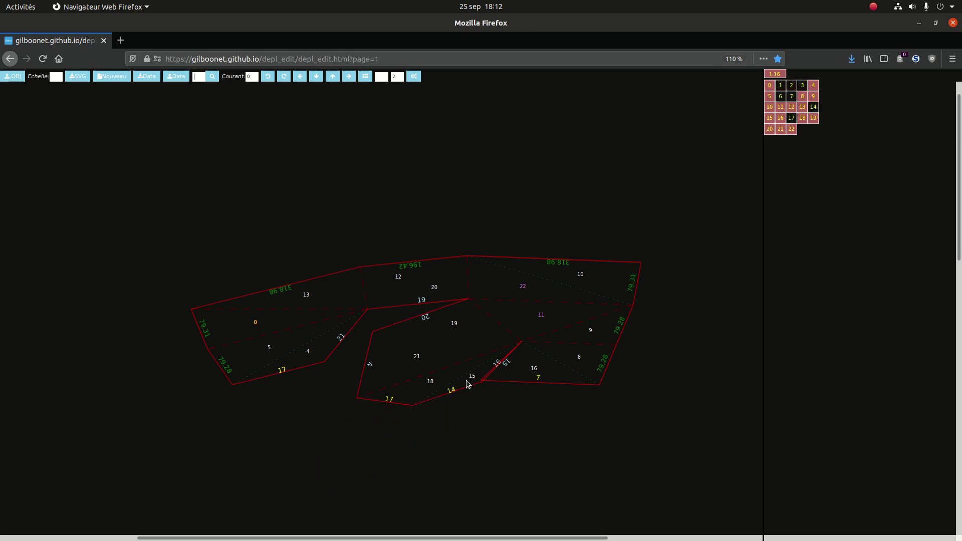
pyautogui.click(427, 385)
pyautogui.click(427, 385)
pyautogui.click(416, 357)
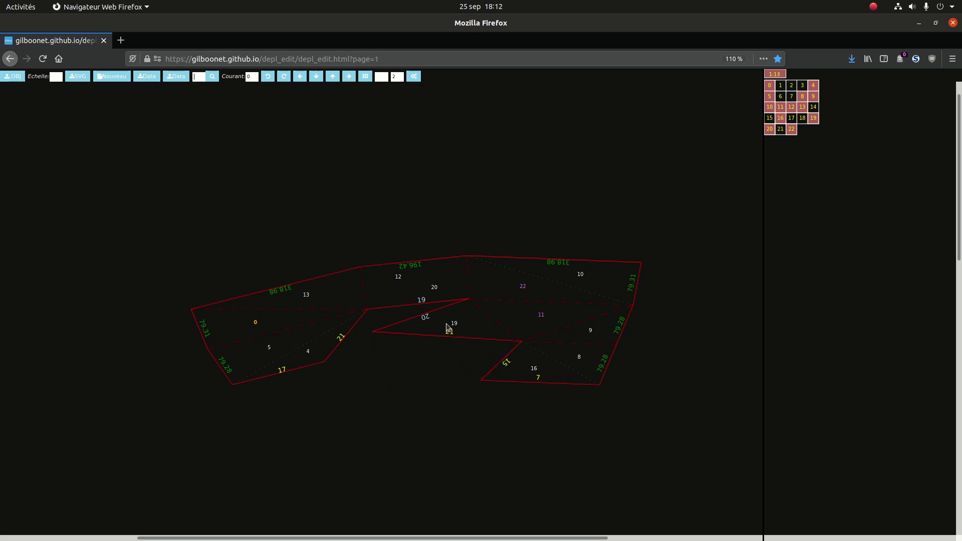
# Move facet 19 onto facet 20, and attach facets 21, 18, 15 and 14 in a chain from it.
pyautogui.click(423, 297)
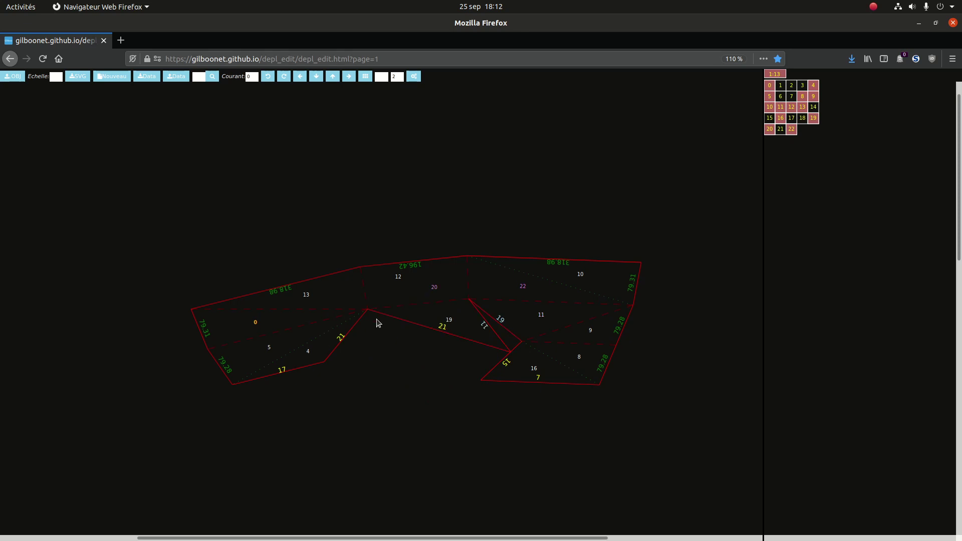
pyautogui.click(343, 337)
pyautogui.click(444, 331)
pyautogui.click(422, 359)
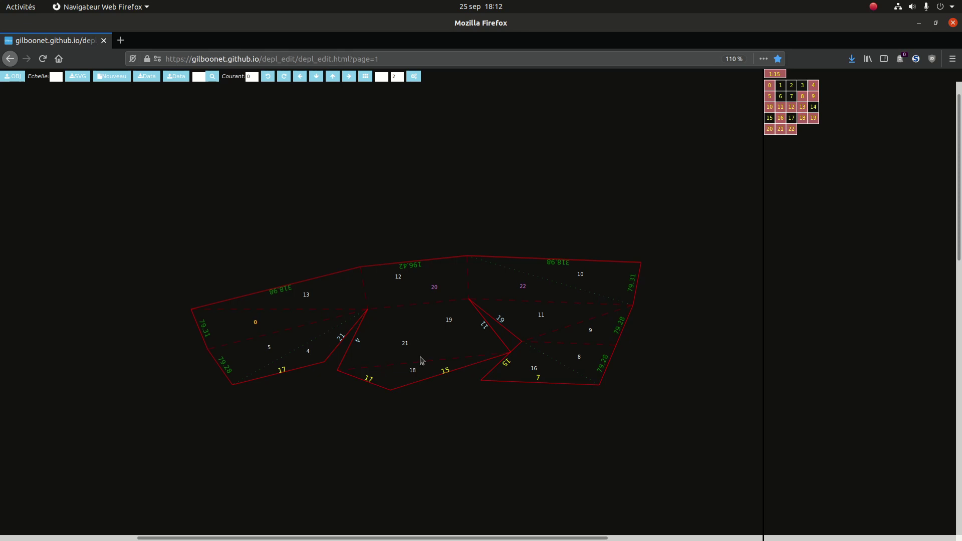
pyautogui.click(446, 371)
pyautogui.click(439, 386)
# Complete both side branches by attaching facets 17, 3, 2 and 1 below facet 4, and facets 7 and 6 below facet 16.
pyautogui.click(283, 372)
pyautogui.click(306, 383)
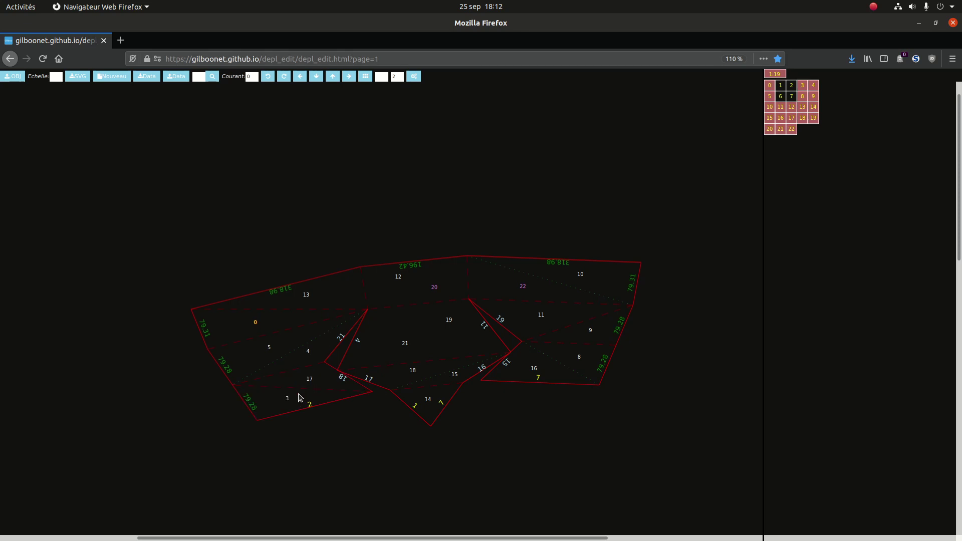
pyautogui.click(537, 380)
pyautogui.click(521, 412)
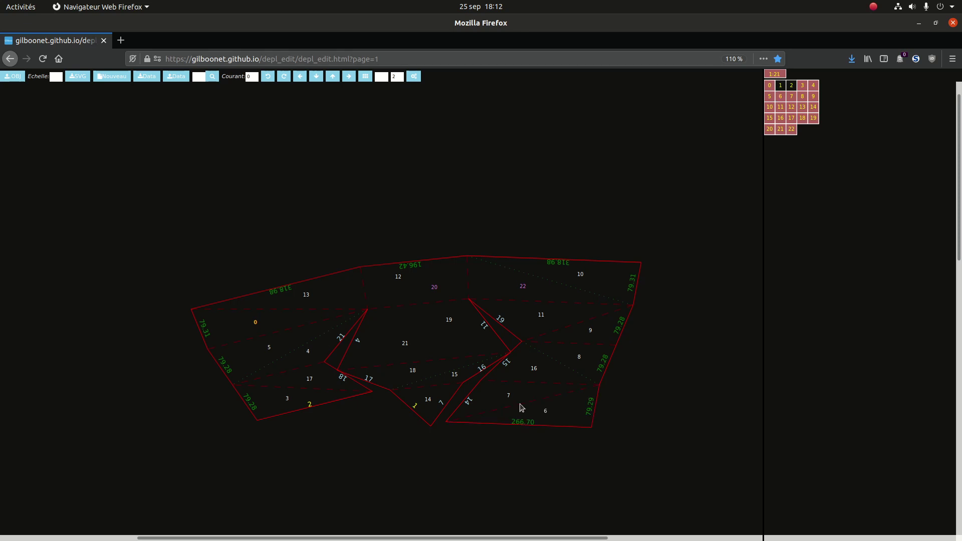
pyautogui.click(310, 407)
pyautogui.click(317, 423)
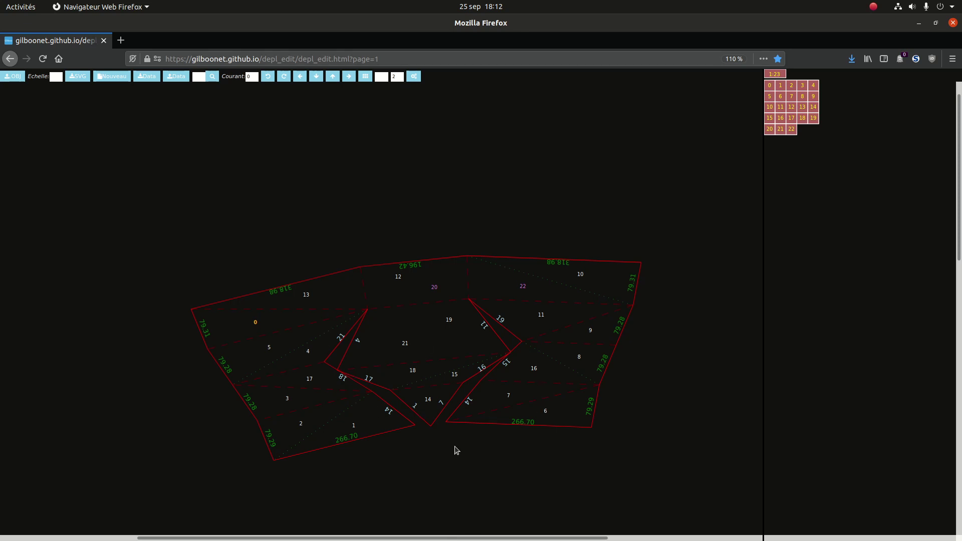
# Rotate the completed pattern clockwise by two increments so its short upper edge is nearly level.
pyautogui.click(285, 77)
pyautogui.click(284, 77)
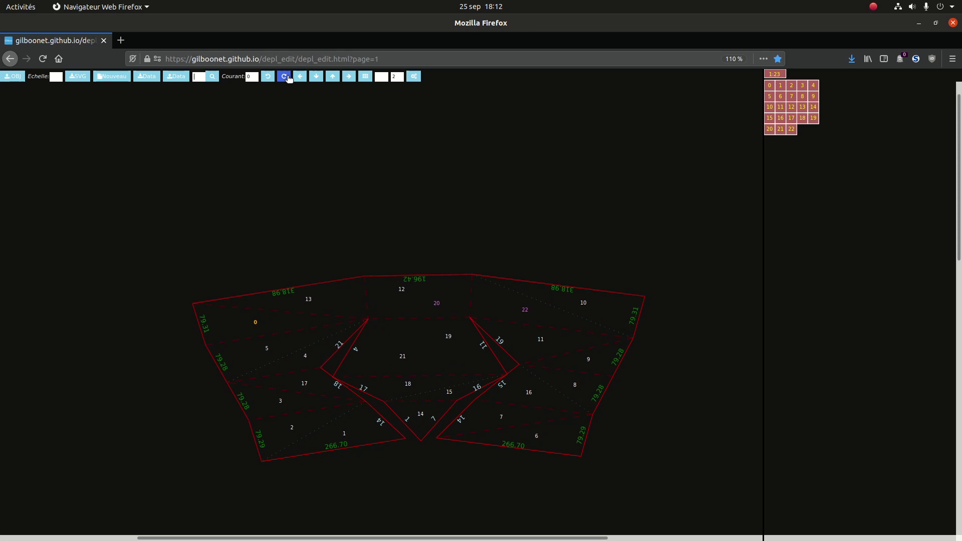
pyautogui.scroll(-3, 380, 359)
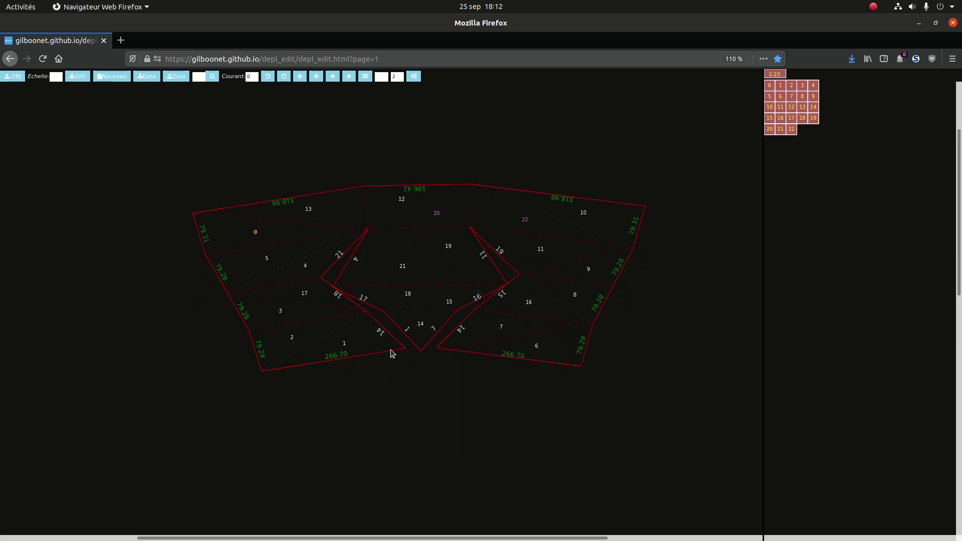
pyautogui.keyDown('ctrl'); pyautogui.scroll(1, 394, 349); pyautogui.keyUp('ctrl')
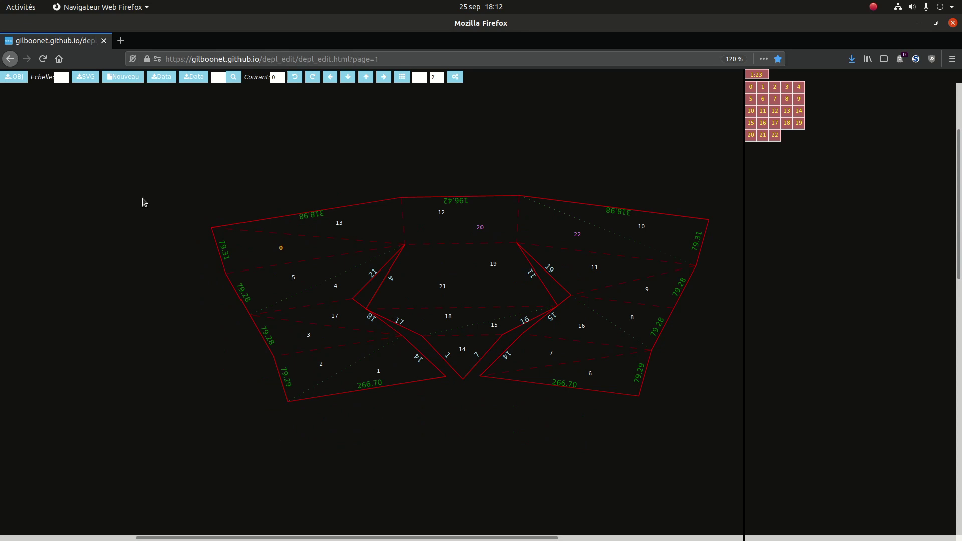
# Export the pattern as an SVG and save it as demo_biseau.svg in the miroir1 folder.
pyautogui.click(85, 76)
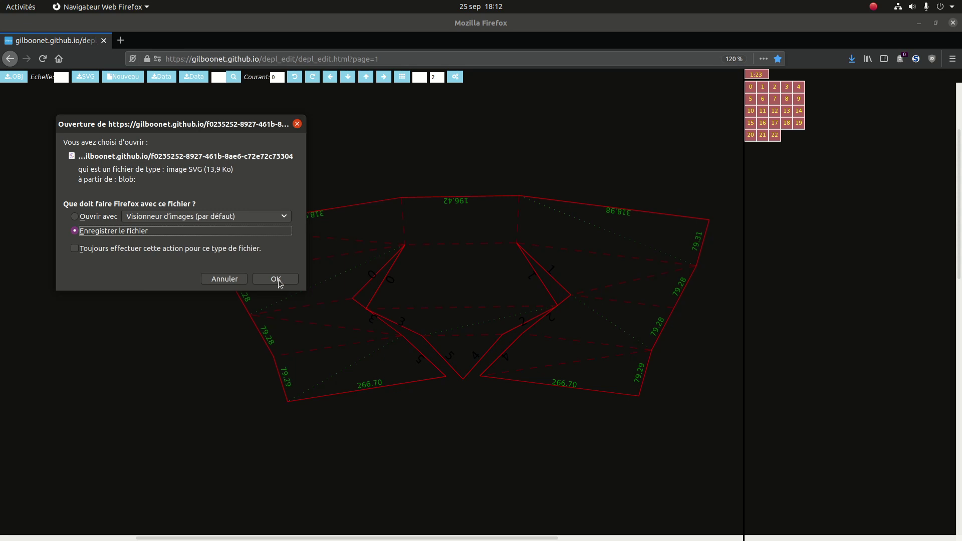
pyautogui.click(276, 279)
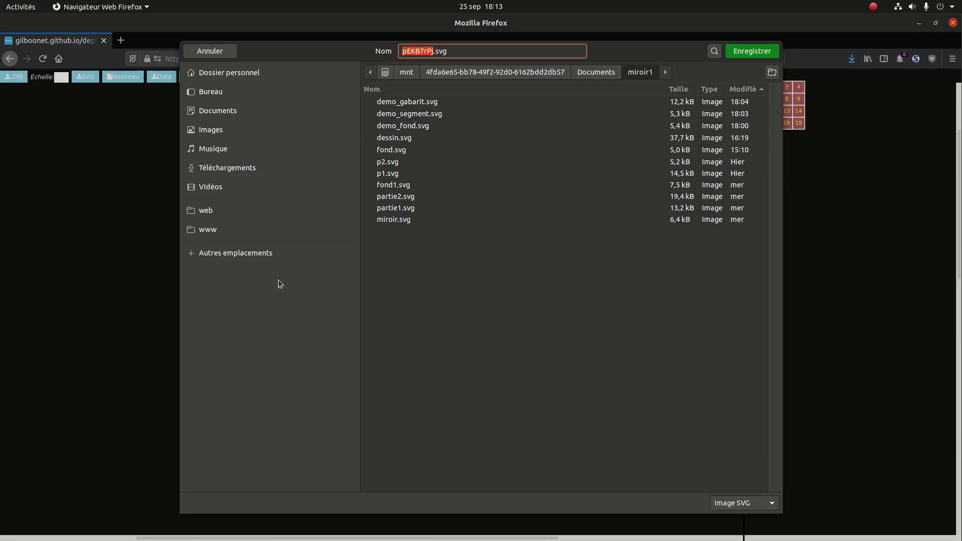
pyautogui.click(400, 116)
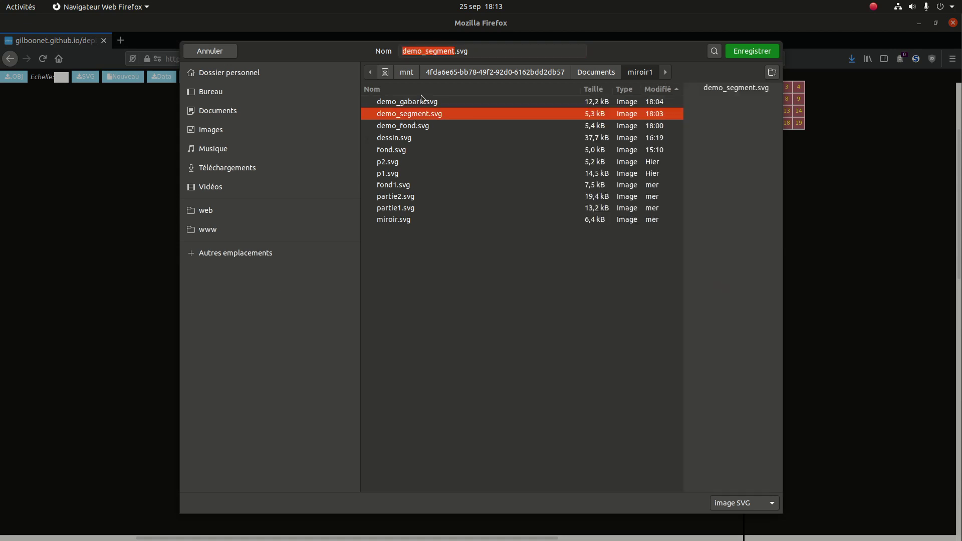
pyautogui.doubleClick(435, 50)
pyautogui.write('biseau')
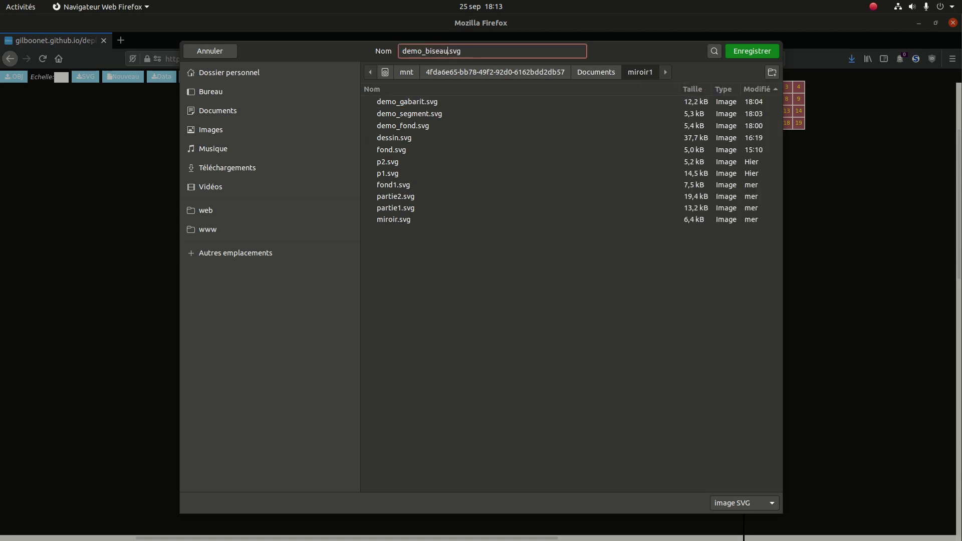
pyautogui.click(757, 52)
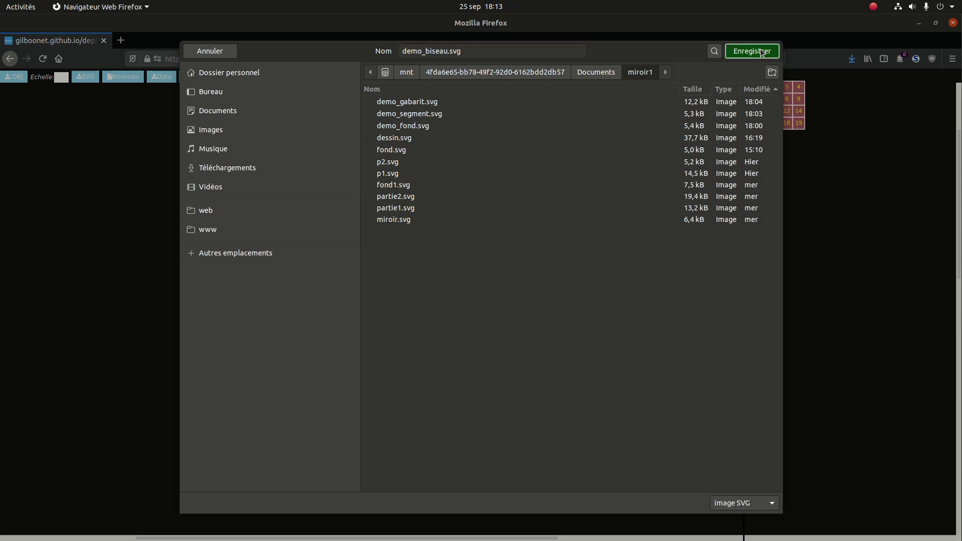
# Switch to Inkscape and open demo_biseau.svg from the miroir1 folder.
pyautogui.click(918, 23)
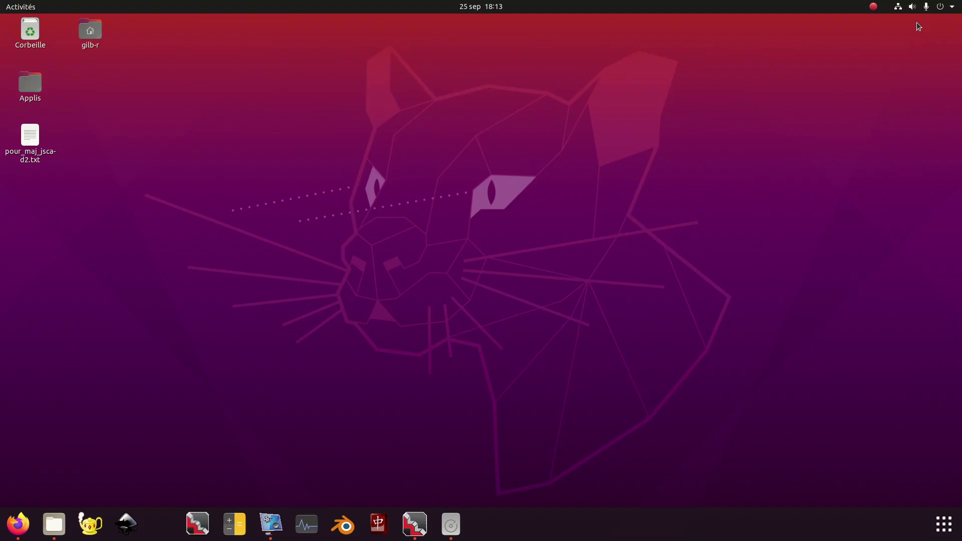
pyautogui.click(125, 524)
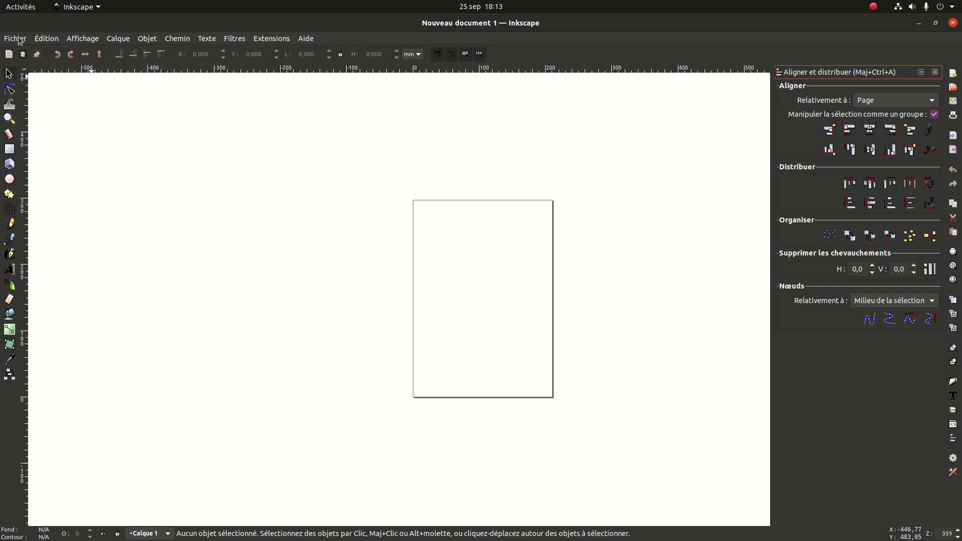
pyautogui.click(19, 40)
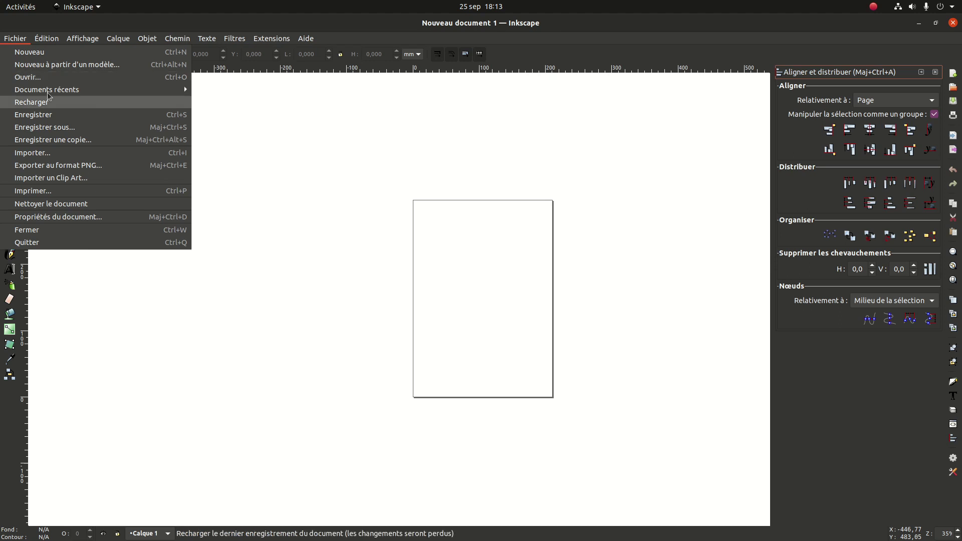
pyautogui.click(37, 81)
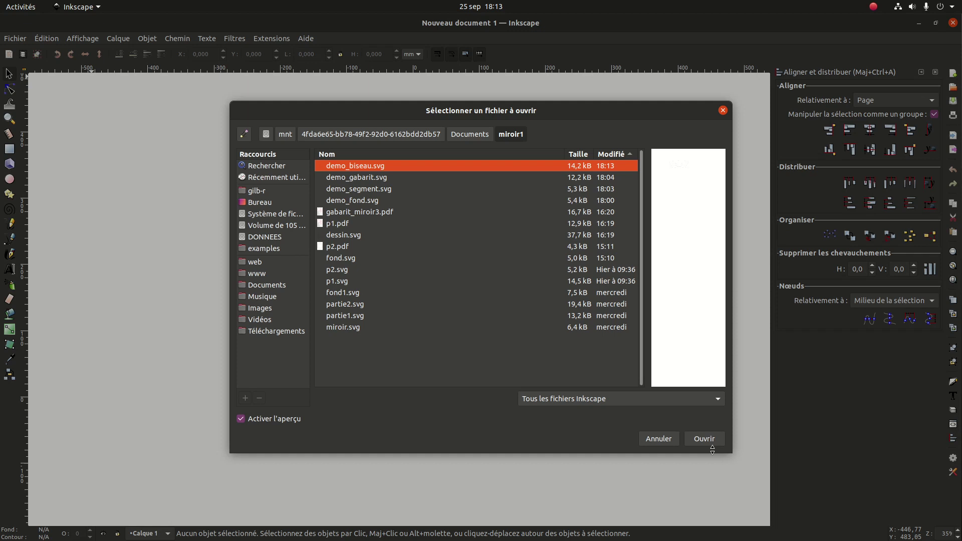
pyautogui.click(710, 443)
# Select every object of the pattern and show its dimensions in cm.
pyautogui.moveTo(135, 114); pyautogui.dragTo(522, 350)
pyautogui.click(419, 54)
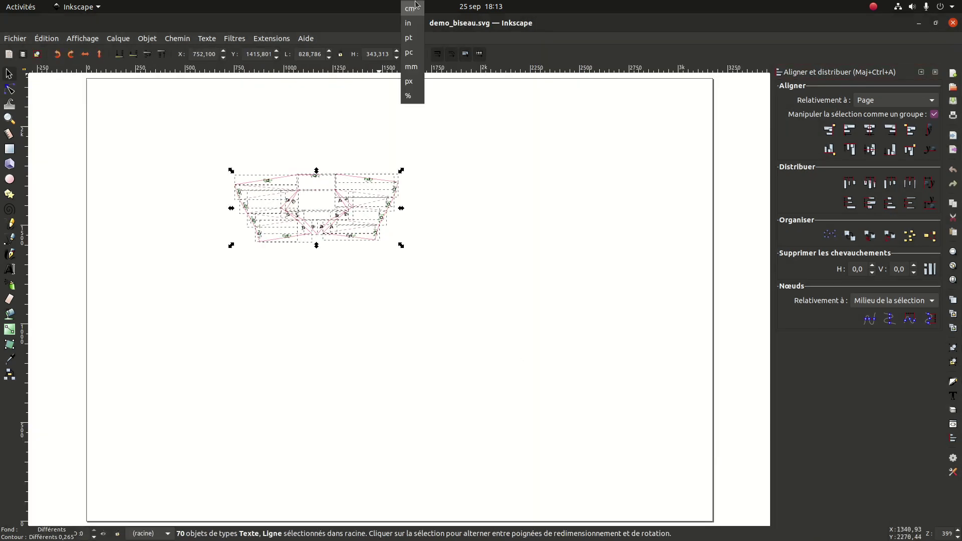
pyautogui.click(411, 8)
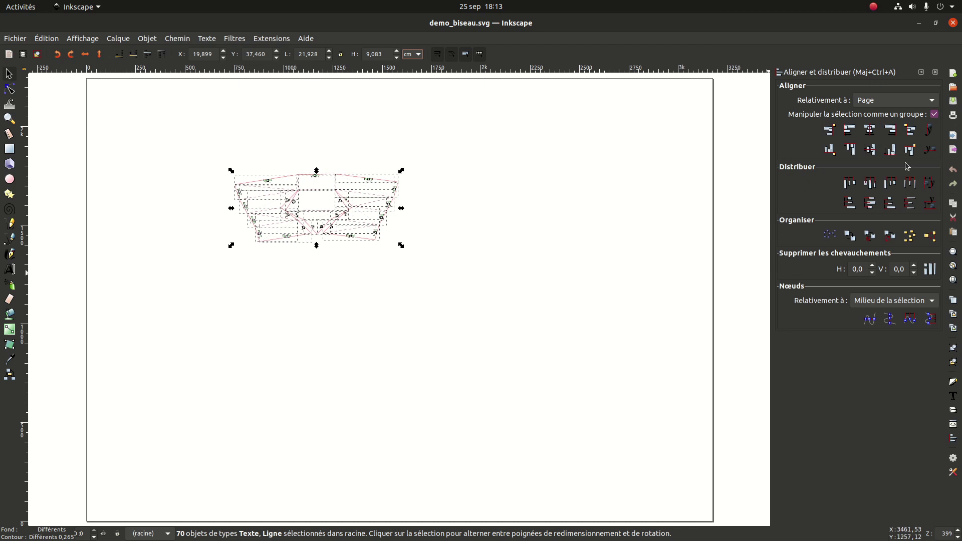
# Set the document's page size to A4, keeping the landscape orientation.
pyautogui.click(13, 39)
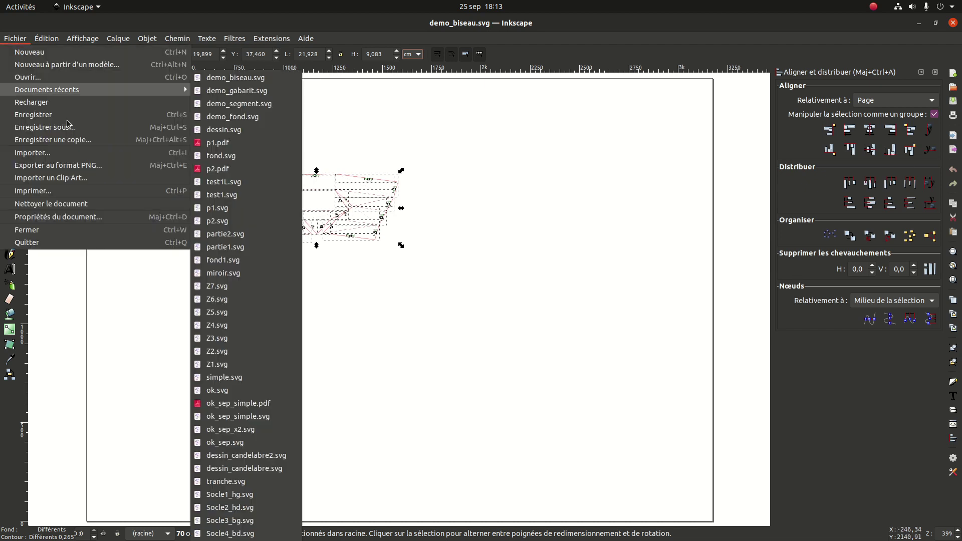
pyautogui.click(69, 216)
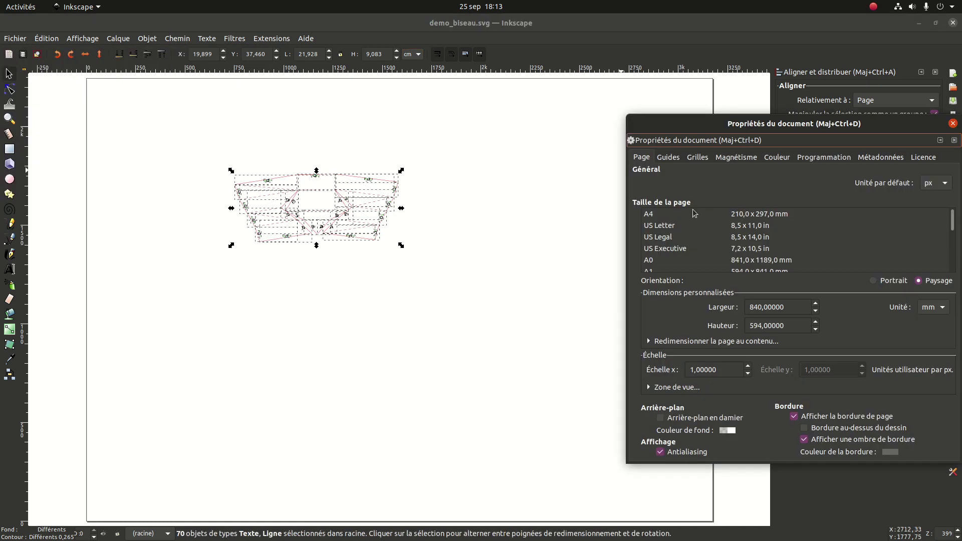
pyautogui.click(644, 214)
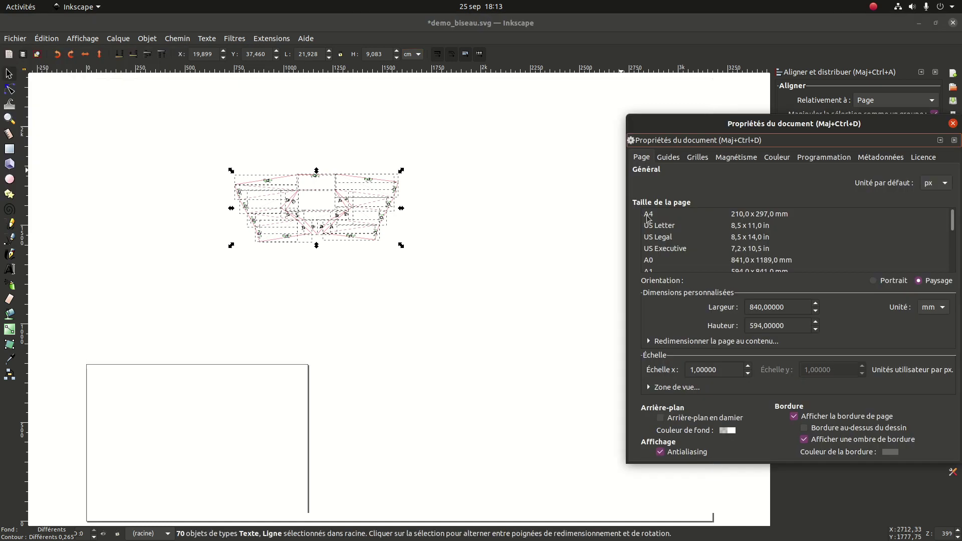
pyautogui.click(952, 122)
# Center the selected pattern horizontally and vertically relative to the page.
pyautogui.moveTo(515, 273); pyautogui.dragTo(605, 214, button='middle')
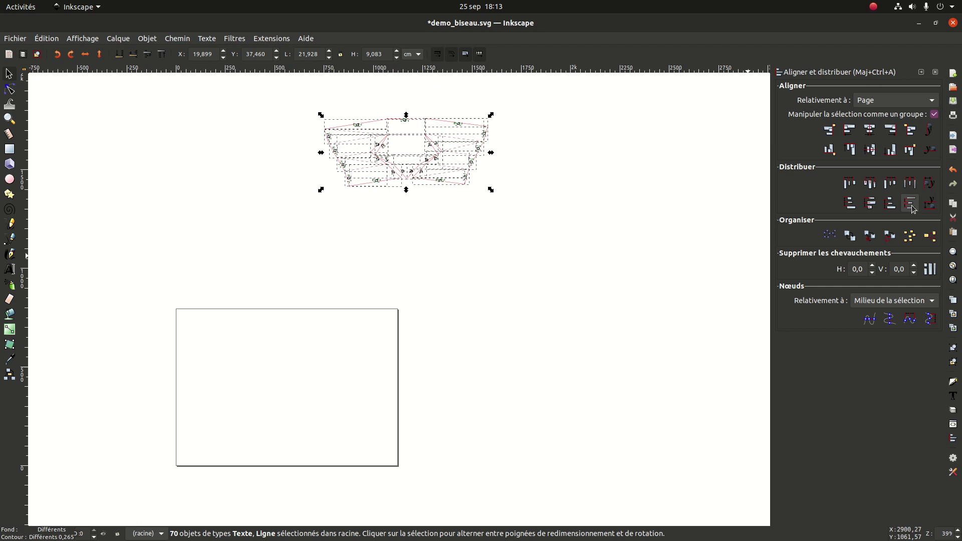
pyautogui.click(870, 130)
pyautogui.click(869, 149)
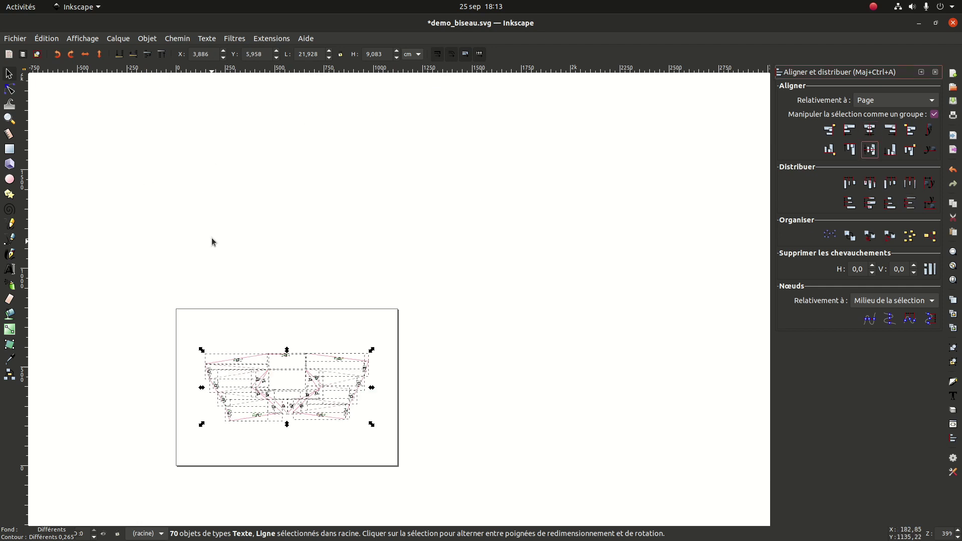
# Clear the selection around the centered pattern and save the demo_biseau.svg document.
pyautogui.keyDown('ctrl'); pyautogui.scroll(2, 458, 470); pyautogui.keyUp('ctrl')
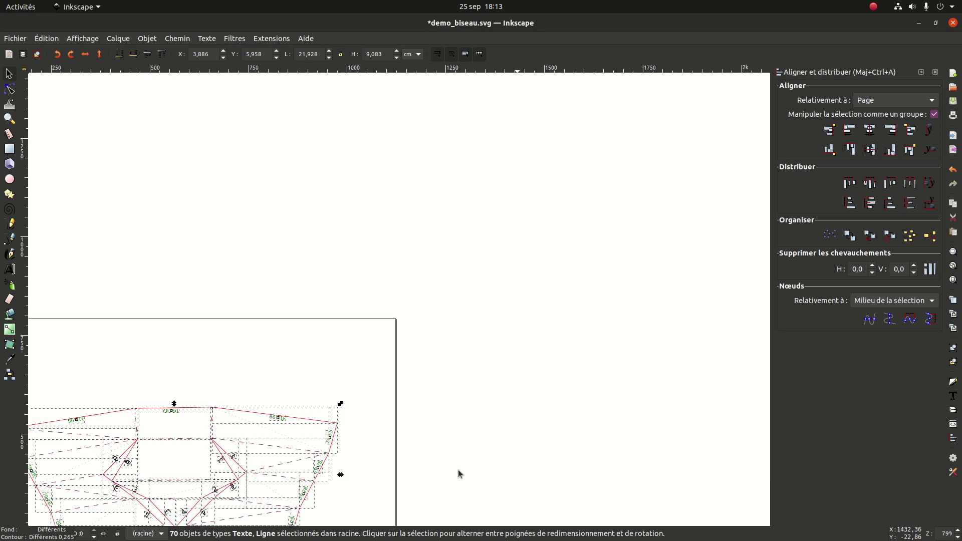
pyautogui.keyDown('ctrl'); pyautogui.scroll(1, 458, 470); pyautogui.keyUp('ctrl')
pyautogui.moveTo(521, 469); pyautogui.dragTo(713, 238, button='middle')
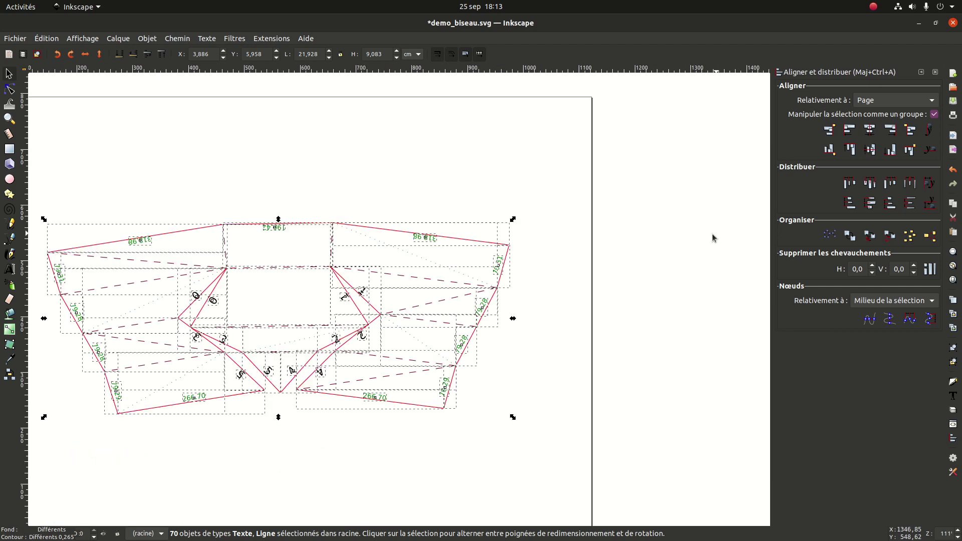
pyautogui.click(565, 163)
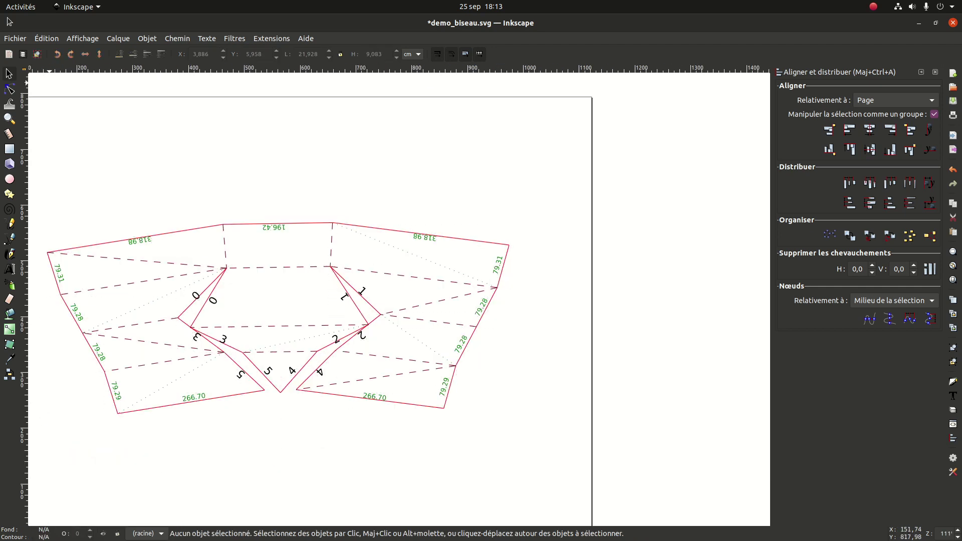
pyautogui.click(15, 38)
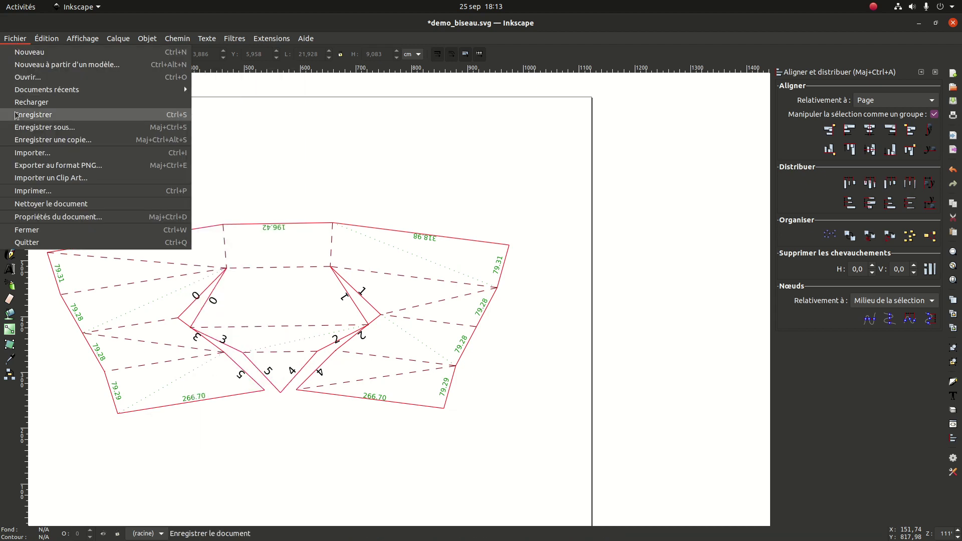
pyautogui.click(17, 116)
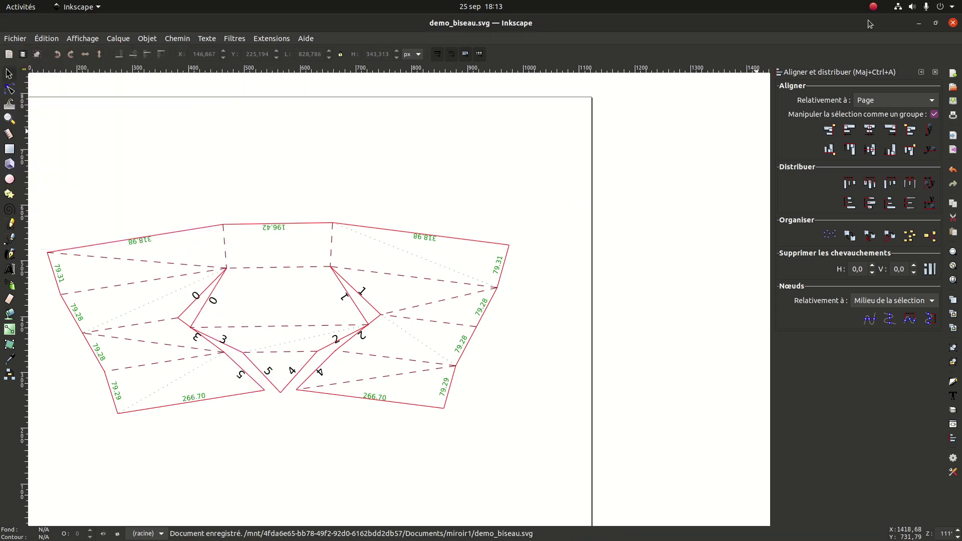
# Close the Inkscape document, switch to Wings3D and turn the mirror frame to face its back side.
pyautogui.click(953, 23)
pyautogui.click(414, 524)
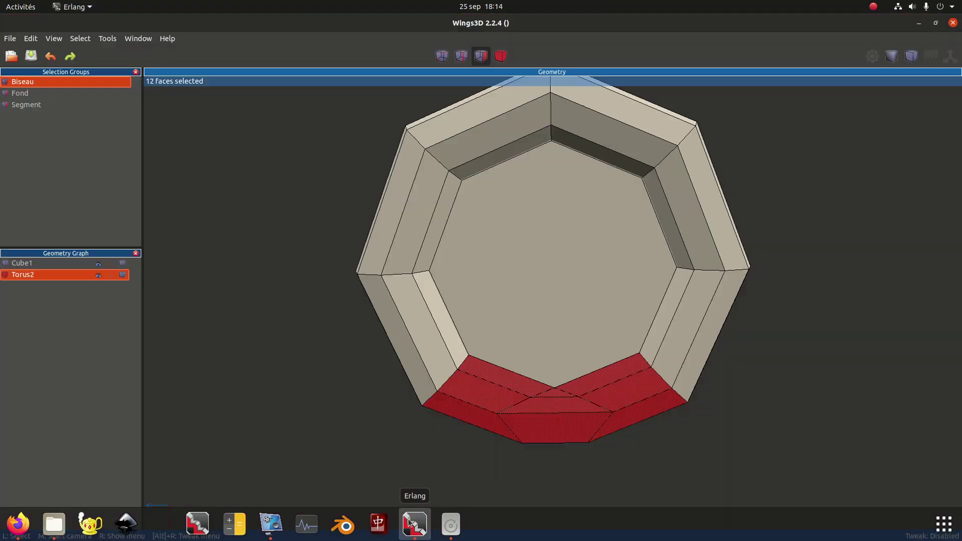
pyautogui.middleClick(560, 277)
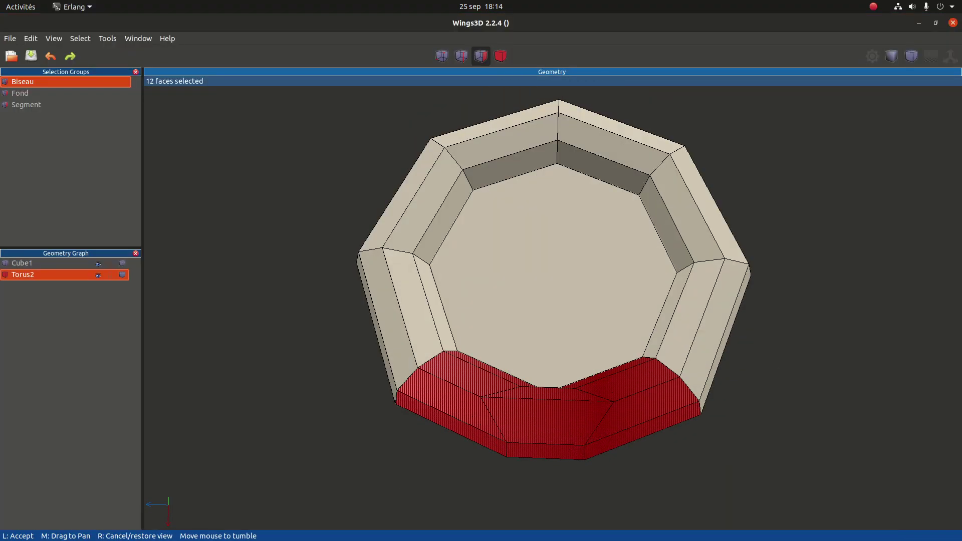
pyautogui.click(757, 374)
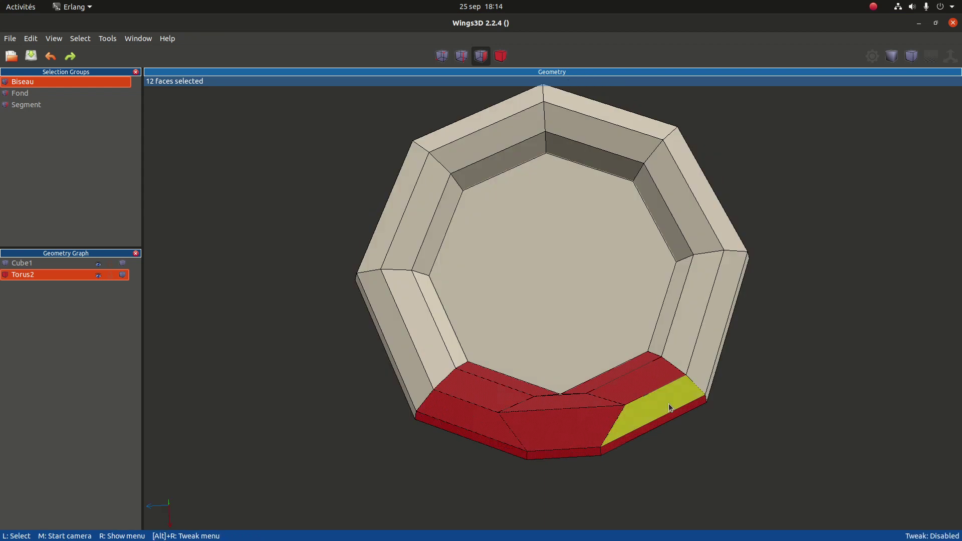
pyautogui.middleClick(637, 458)
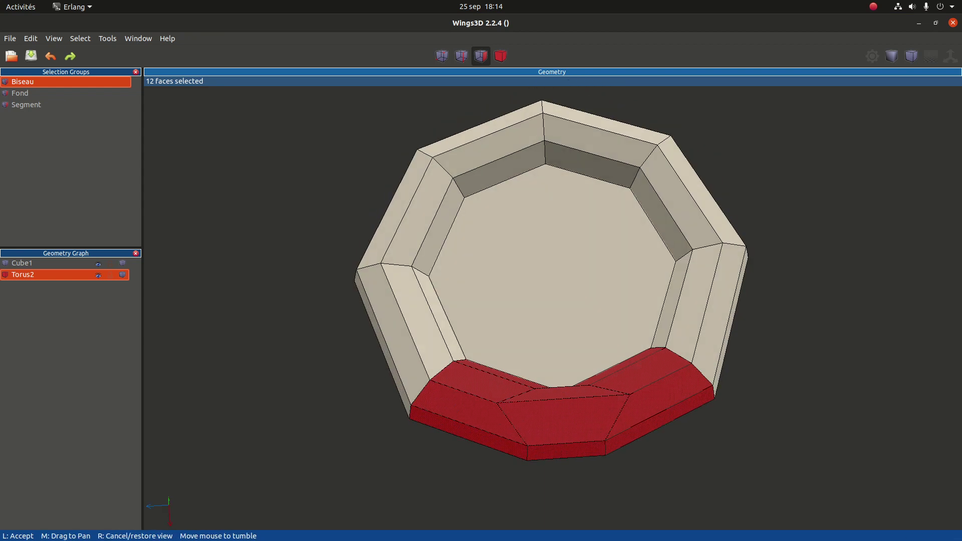
pyautogui.click(687, 251)
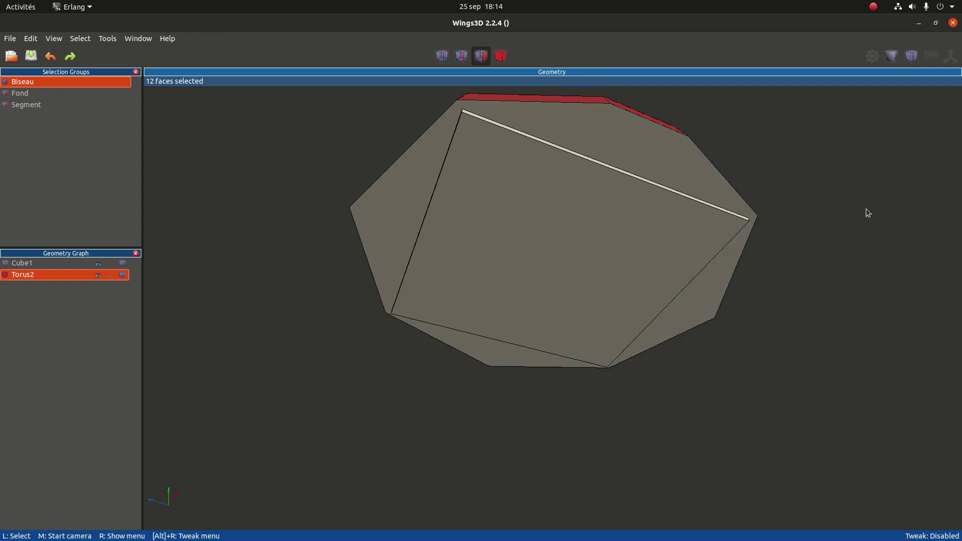
pyautogui.middleClick(865, 208)
pyautogui.click(698, 155)
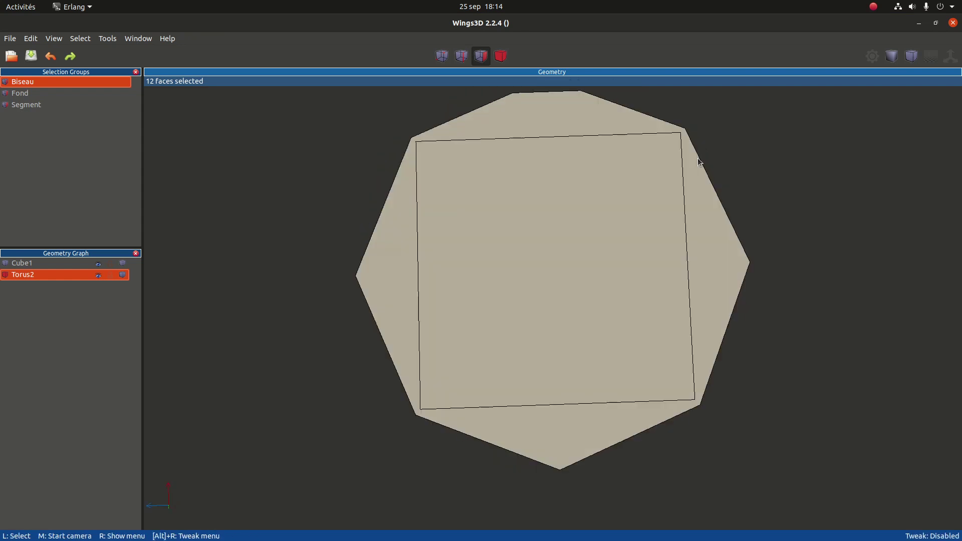
# Make Fond the active selection group and select only the frame's back face around the square recess.
pyautogui.click(555, 107)
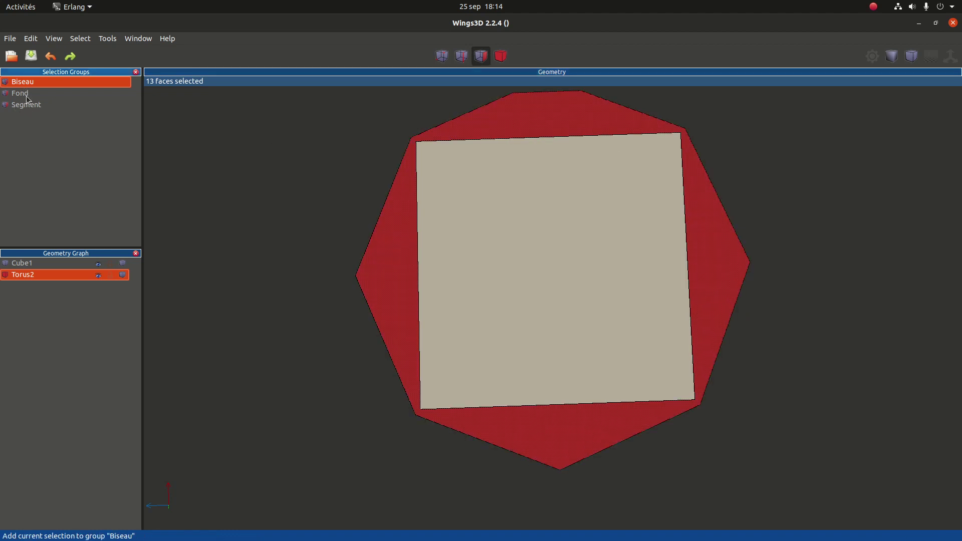
pyautogui.click(26, 95)
pyautogui.click(42, 108)
pyautogui.click(26, 94)
pyautogui.middleClick(837, 260)
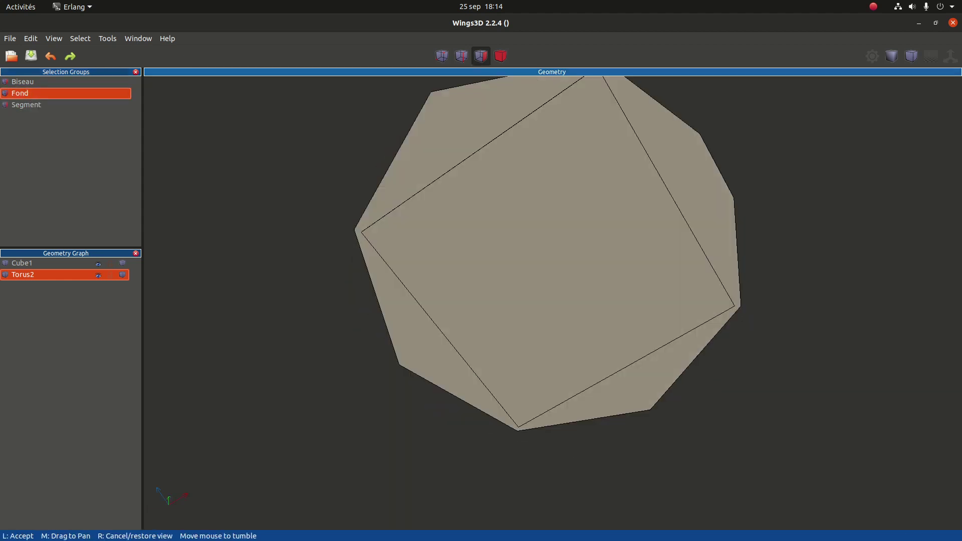
pyautogui.click(555, 115)
pyautogui.click(549, 110)
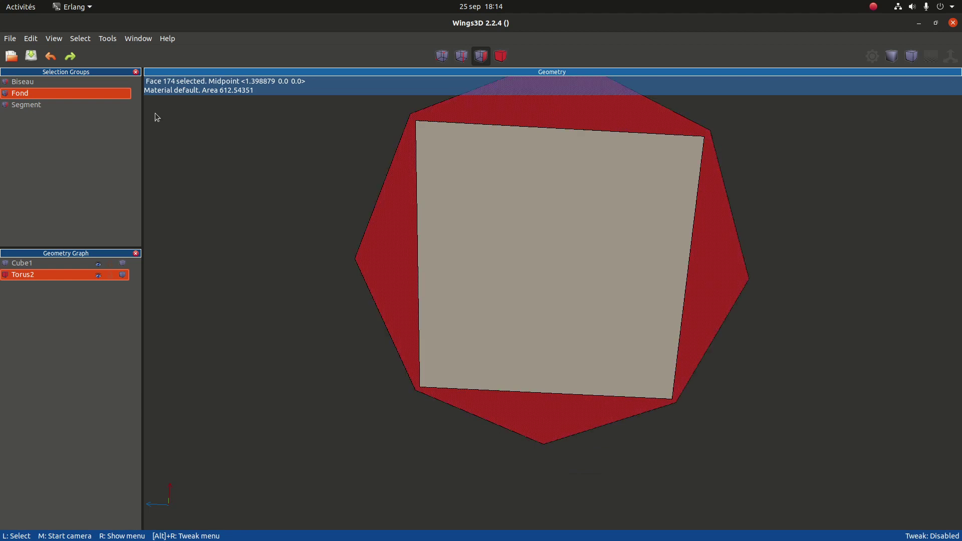
# Add the selected back face to the Fond selection group.
pyautogui.rightClick(22, 93)
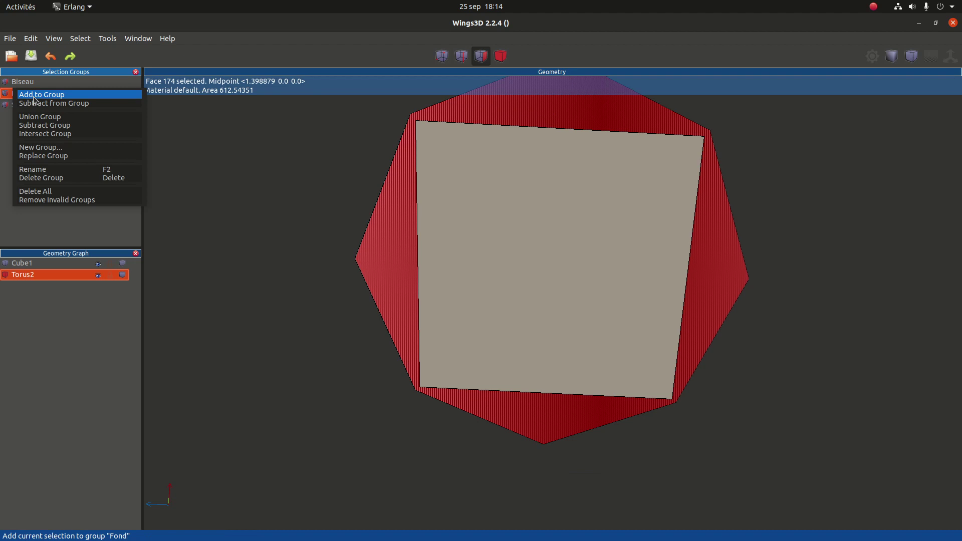
pyautogui.click(46, 96)
pyautogui.click(572, 118)
pyautogui.click(575, 110)
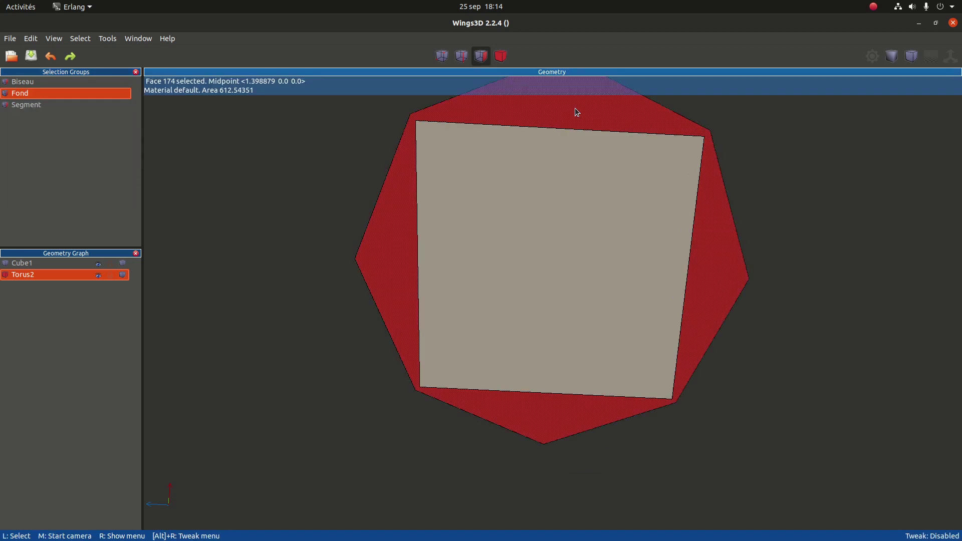
pyautogui.middleClick(258, 183)
pyautogui.click(259, 183)
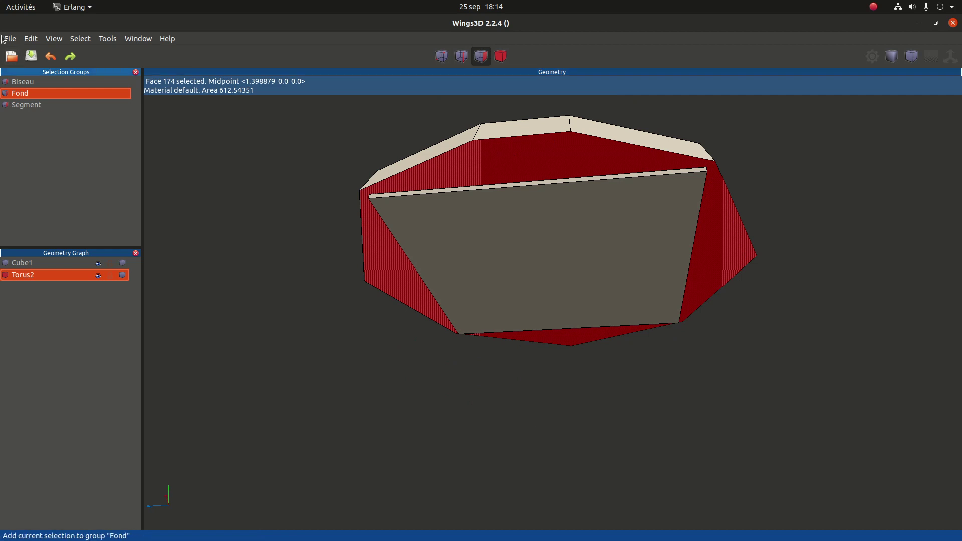
# Export the selected back face as a triangulated Wavefront file named demo_fond2.obj in the miroir1 folder.
pyautogui.click(5, 39)
pyautogui.moveTo(113, 189)
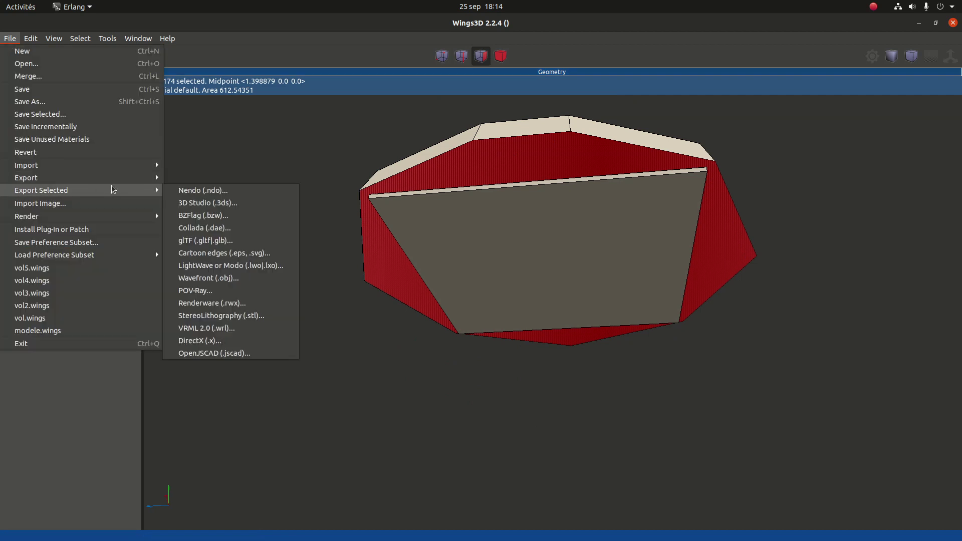
pyautogui.click(258, 278)
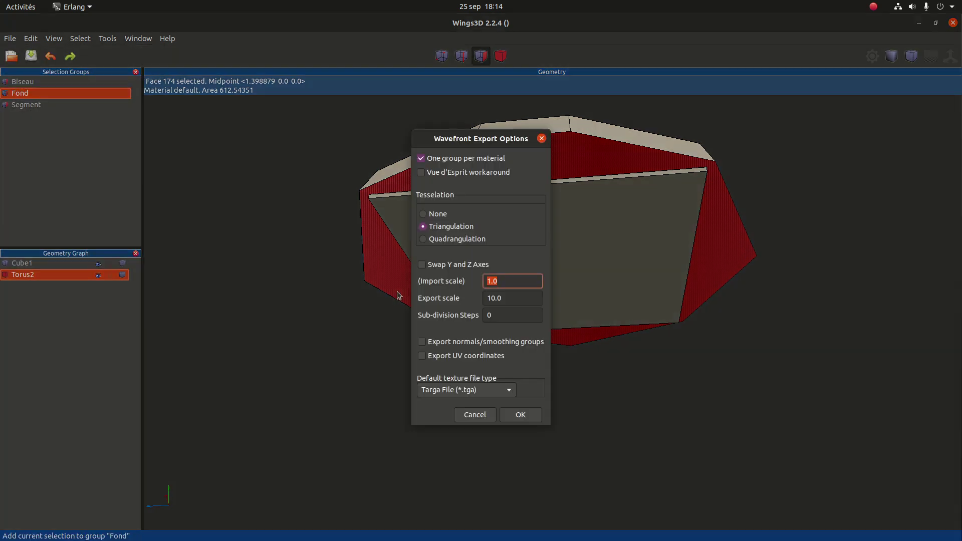
pyautogui.click(533, 418)
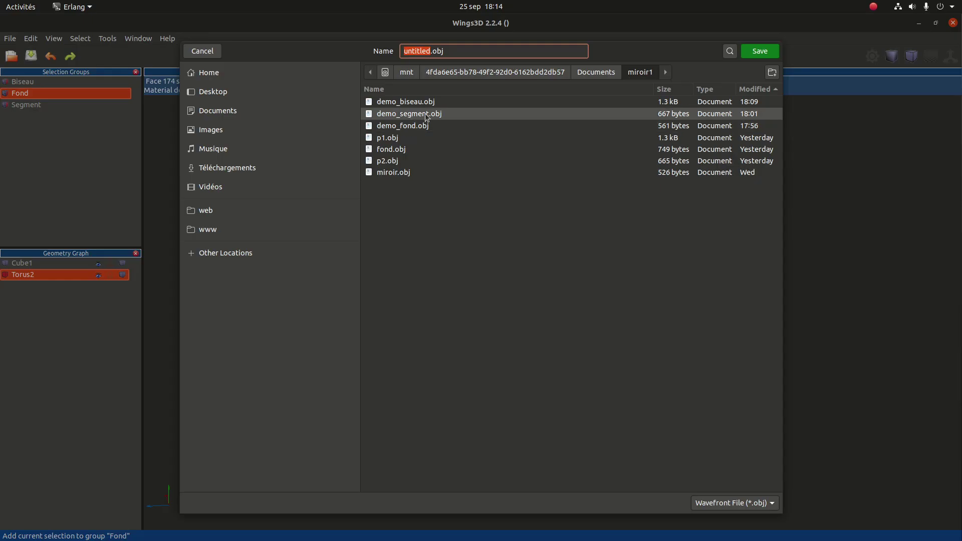
pyautogui.click(430, 128)
pyautogui.click(586, 50)
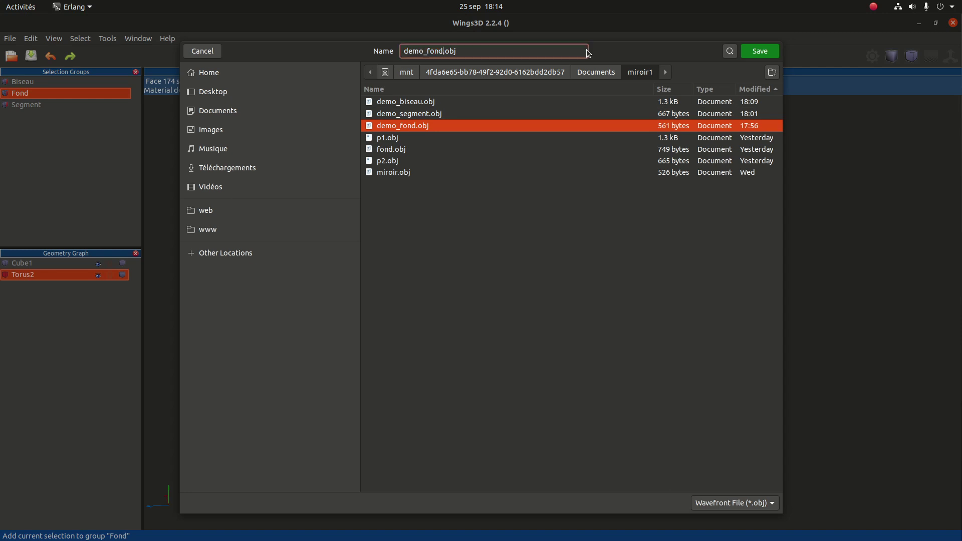
pyautogui.write('2')
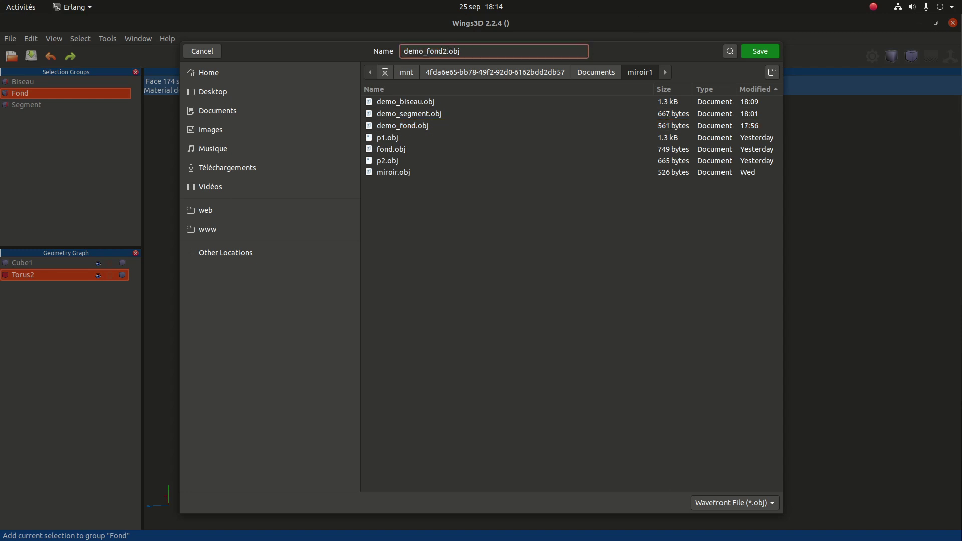
pyautogui.click(761, 50)
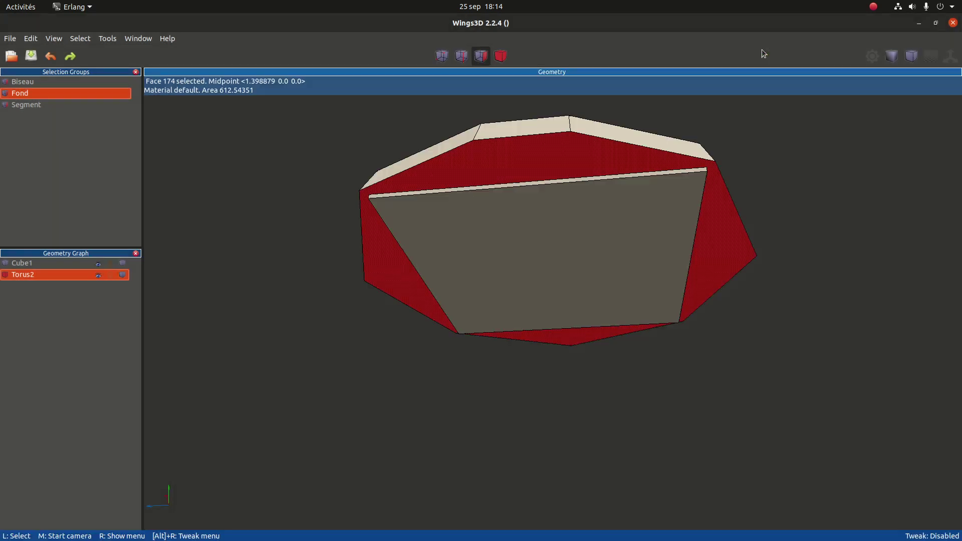
# Switch to Firefox, reload the depl_edit page and load demo_fond2.obj with facet 0 as the starting facet.
pyautogui.click(919, 23)
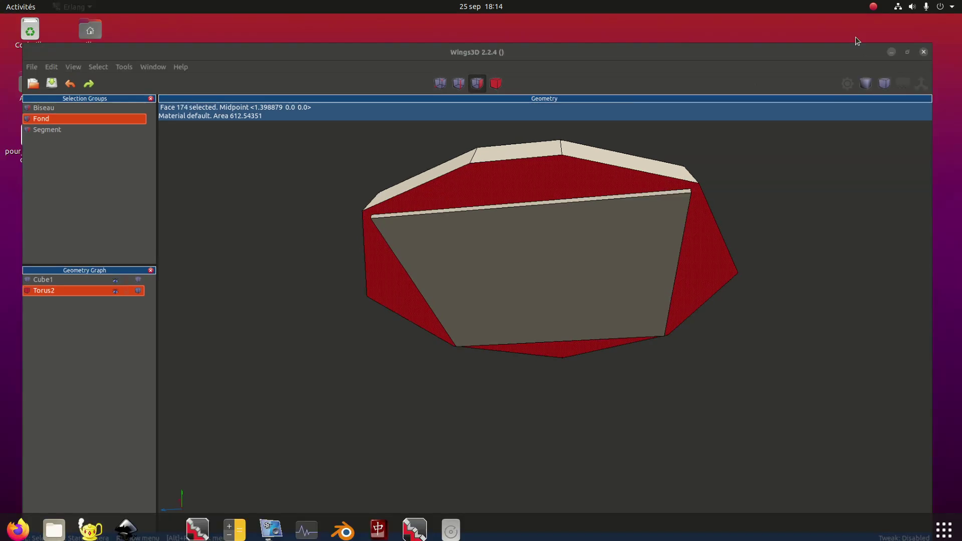
pyautogui.click(18, 523)
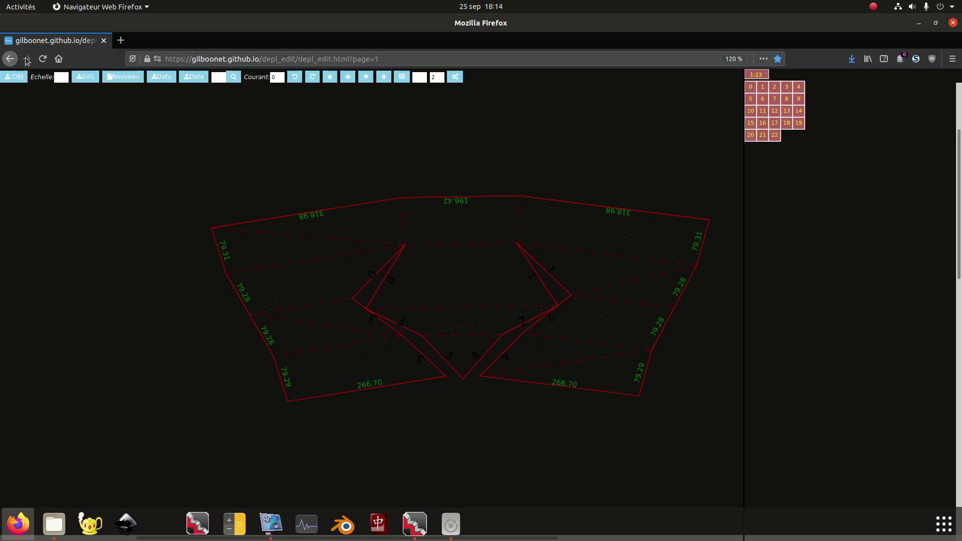
pyautogui.click(44, 58)
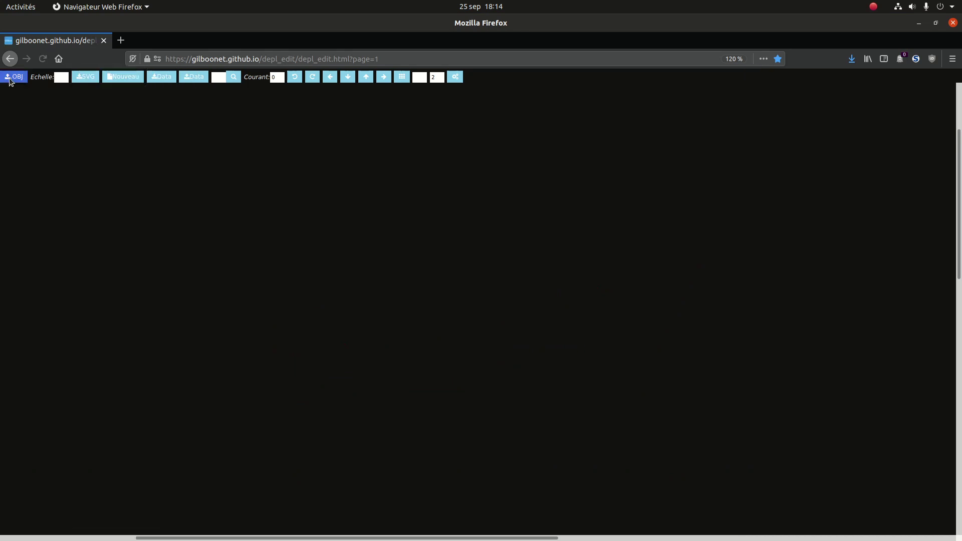
pyautogui.click(12, 78)
pyautogui.press('Up')
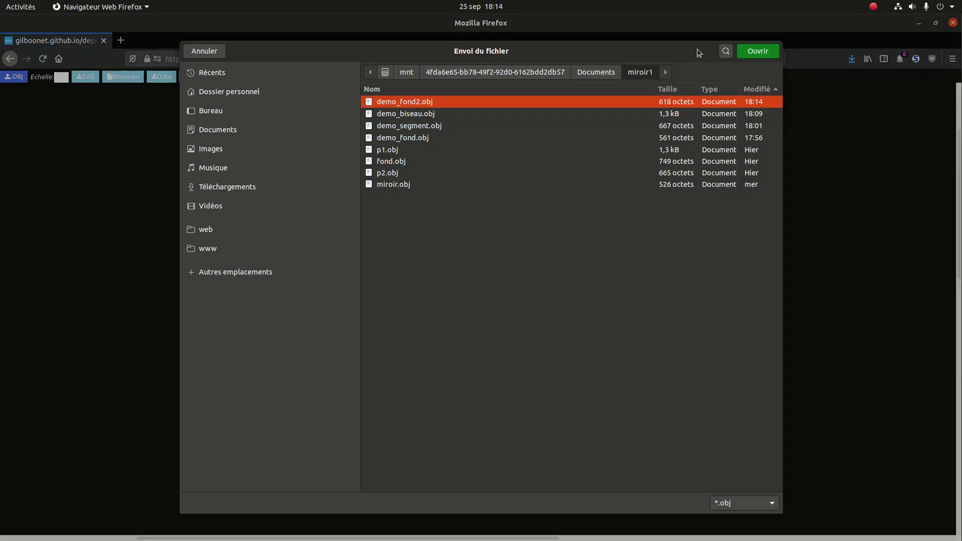
pyautogui.press('Return')
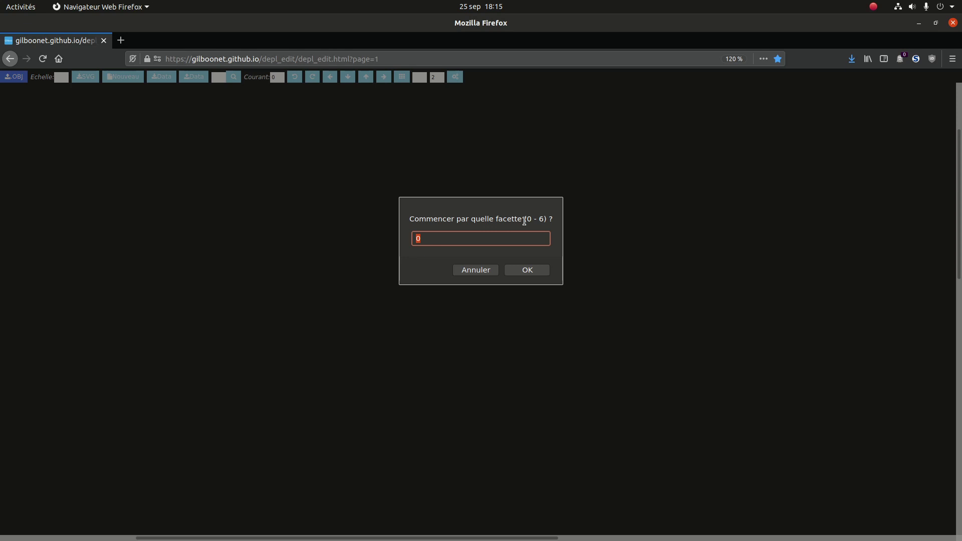
pyautogui.click(528, 275)
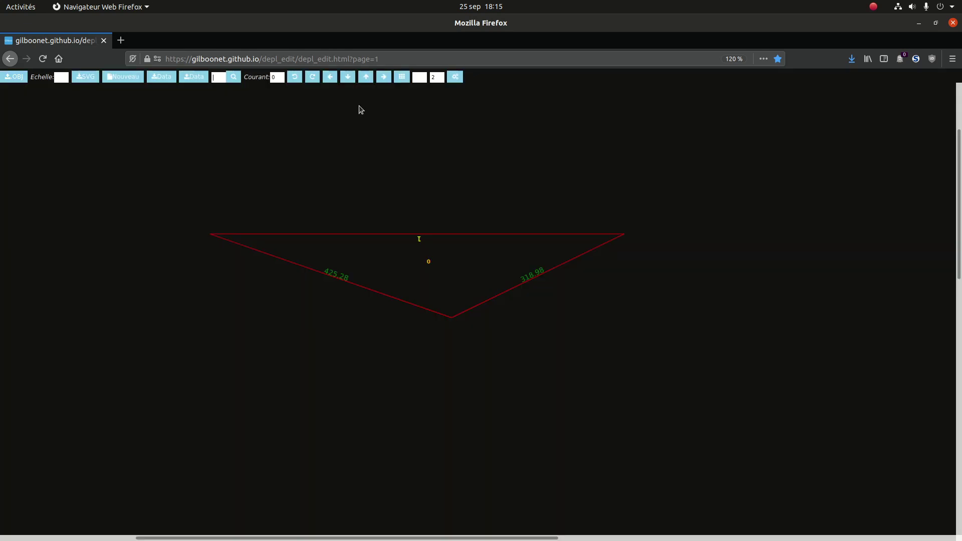
# Show the facet list and unfold facets 1 to 6 from facet 0, moving the pattern down to keep it in view.
pyautogui.click(400, 78)
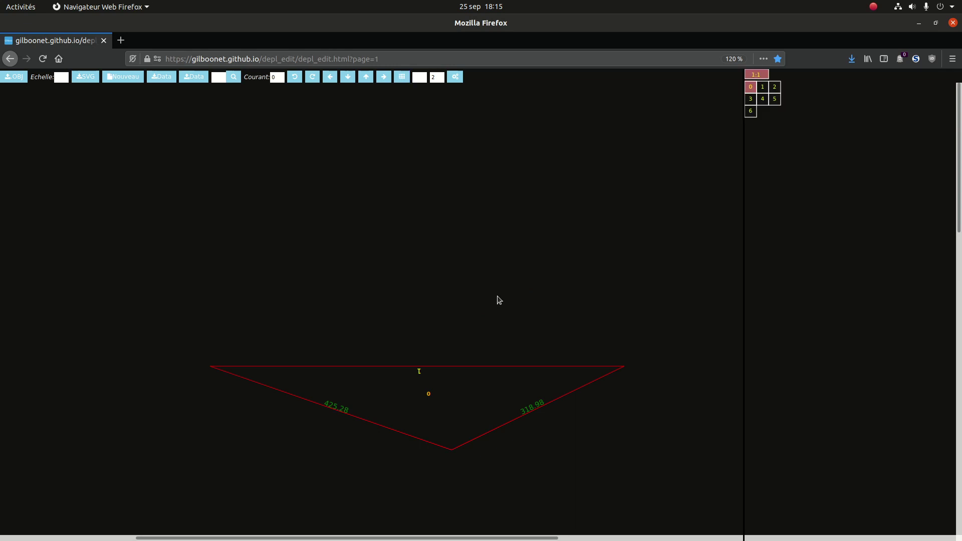
pyautogui.hotkey('ctrl', '0')
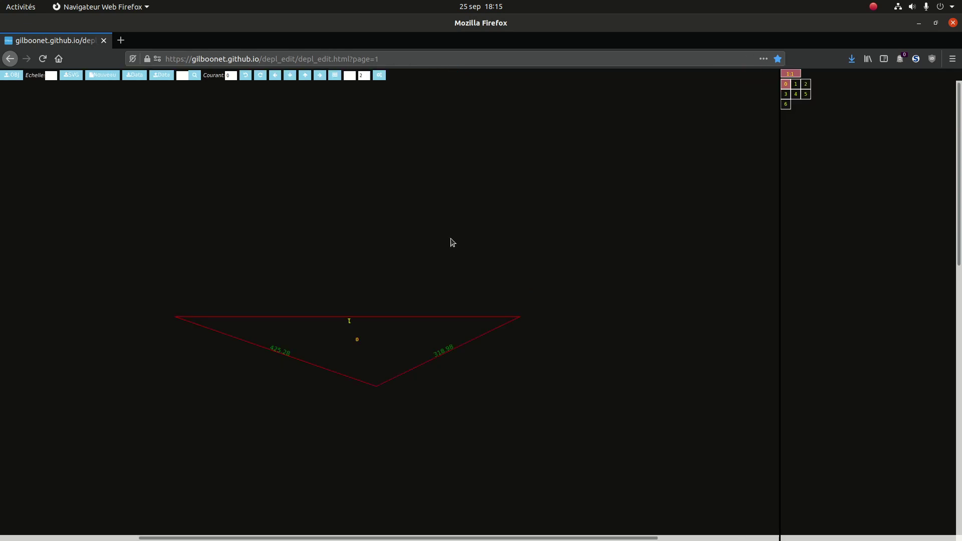
pyautogui.moveTo(374, 538); pyautogui.dragTo(335, 539)
pyautogui.click(378, 75)
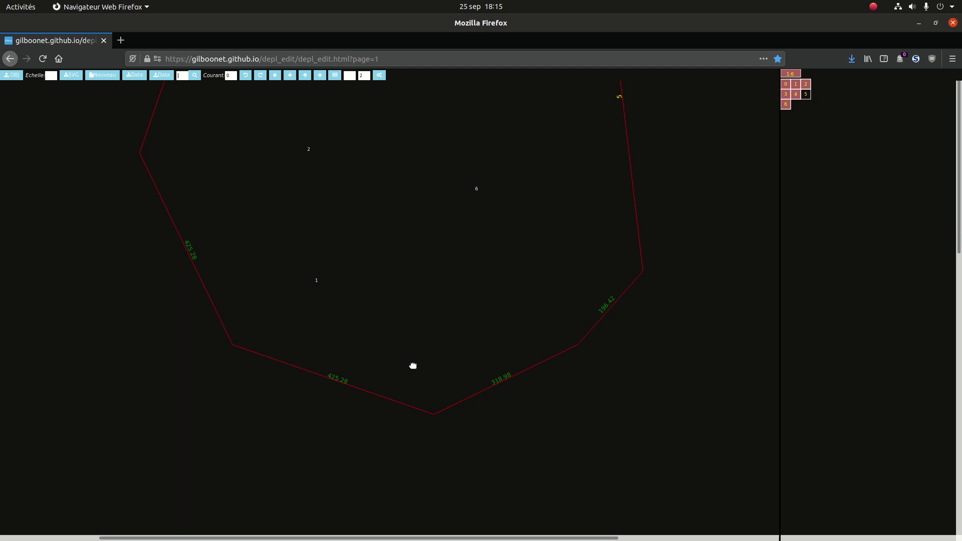
pyautogui.moveTo(415, 369); pyautogui.dragTo(405, 440)
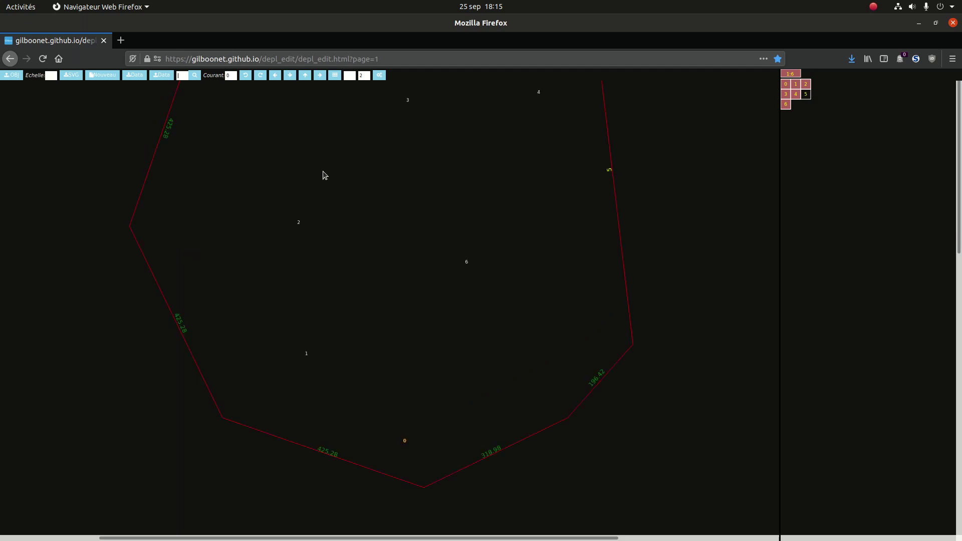
pyautogui.hotkey('ctrl', '-')
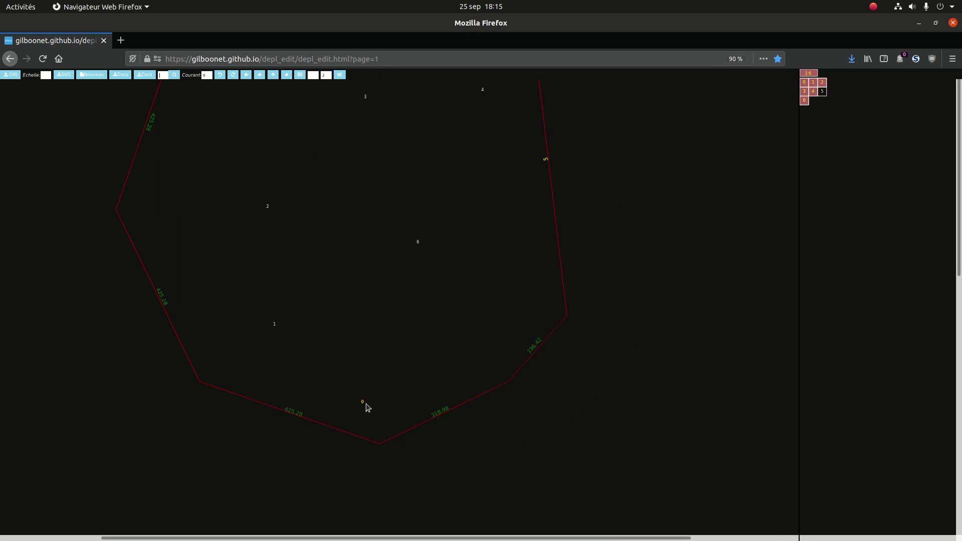
pyautogui.moveTo(363, 403); pyautogui.dragTo(376, 479)
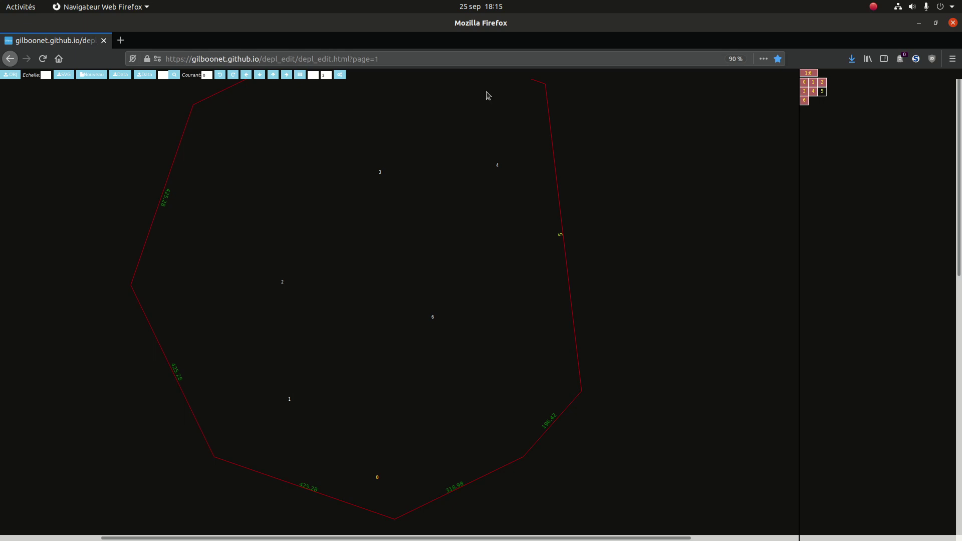
pyautogui.click(340, 74)
# Rotate the unfolded back panel counterclockwise until its long sides are level, and reposition it so the whole outline fits the view.
pyautogui.hotkey('ctrl', '-')
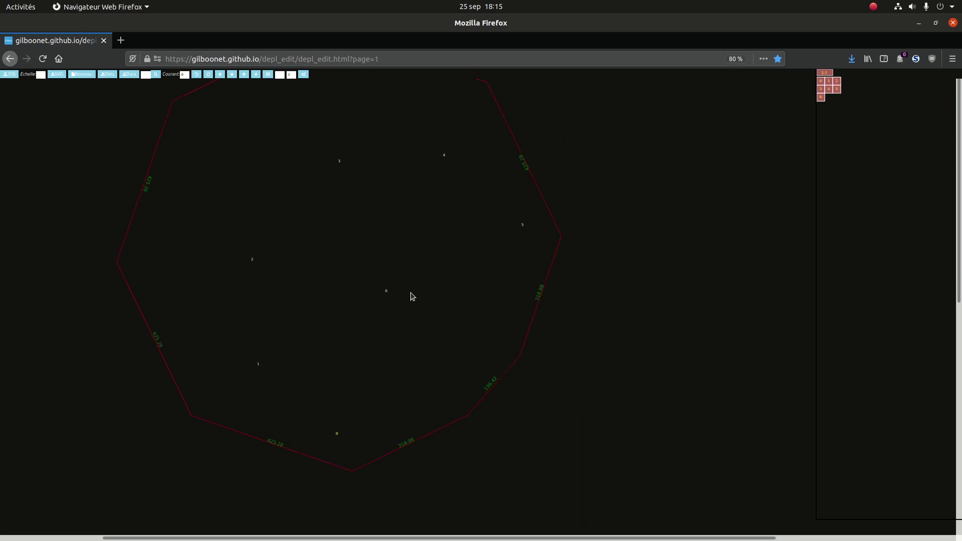
pyautogui.moveTo(337, 434); pyautogui.dragTo(358, 461)
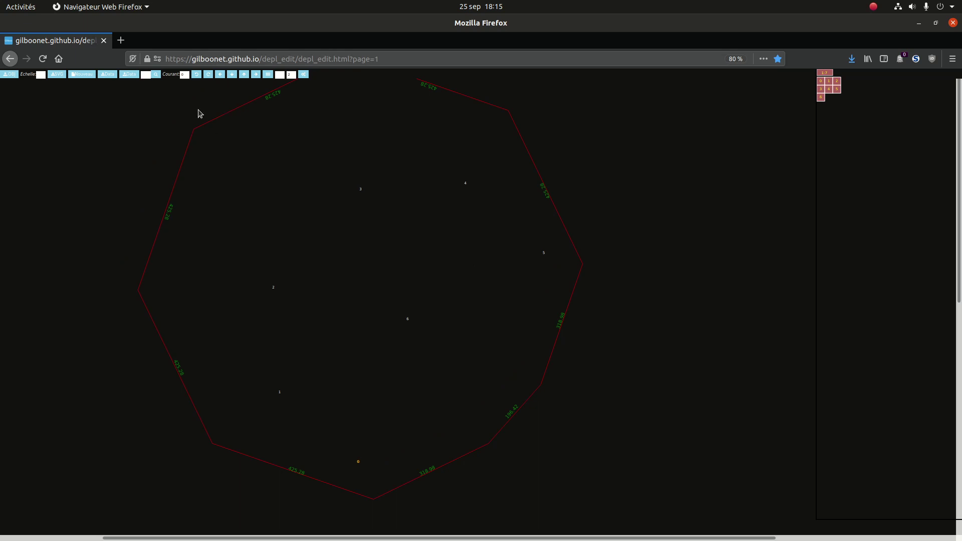
pyautogui.click(196, 75)
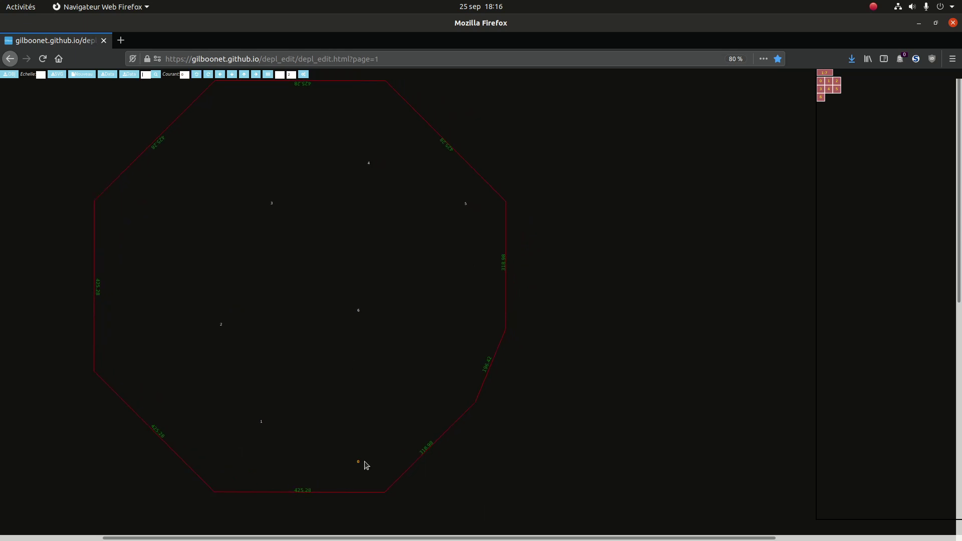
pyautogui.moveTo(358, 461); pyautogui.dragTo(363, 481)
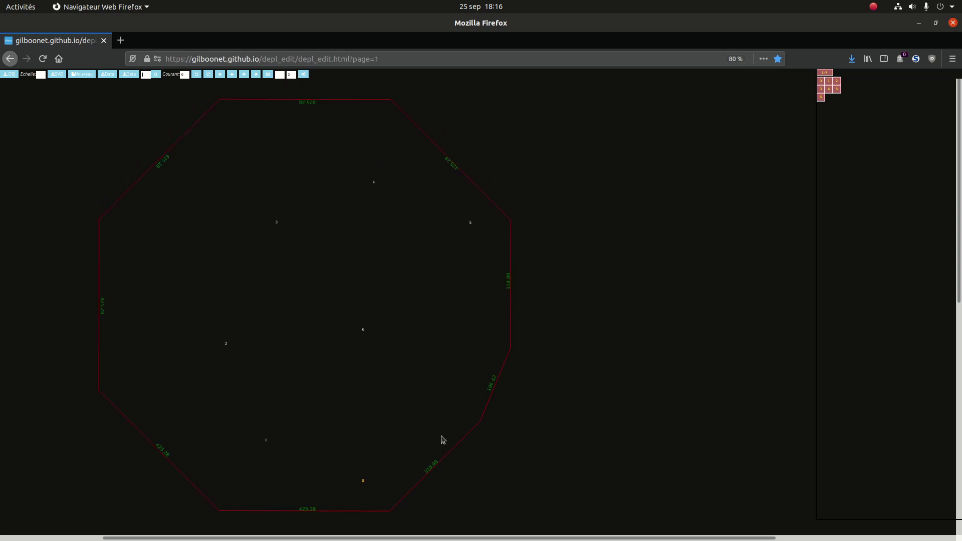
# Export the unfolded back panel as an SVG file named demo_fond2.svg in the miroir1 folder.
pyautogui.click(56, 76)
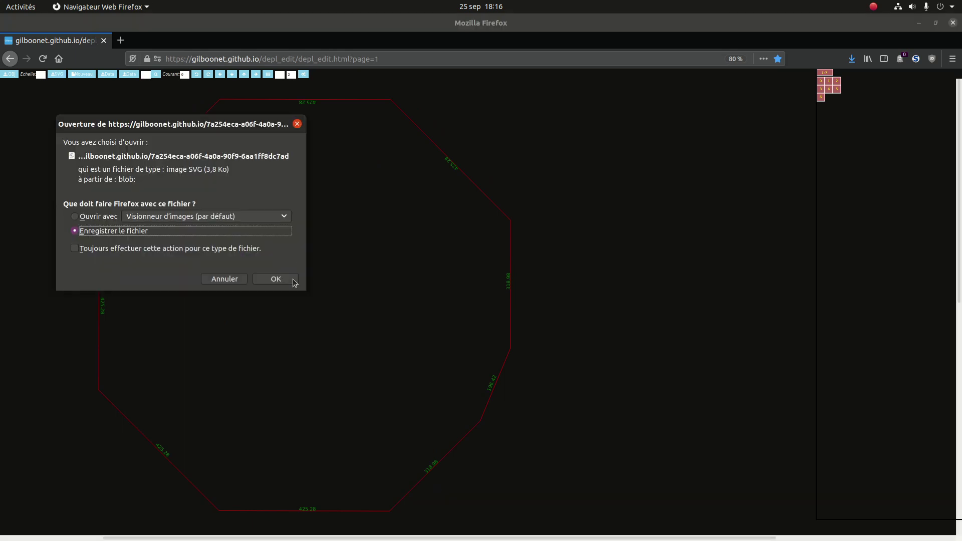
pyautogui.click(293, 280)
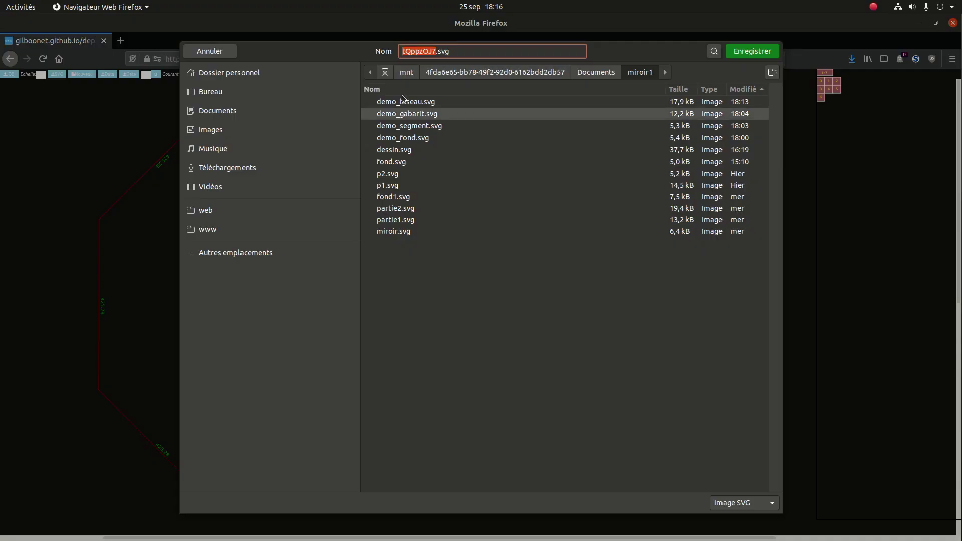
pyautogui.click(401, 137)
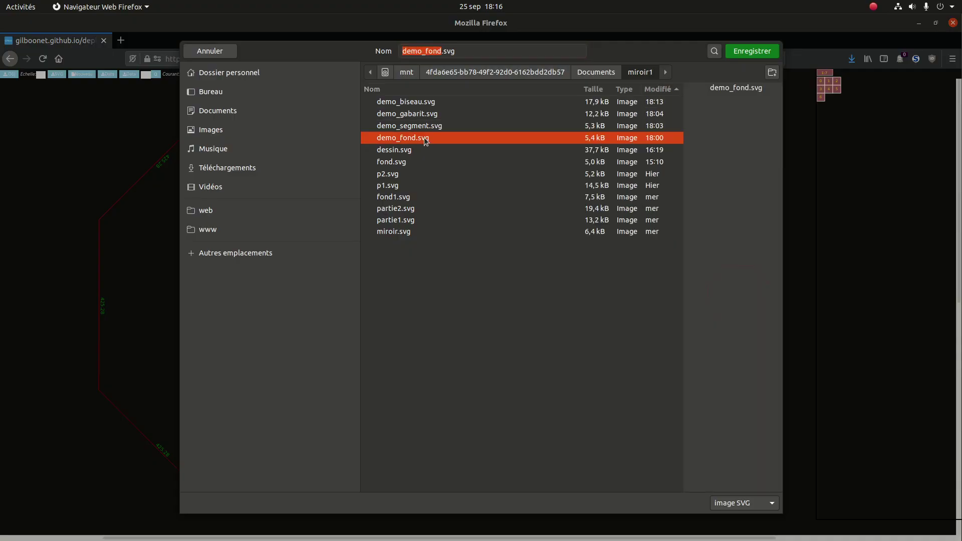
pyautogui.click(434, 51)
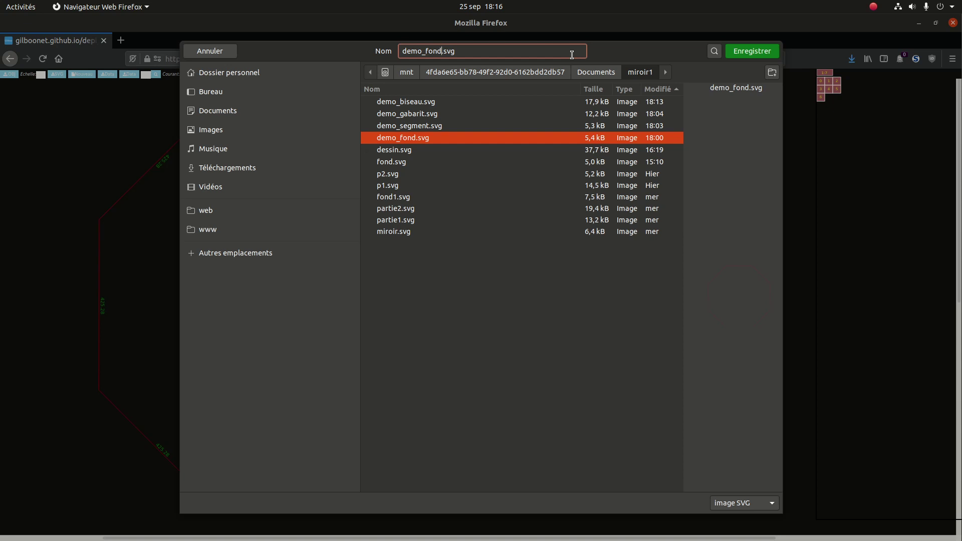
pyautogui.write('2')
pyautogui.click(751, 50)
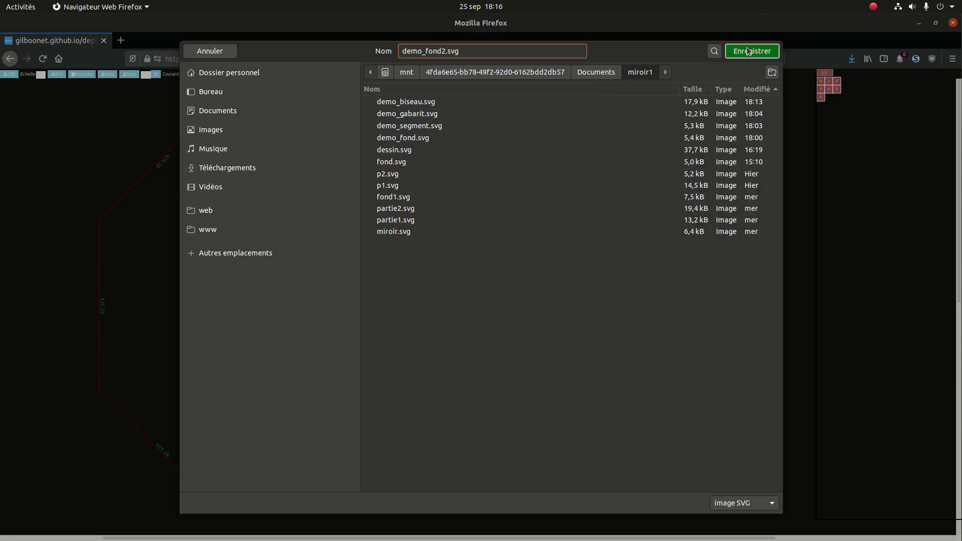